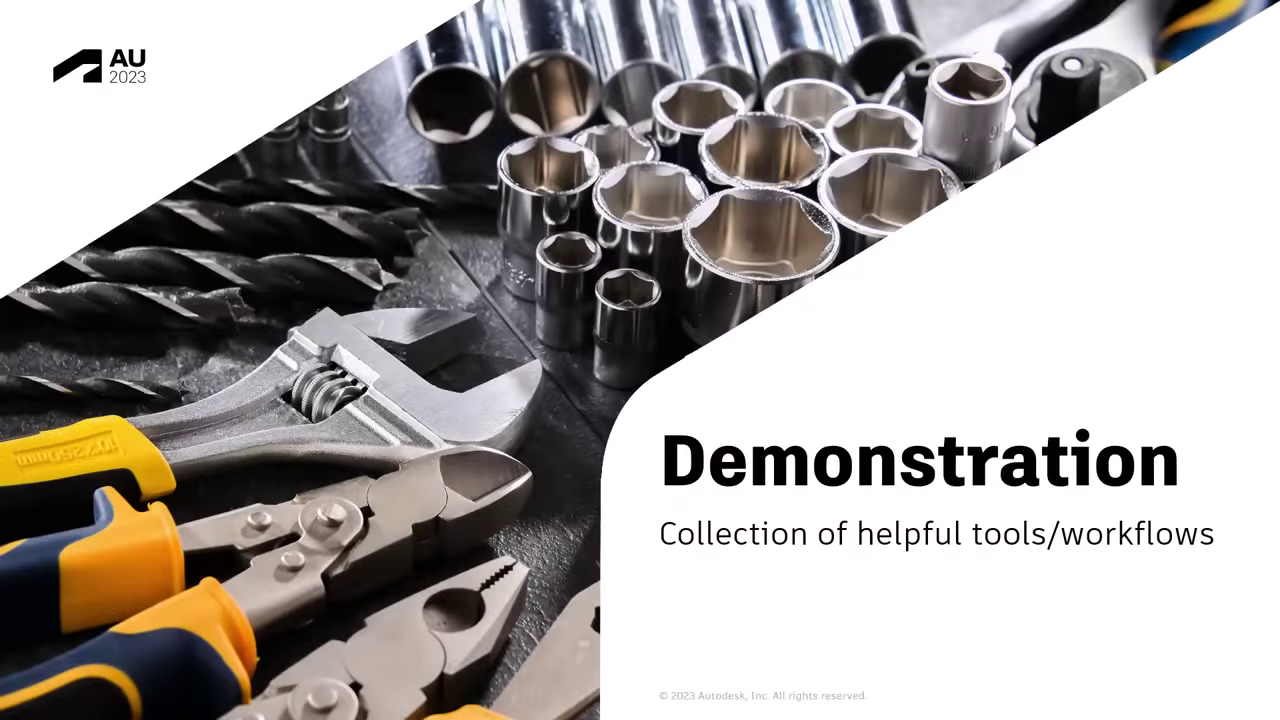
Step: End the slide show and switch to the Intersection drawing in Civil 3D
{"action": "key", "text": "Escape"}
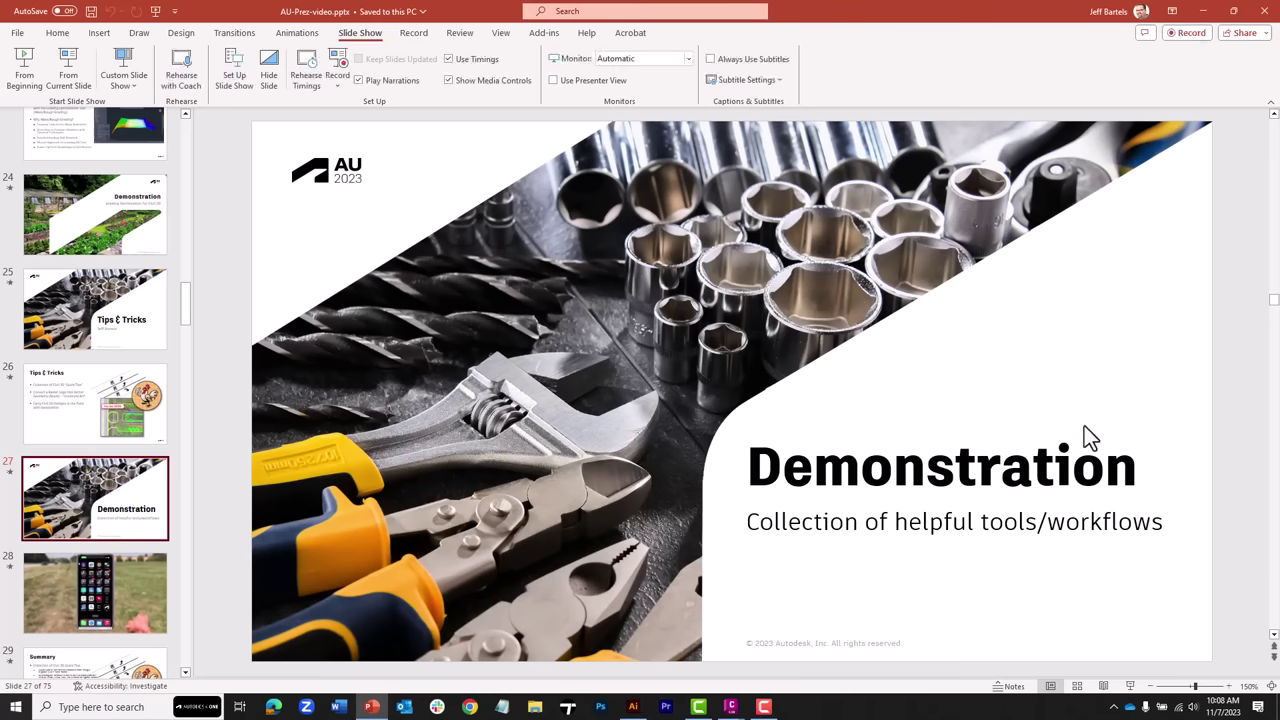
{"action": "left_click", "coordinate": [1203, 10]}
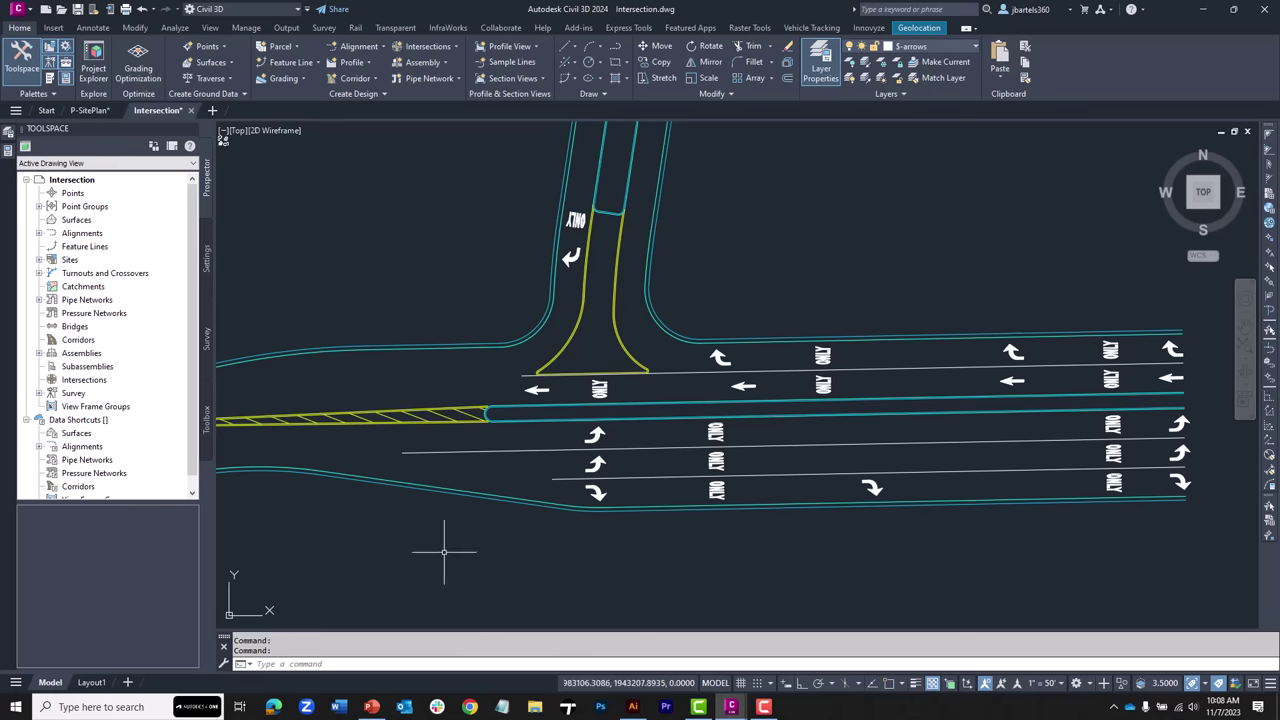
{"action": "scroll", "coordinate": [660, 487], "scroll_direction": "up", "scroll_amount": 2}
{"action": "scroll", "coordinate": [660, 487], "scroll_direction": "up", "scroll_amount": 3}
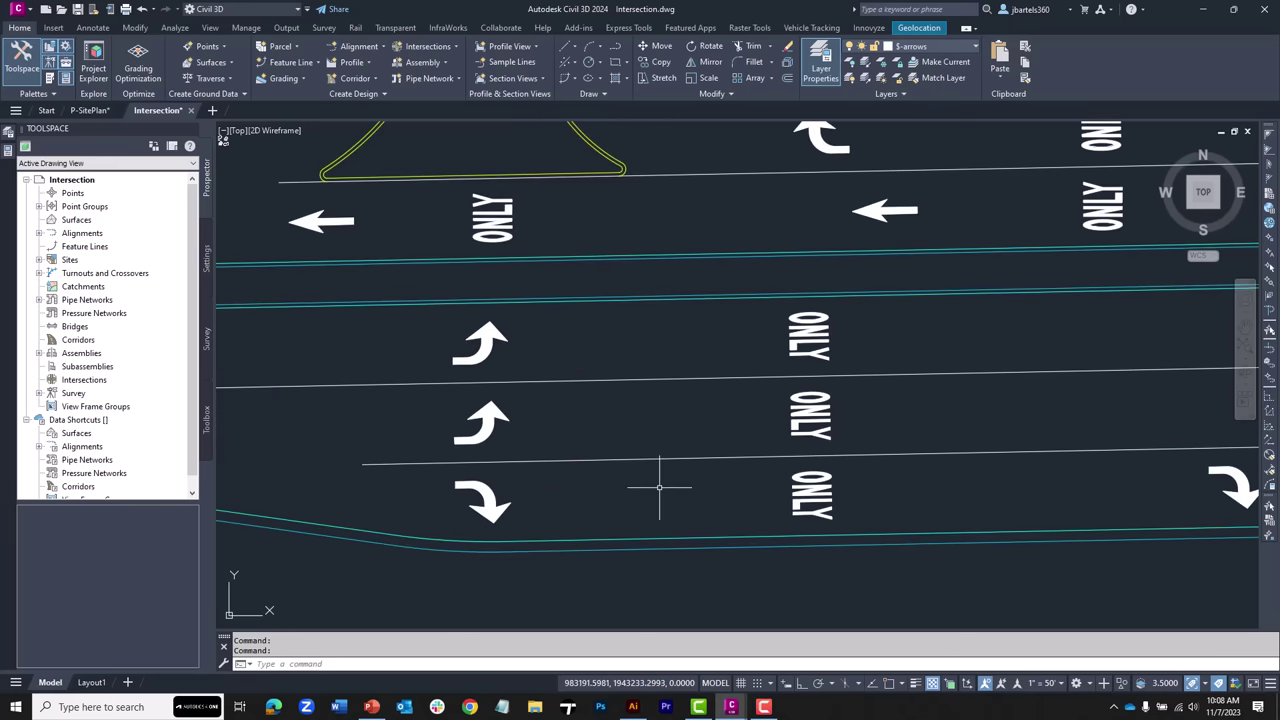
{"action": "middle_click_drag", "start_coordinate": [663, 491], "coordinate": [600, 502]}
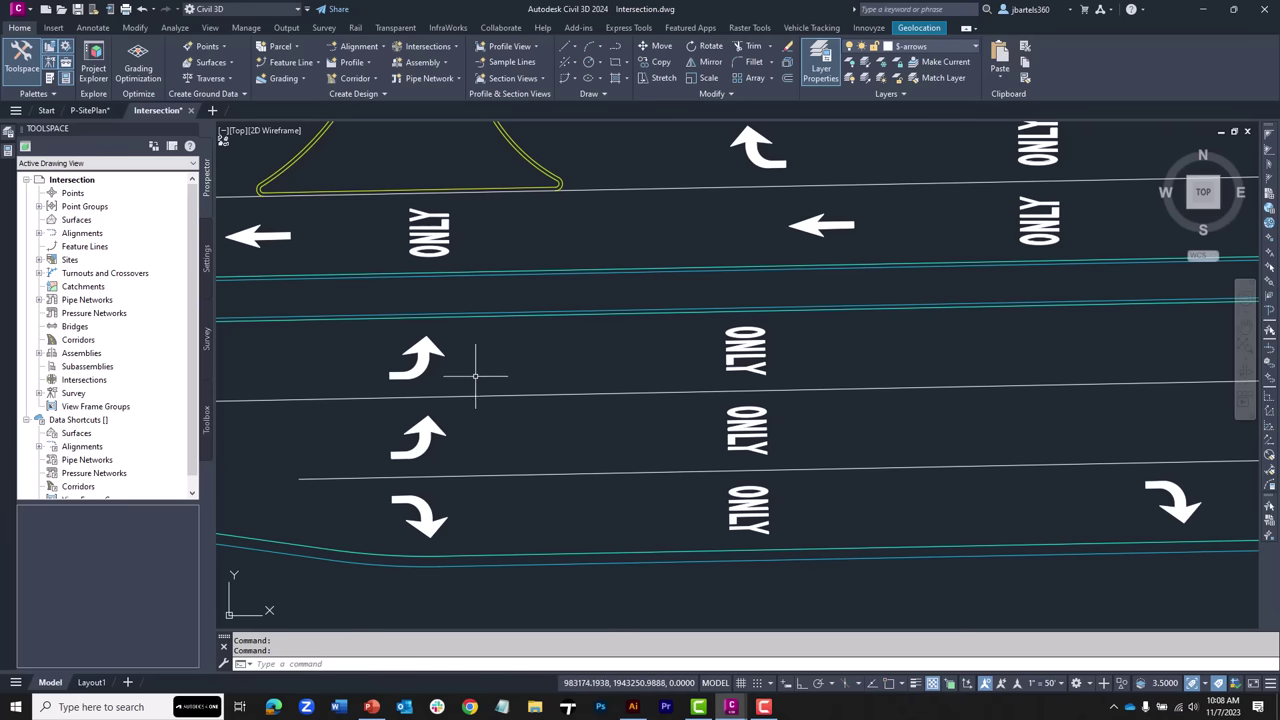
{"action": "mouse_move", "coordinate": [1005, 423]}
{"action": "middle_mouse_down"}
{"action": "mouse_move", "coordinate": [631, 423]}
{"action": "mouse_move", "coordinate": [303, 463]}
{"action": "middle_mouse_up"}
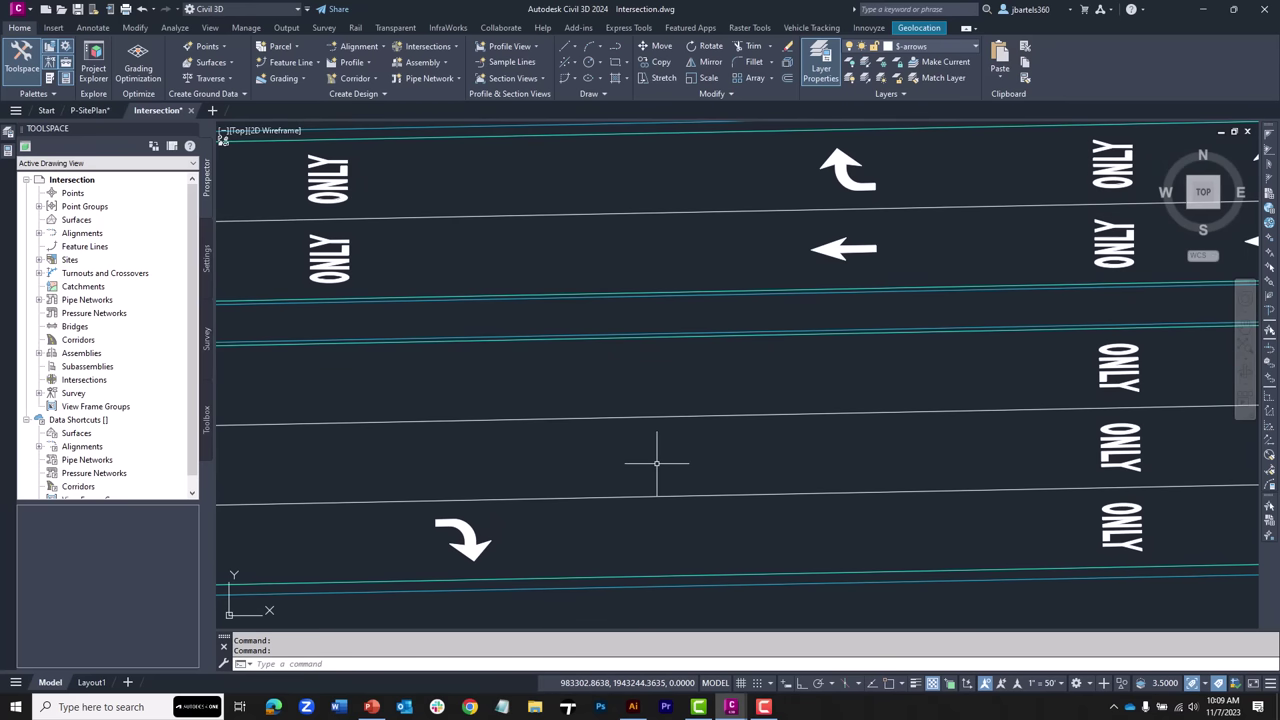
Step: Start the Insert command and filter the current drawing's blocks by "arrow*"
{"action": "type", "text": "l"}
{"action": "key", "text": "Return"}
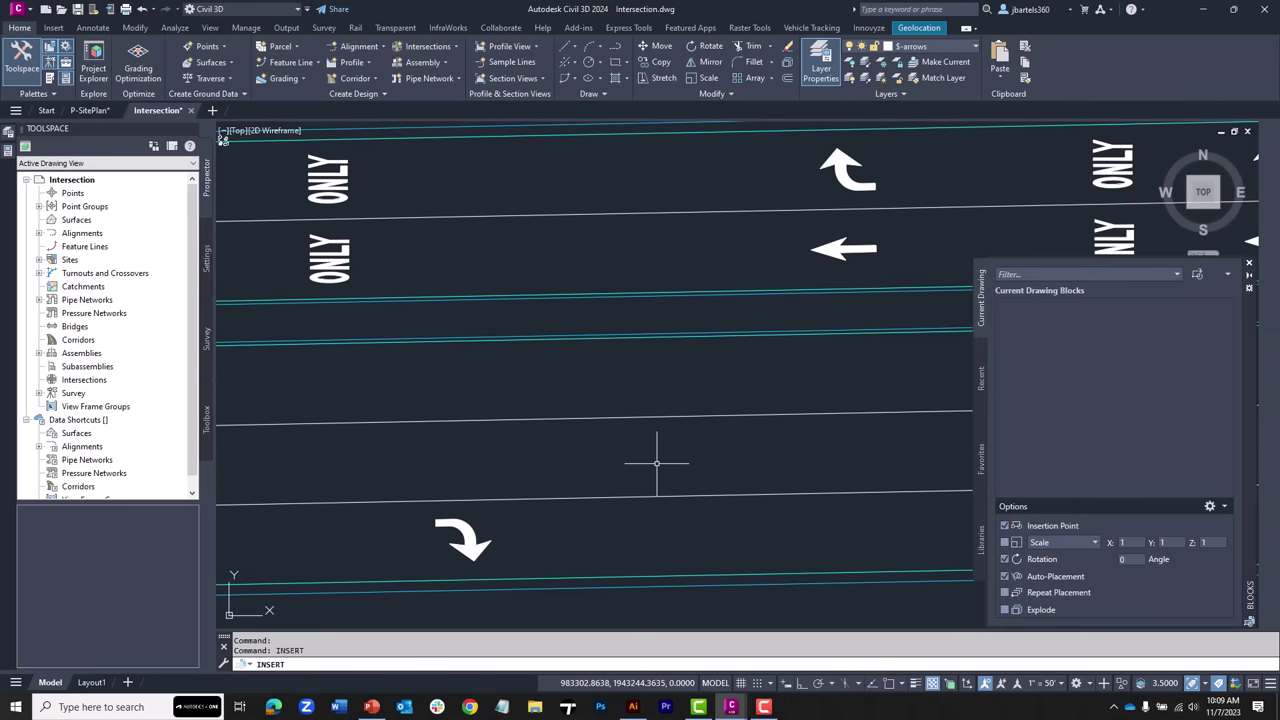
{"action": "left_click", "coordinate": [1003, 274]}
{"action": "type", "text": "arro*"}
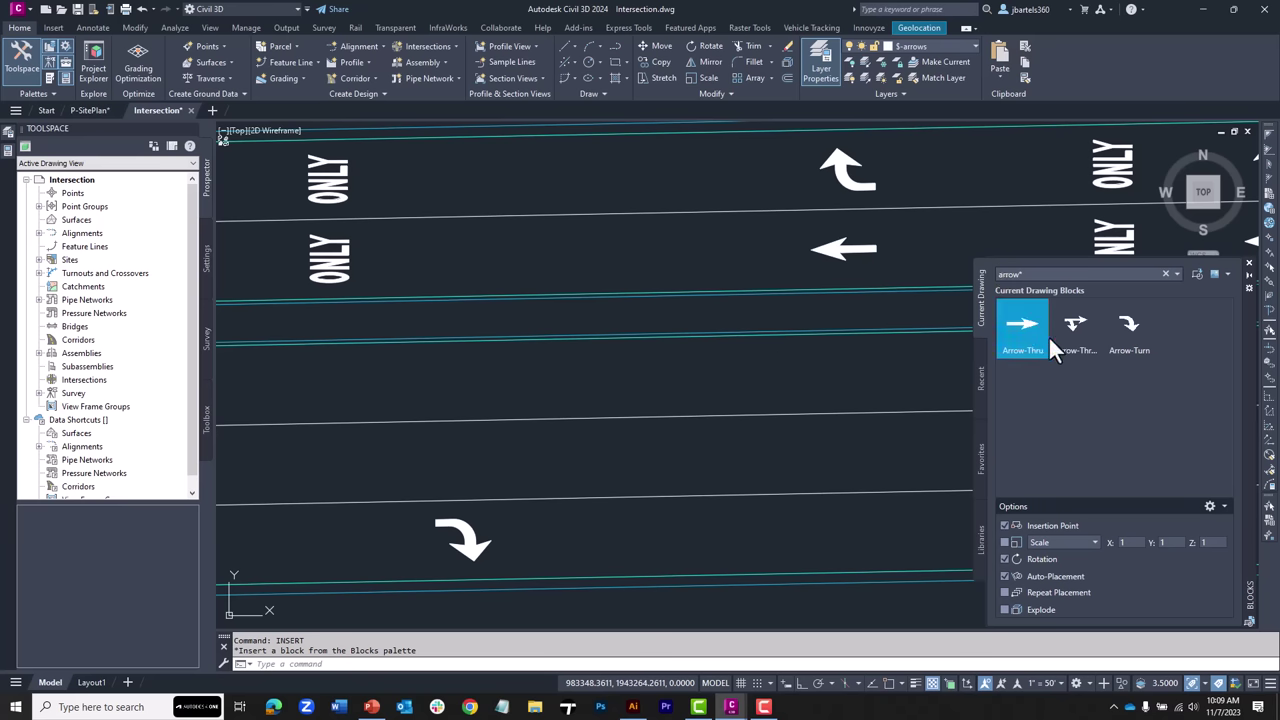
{"action": "mouse_move", "coordinate": [1077, 350]}
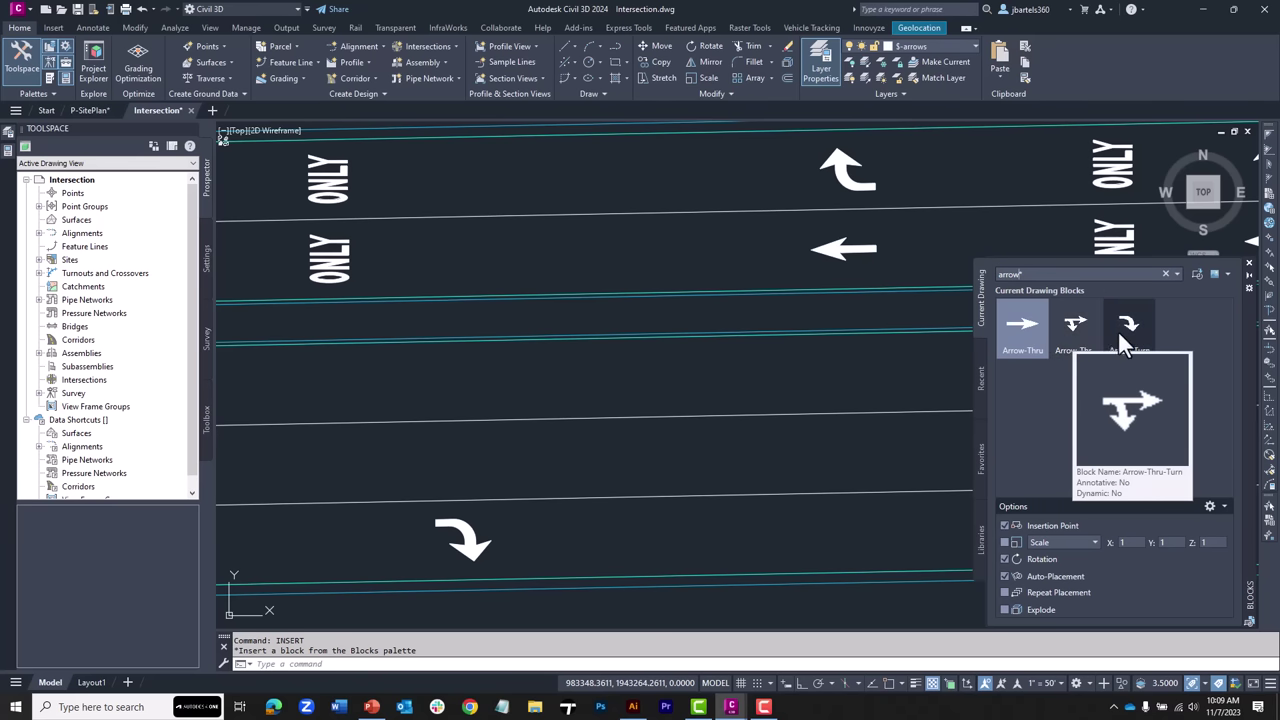
{"action": "mouse_move", "coordinate": [1124, 336]}
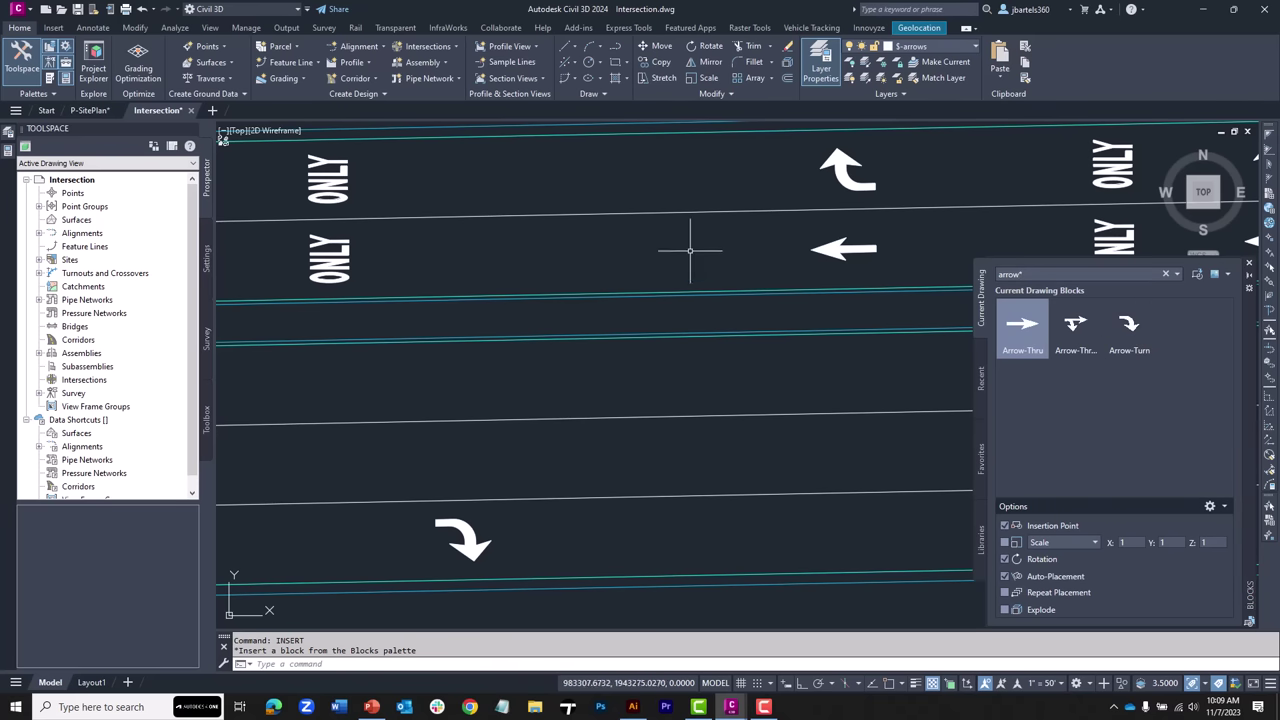
Step: Copy the turn arrow in the lowest lane into the middle lane, from a Nearest point on the road edge Perpendicular to the lane line
{"action": "left_click", "coordinate": [650, 62]}
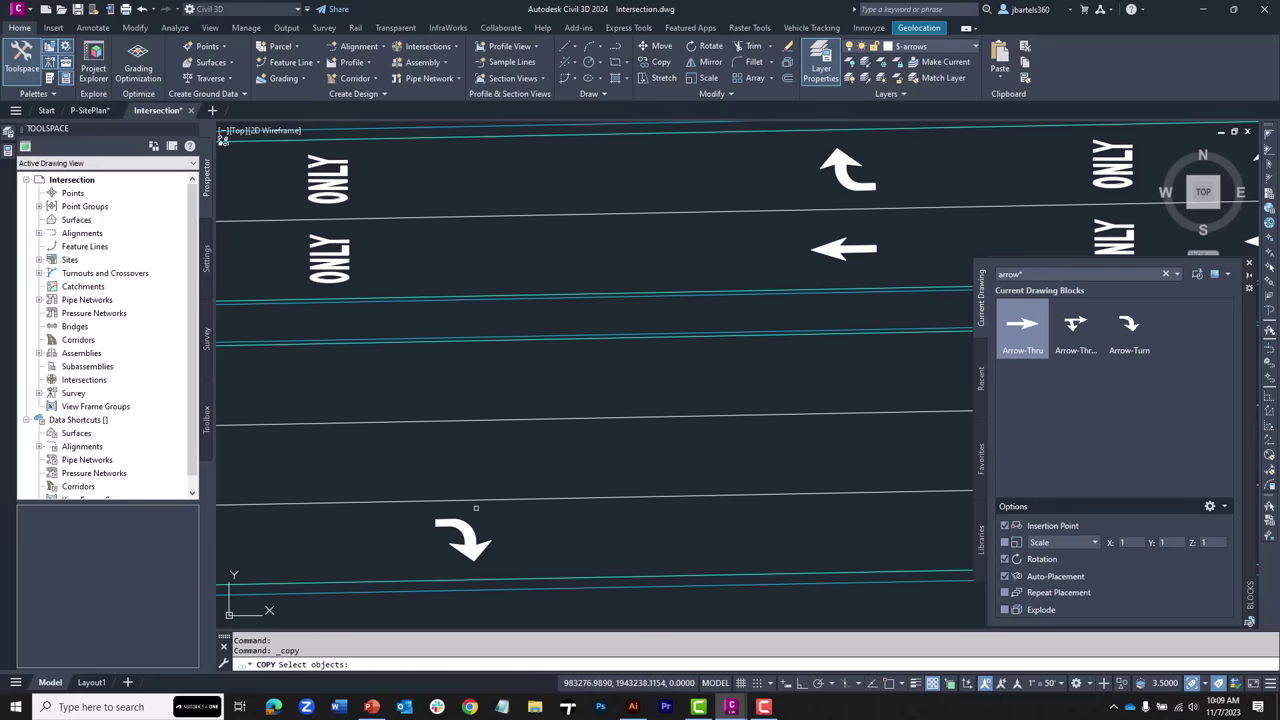
{"action": "left_click", "coordinate": [462, 540]}
{"action": "key", "text": "Return"}
{"action": "right_click", "coordinate": [466, 466], "text": "shift"}
{"action": "left_click", "coordinate": [500, 429]}
{"action": "left_click", "coordinate": [516, 561]}
{"action": "right_click", "coordinate": [520, 562], "text": "shift"}
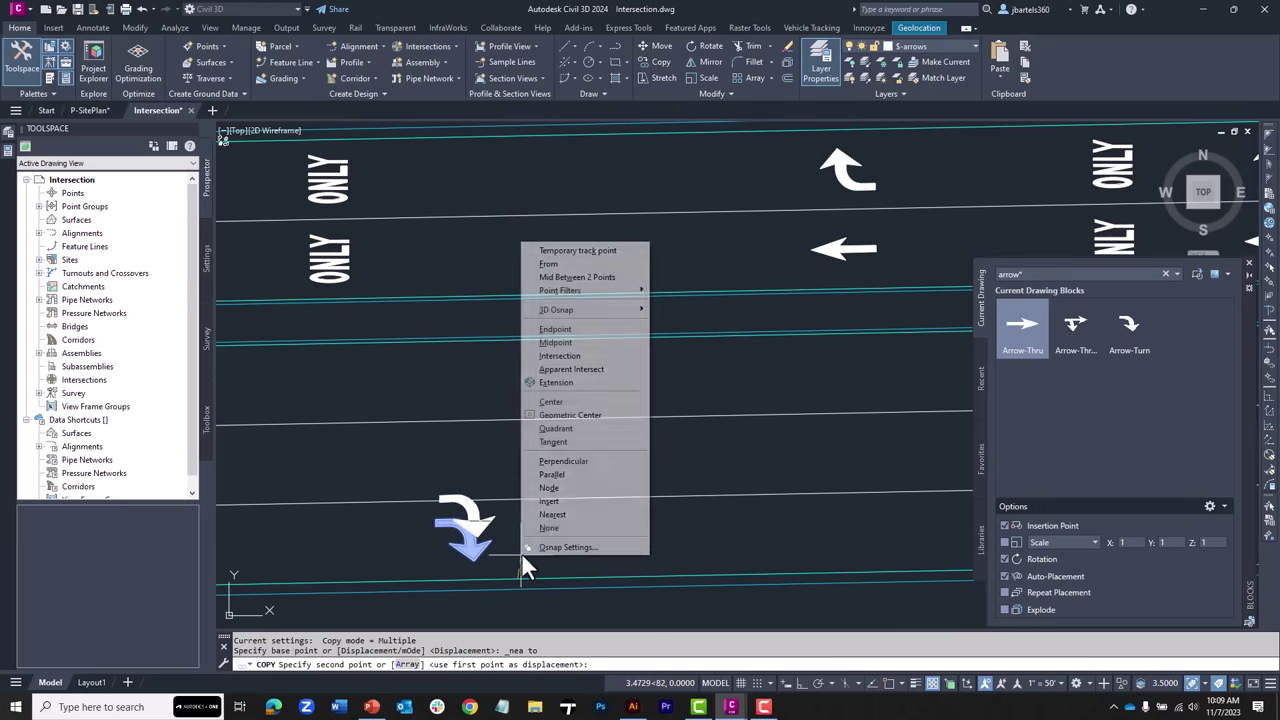
{"action": "left_click", "coordinate": [545, 461]}
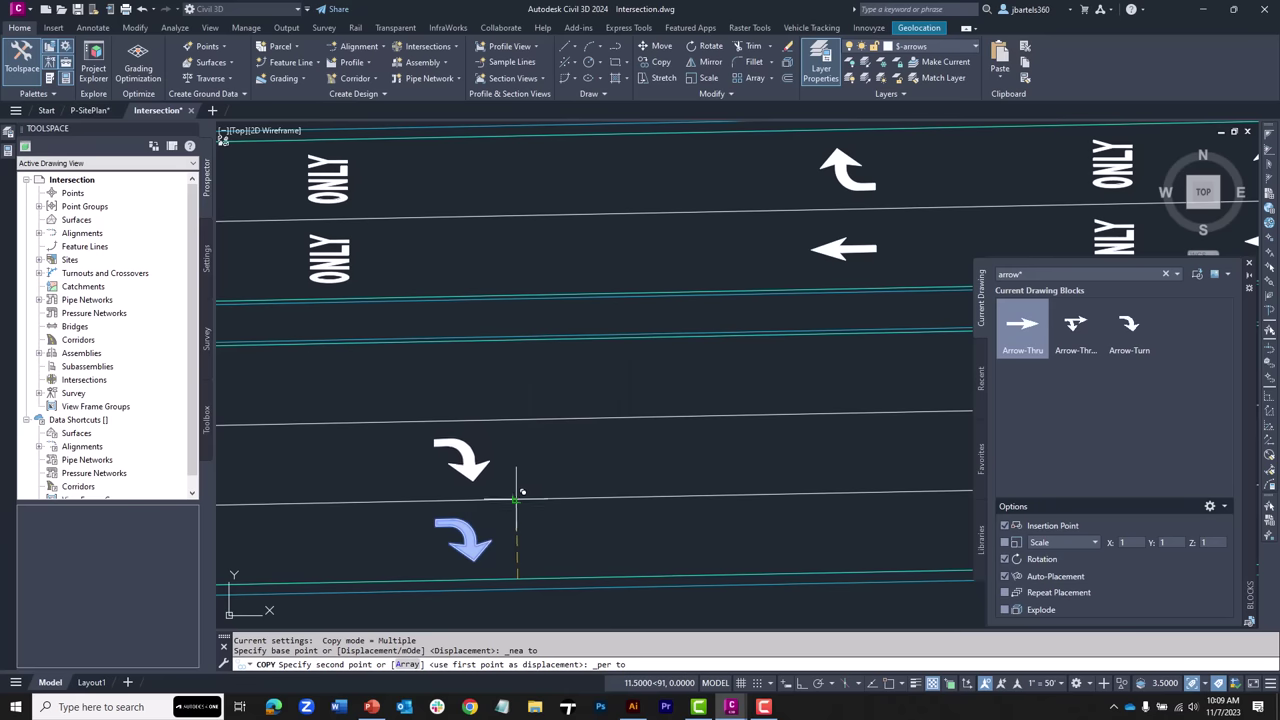
{"action": "left_click", "coordinate": [519, 487]}
Step: Place another copy of the turn arrow in the upper lane using a Perpendicular snap to the next lane line, and finish copying
{"action": "right_click", "coordinate": [520, 480], "text": "shift"}
{"action": "left_click", "coordinate": [552, 375]}
{"action": "left_click", "coordinate": [519, 411]}
{"action": "key", "text": "Escape"}
{"action": "key", "text": "Escape"}
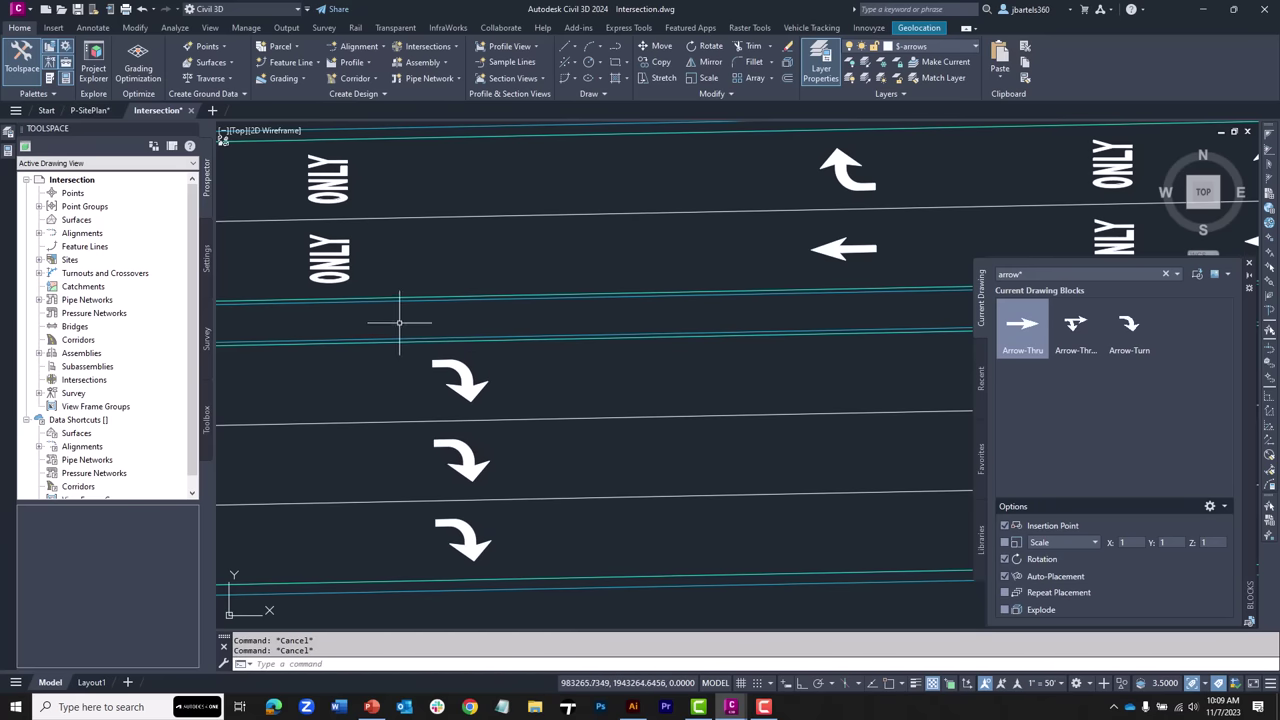
Step: Select the two copied turn arrows in the upper and middle lanes and set their Scale Y to -1
{"action": "left_click", "coordinate": [399, 322]}
{"action": "left_click", "coordinate": [522, 490]}
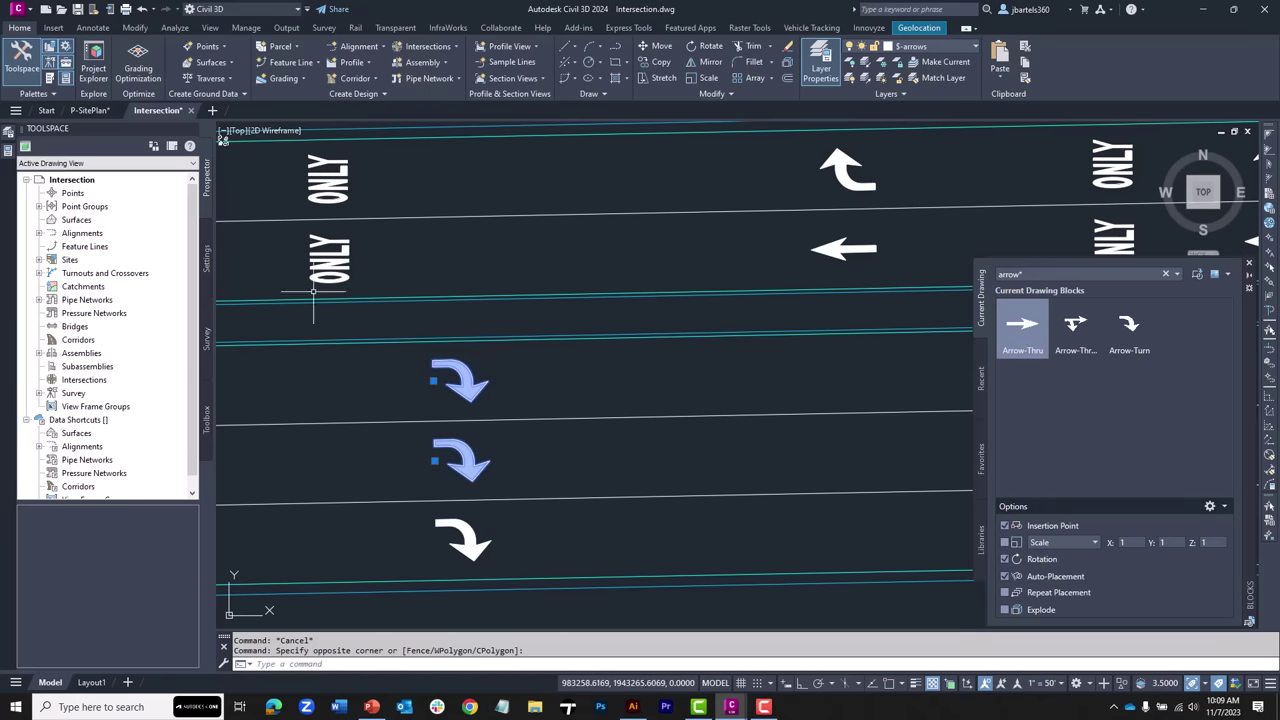
{"action": "mouse_move", "coordinate": [8, 160]}
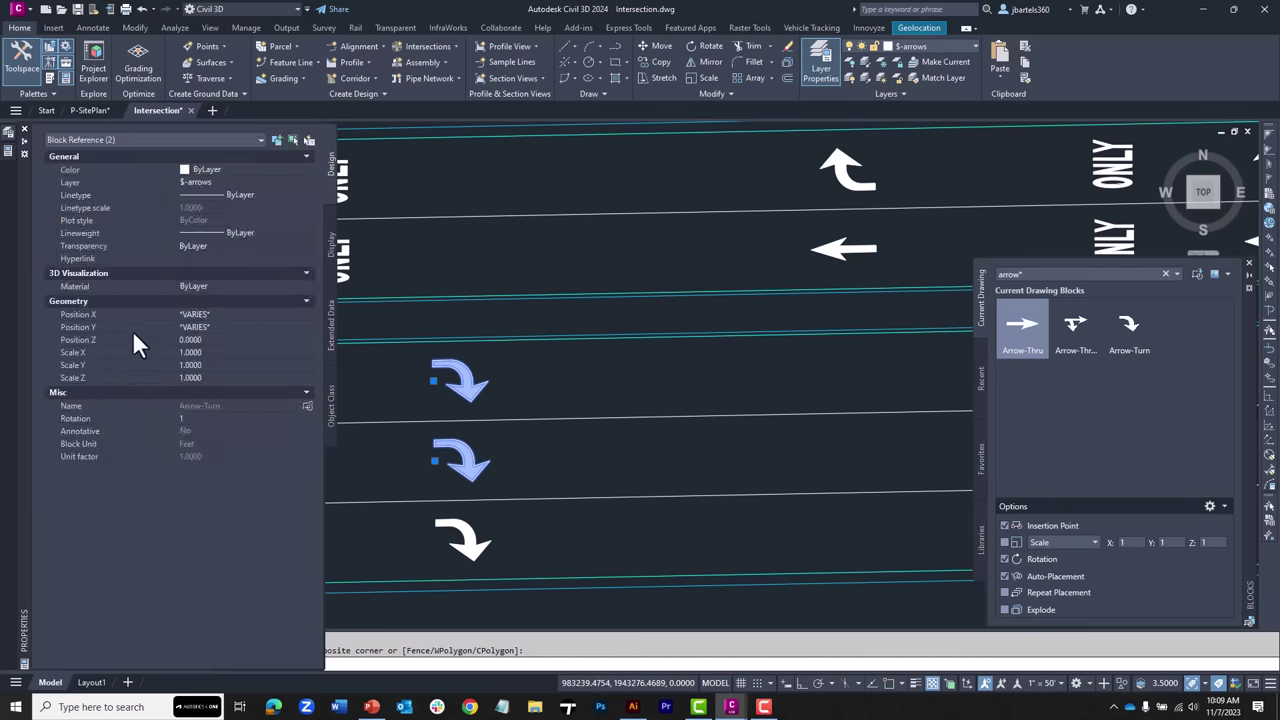
{"action": "left_click", "coordinate": [181, 364]}
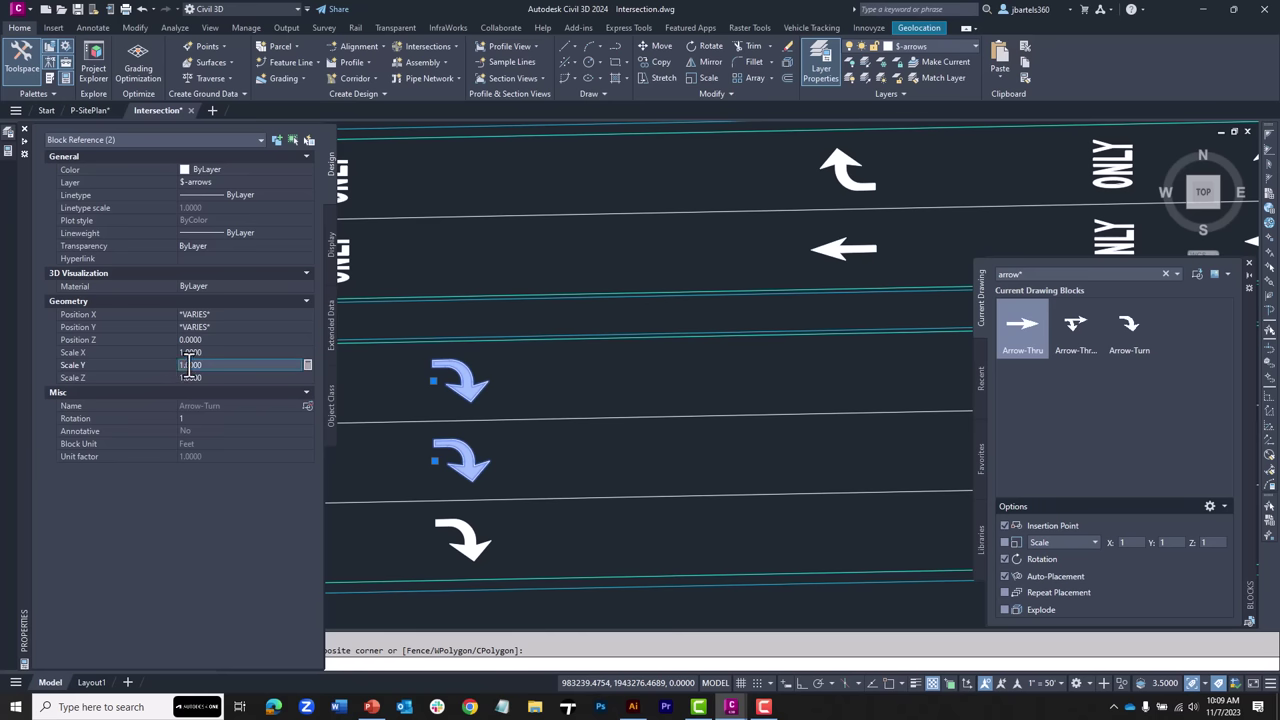
{"action": "type", "text": "-"}
{"action": "key", "text": "Tab"}
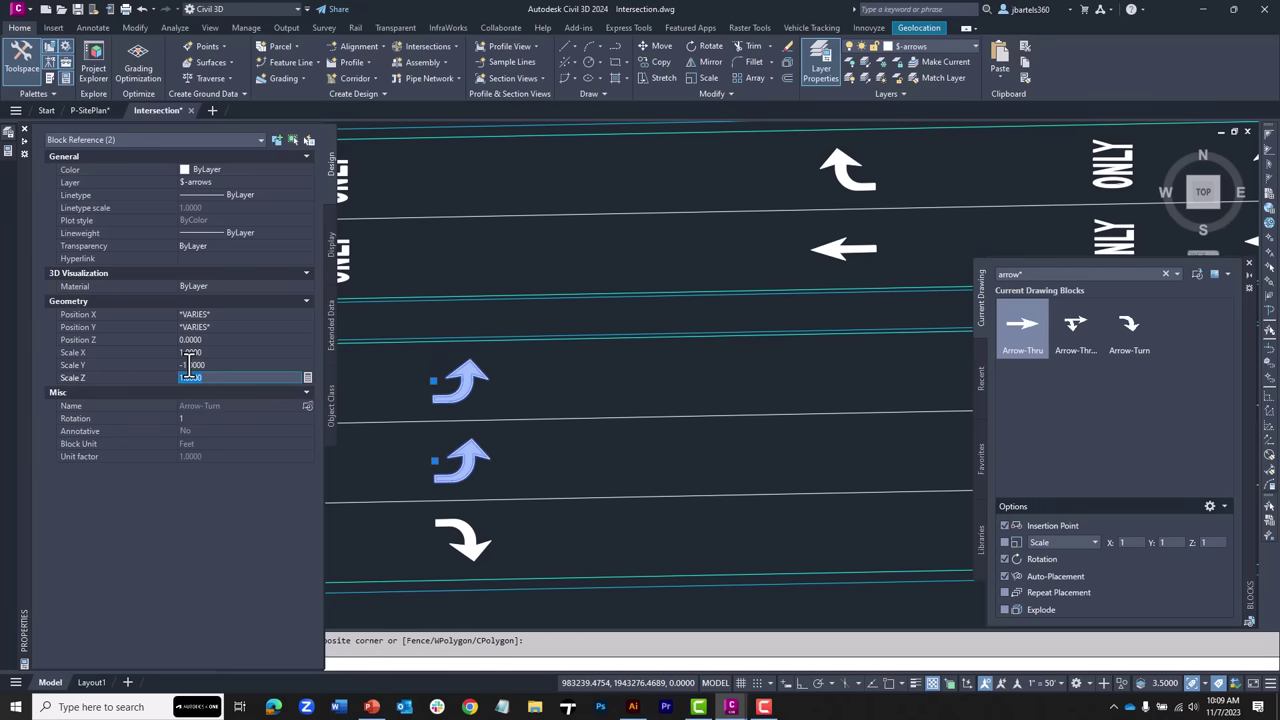
Step: Return the selected arrows' Scale Y to 1, try a Scale X of -1, and reset Scale X to 1
{"action": "left_click", "coordinate": [185, 365]}
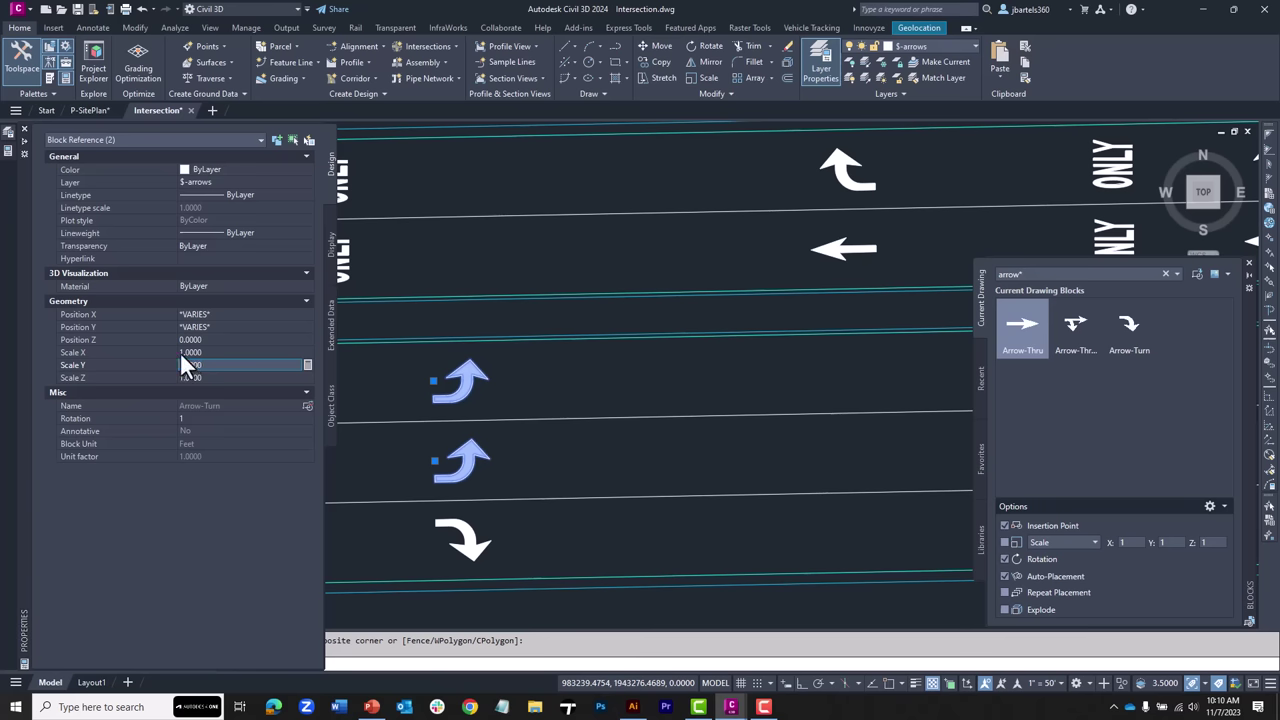
{"action": "left_click", "coordinate": [184, 352]}
{"action": "left_click", "coordinate": [189, 354]}
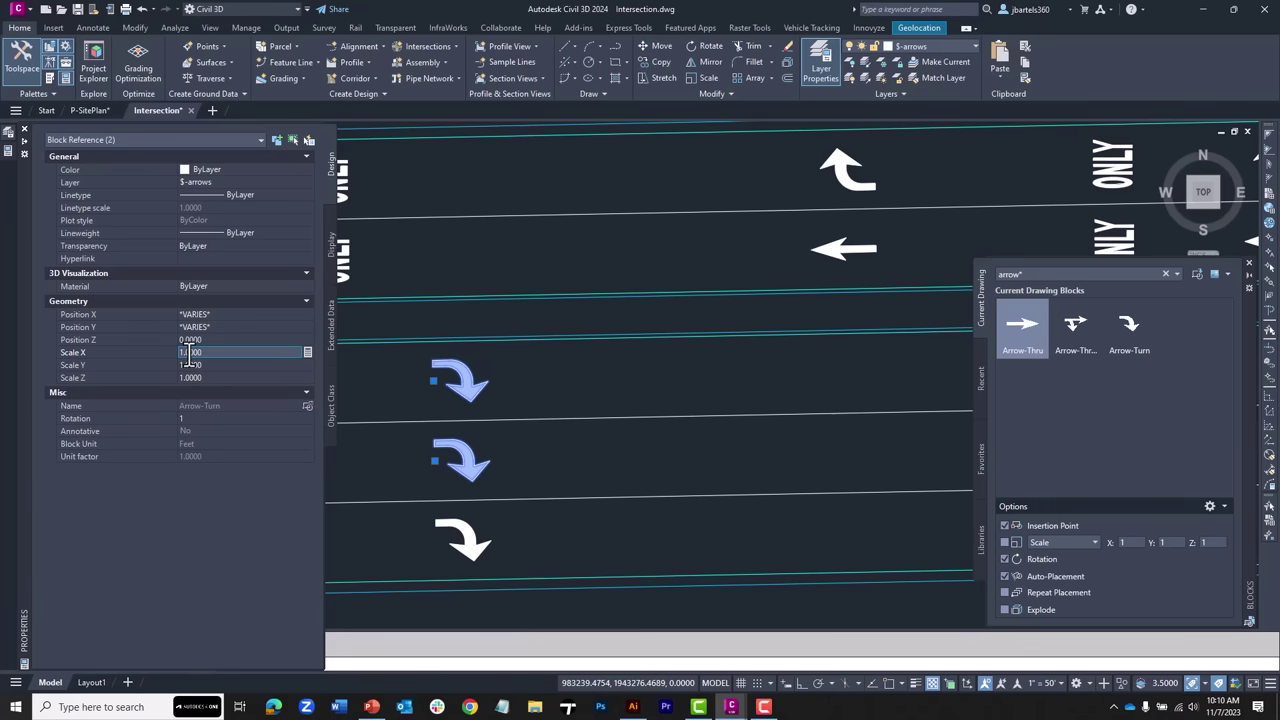
{"action": "type", "text": "-"}
{"action": "key", "text": "Tab"}
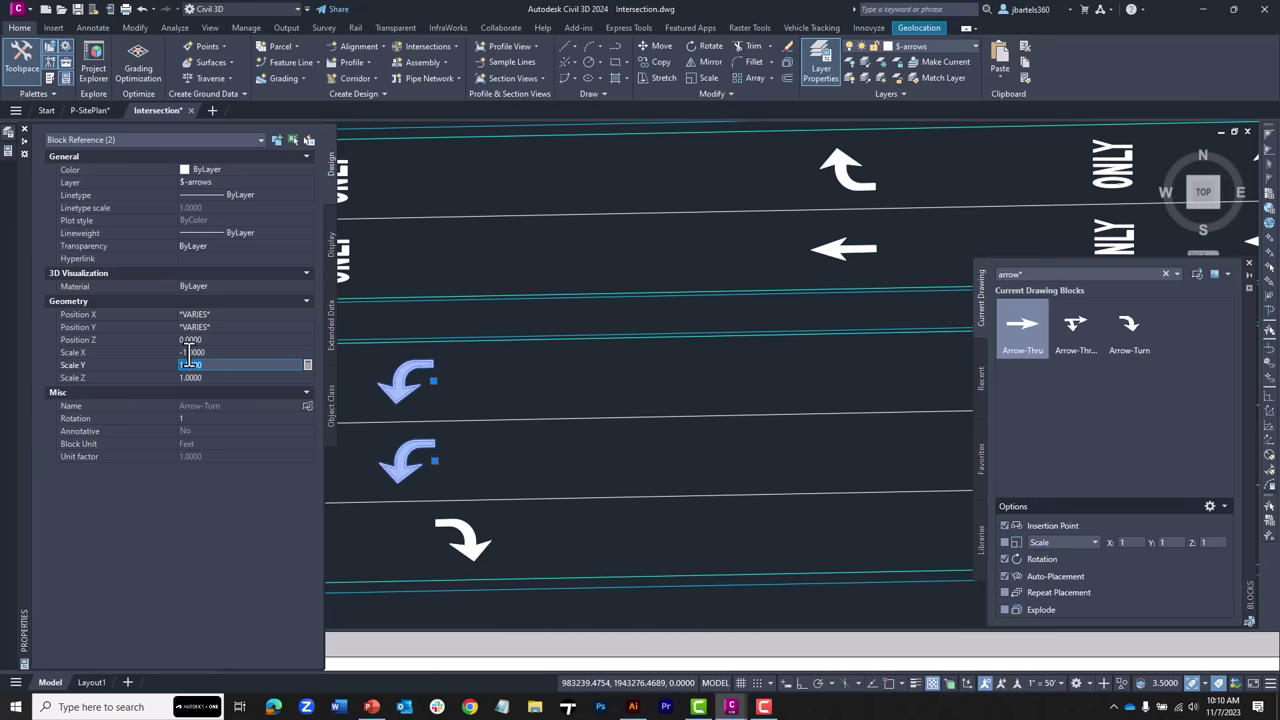
{"action": "left_click", "coordinate": [186, 354]}
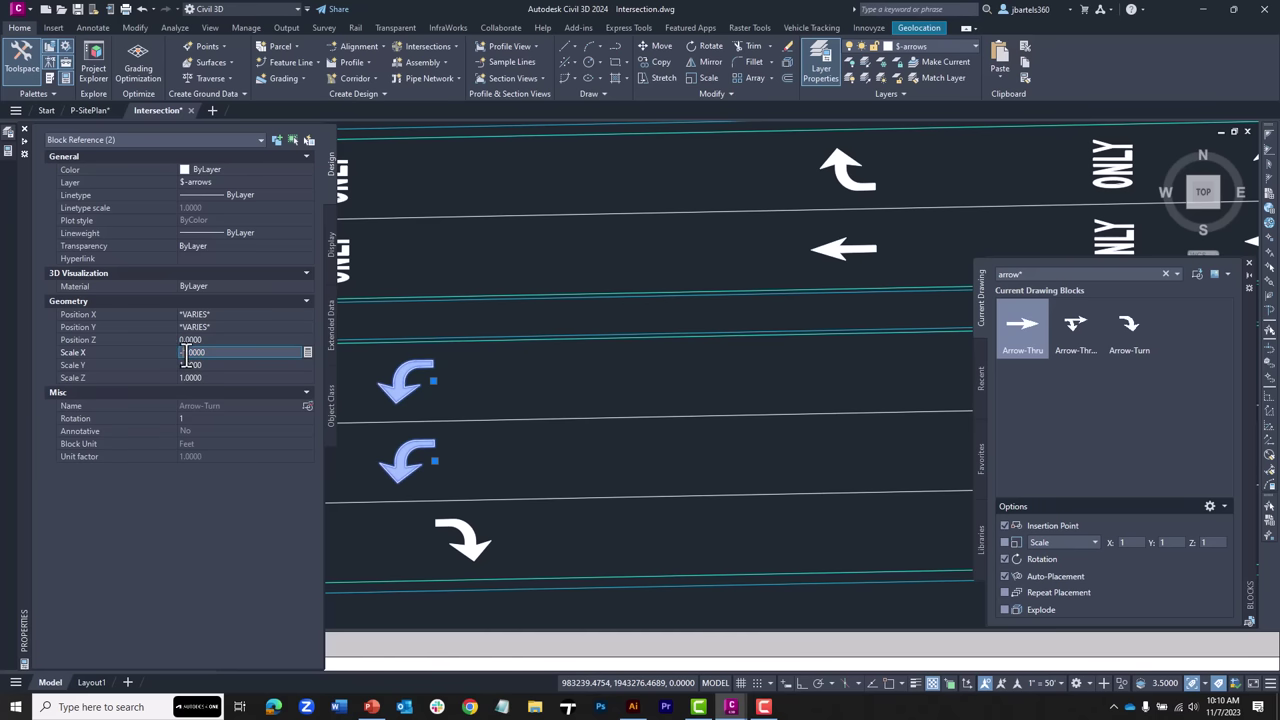
{"action": "type", "text": "1"}
Step: Flip the two selected arrows with a Scale Y of -1, close their properties and deselect them
{"action": "left_click", "coordinate": [186, 366]}
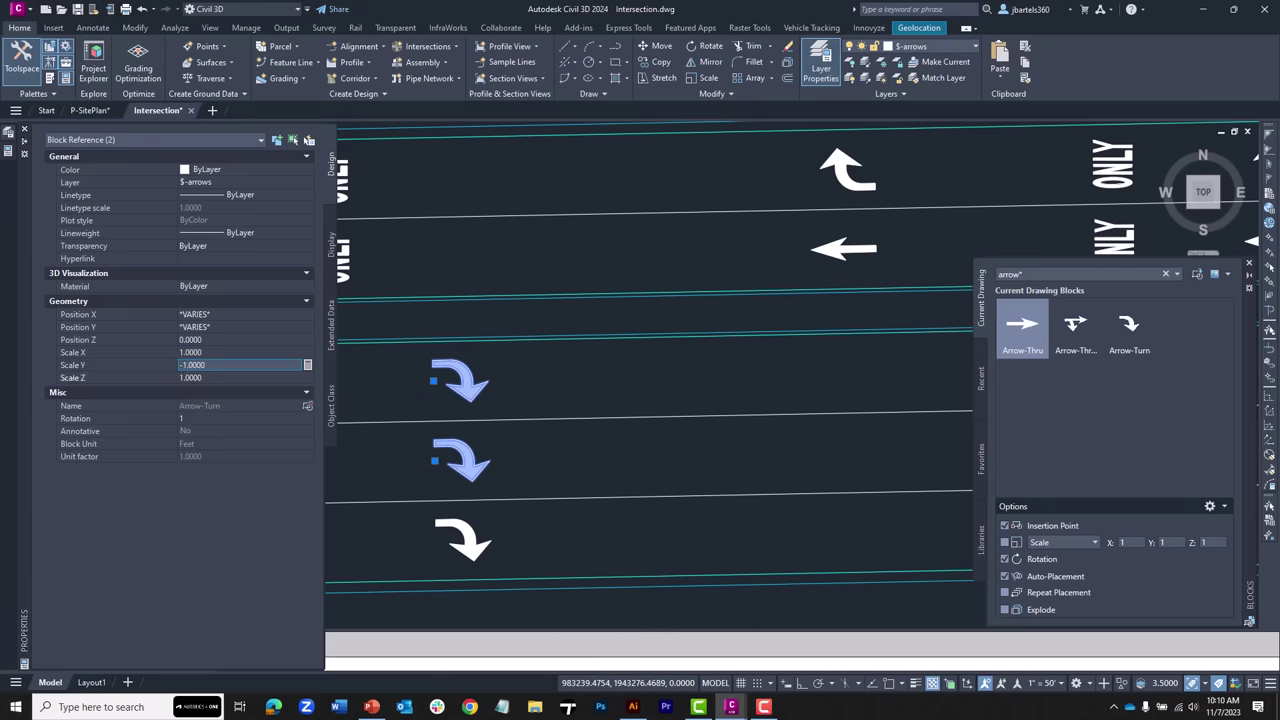
{"action": "type", "text": "-1"}
{"action": "key", "text": "Return"}
{"action": "key", "text": "ctrl+1"}
{"action": "key", "text": "Escape"}
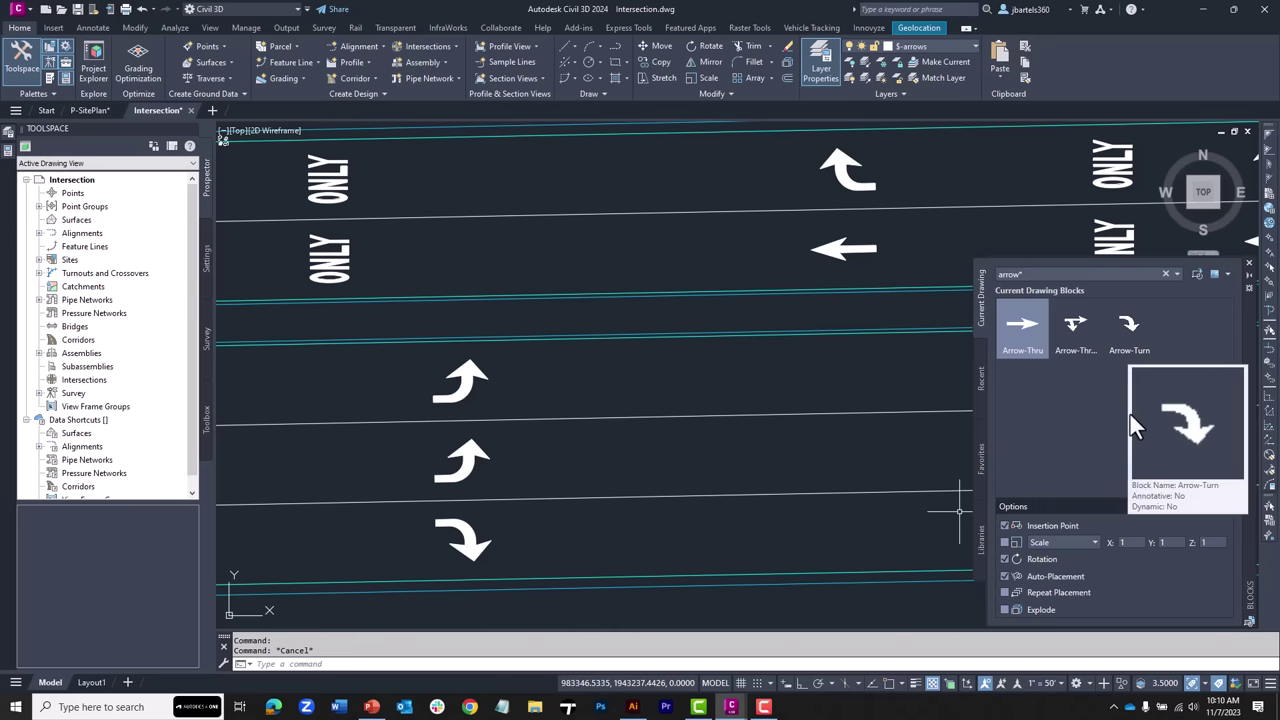
Step: Insert the Arrow-Turn block with a Y scale of -1 in the middle lane beyond the existing arrow, and close the Blocks palette
{"action": "left_click", "coordinate": [1163, 542]}
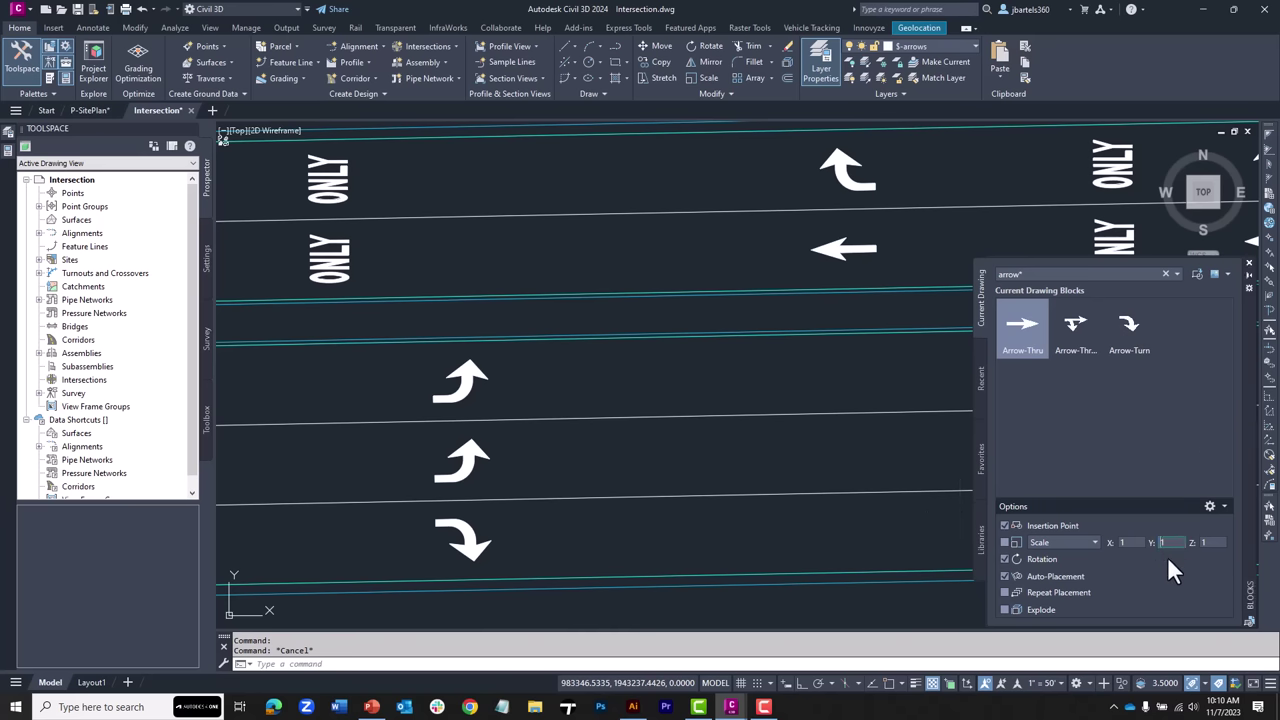
{"action": "left_click", "coordinate": [1129, 324]}
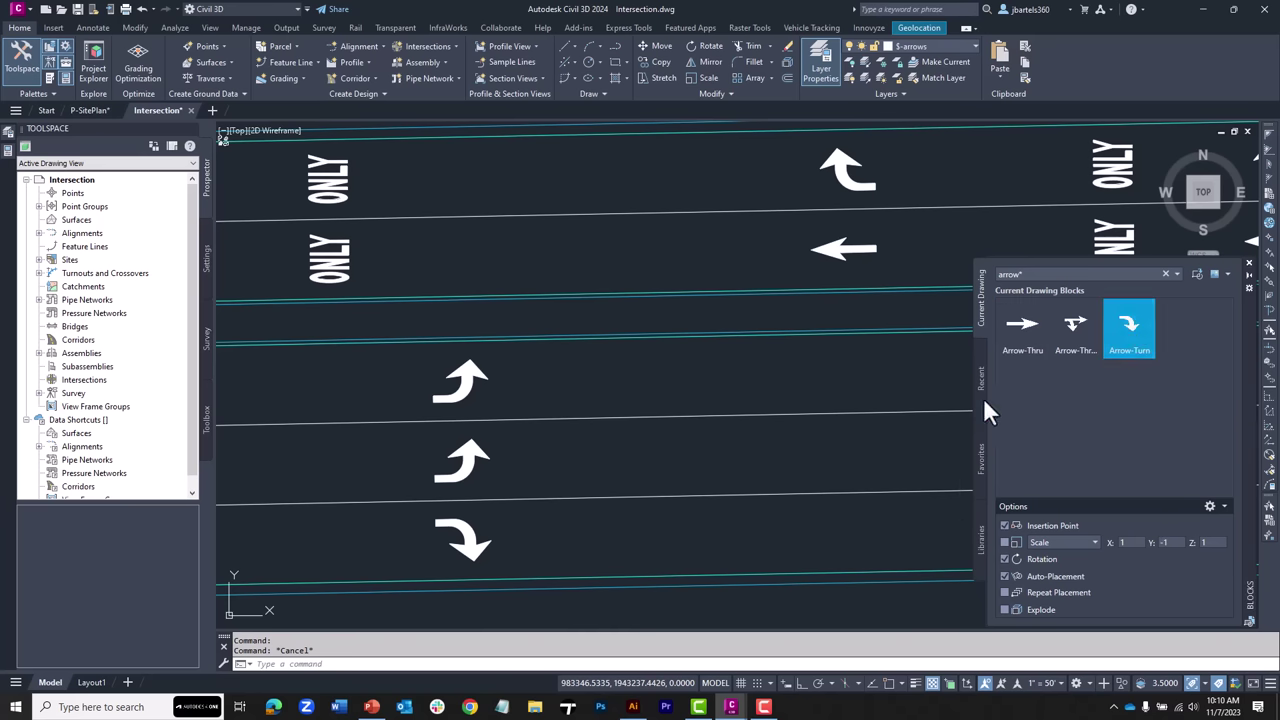
{"action": "left_click", "coordinate": [600, 458]}
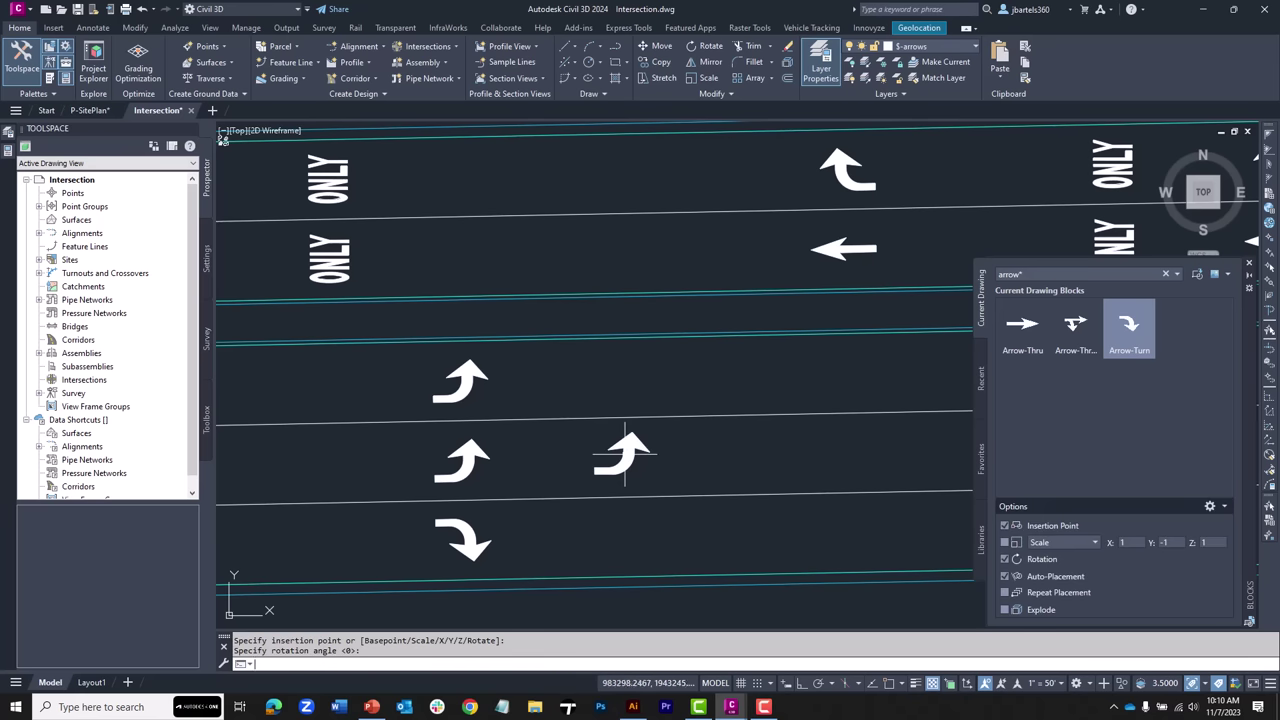
{"action": "left_click", "coordinate": [698, 463]}
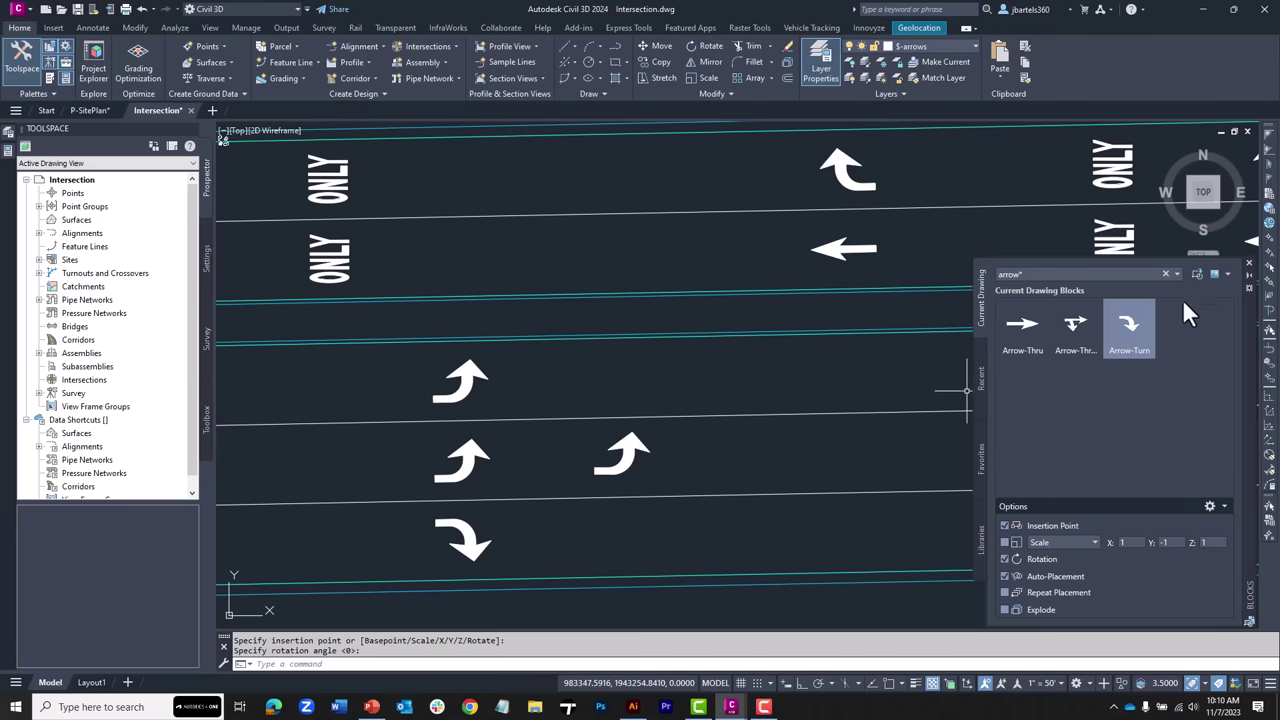
{"action": "left_click", "coordinate": [1249, 286]}
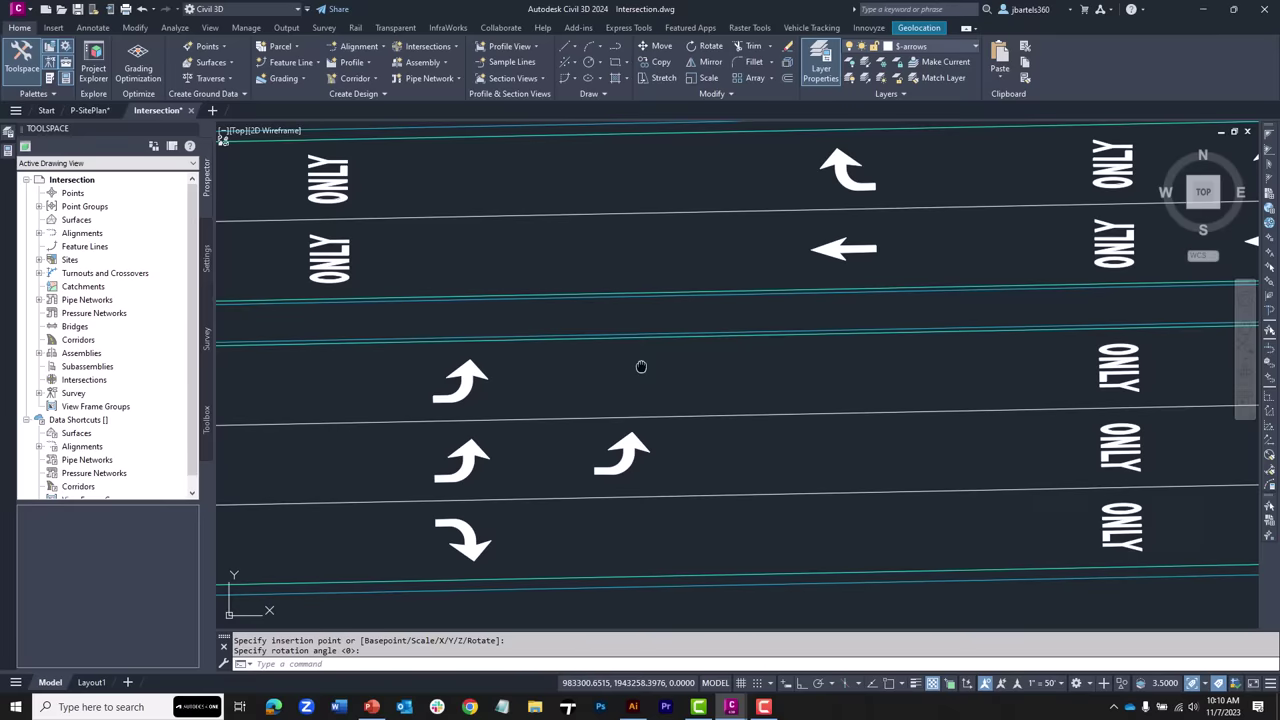
Step: Start a hatch inside the yellow flared median of the side street at the intersection
{"action": "scroll", "coordinate": [786, 423], "scroll_direction": "down", "scroll_amount": 5}
{"action": "scroll", "coordinate": [629, 400], "scroll_direction": "up", "scroll_amount": 3}
{"action": "mouse_move", "coordinate": [623, 406]}
{"action": "middle_mouse_down"}
{"action": "mouse_move", "coordinate": [845, 450]}
{"action": "mouse_move", "coordinate": [909, 444]}
{"action": "middle_mouse_up"}
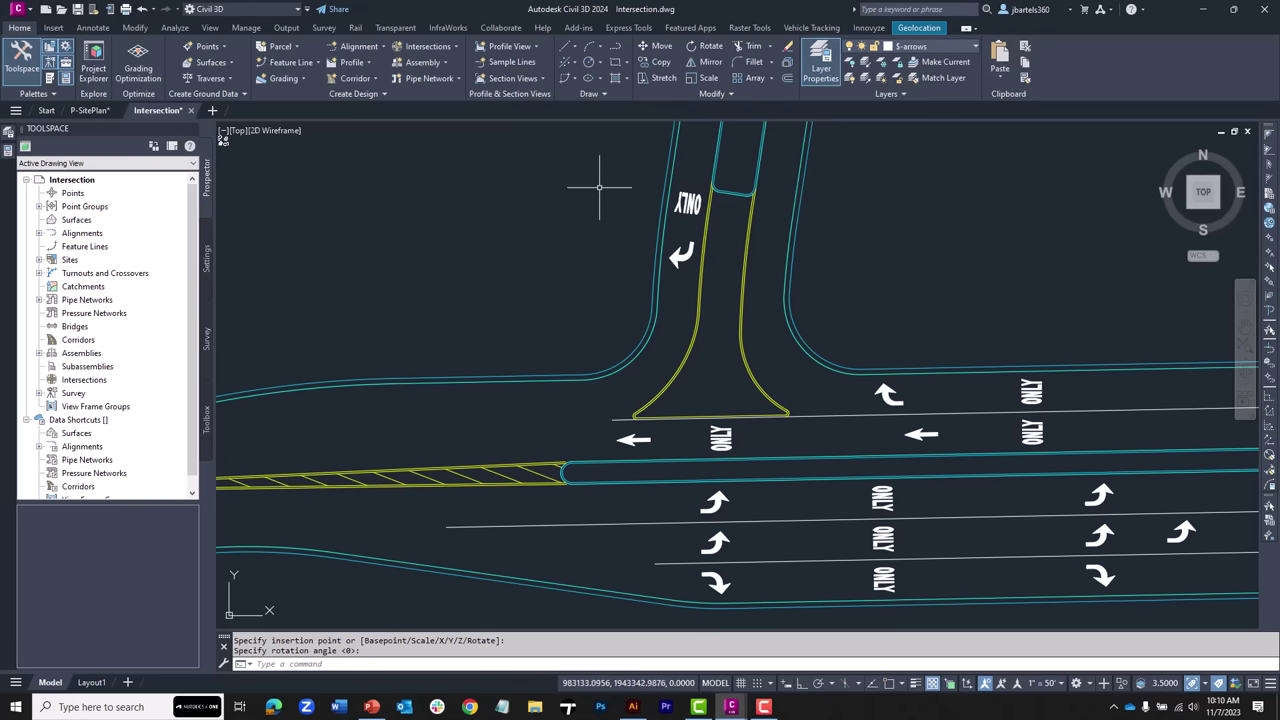
{"action": "left_click", "coordinate": [613, 75]}
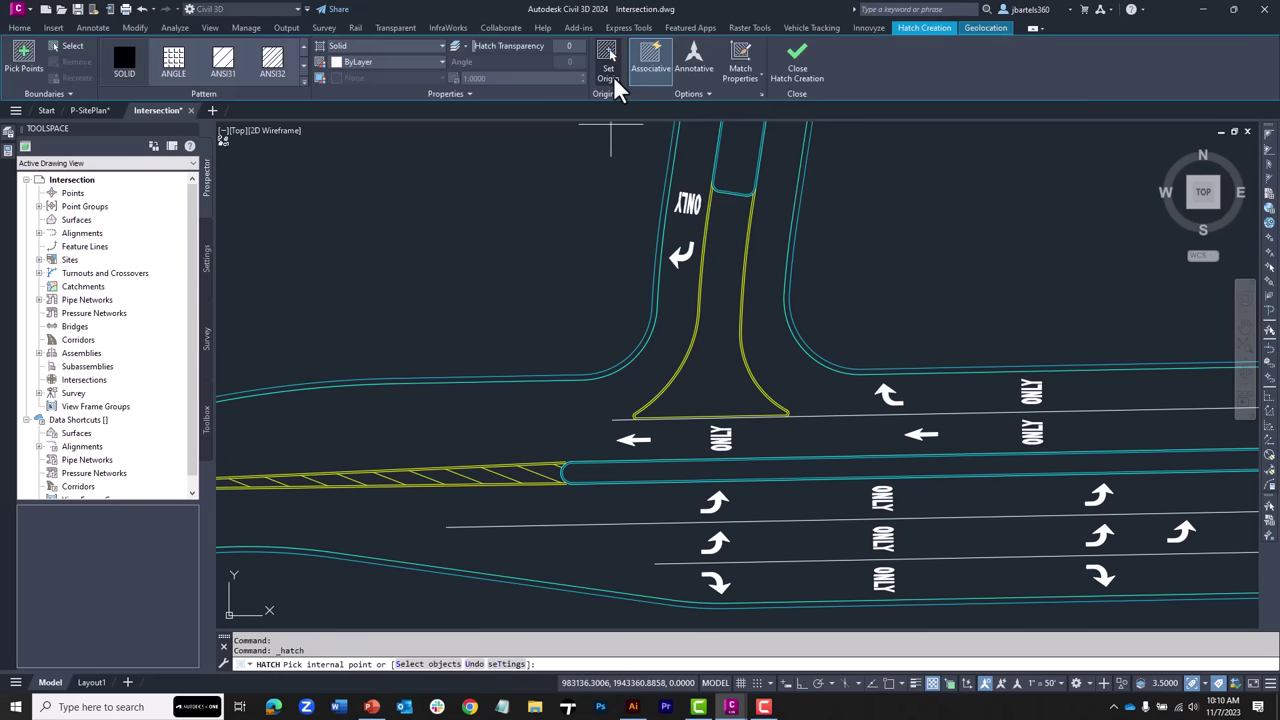
{"action": "left_click", "coordinate": [730, 241]}
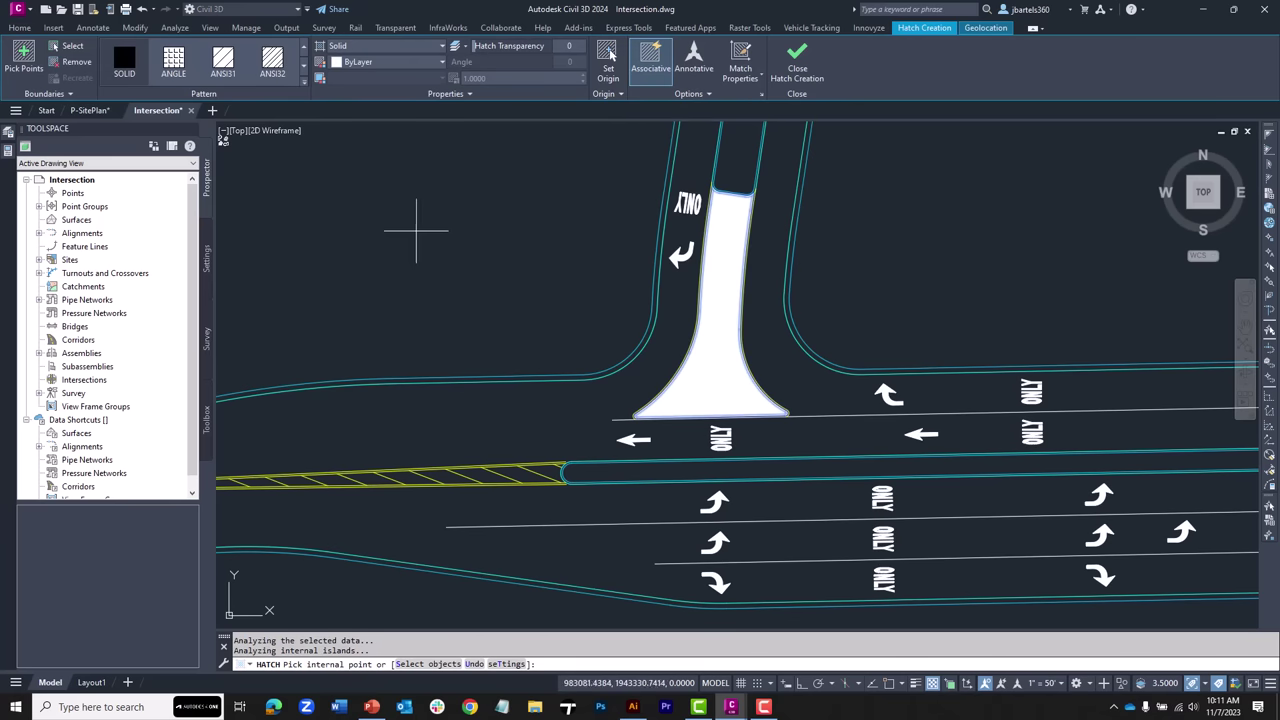
Step: Give the median hatch the ANSI31 pattern at scale 15 and angle 175, and finish the hatch
{"action": "left_click", "coordinate": [223, 62]}
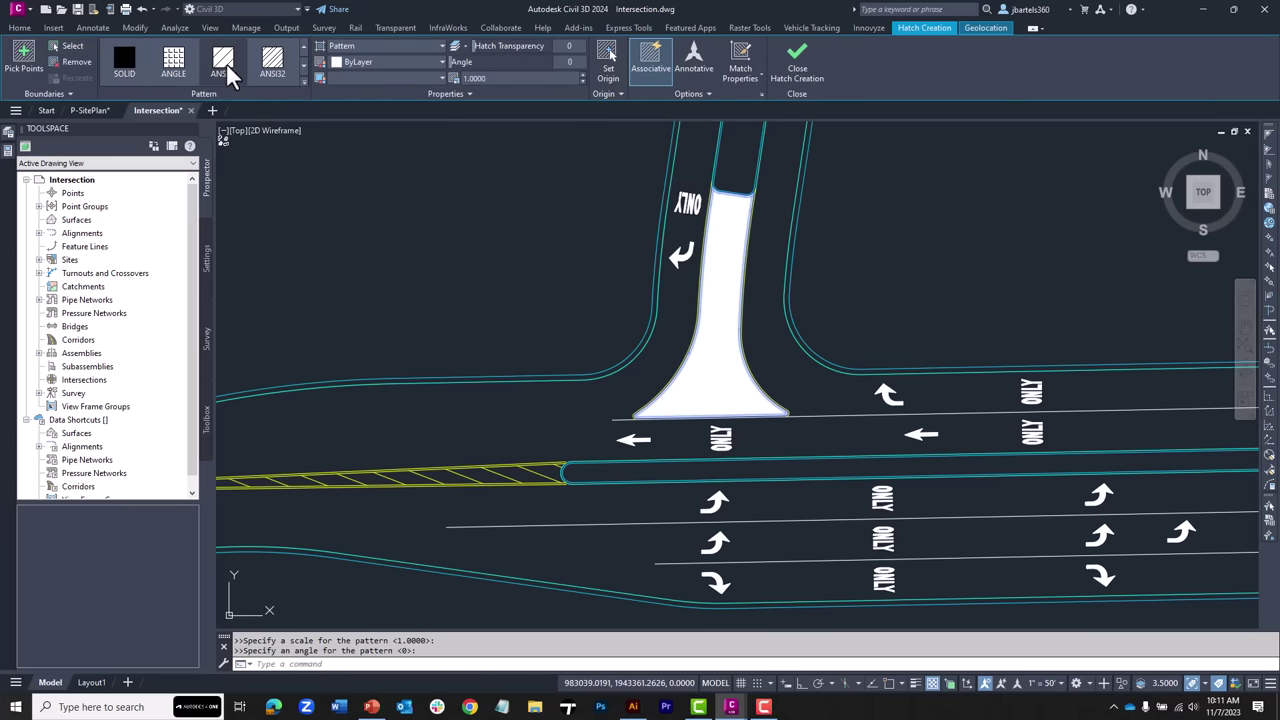
{"action": "left_click", "coordinate": [497, 78]}
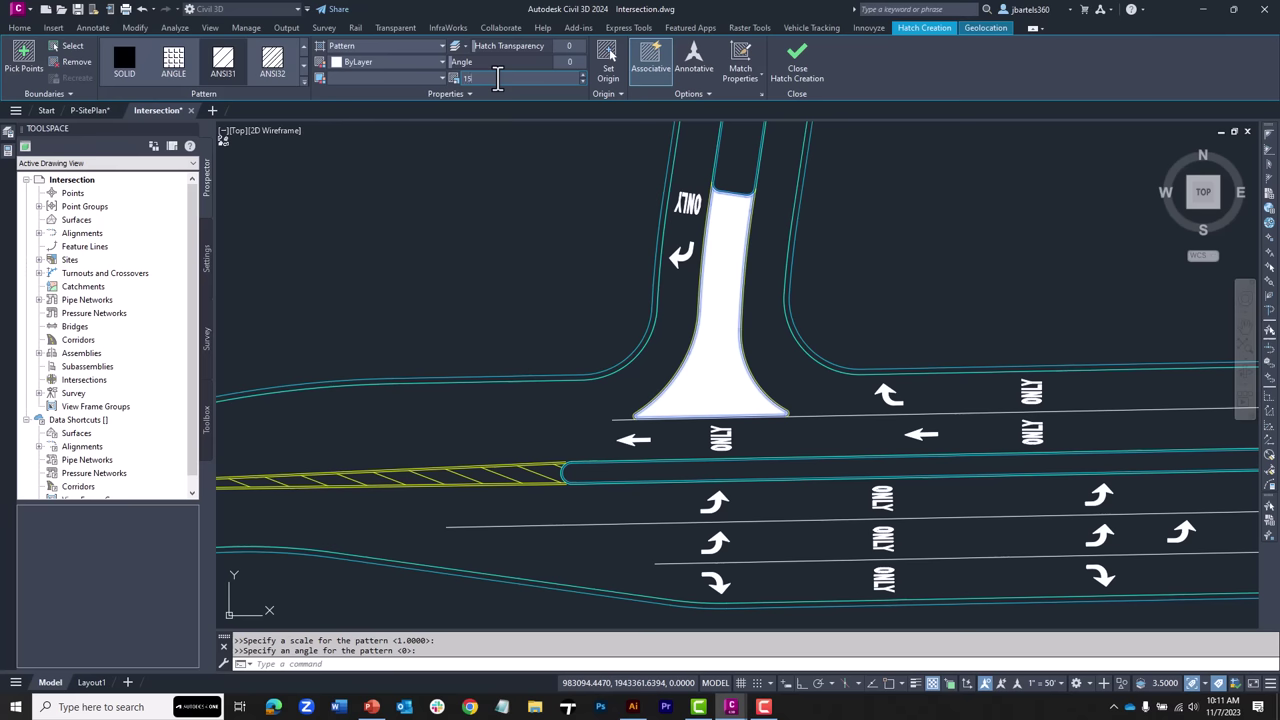
{"action": "key", "text": "Return"}
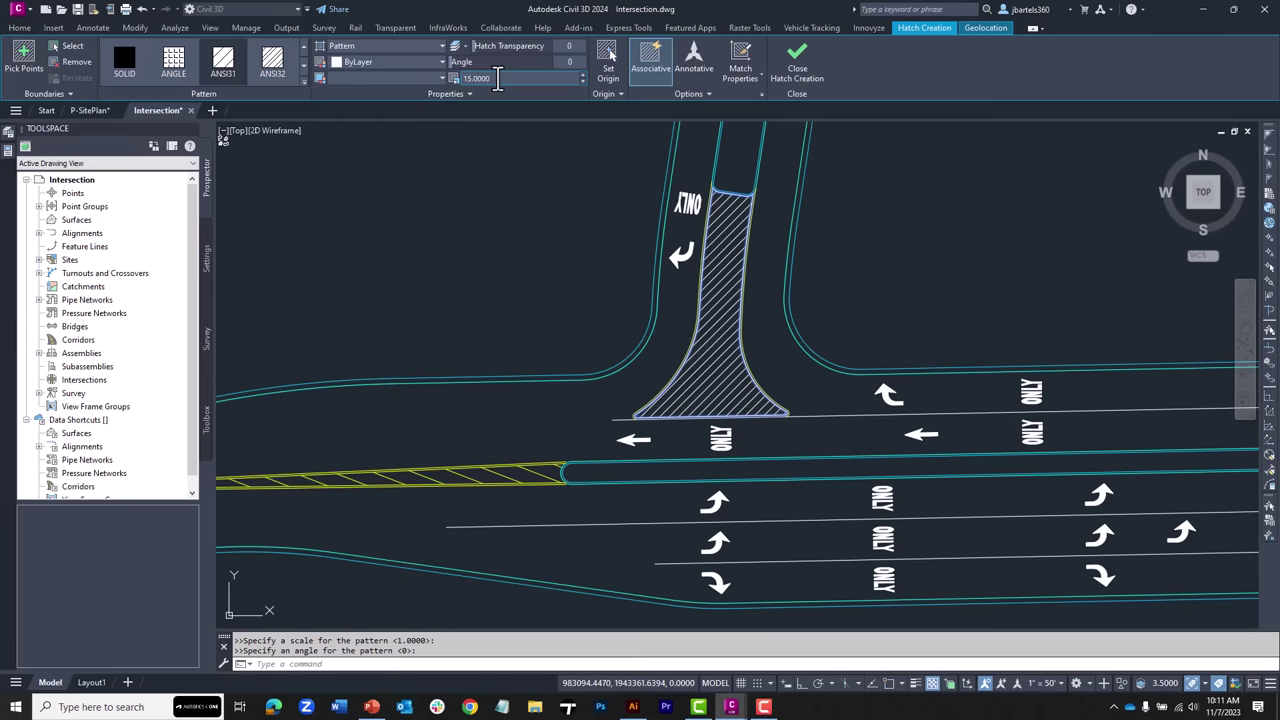
{"action": "left_click_drag", "start_coordinate": [458, 62], "coordinate": [522, 67]}
{"action": "left_click", "coordinate": [800, 60]}
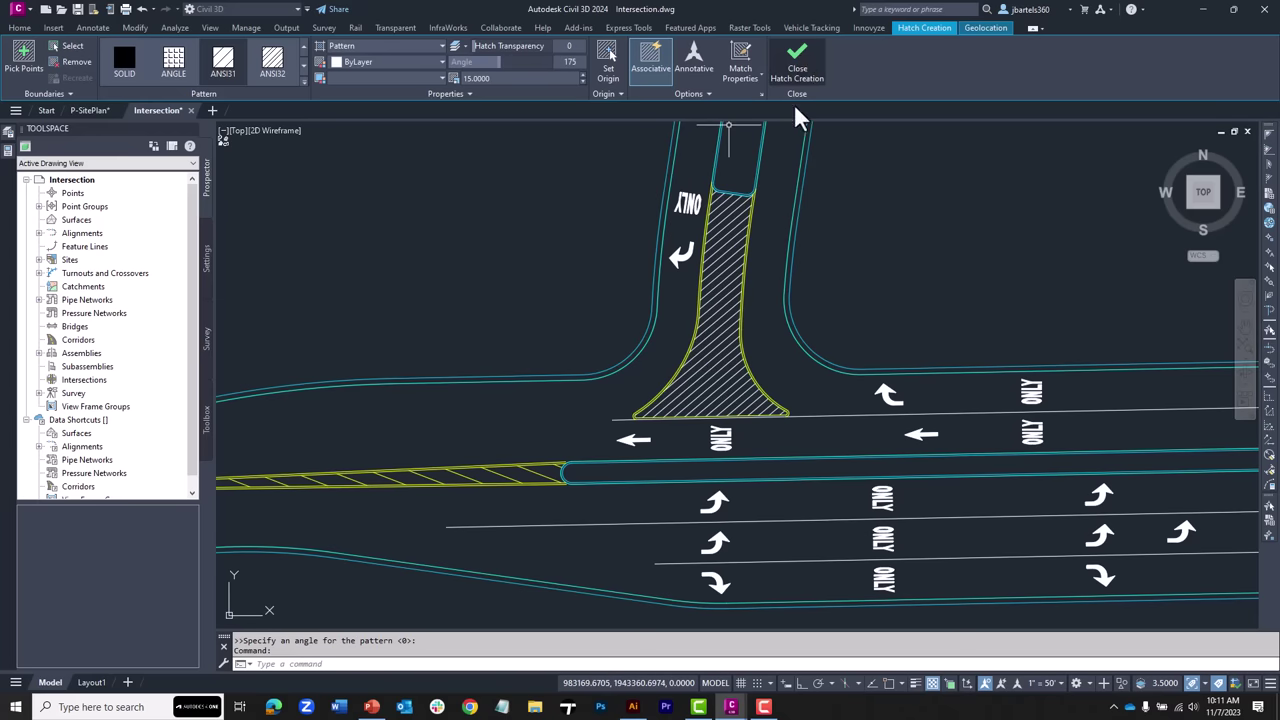
{"action": "scroll", "coordinate": [766, 310], "scroll_direction": "up", "scroll_amount": 2}
{"action": "middle_click_drag", "start_coordinate": [766, 310], "coordinate": [740, 352]}
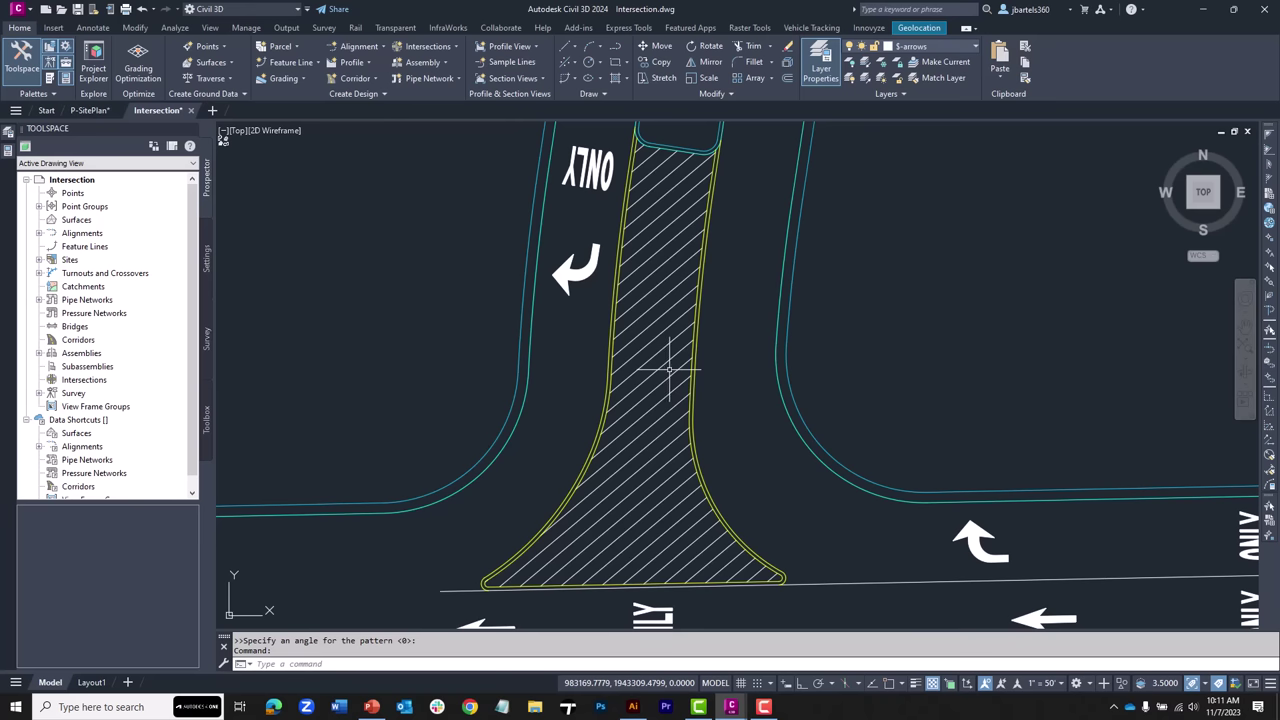
{"action": "type", "text": "dist"}
{"action": "key", "text": "Return"}
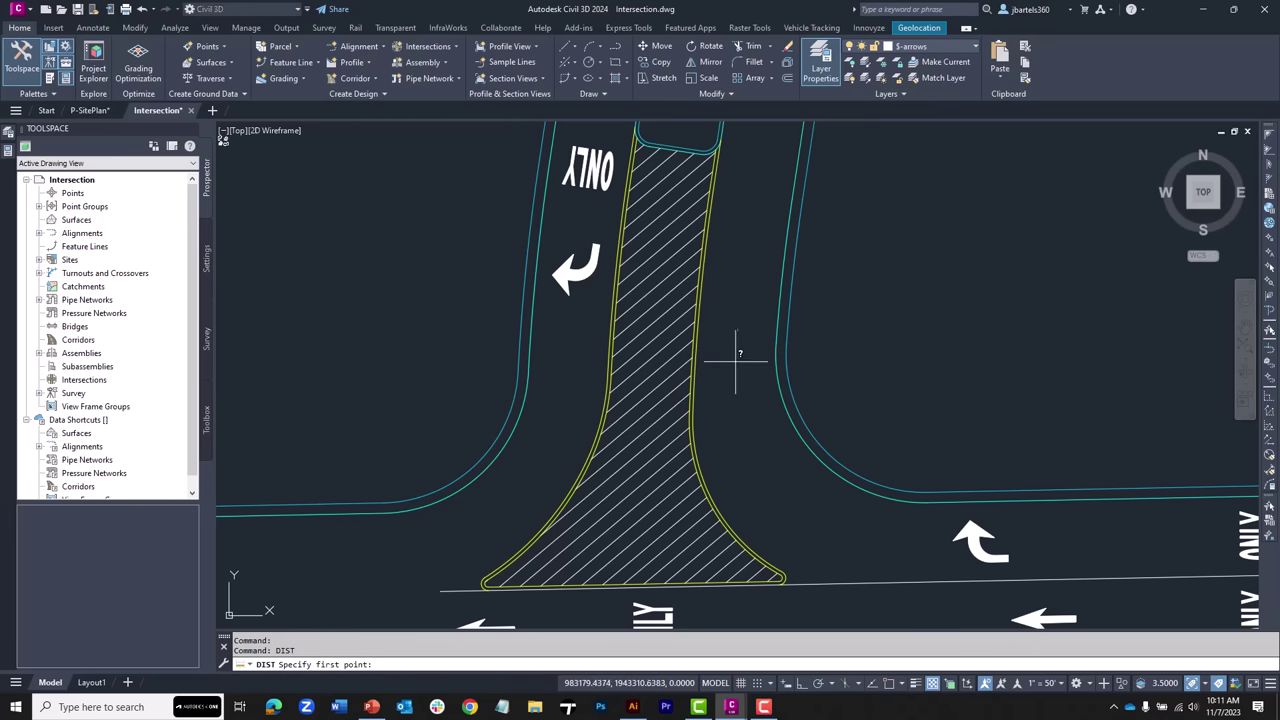
{"action": "right_click", "coordinate": [736, 360], "text": "shift"}
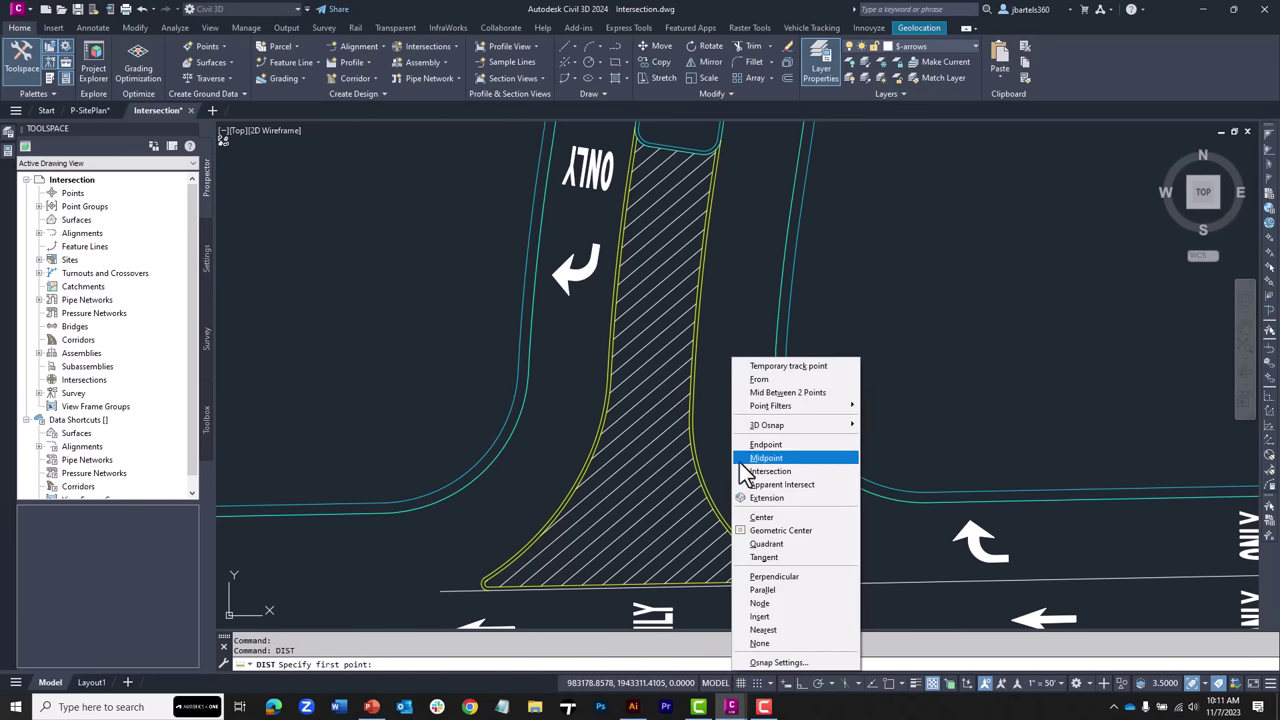
{"action": "left_click", "coordinate": [763, 630]}
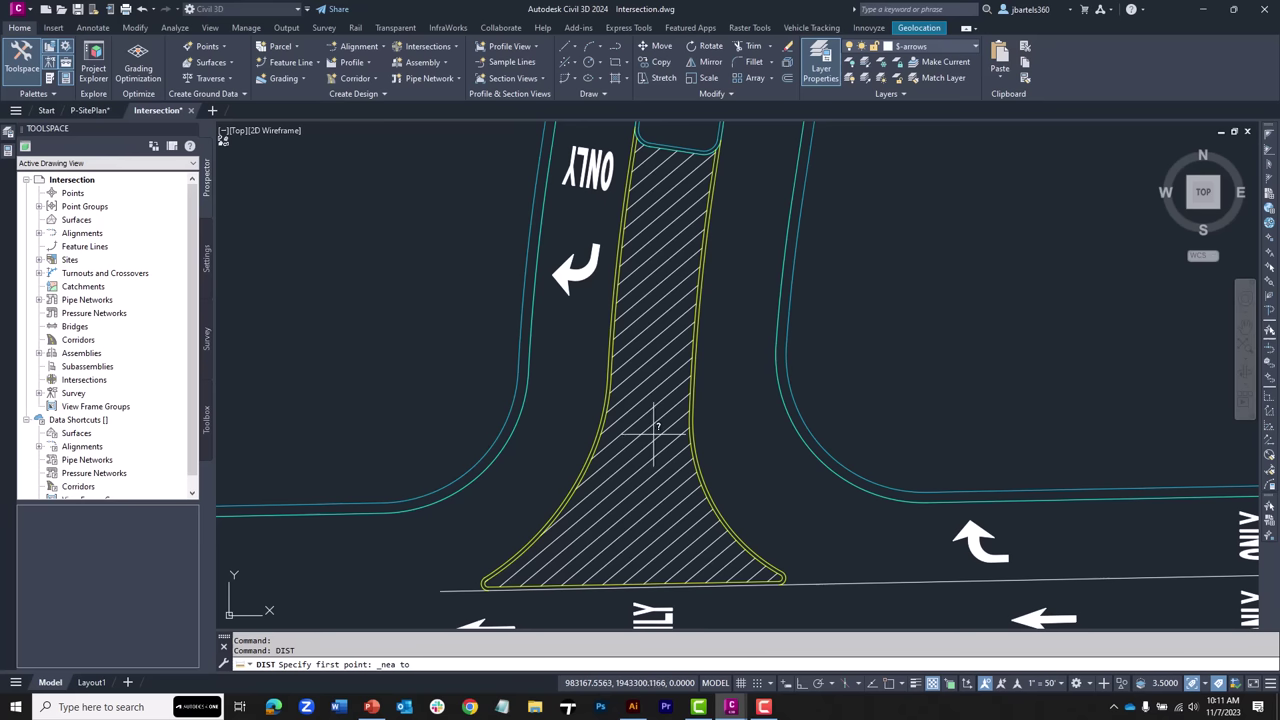
{"action": "key", "text": "Escape"}
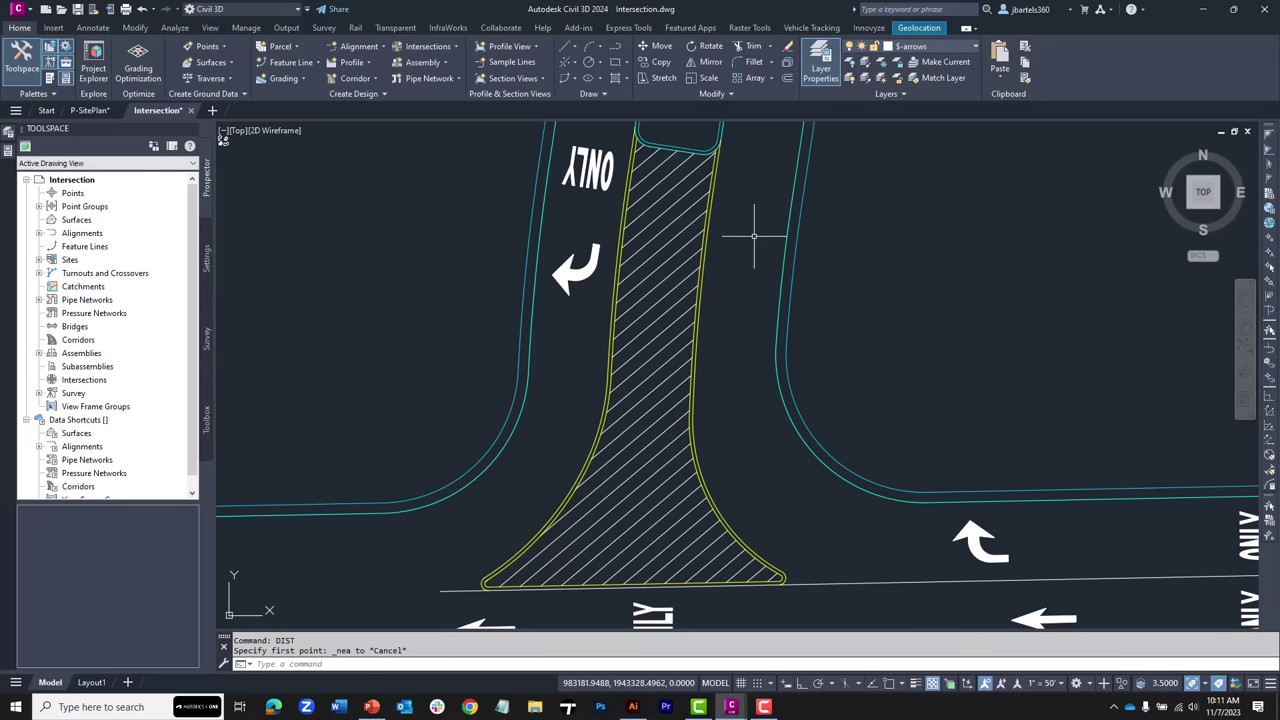
Step: Allow object snaps on hatches by turning off the Ignore hatch objects drafting option
{"action": "right_click", "coordinate": [750, 151]}
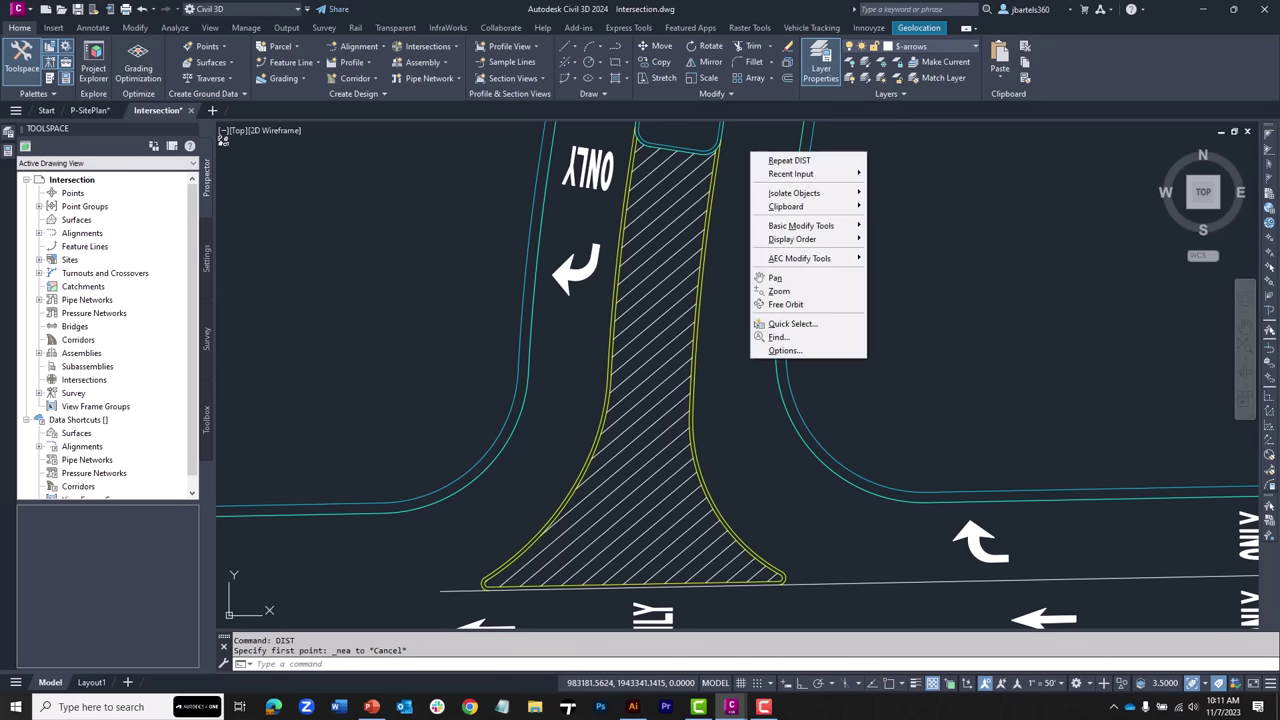
{"action": "left_click", "coordinate": [772, 350]}
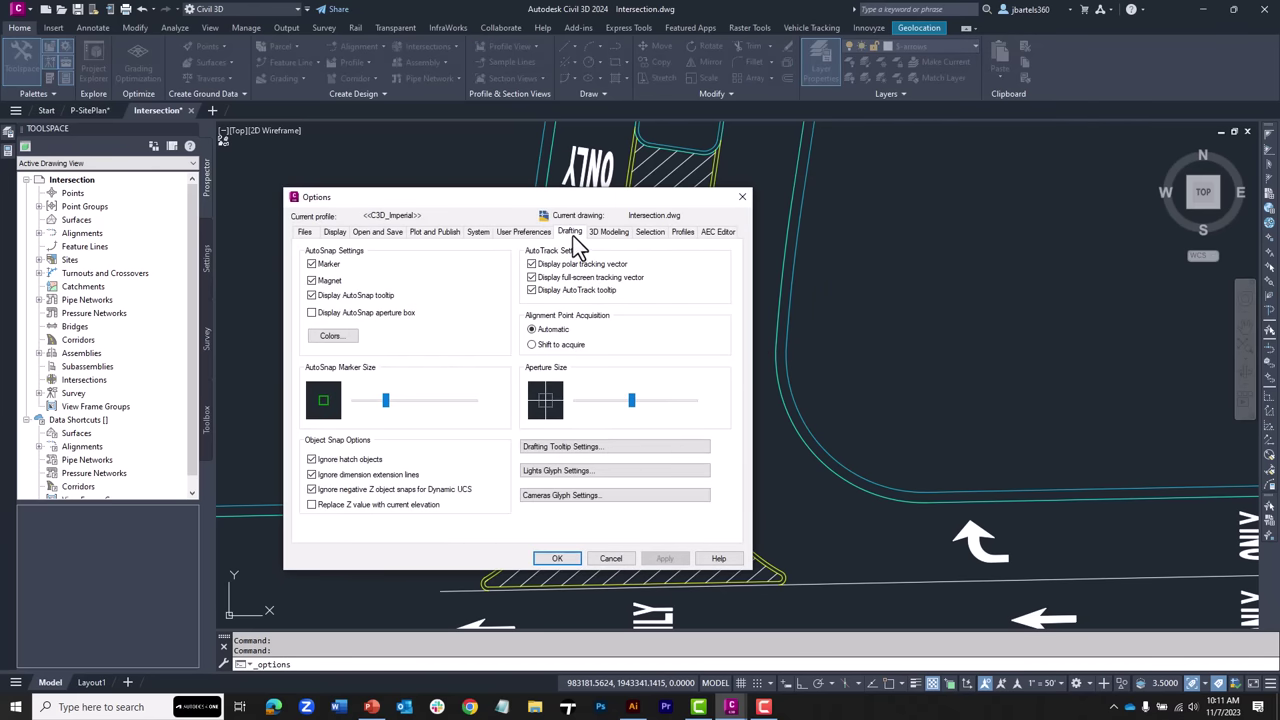
{"action": "left_click", "coordinate": [315, 459]}
{"action": "left_click", "coordinate": [557, 559]}
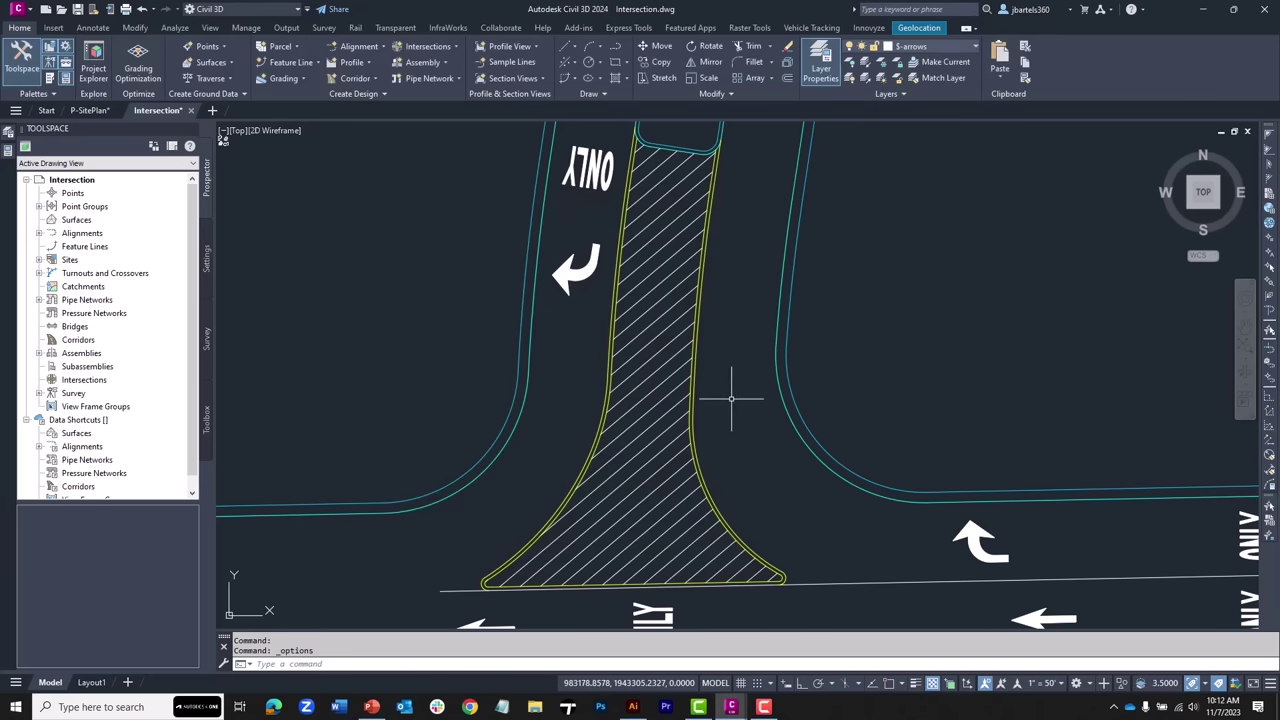
Step: Measure the spacing between two adjacent median hatch lines with DIST, snapping Nearest on one line and Perpendicular to the other
{"action": "type", "text": "dist"}
{"action": "key", "text": "Return"}
{"action": "right_click", "coordinate": [731, 398], "text": "shift"}
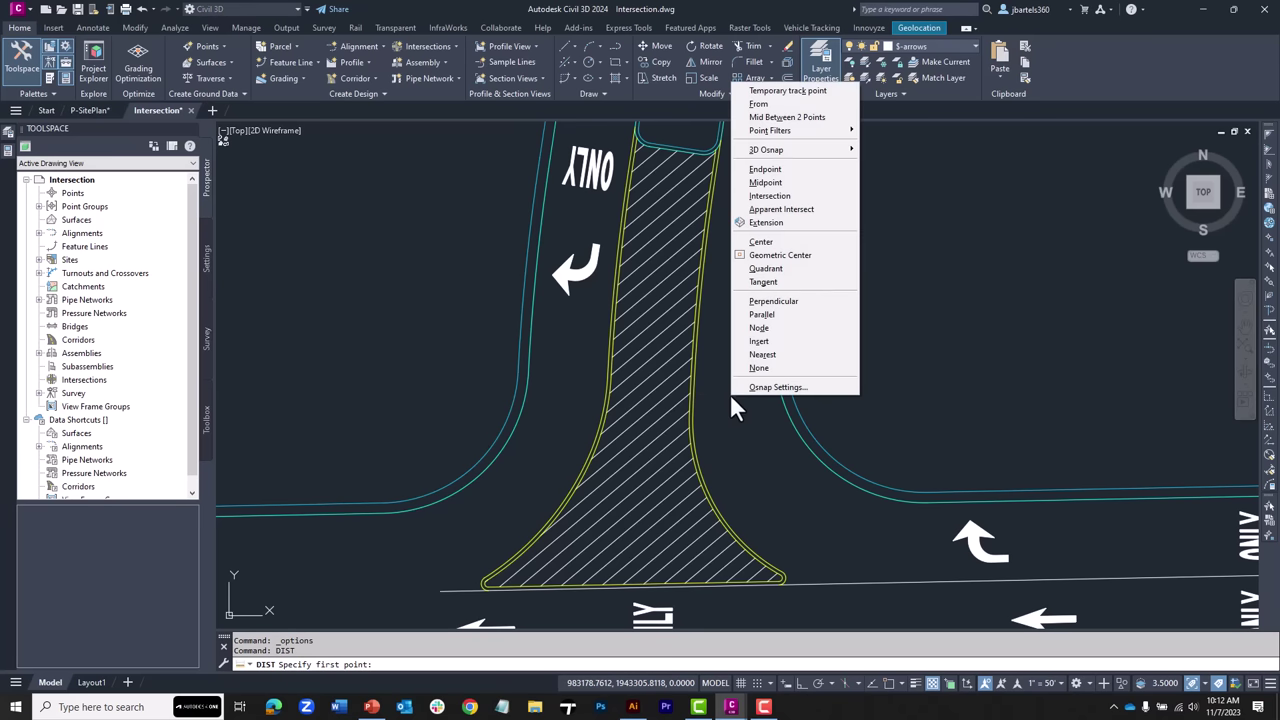
{"action": "left_click", "coordinate": [762, 354]}
{"action": "left_click", "coordinate": [672, 390]}
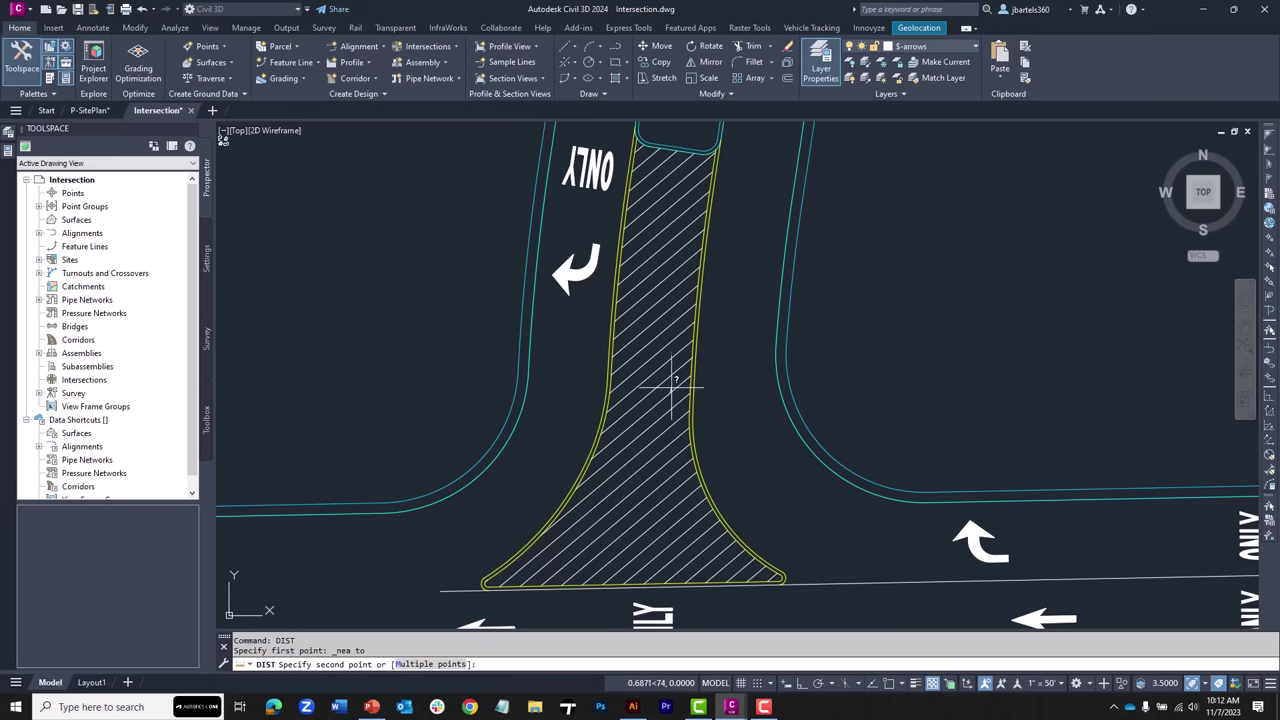
{"action": "right_click", "coordinate": [672, 390], "text": "shift"}
{"action": "left_click", "coordinate": [690, 293]}
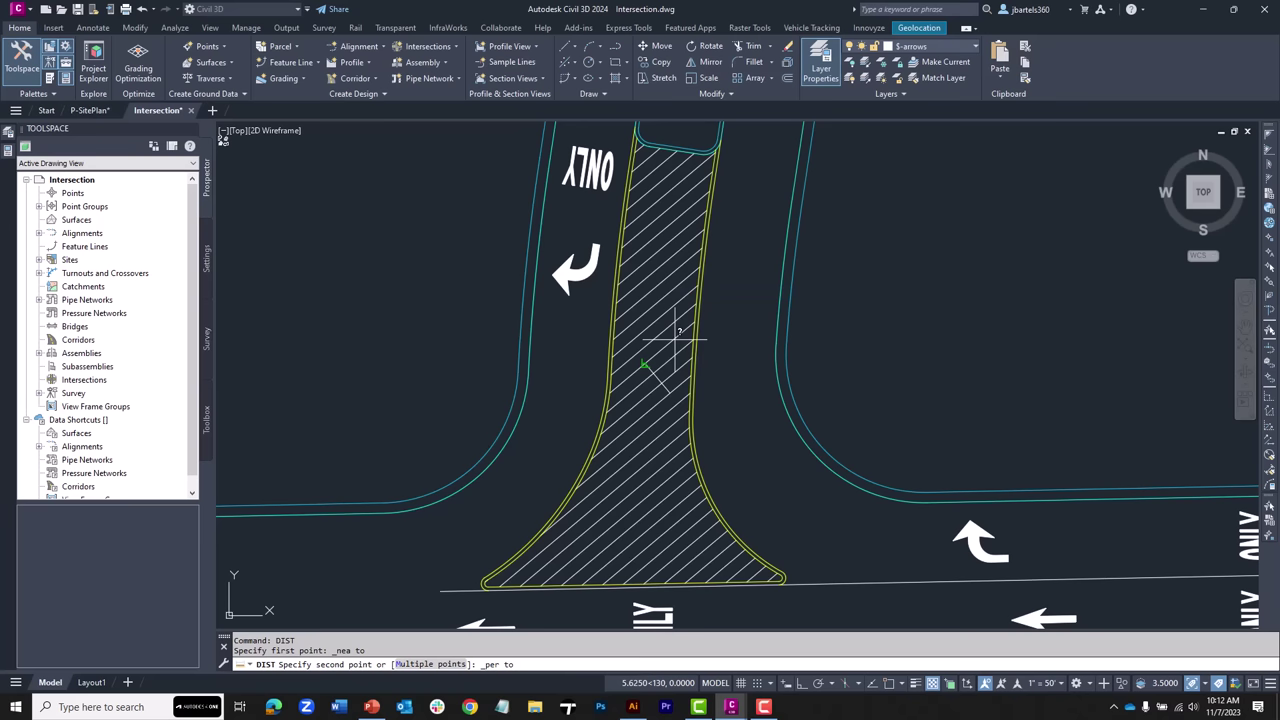
{"action": "left_click", "coordinate": [667, 381]}
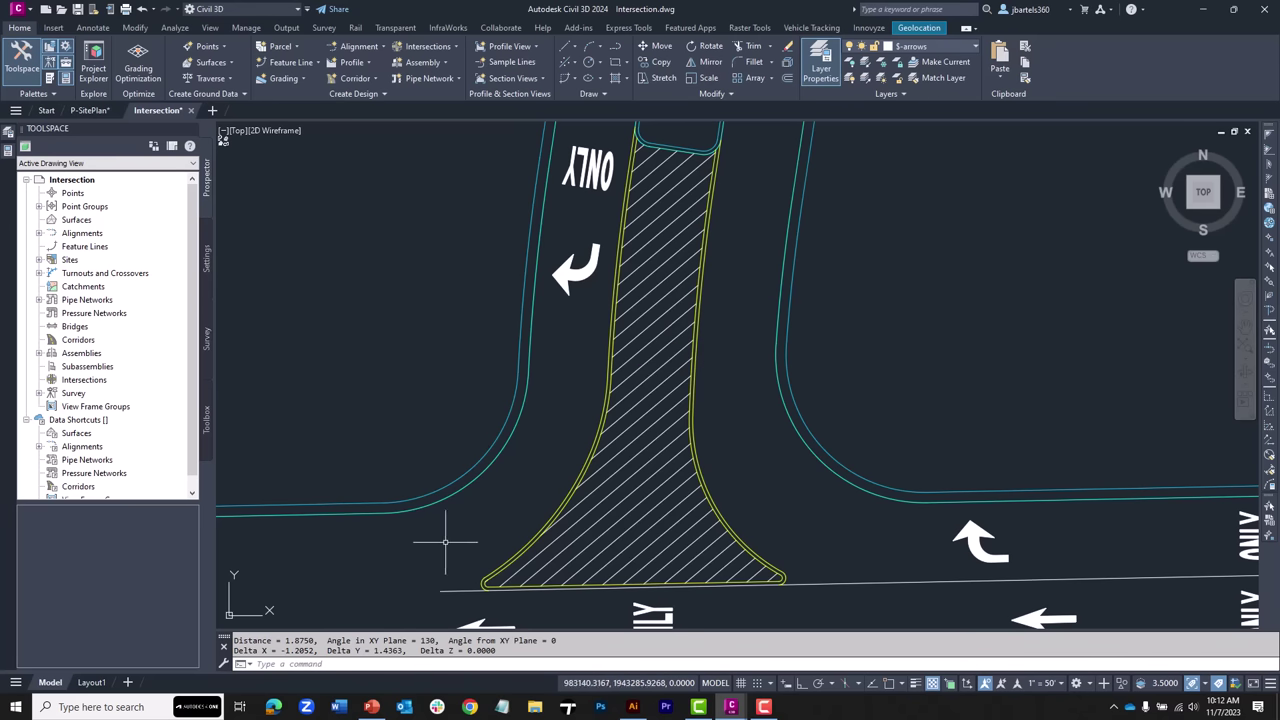
{"action": "left_click_drag", "start_coordinate": [287, 643], "coordinate": [311, 643]}
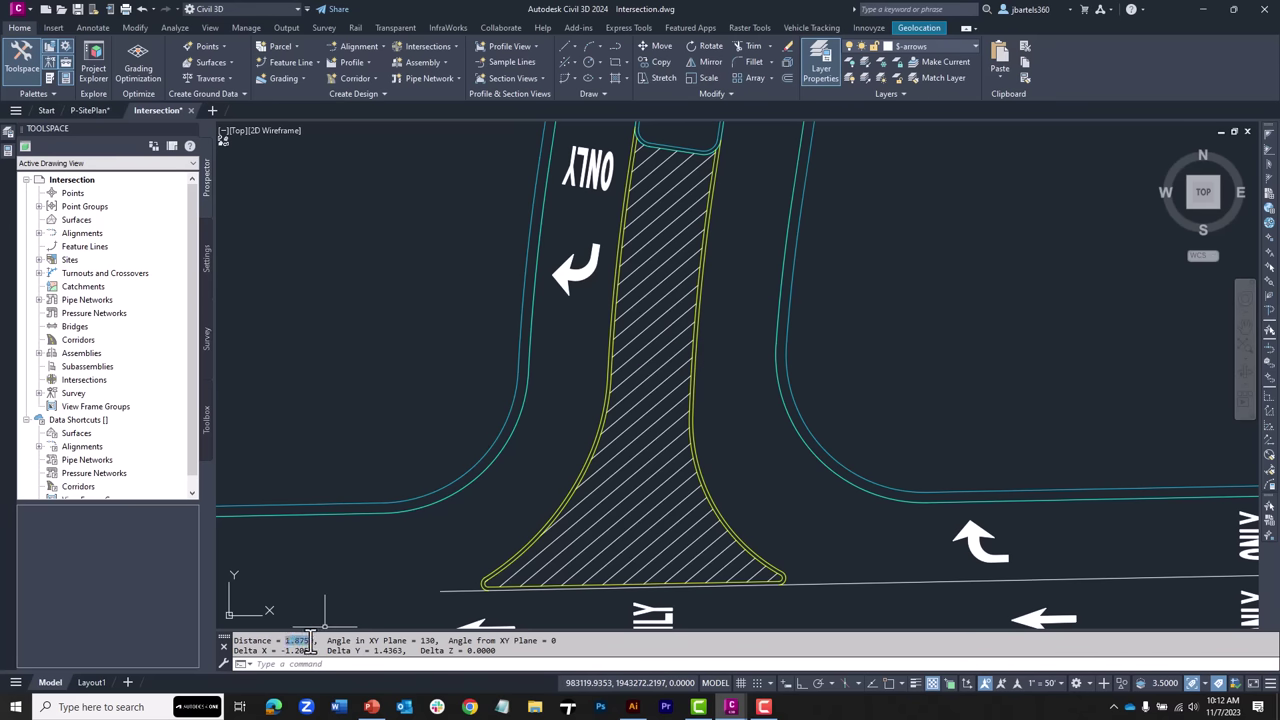
{"action": "key", "text": "Escape"}
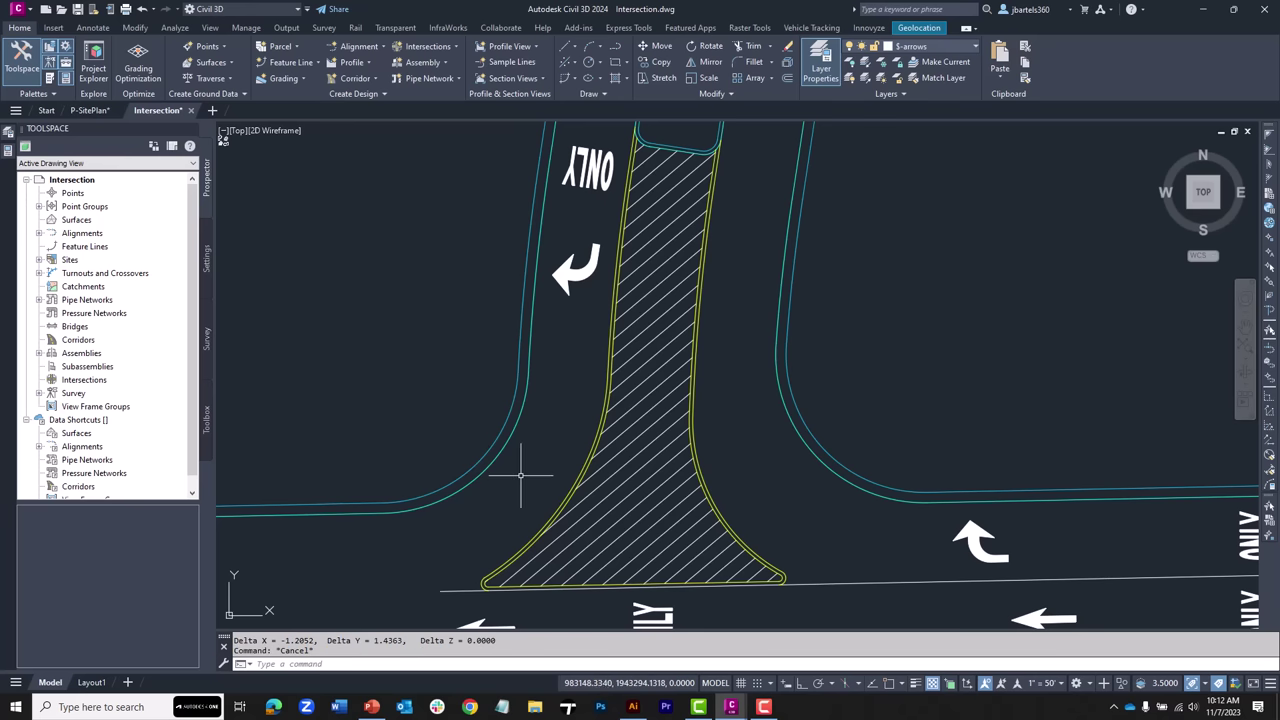
Step: Select the median hatch, replace its scale with the expression =(5/1.875)*15 and highlight that expression for reuse
{"action": "left_click", "coordinate": [632, 422]}
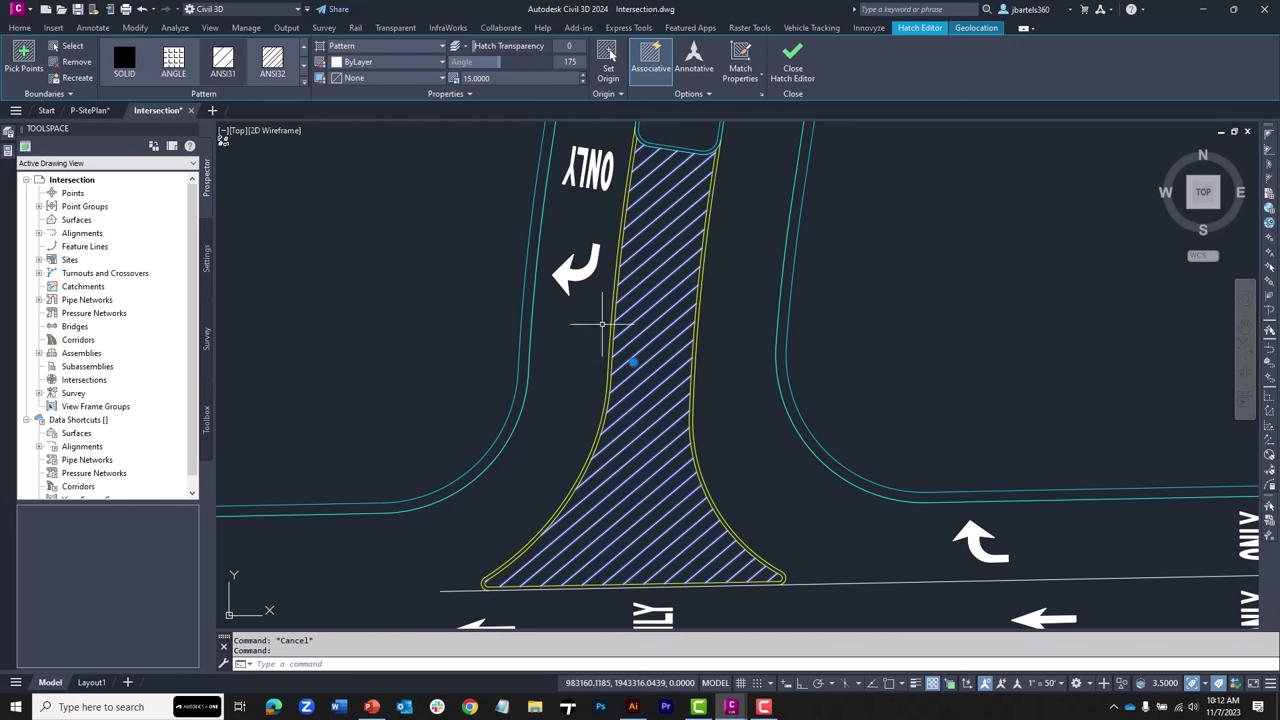
{"action": "left_click", "coordinate": [505, 79]}
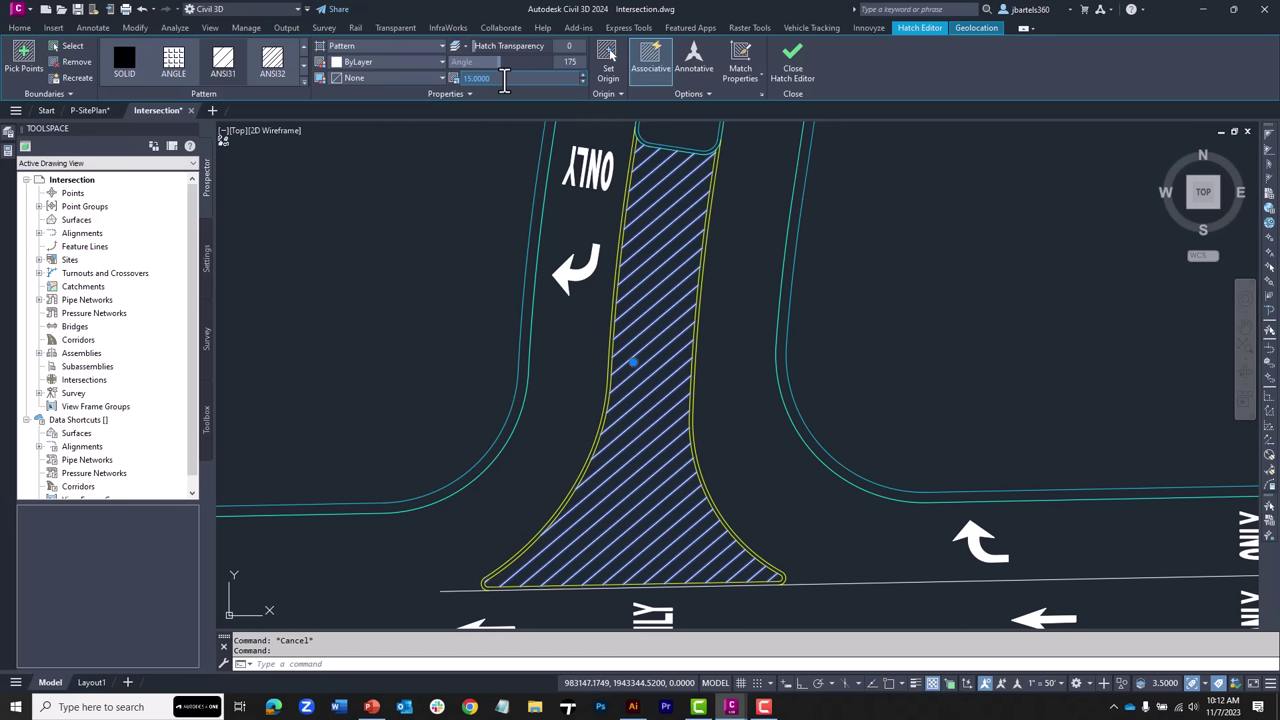
{"action": "key", "text": "BackSpace"}
{"action": "type", "text": "=(5/1.875"}
{"action": "type", "text": ")*15"}
{"action": "key", "text": "alt"}
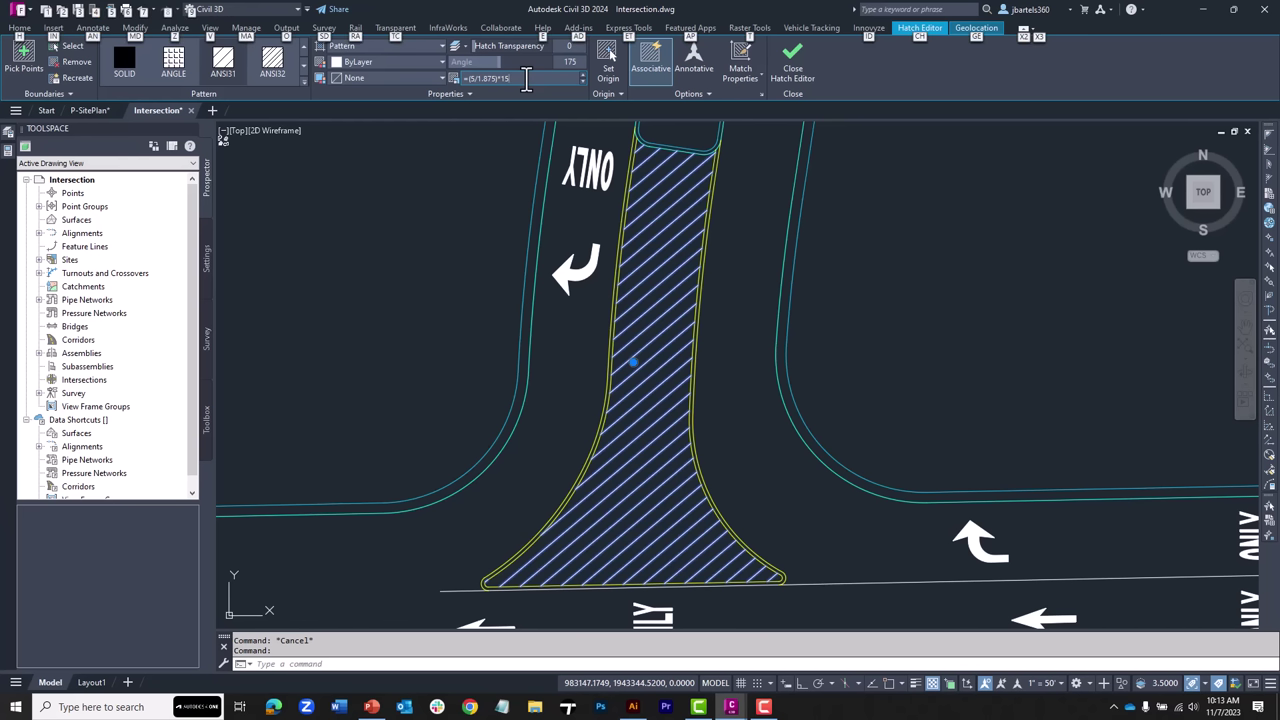
{"action": "left_click_drag", "start_coordinate": [526, 78], "coordinate": [462, 80]}
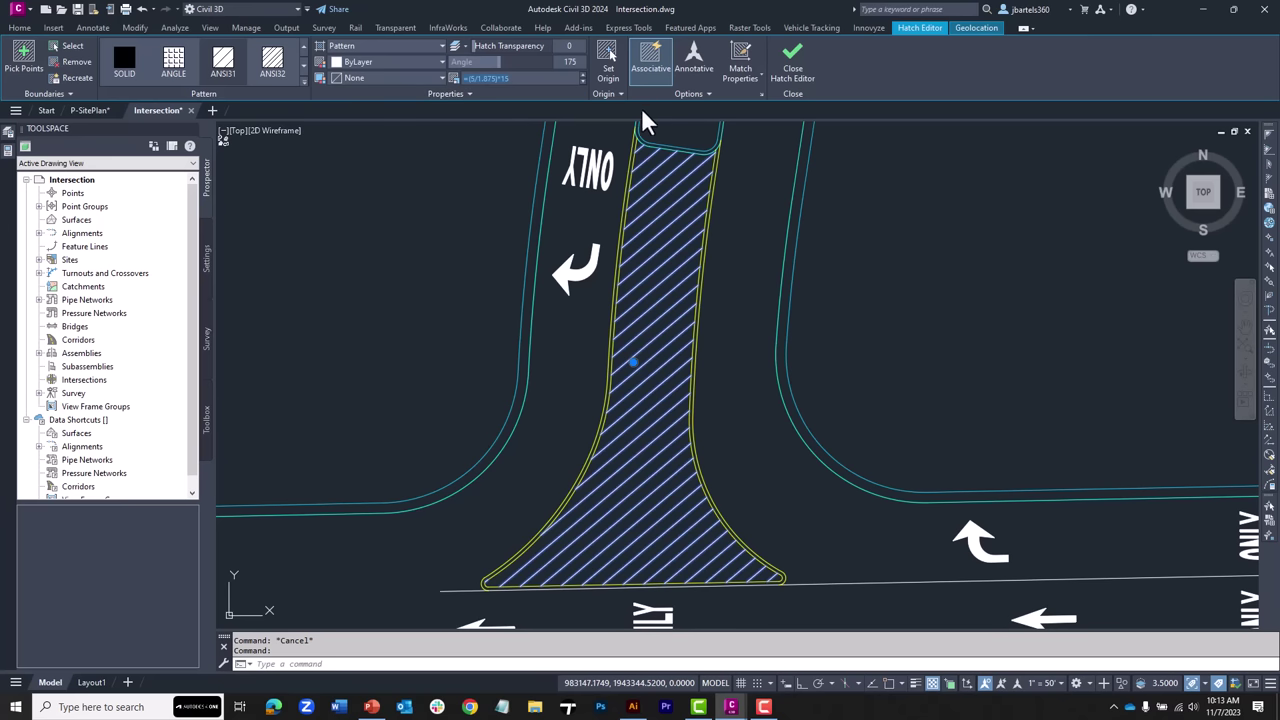
Step: Apply the scale expression =(5/1.875)*15 to the median hatch through the Hatch Edit dialog, and deselect the hatch
{"action": "left_click", "coordinate": [761, 94]}
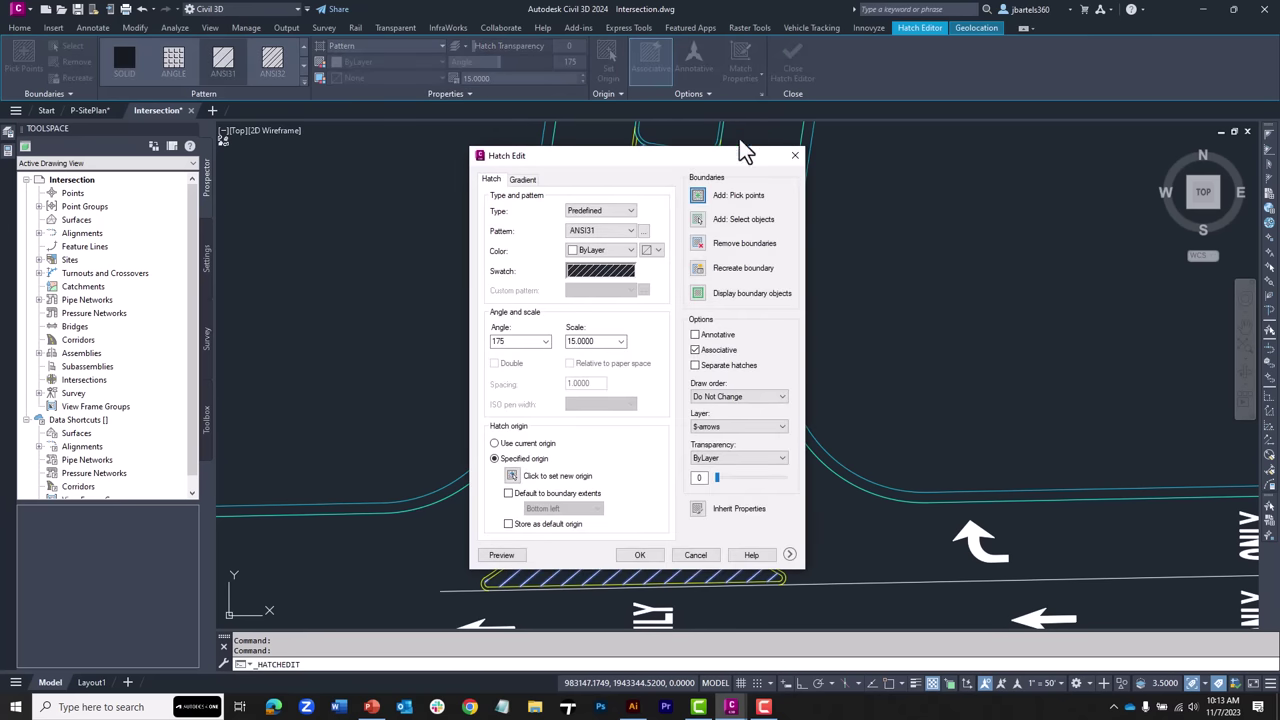
{"action": "double_click", "coordinate": [605, 340]}
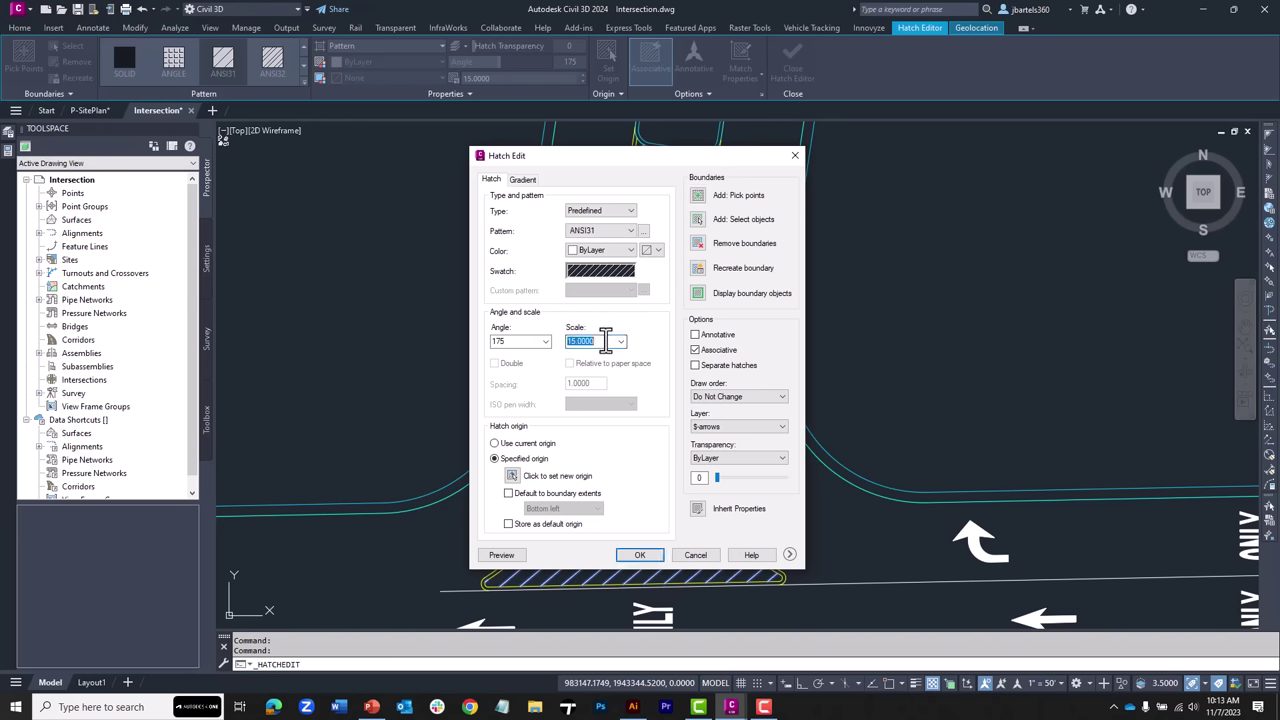
{"action": "type", "text": "=(5/1.875)*5"}
{"action": "left_click", "coordinate": [640, 554]}
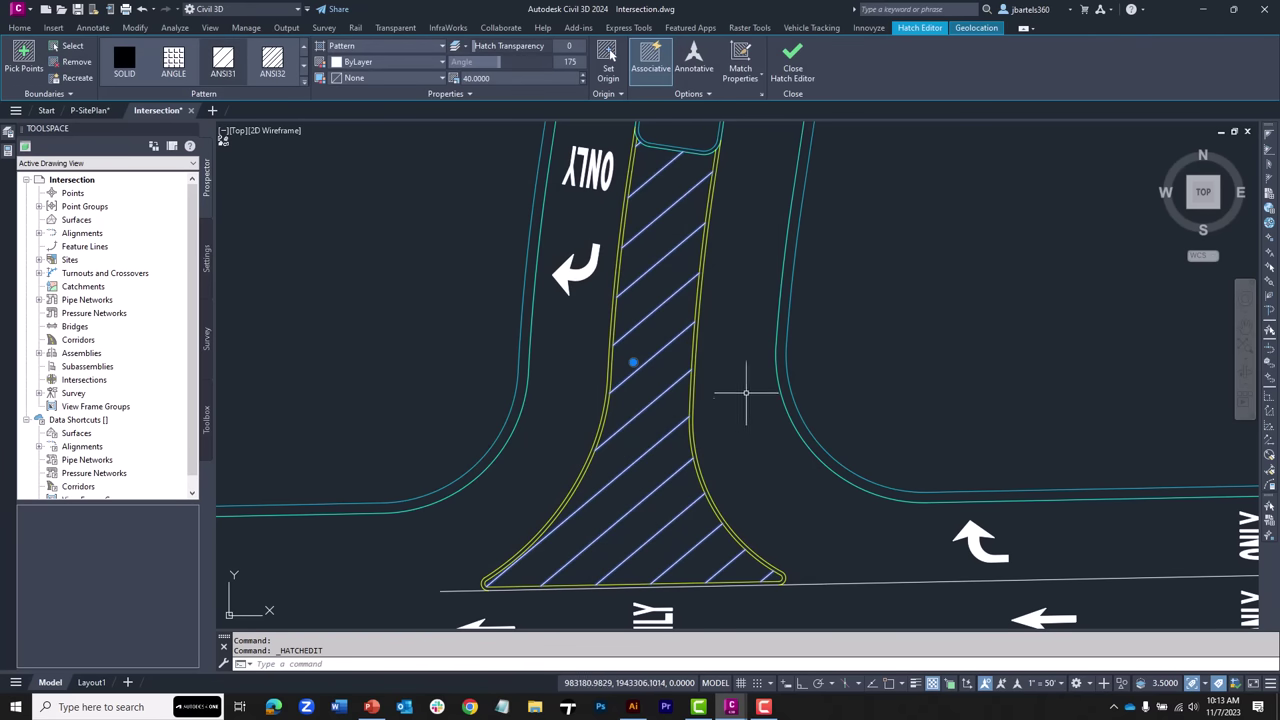
{"action": "key", "text": "Escape"}
Step: Check the new hatch line spacing in the median with DIST, using Nearest and Perpendicular snaps, and exit the command
{"action": "type", "text": "dist"}
{"action": "key", "text": "Return"}
{"action": "right_click", "coordinate": [738, 350], "text": "shift"}
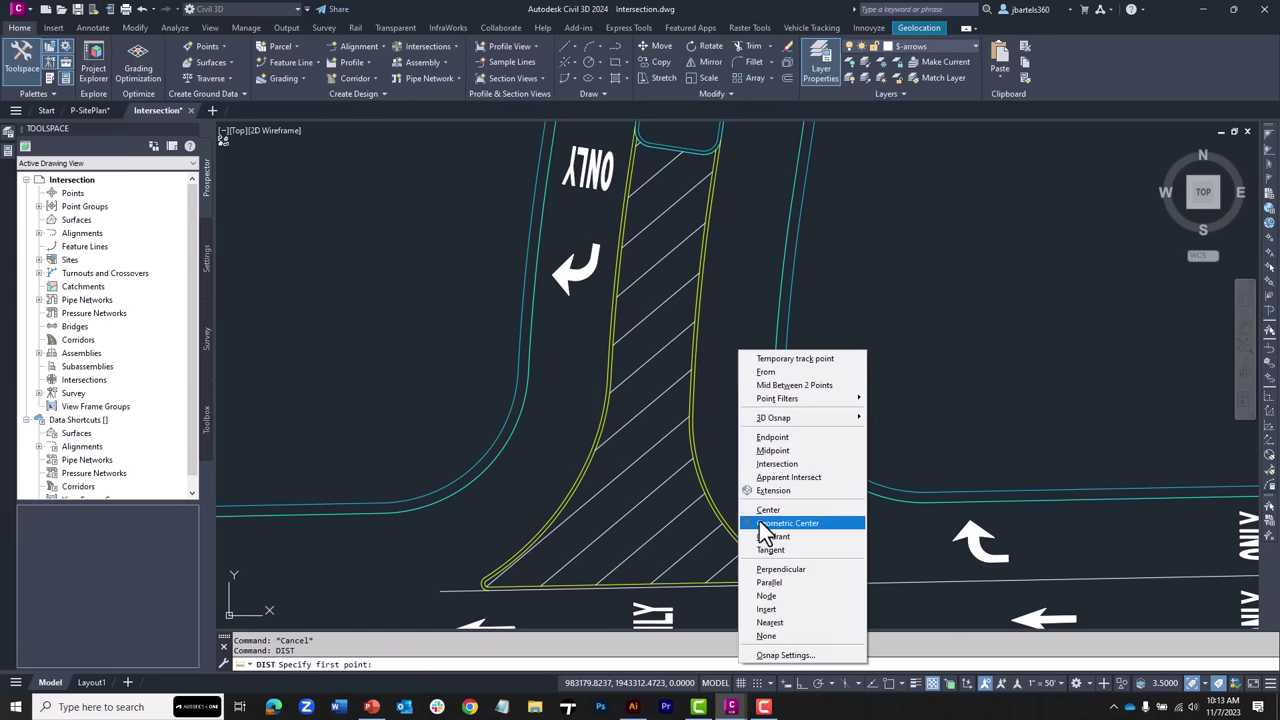
{"action": "left_click", "coordinate": [770, 622]}
{"action": "left_click", "coordinate": [682, 480]}
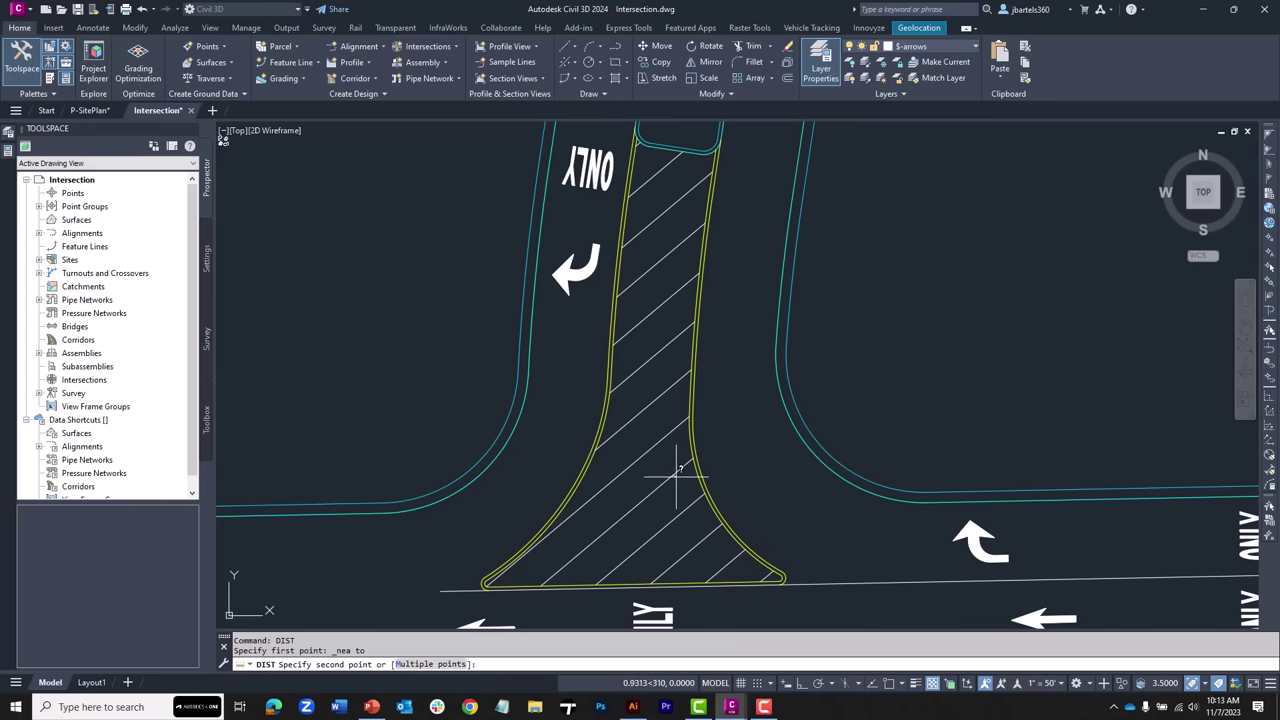
{"action": "right_click", "coordinate": [663, 455], "text": "shift"}
{"action": "left_click", "coordinate": [690, 364]}
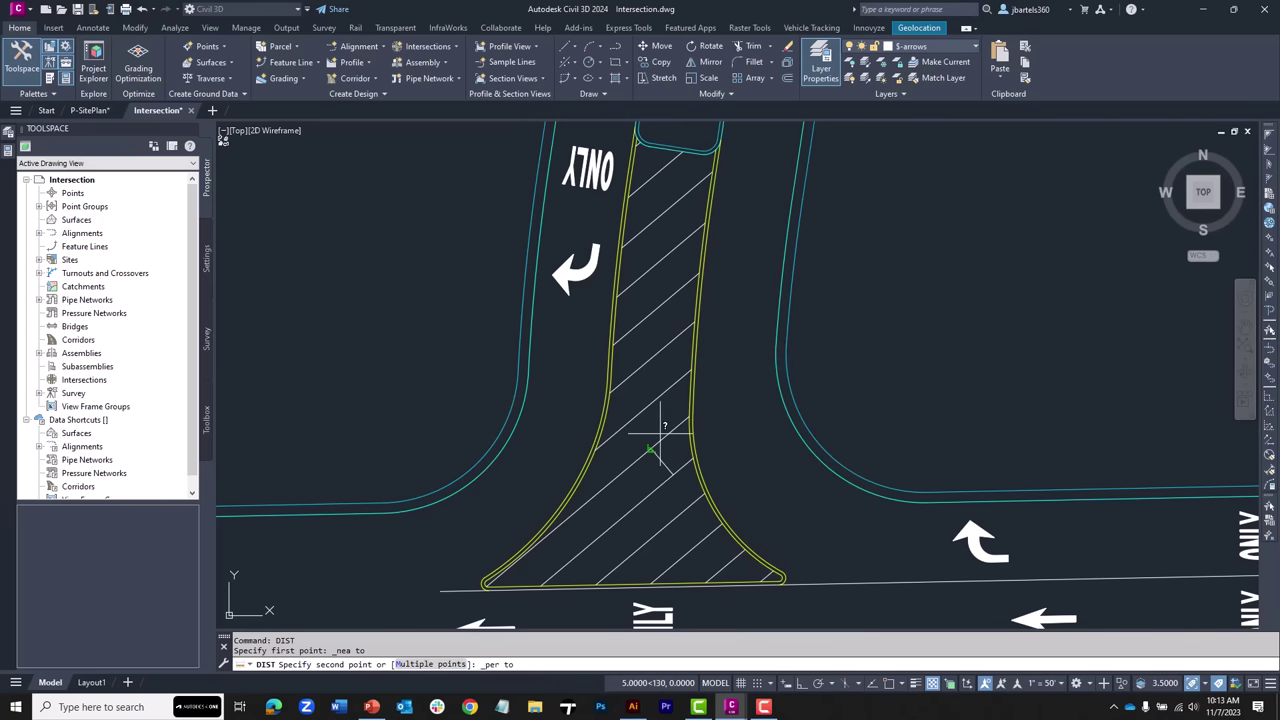
{"action": "left_click", "coordinate": [664, 426]}
{"action": "key", "text": "Escape"}
{"action": "key", "text": "Escape"}
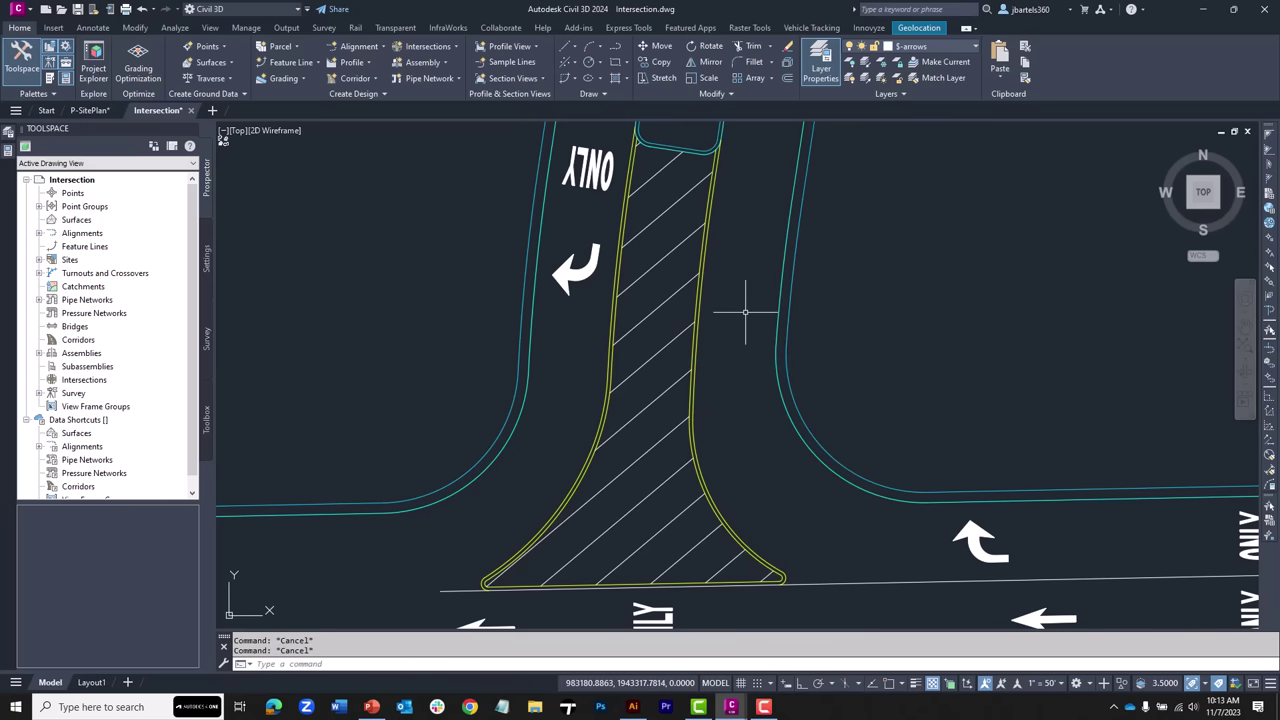
Step: Turn the Ignore hatch objects drafting option back on so object snaps skip hatches
{"action": "right_click", "coordinate": [745, 151]}
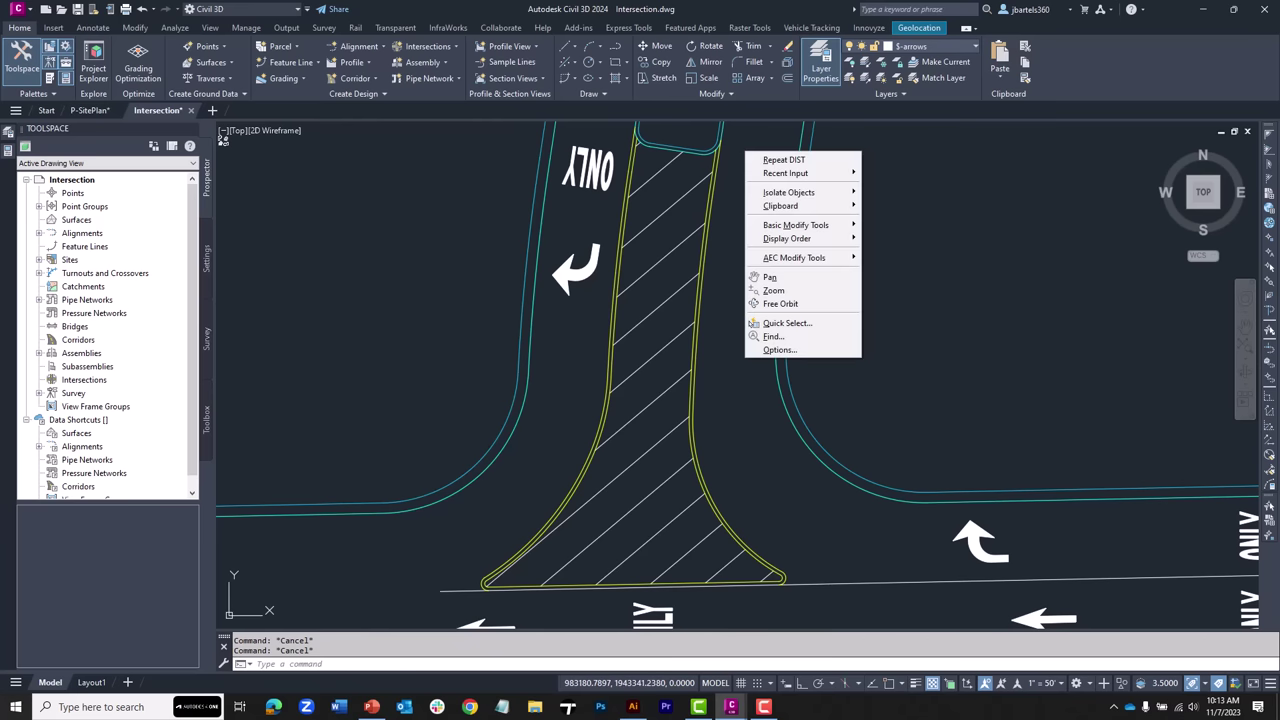
{"action": "left_click", "coordinate": [764, 349]}
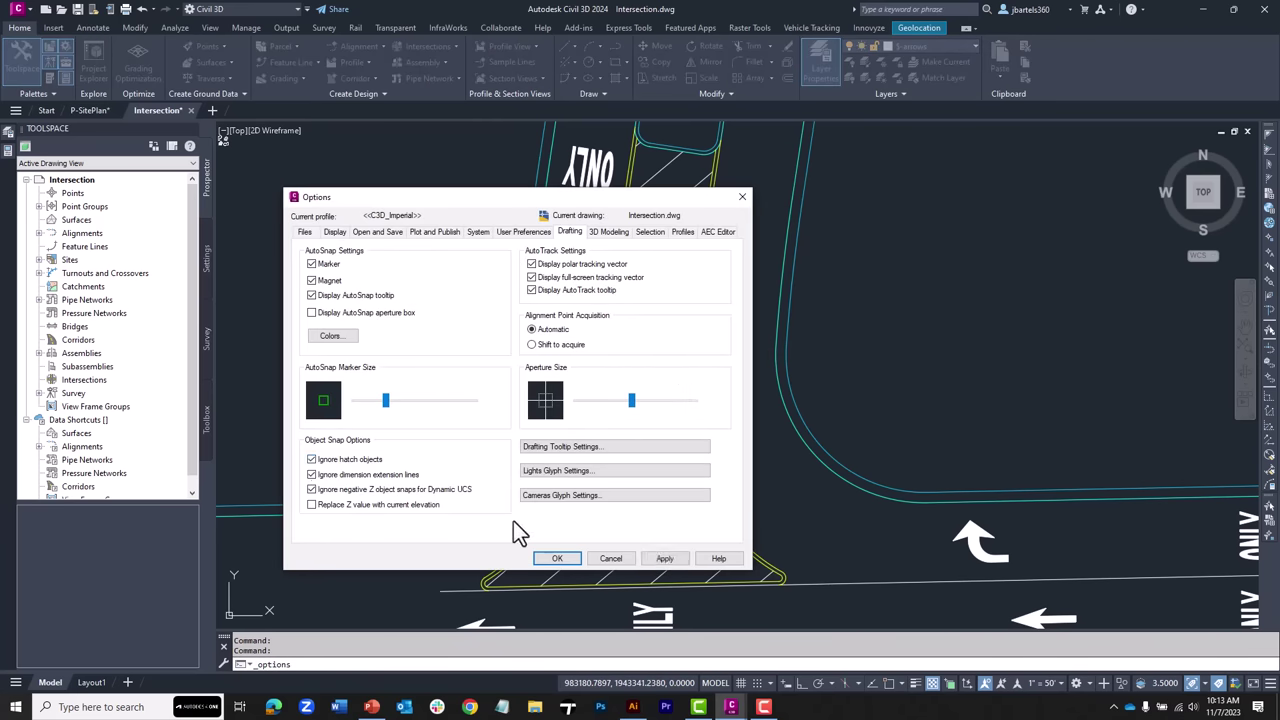
{"action": "left_click", "coordinate": [555, 558]}
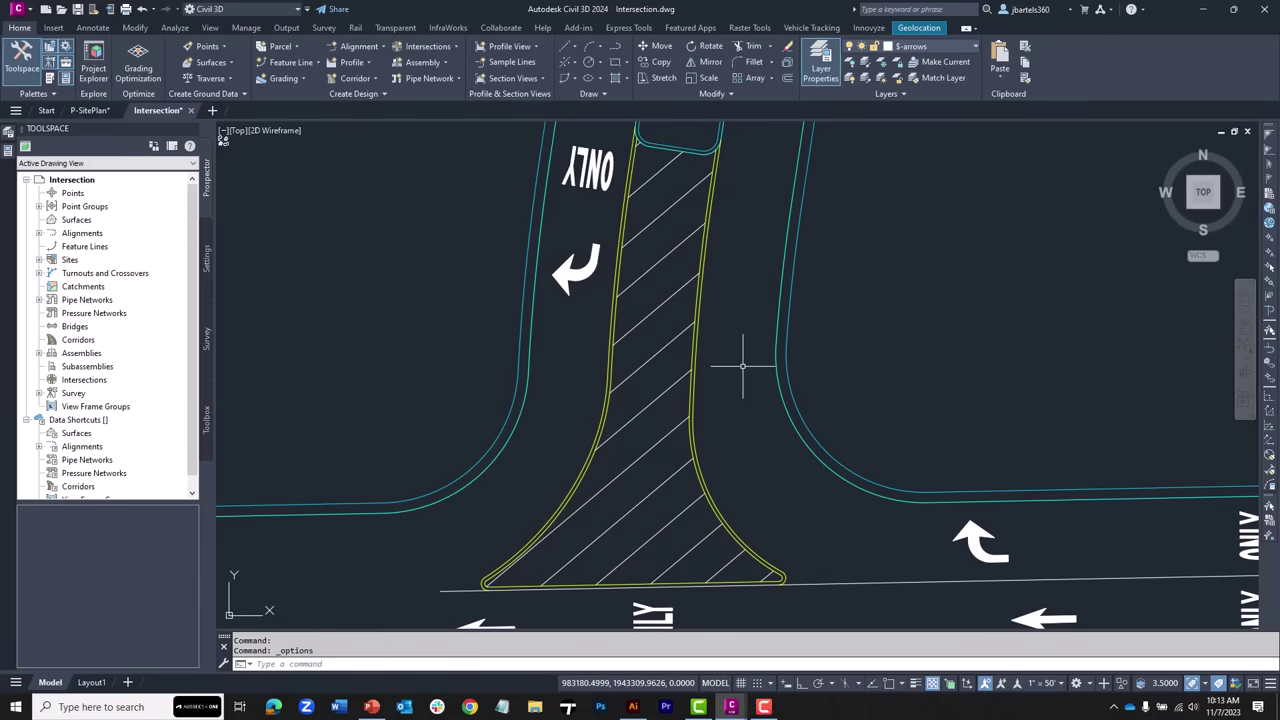
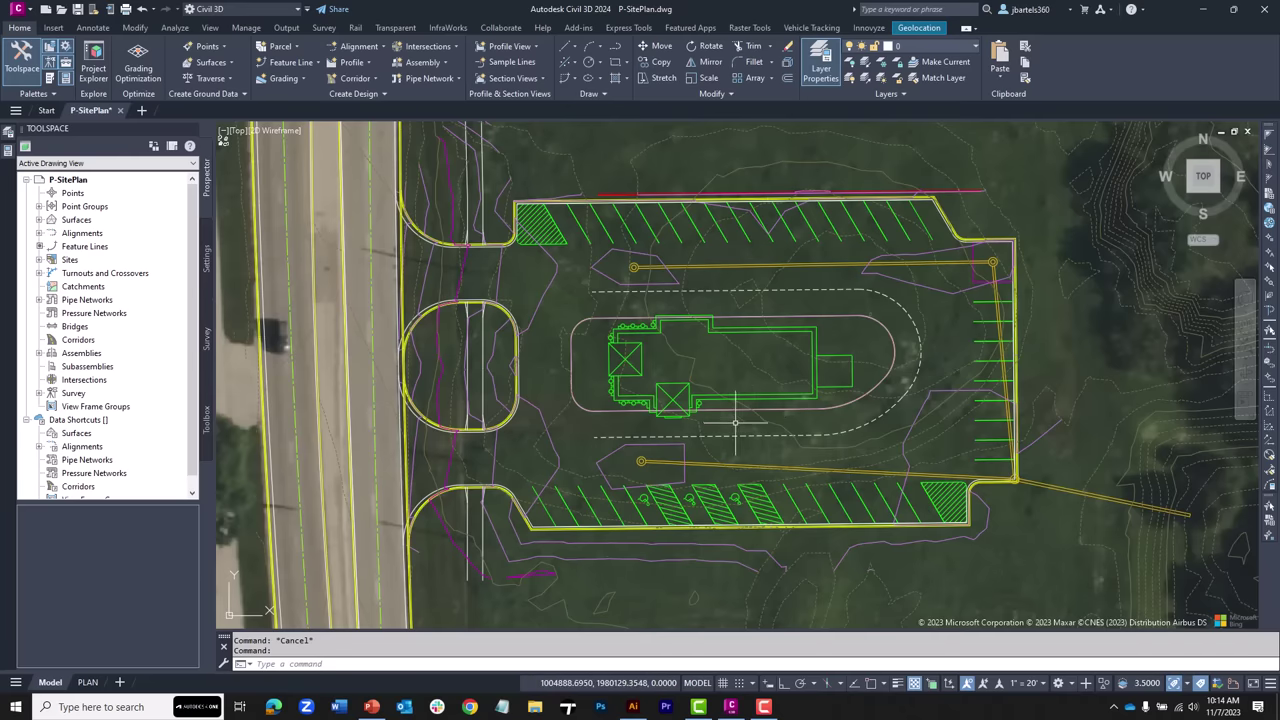
Step: Switch the cursor coordinate readout of the P-SitePlan drawing to Geographic
{"action": "mouse_move", "coordinate": [735, 422]}
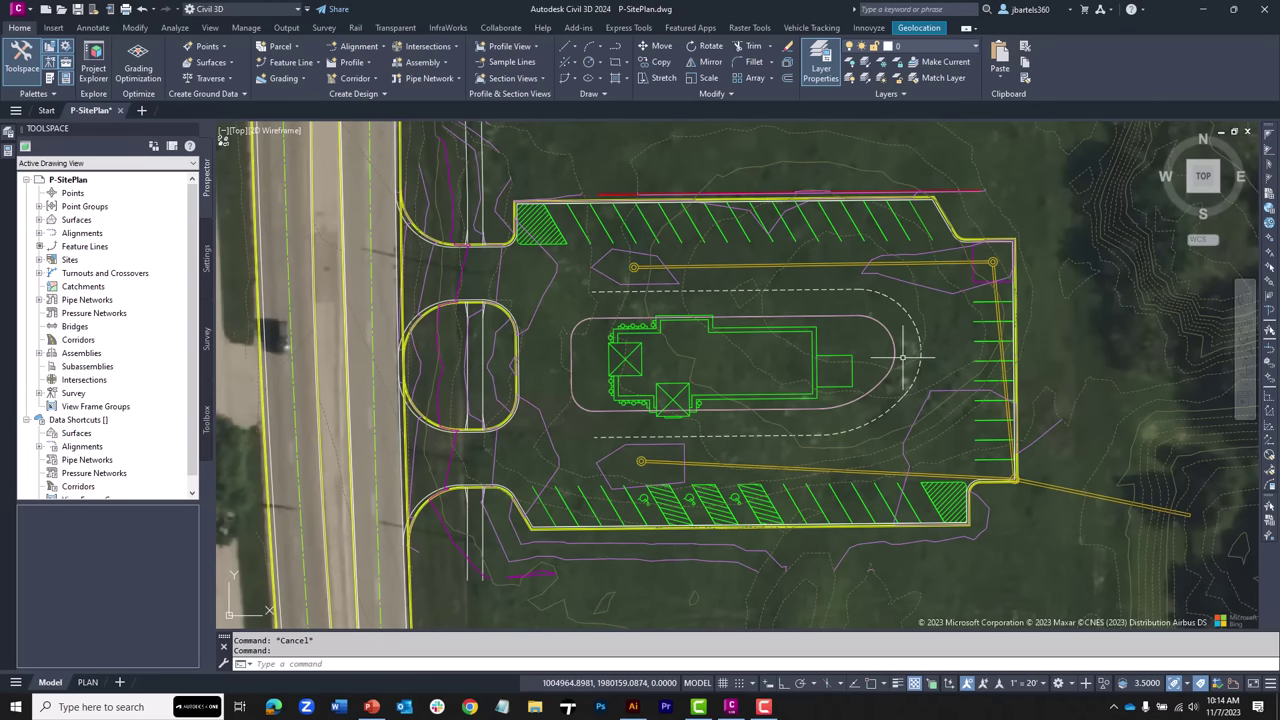
{"action": "right_click", "coordinate": [620, 688]}
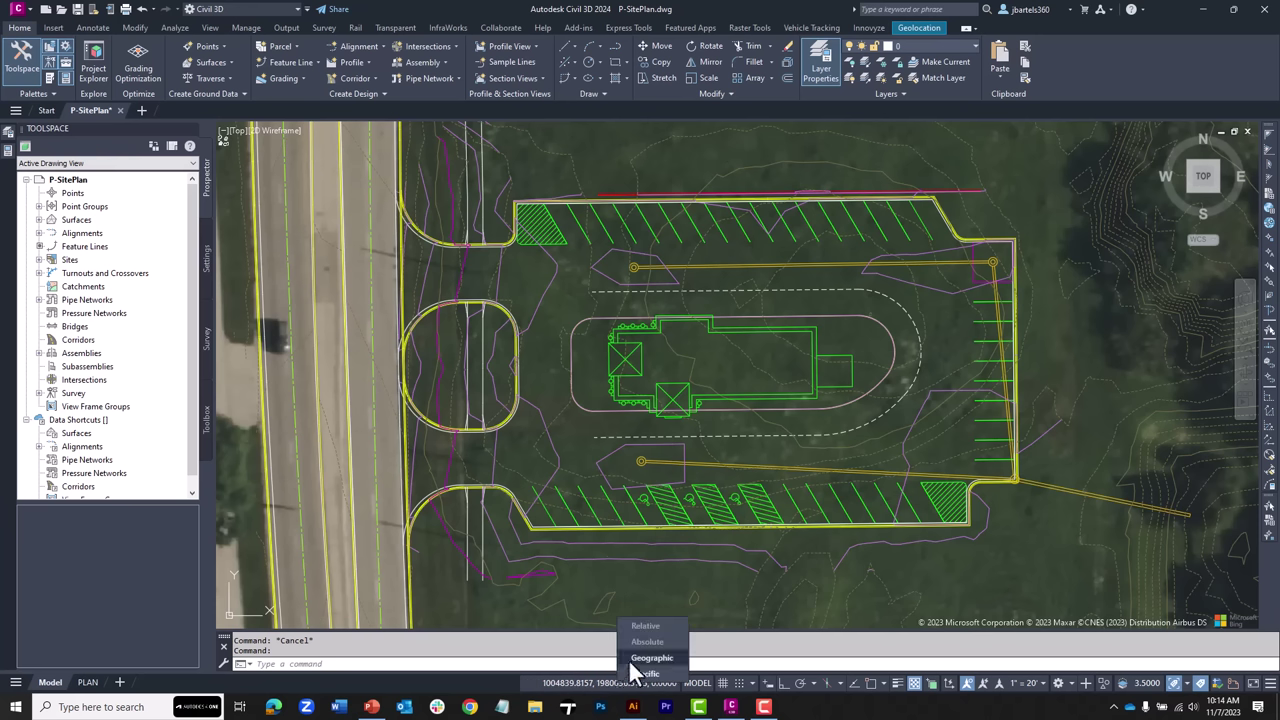
{"action": "left_click", "coordinate": [632, 658]}
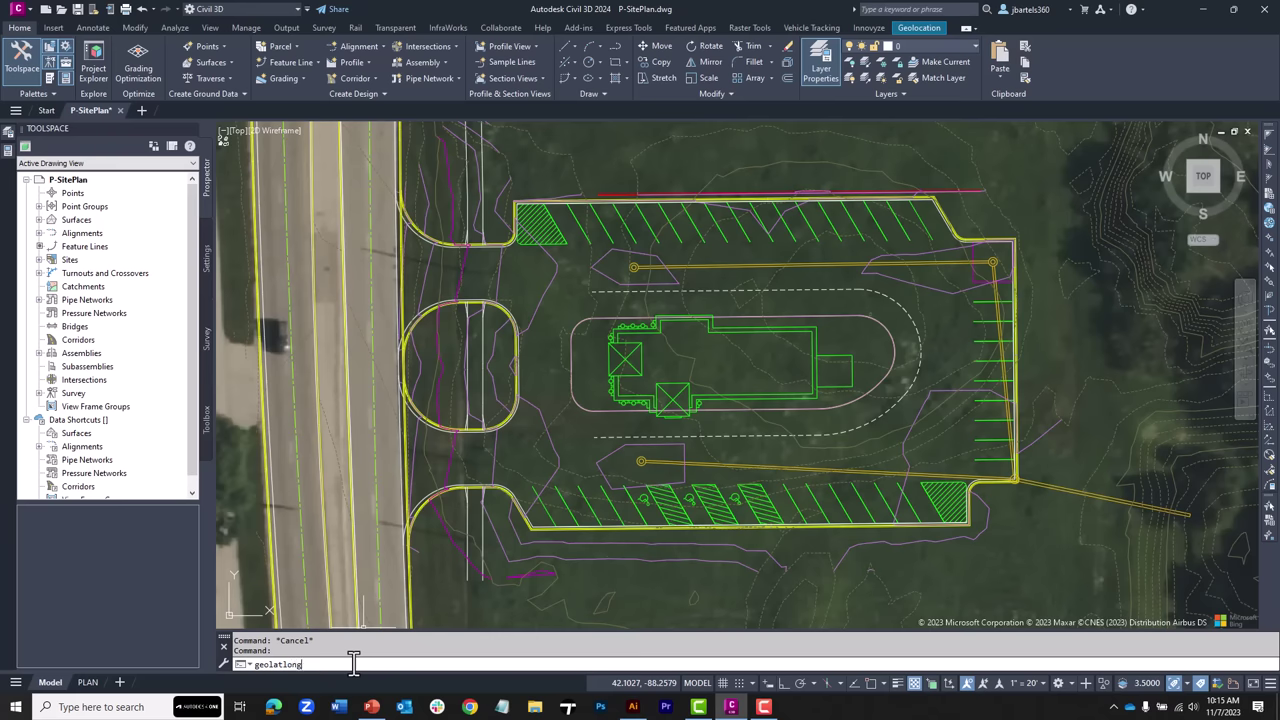
Step: Set the GEOLATLONGFORMAT variable to 1 to show latitude and longitude in degrees, minutes and seconds
{"action": "type", "text": "at"}
{"action": "key", "text": "Return"}
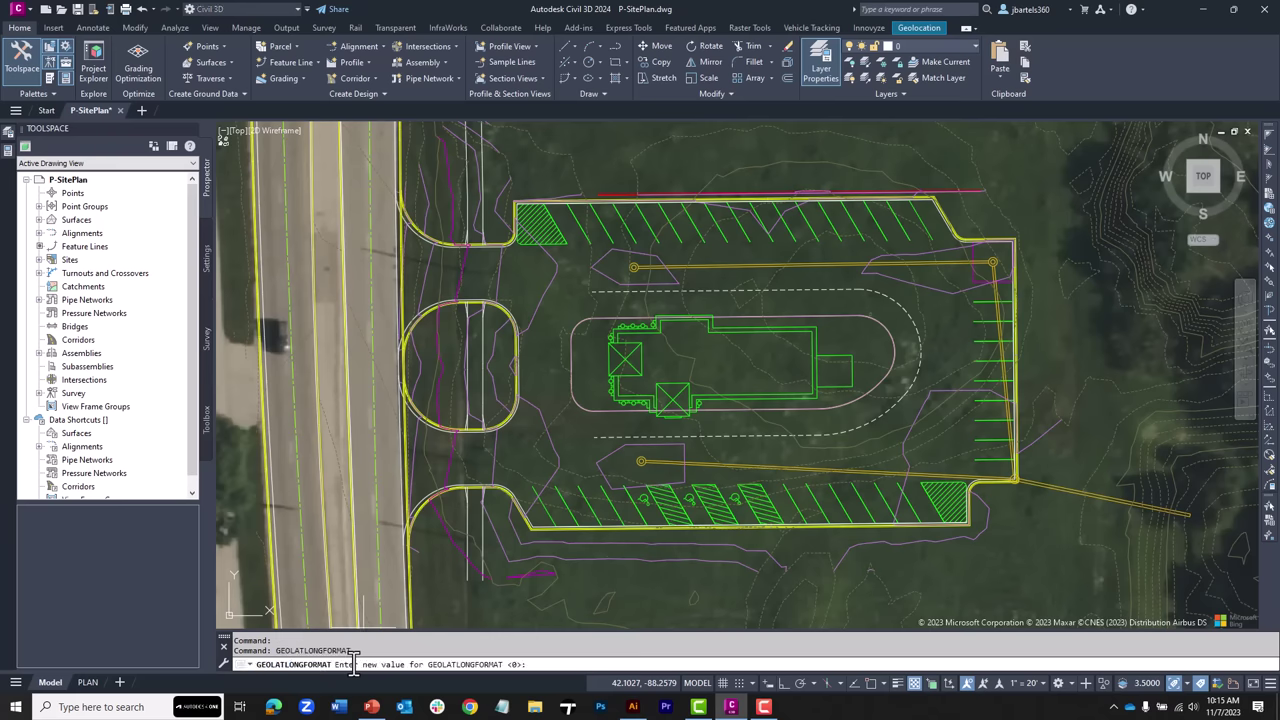
{"action": "key", "text": "Return"}
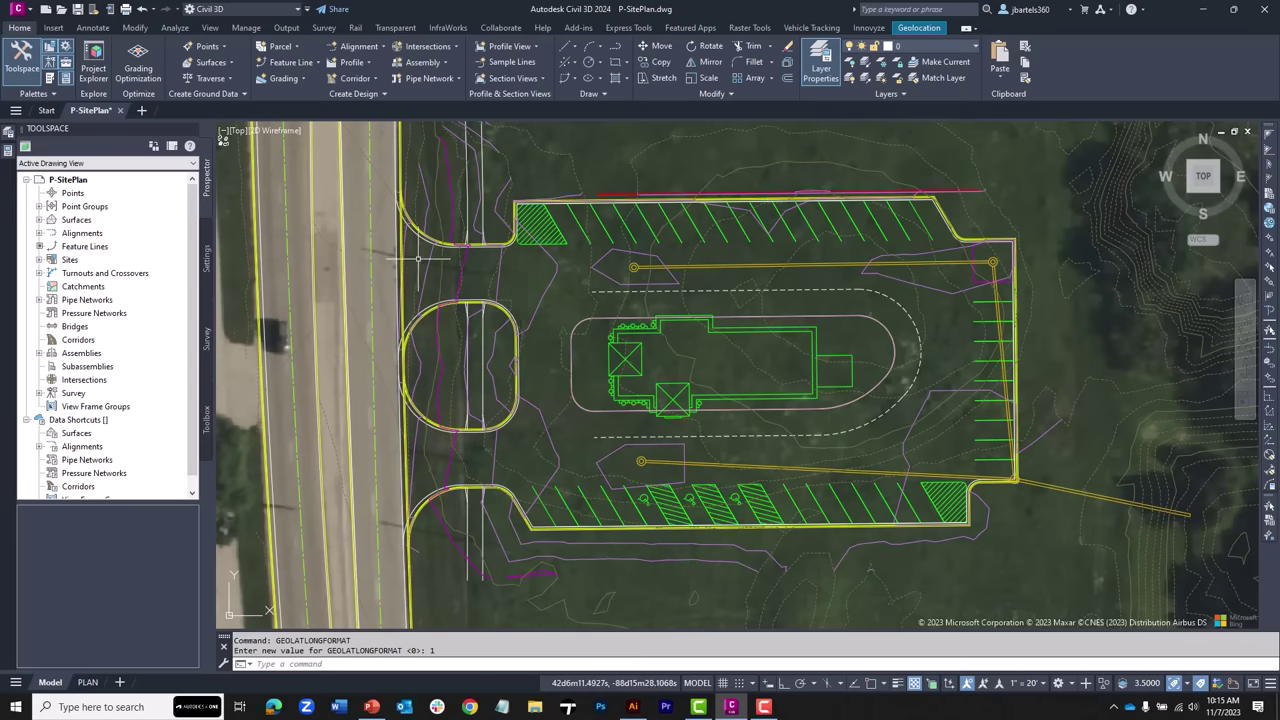
Step: Set the GEOLATLONGFORMAT variable to 0 to show latitude and longitude in decimal degrees
{"action": "right_click", "coordinate": [357, 228]}
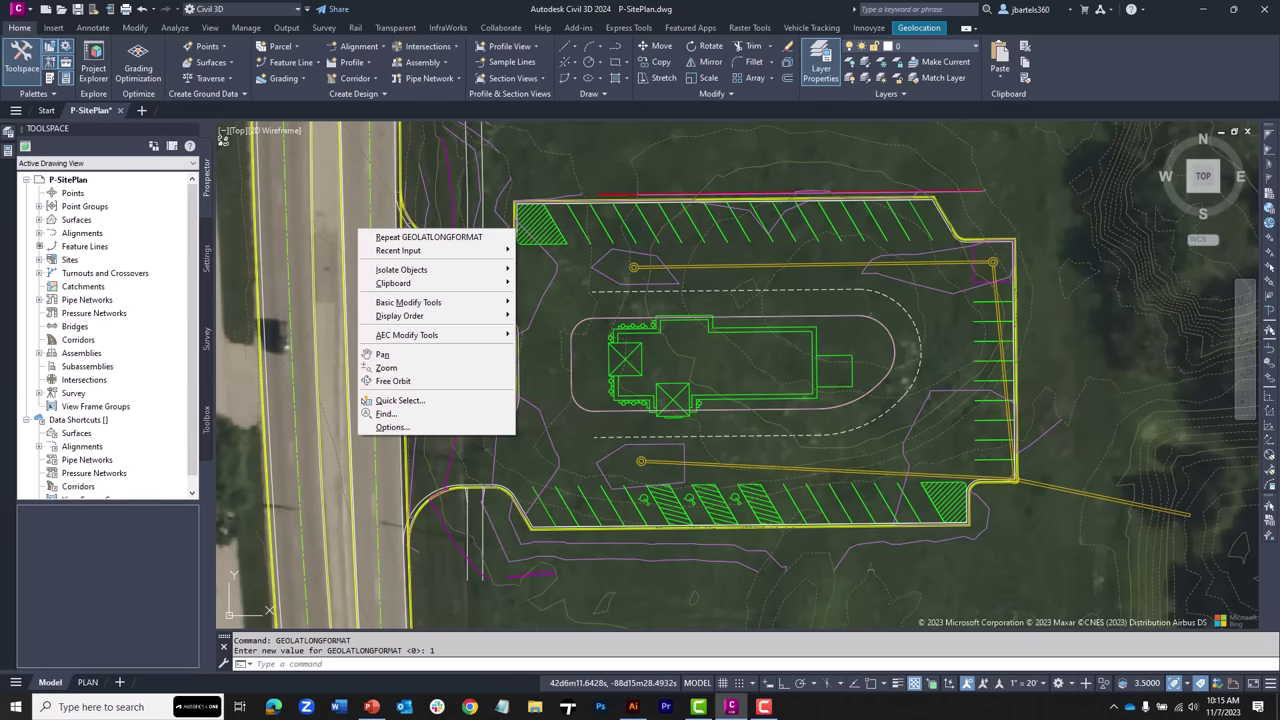
{"action": "mouse_move", "coordinate": [371, 251]}
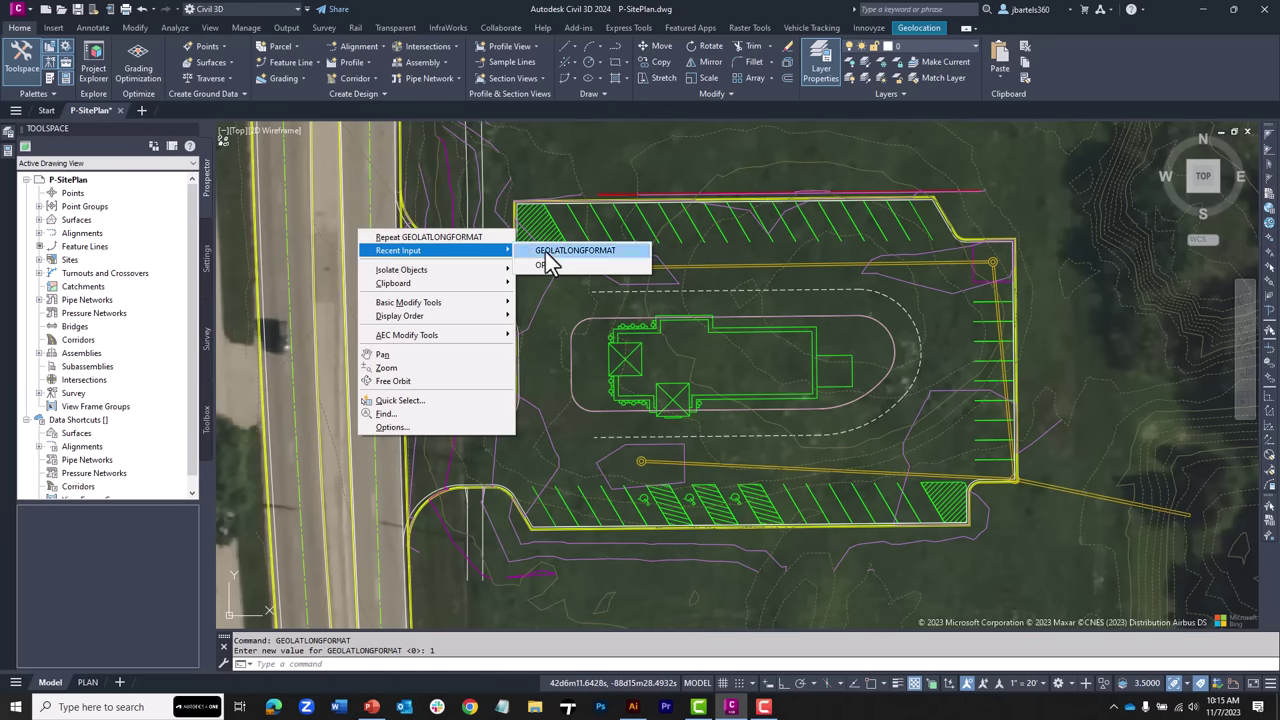
{"action": "left_click", "coordinate": [575, 250]}
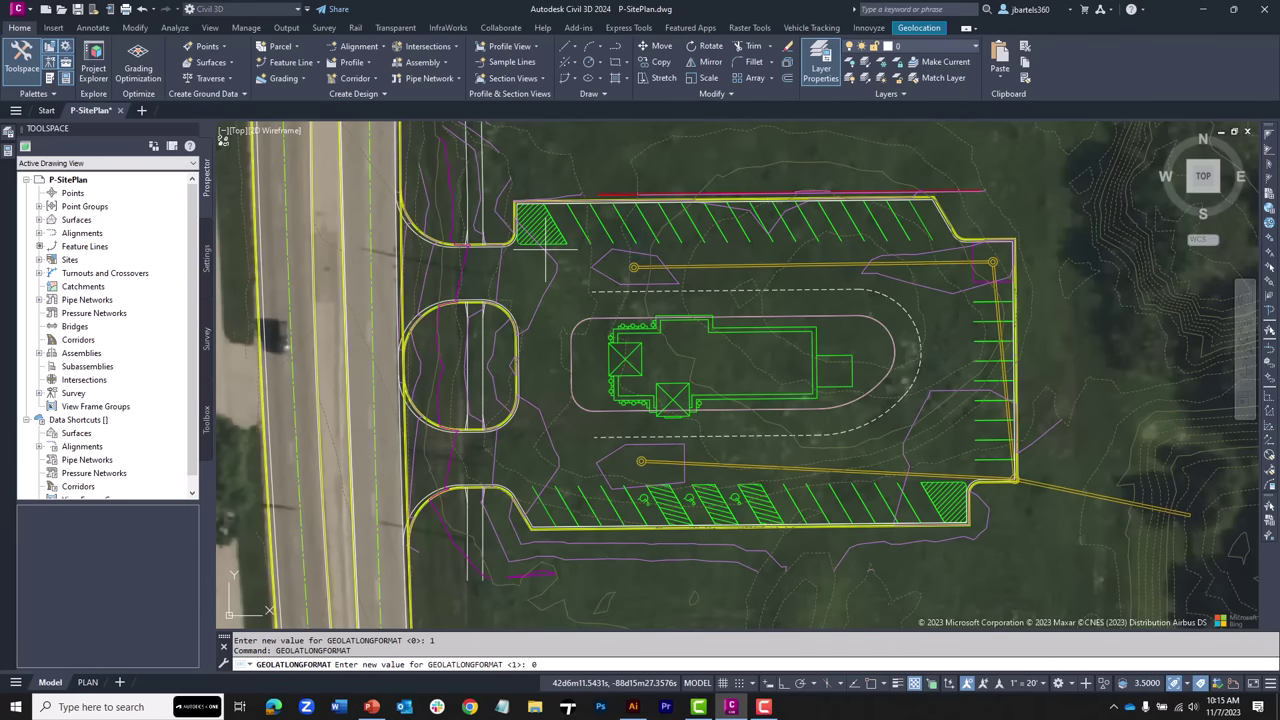
{"action": "key", "text": "Return"}
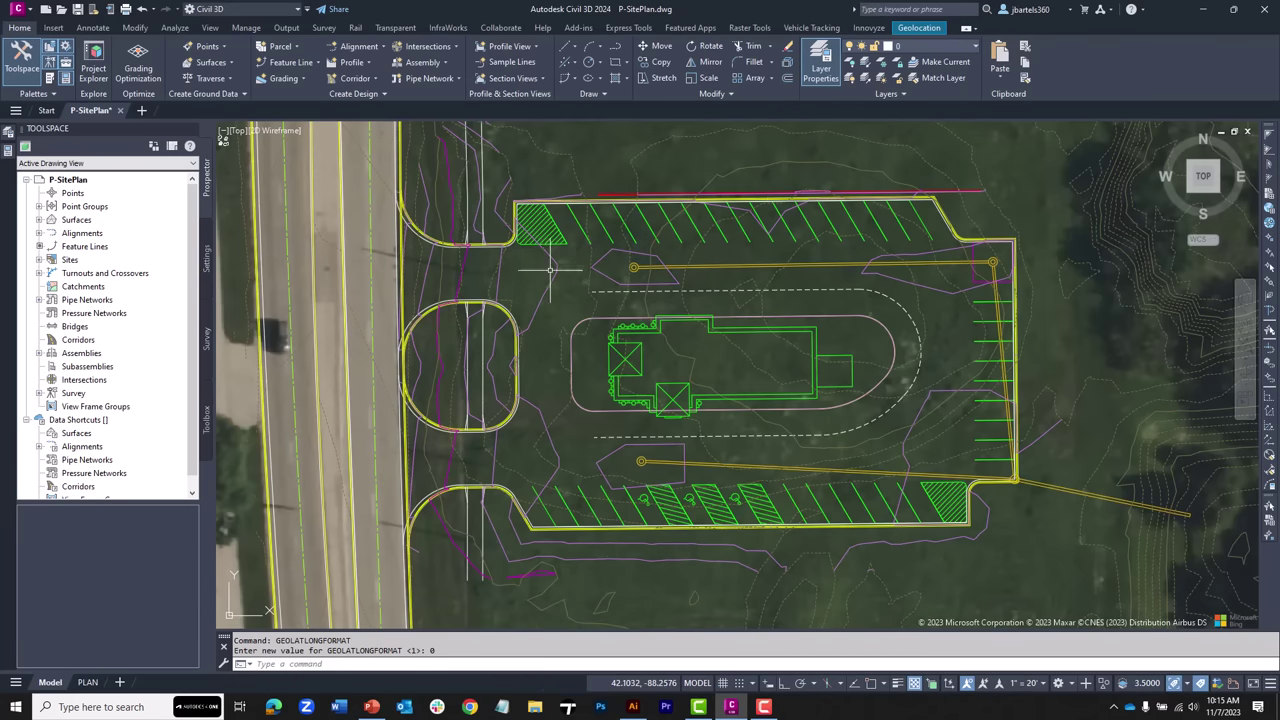
Step: Switch the cursor coordinate readout from Geographic back to the drawing's X, Y, Z coordinates
{"action": "left_click", "coordinate": [640, 690]}
{"action": "left_click", "coordinate": [650, 642]}
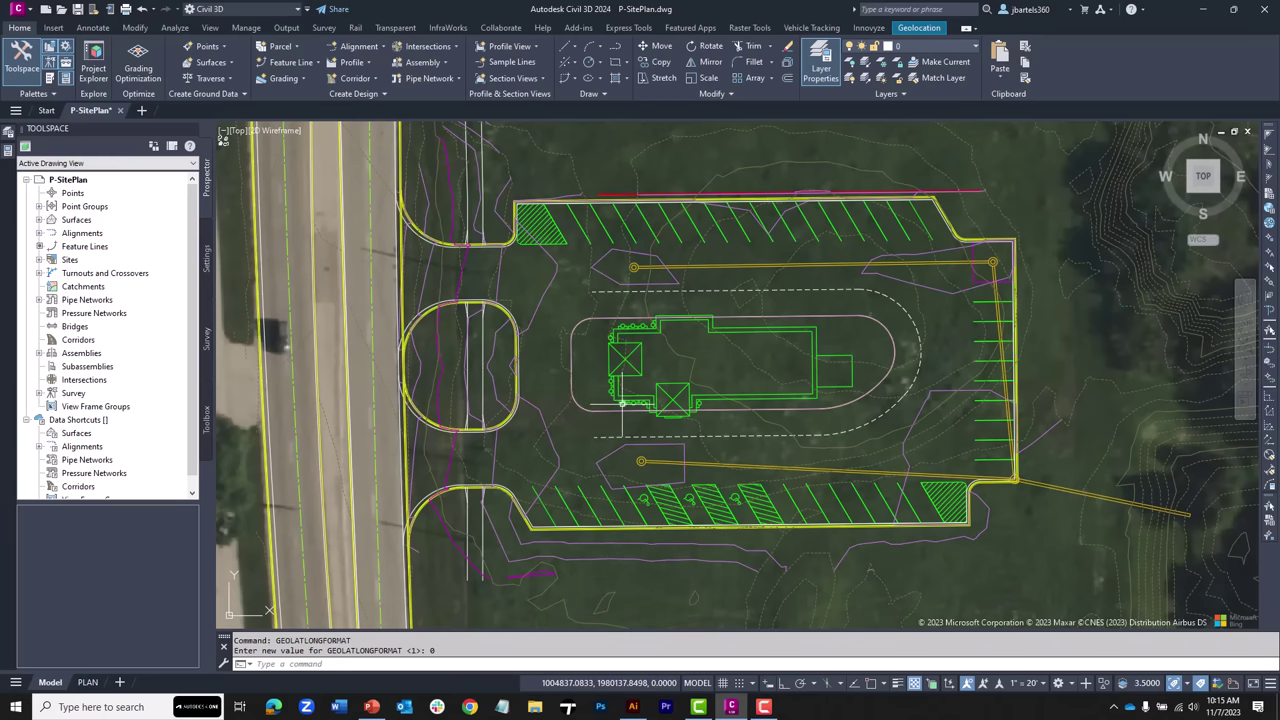
{"action": "key", "text": "Escape"}
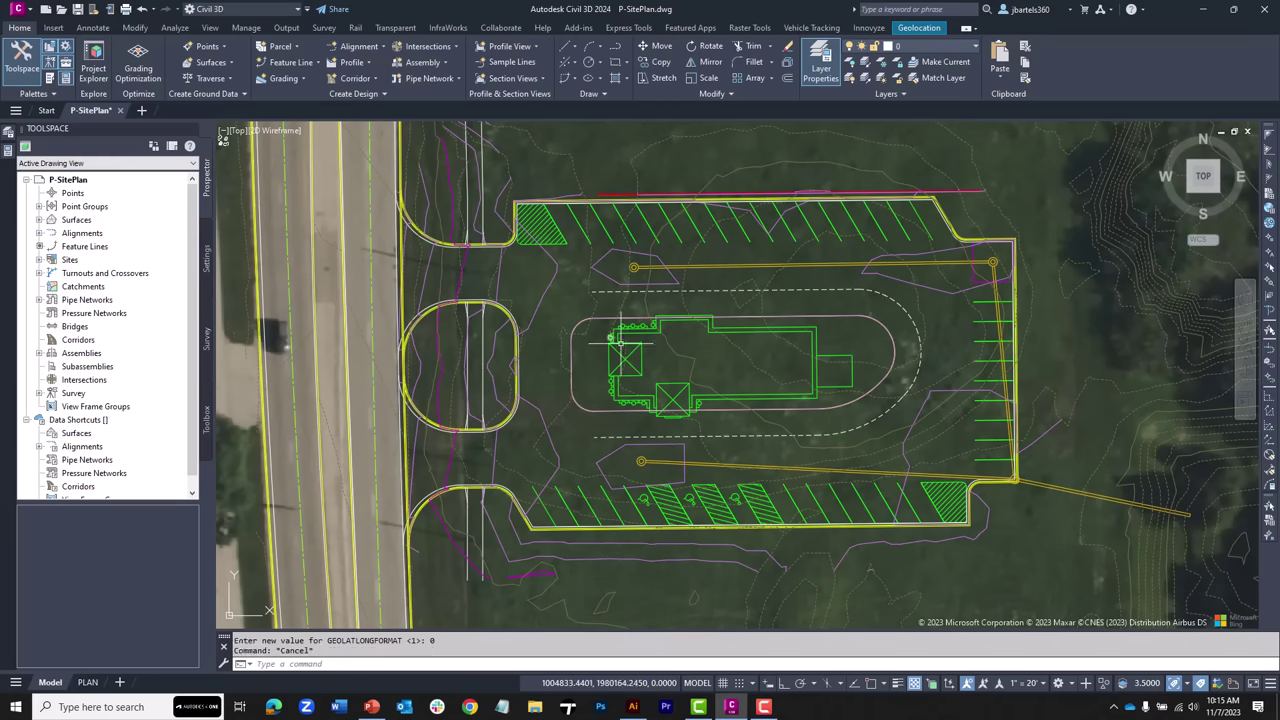
Step: Turn off the aerial online map behind the site plan
{"action": "left_click", "coordinate": [916, 28]}
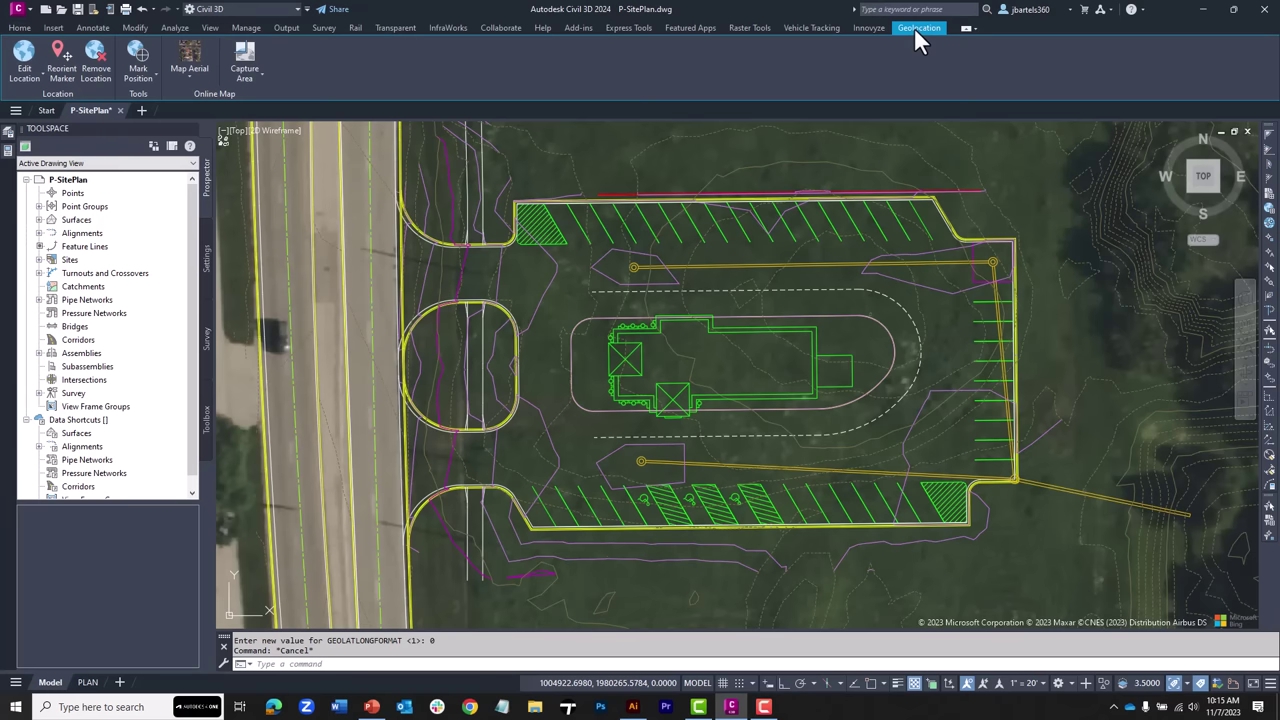
{"action": "left_click", "coordinate": [190, 78]}
{"action": "left_click", "coordinate": [209, 172]}
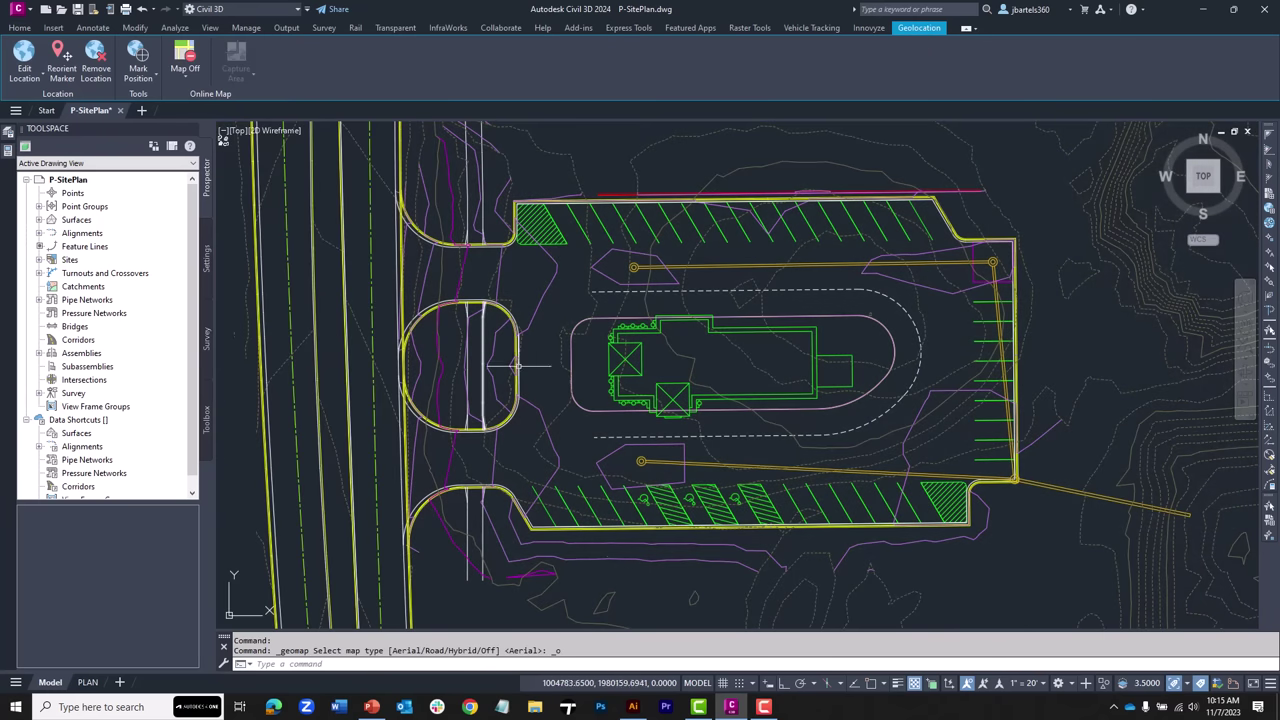
Step: Open the PLAN layout and examine the site plan and detail viewports on the sheet
{"action": "left_click", "coordinate": [87, 682]}
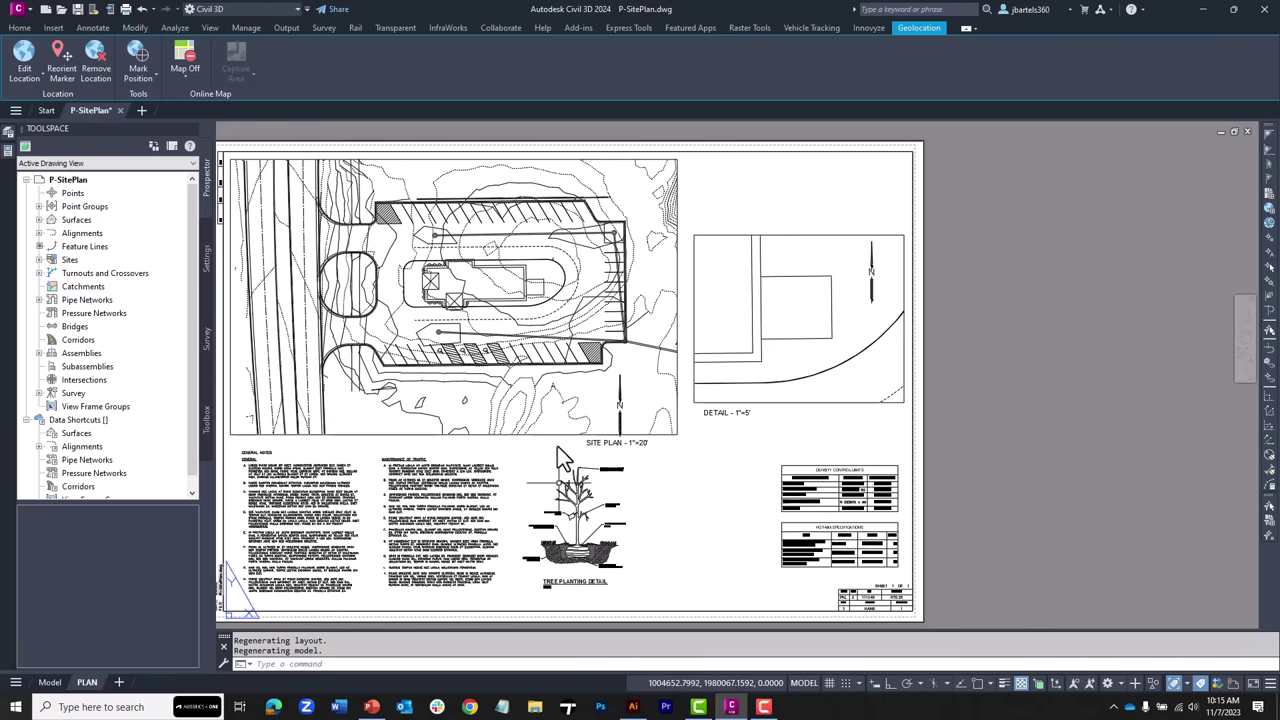
{"action": "scroll", "coordinate": [555, 465], "scroll_direction": "up", "scroll_amount": 1}
{"action": "middle_click_drag", "start_coordinate": [555, 465], "coordinate": [615, 452]}
{"action": "scroll", "coordinate": [615, 452], "scroll_direction": "up", "scroll_amount": 2}
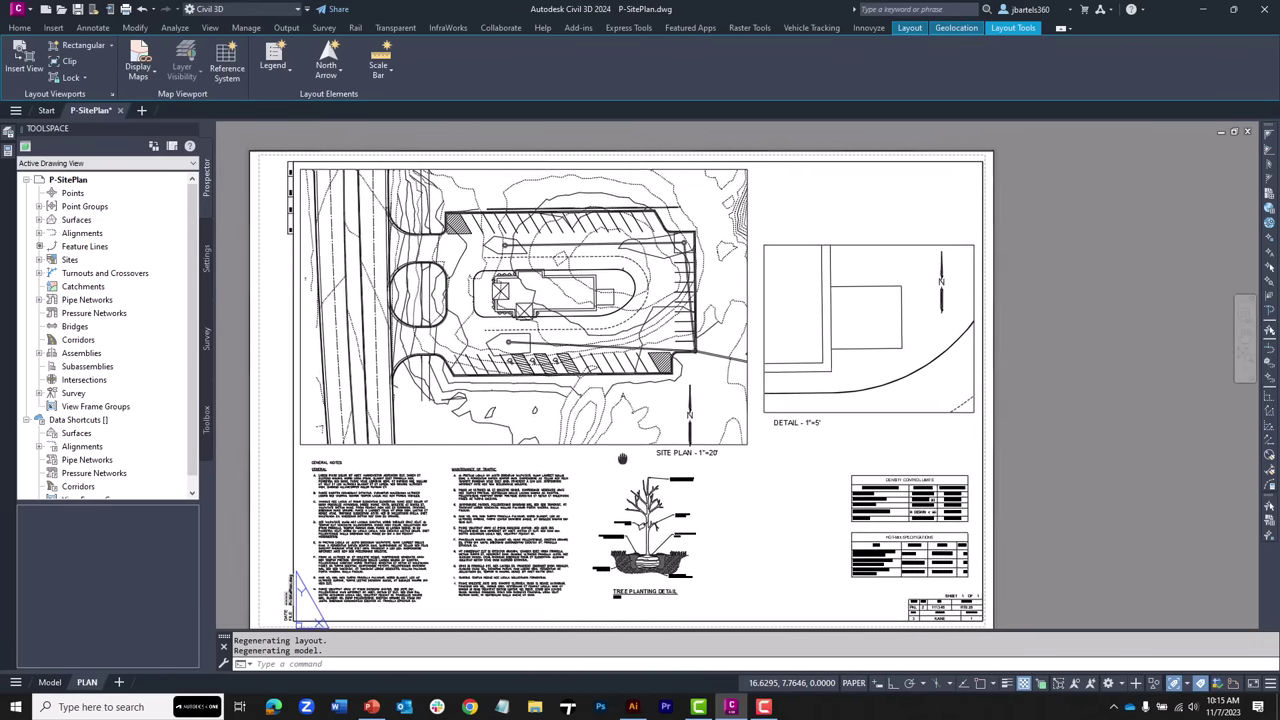
{"action": "scroll", "coordinate": [664, 384], "scroll_direction": "up", "scroll_amount": 1}
{"action": "middle_click_drag", "start_coordinate": [664, 384], "coordinate": [682, 416]}
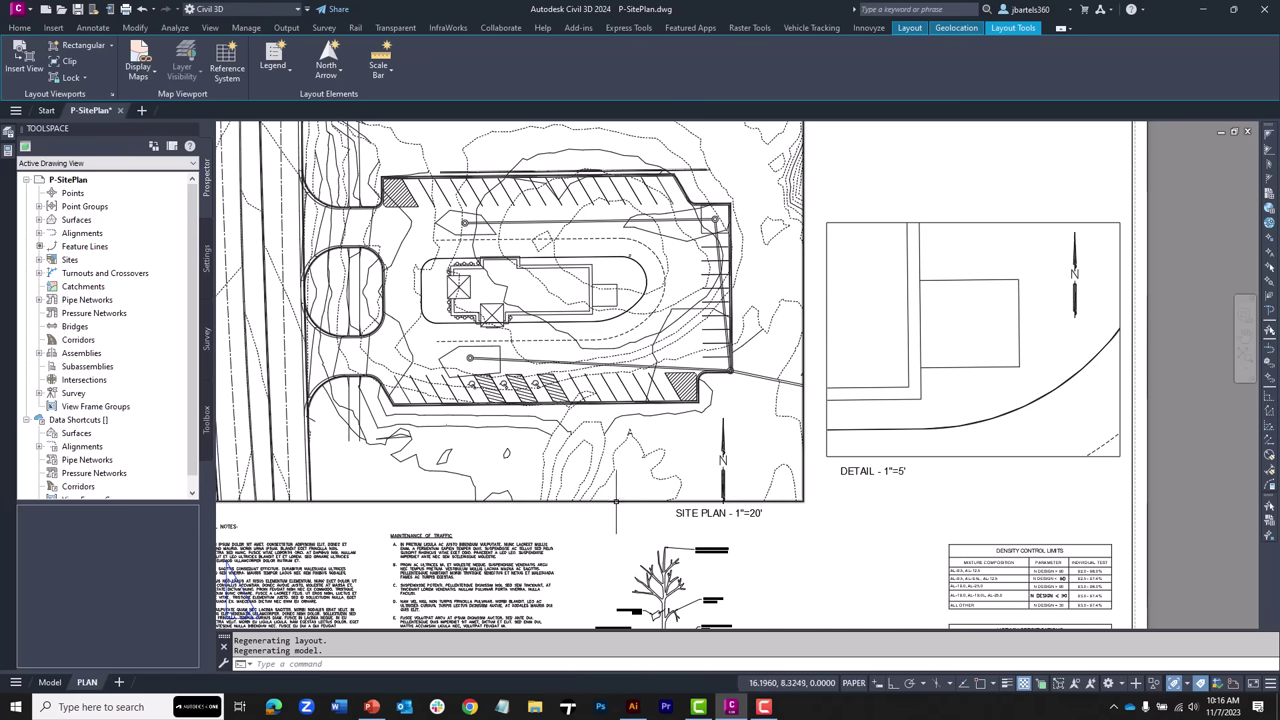
Step: Move the 1"=20' site plan viewport to the Viewports layer and dismiss the frozen-layer notice
{"action": "mouse_move", "coordinate": [616, 501]}
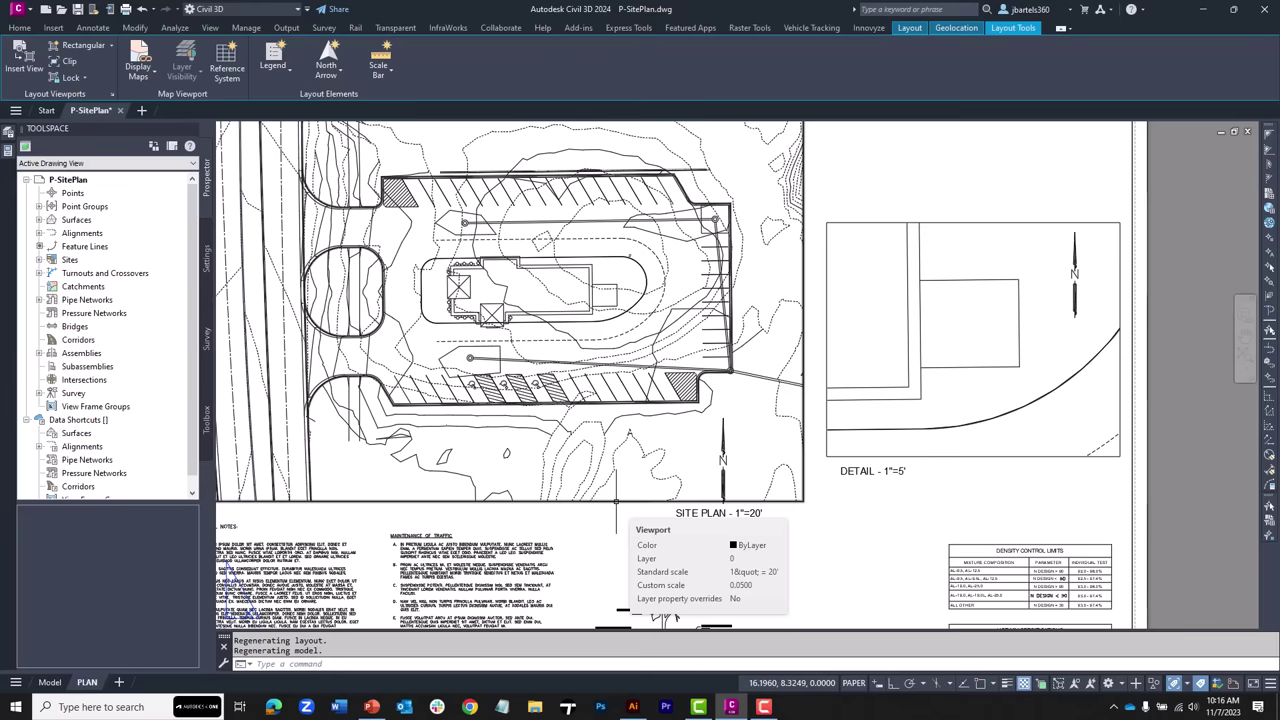
{"action": "left_click", "coordinate": [616, 501]}
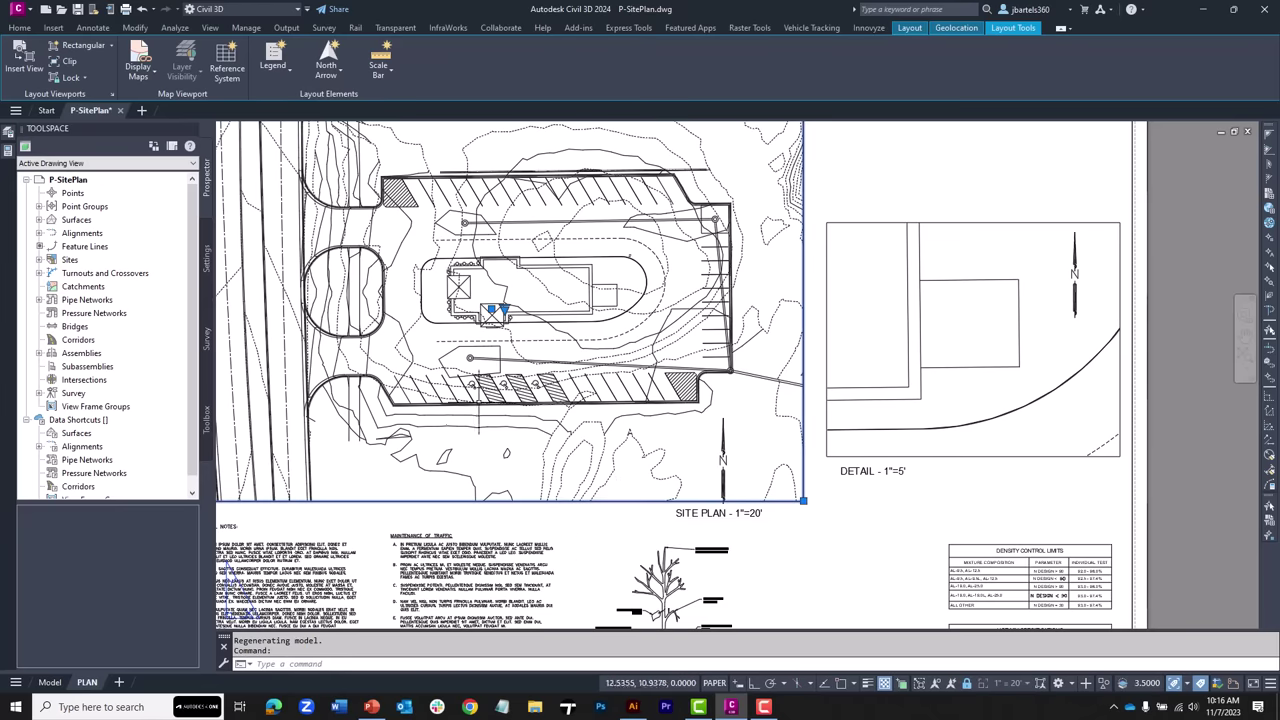
{"action": "left_click", "coordinate": [22, 27]}
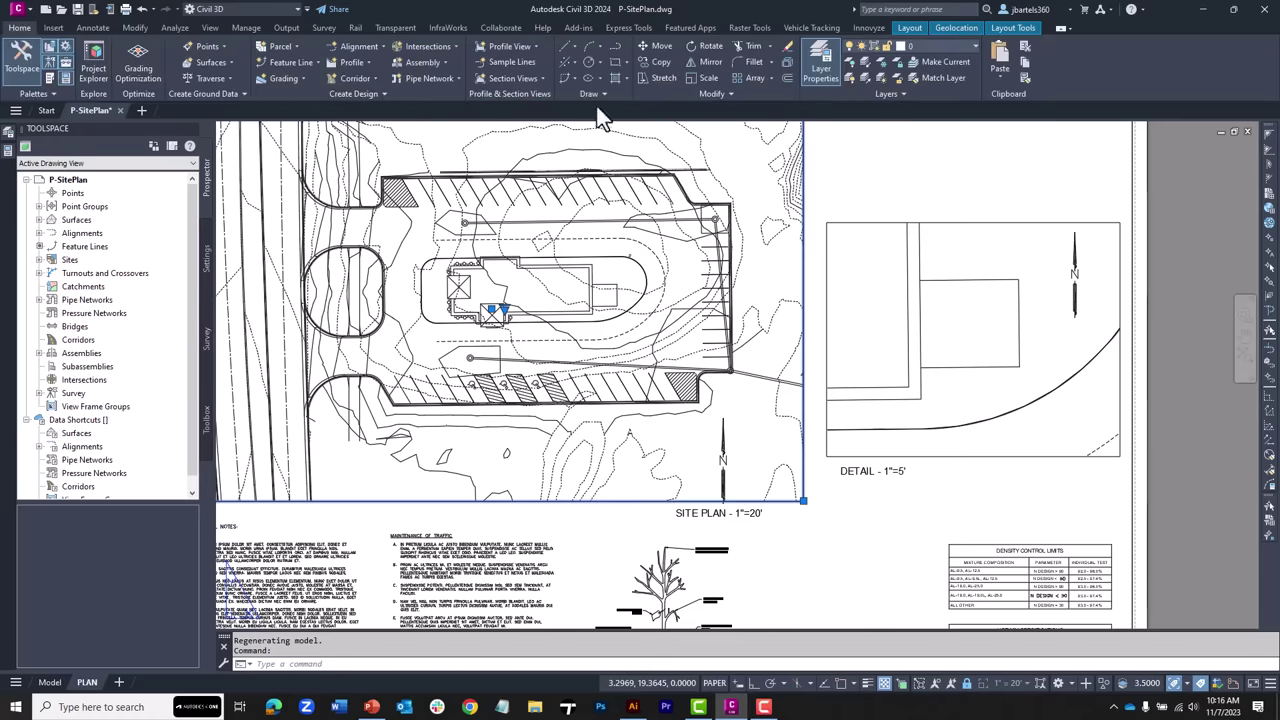
{"action": "left_click", "coordinate": [923, 46]}
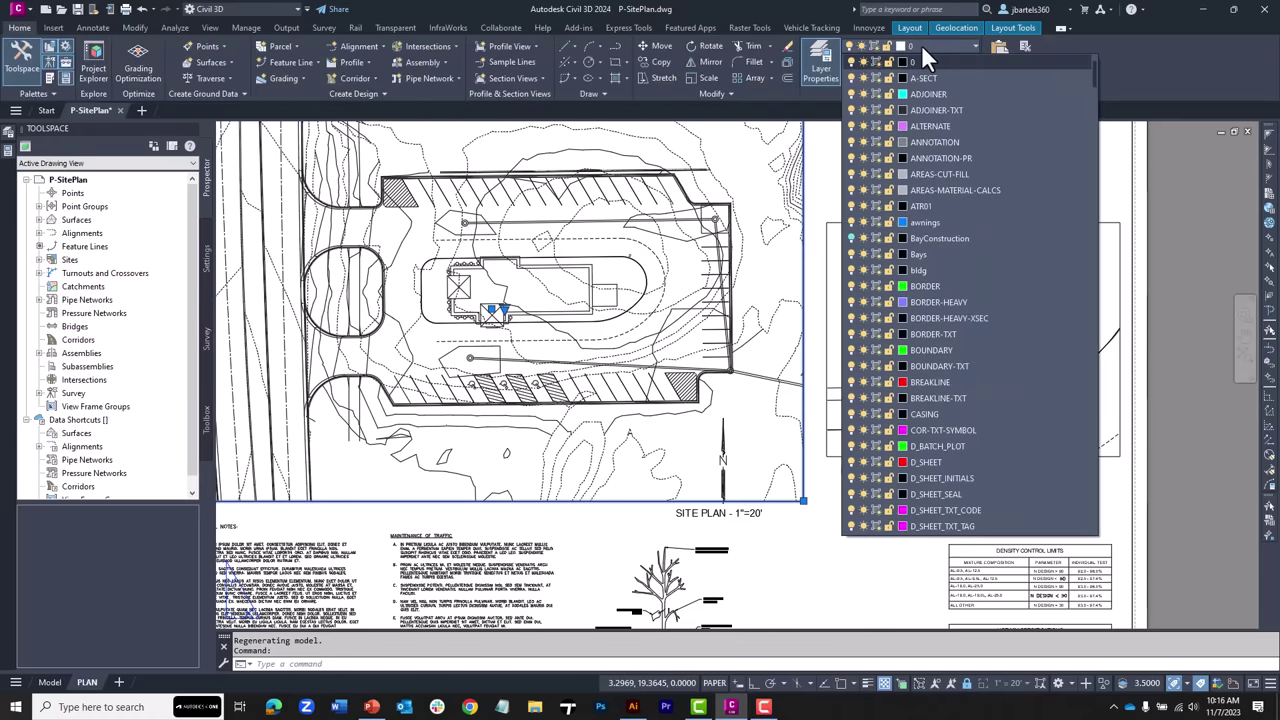
{"action": "key", "text": "End"}
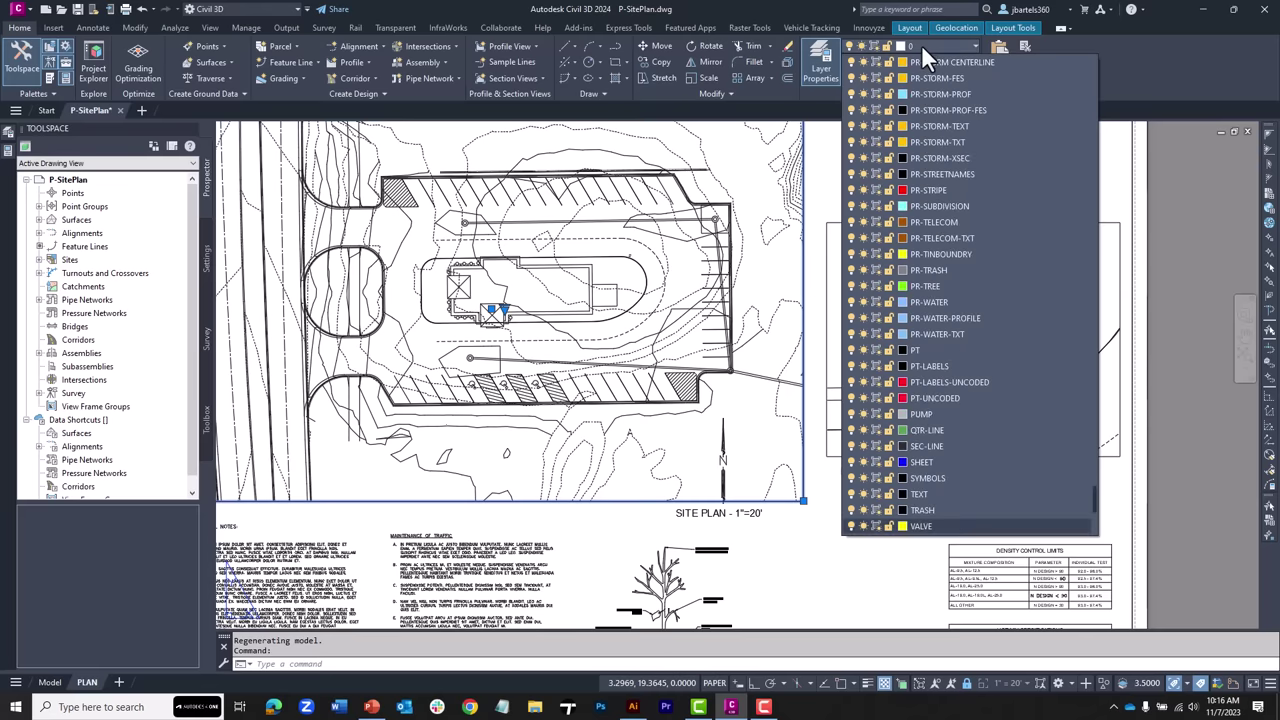
{"action": "key", "text": "Down"}
{"action": "key", "text": "Down"}
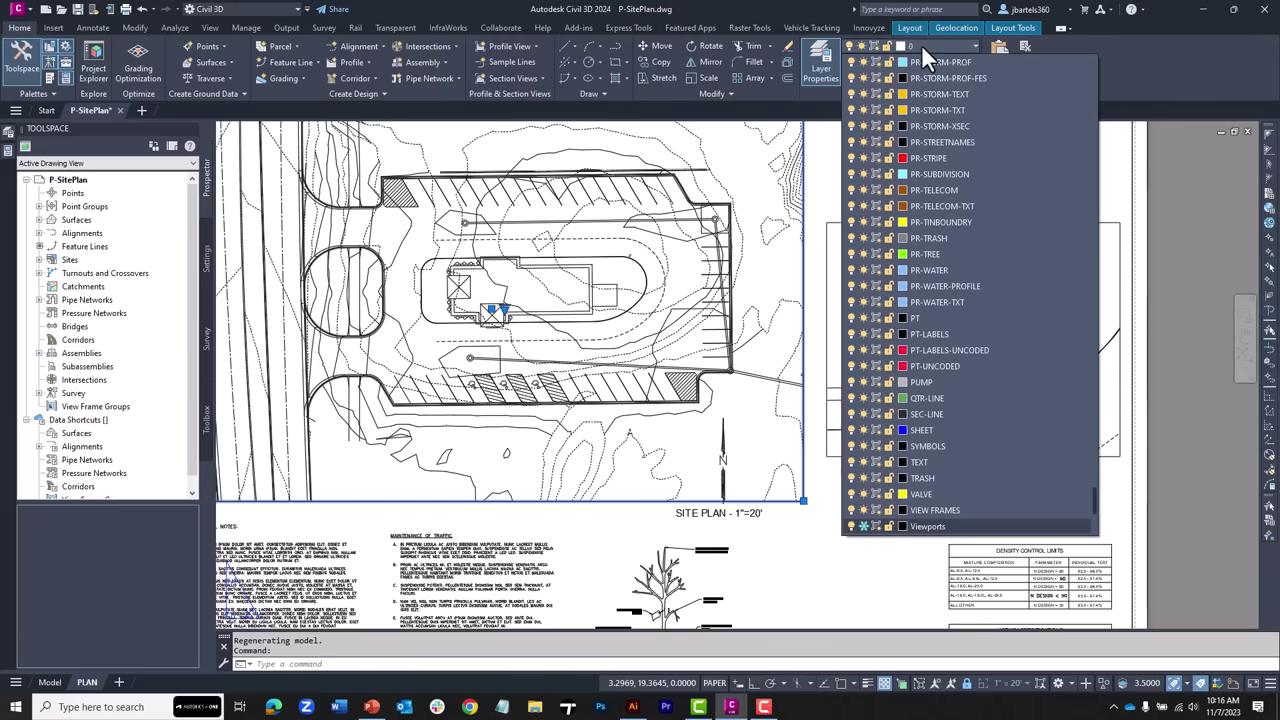
{"action": "key", "text": "Return"}
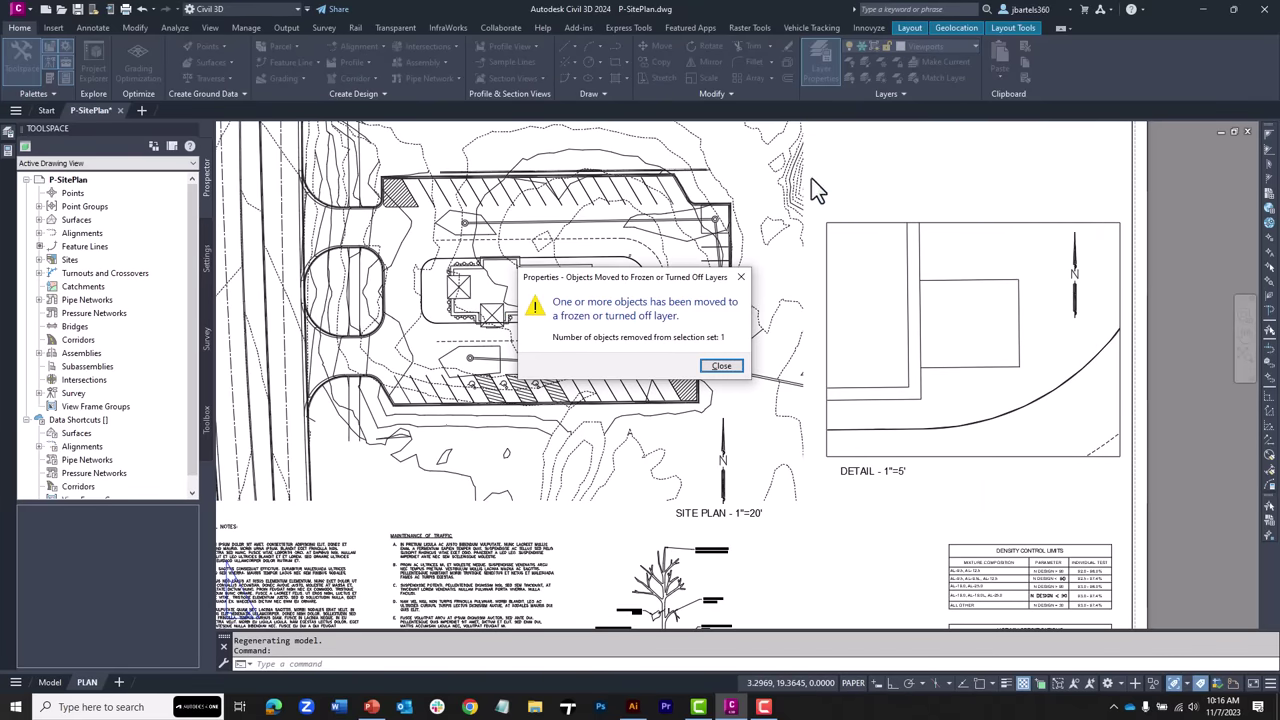
{"action": "left_click", "coordinate": [722, 367]}
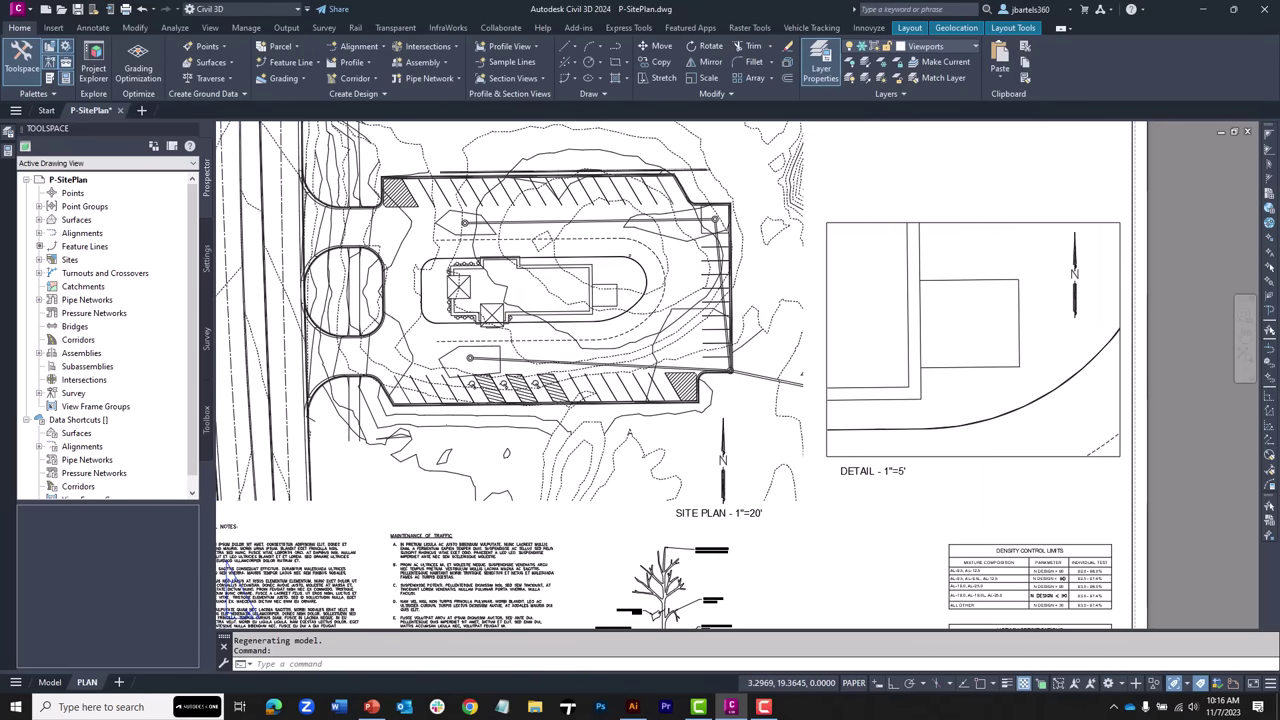
{"action": "key", "text": "Escape"}
{"action": "middle_click_drag", "start_coordinate": [754, 438], "coordinate": [744, 445]}
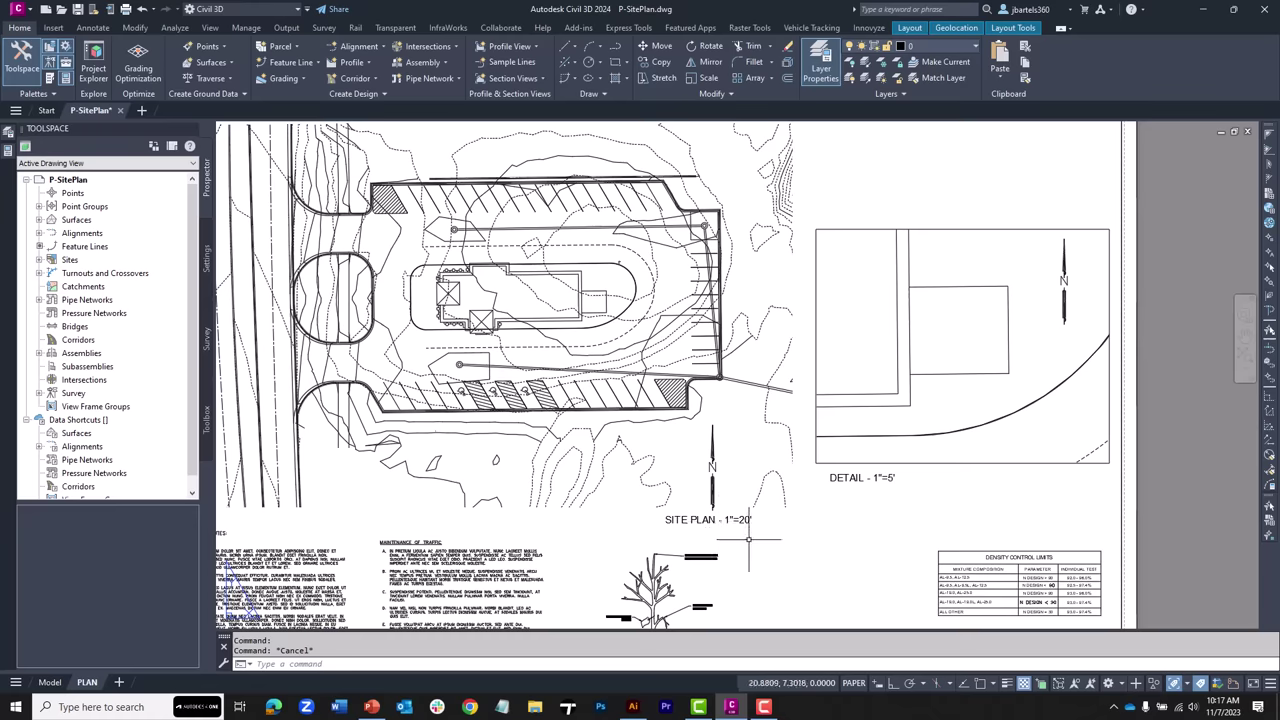
Step: In model space, add the single-line text DRIVE THRU LANE in the lane below the building, rotated parallel to the lane line
{"action": "left_click", "coordinate": [50, 682]}
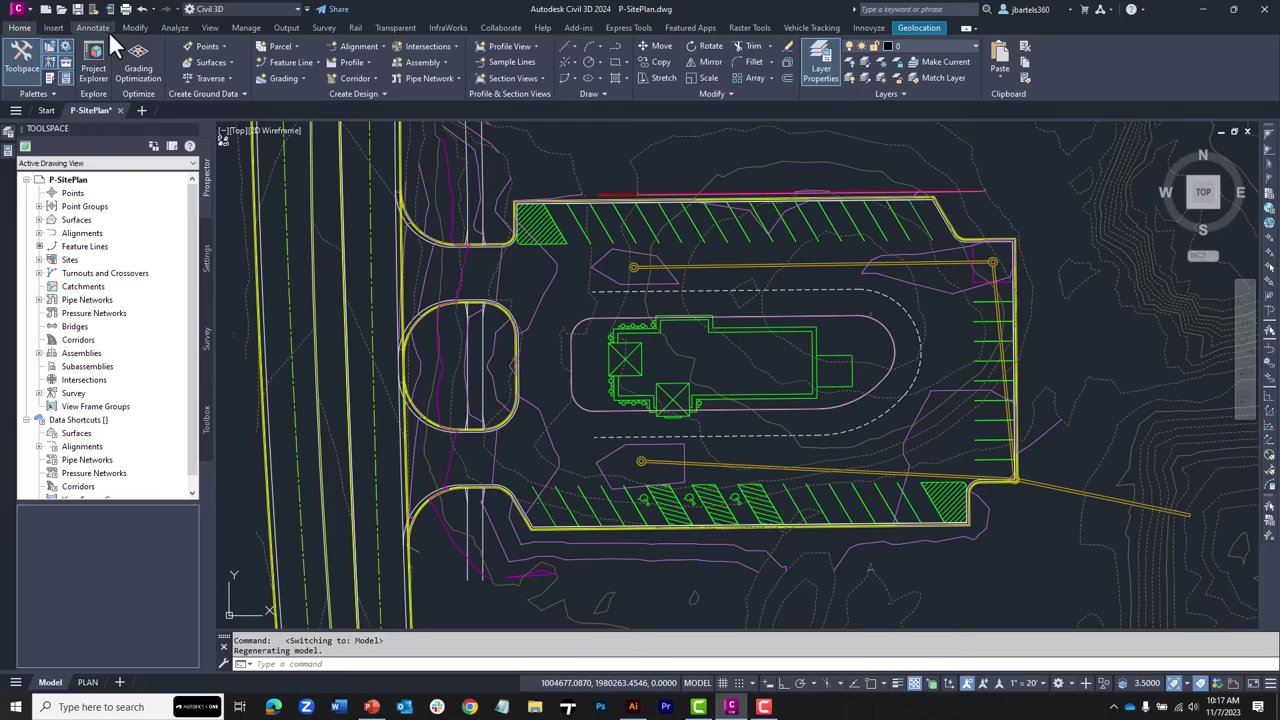
{"action": "left_click", "coordinate": [94, 28]}
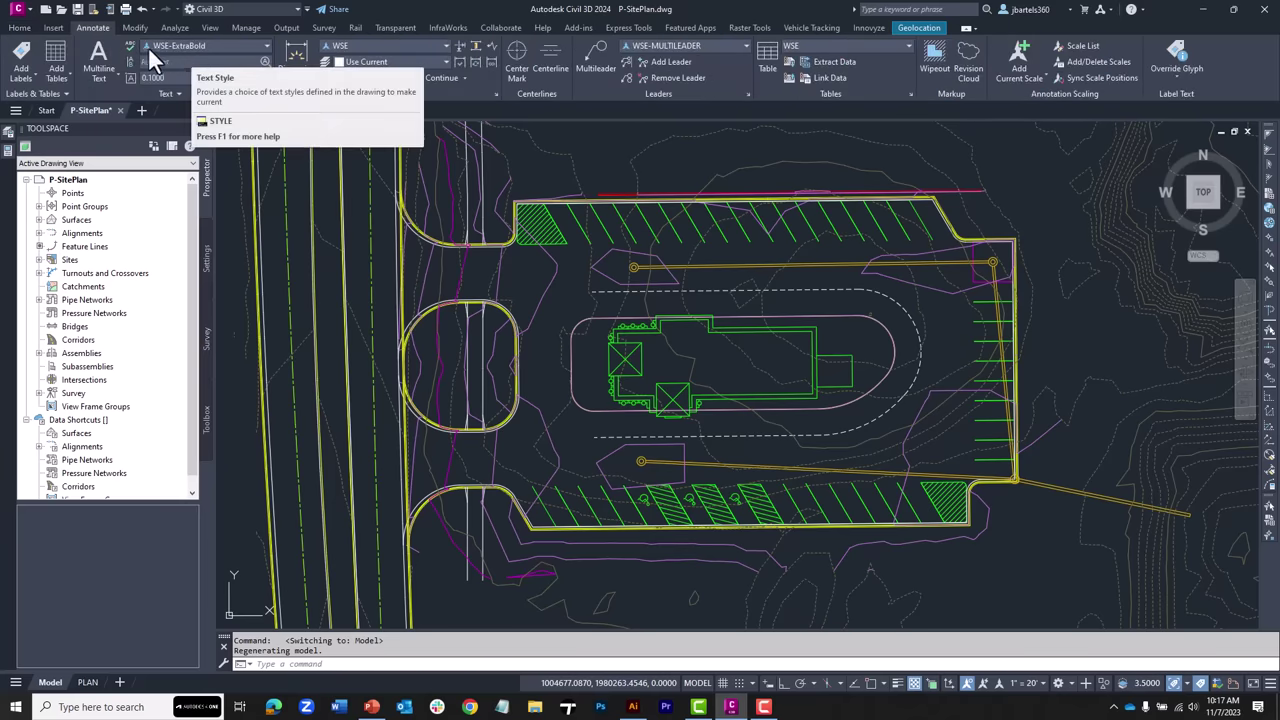
{"action": "left_click", "coordinate": [104, 78]}
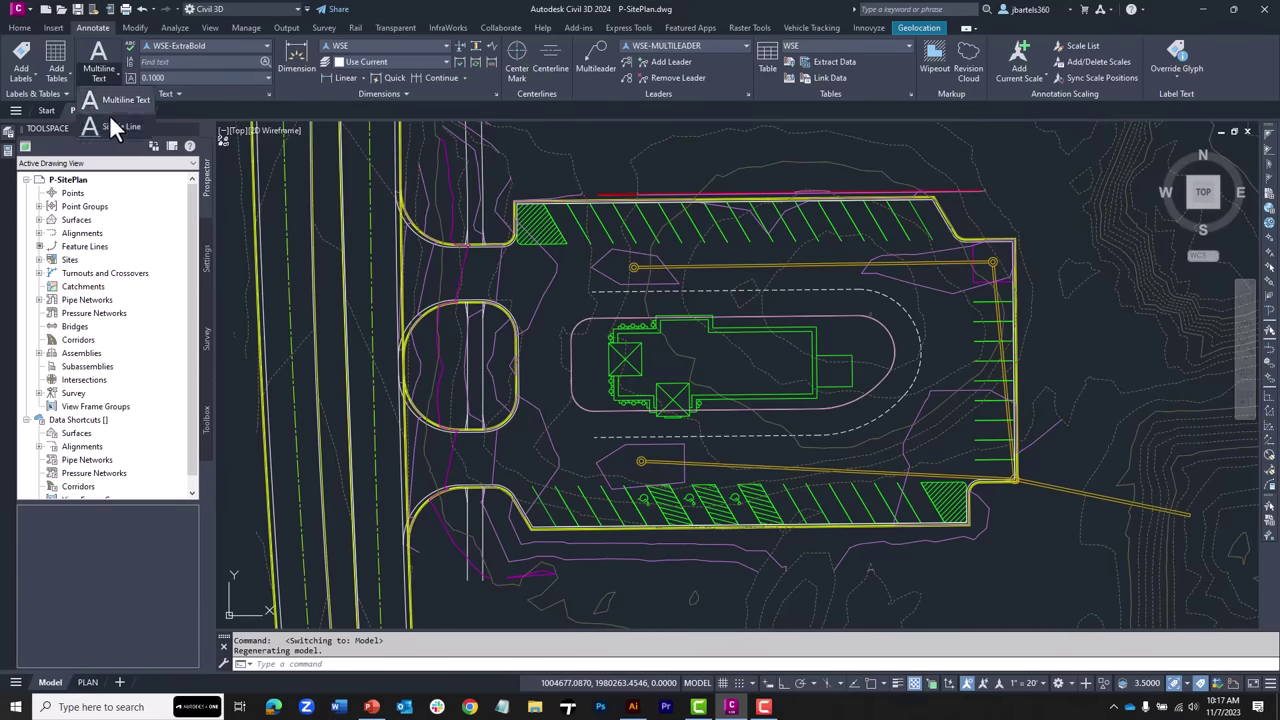
{"action": "left_click", "coordinate": [115, 126]}
{"action": "scroll", "coordinate": [778, 410], "scroll_direction": "up", "scroll_amount": 3}
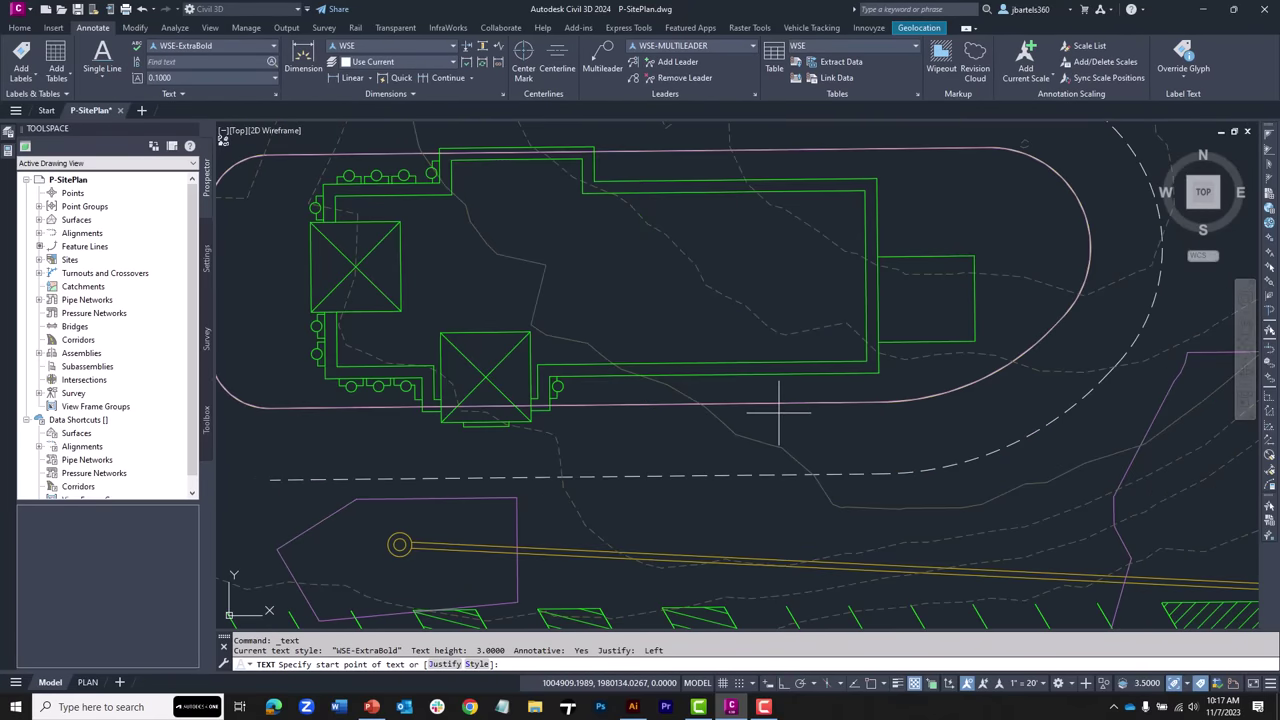
{"action": "mouse_move", "coordinate": [778, 410]}
{"action": "middle_mouse_down"}
{"action": "mouse_move", "coordinate": [746, 423]}
{"action": "mouse_move", "coordinate": [654, 417]}
{"action": "middle_mouse_up"}
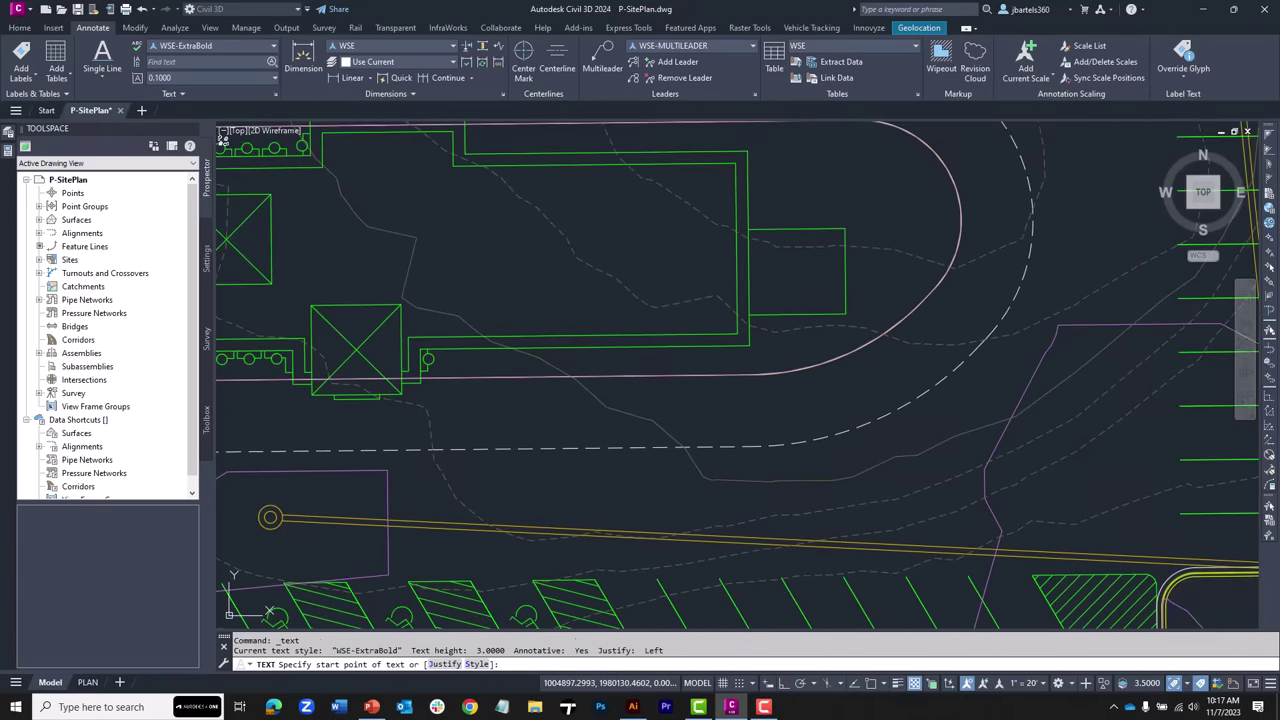
{"action": "left_click", "coordinate": [631, 382]}
{"action": "right_click", "coordinate": [634, 385], "text": "shift"}
{"action": "left_click", "coordinate": [672, 316]}
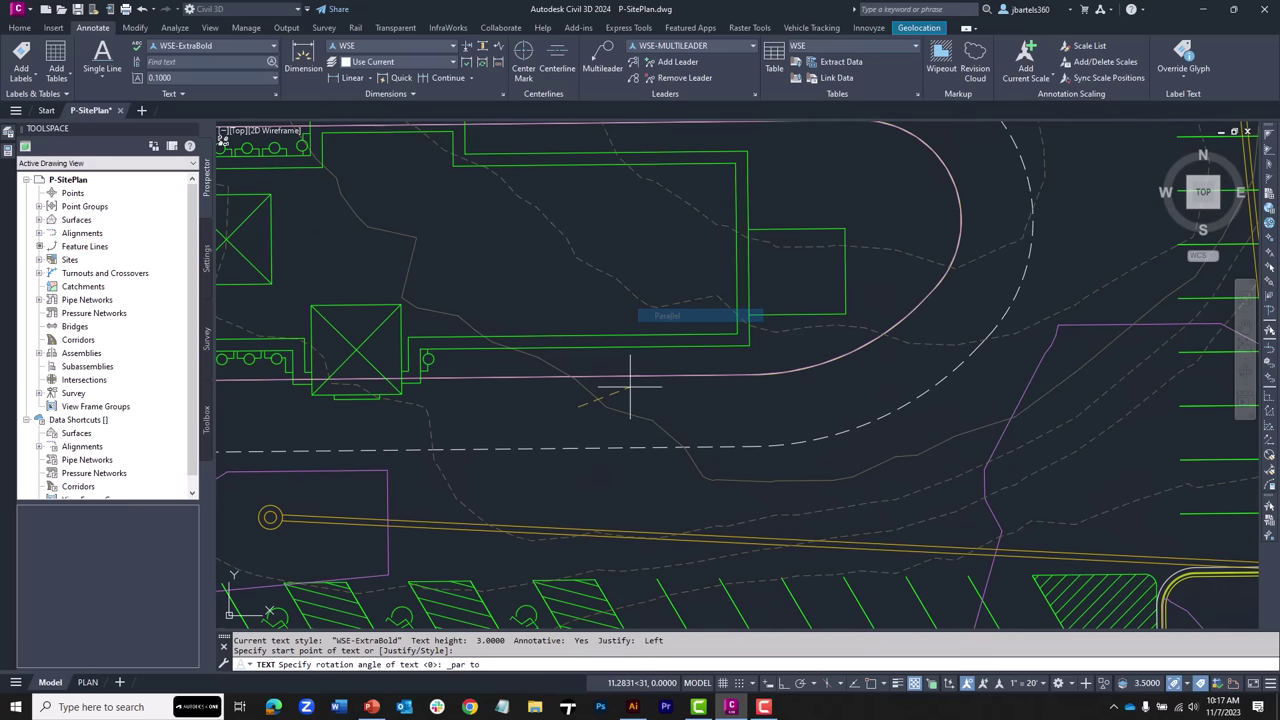
{"action": "left_click", "coordinate": [680, 408]}
{"action": "type", "text": "DRIV"}
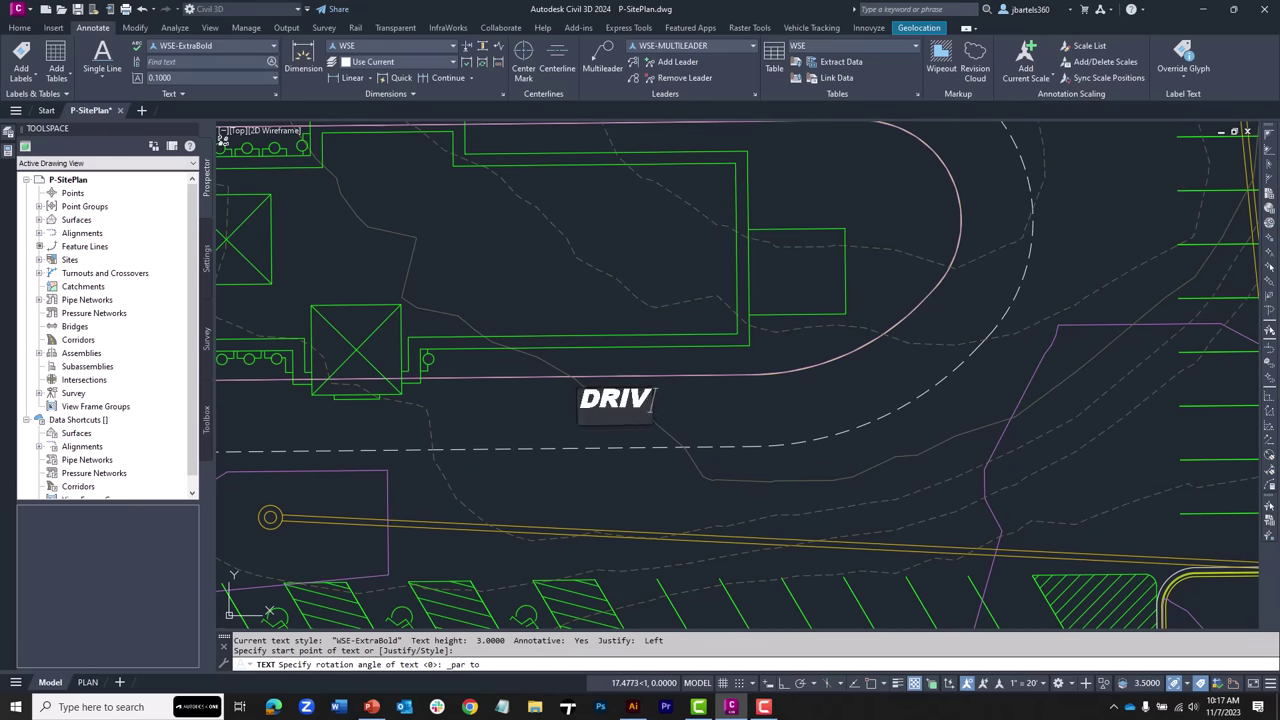
{"action": "type", "text": "E THRU LANE"}
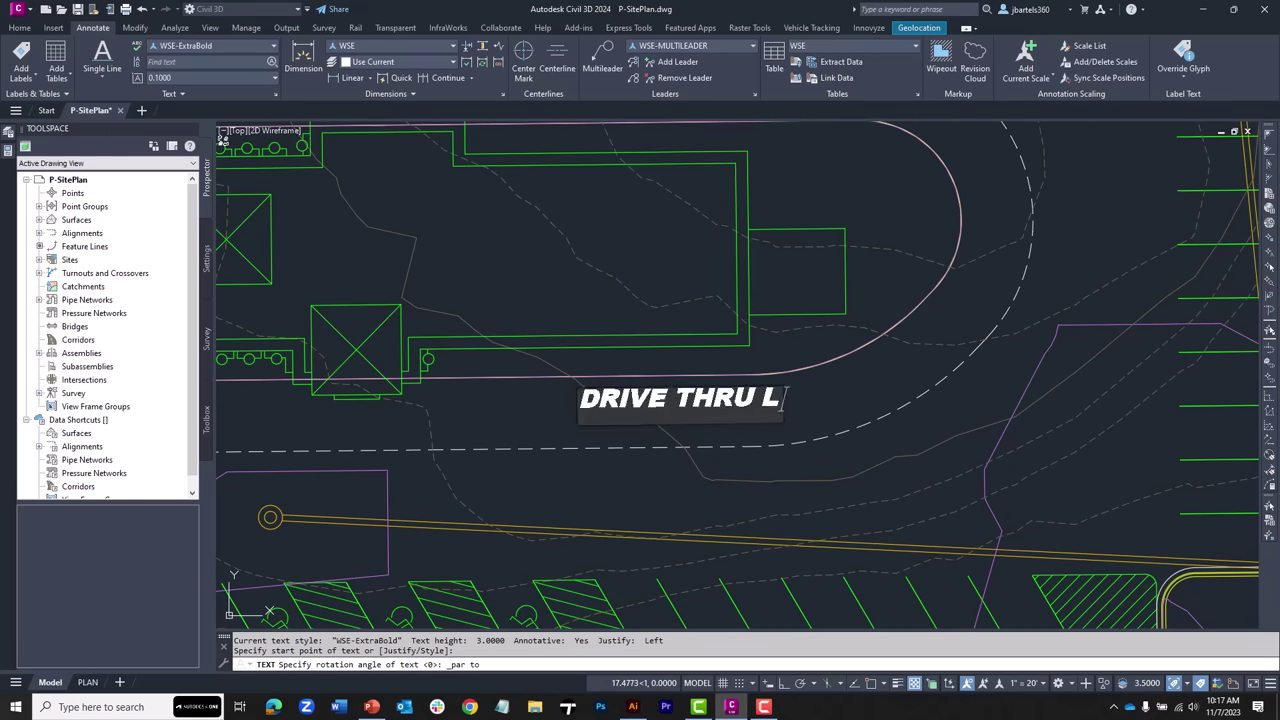
{"action": "key", "text": "Return"}
{"action": "key", "text": "Return"}
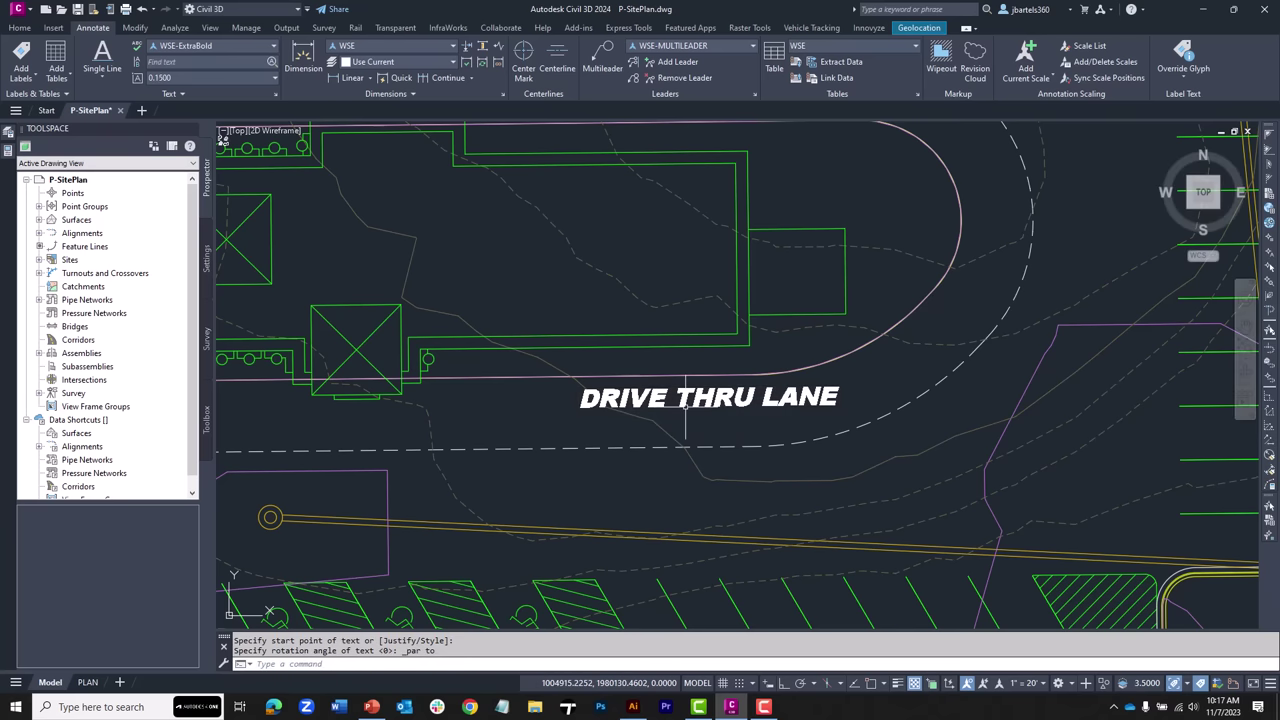
Step: Check how the DRIVE THRU LANE text displays in the PLAN layout viewports, and return to model space
{"action": "scroll", "coordinate": [810, 377], "scroll_direction": "up", "scroll_amount": 2}
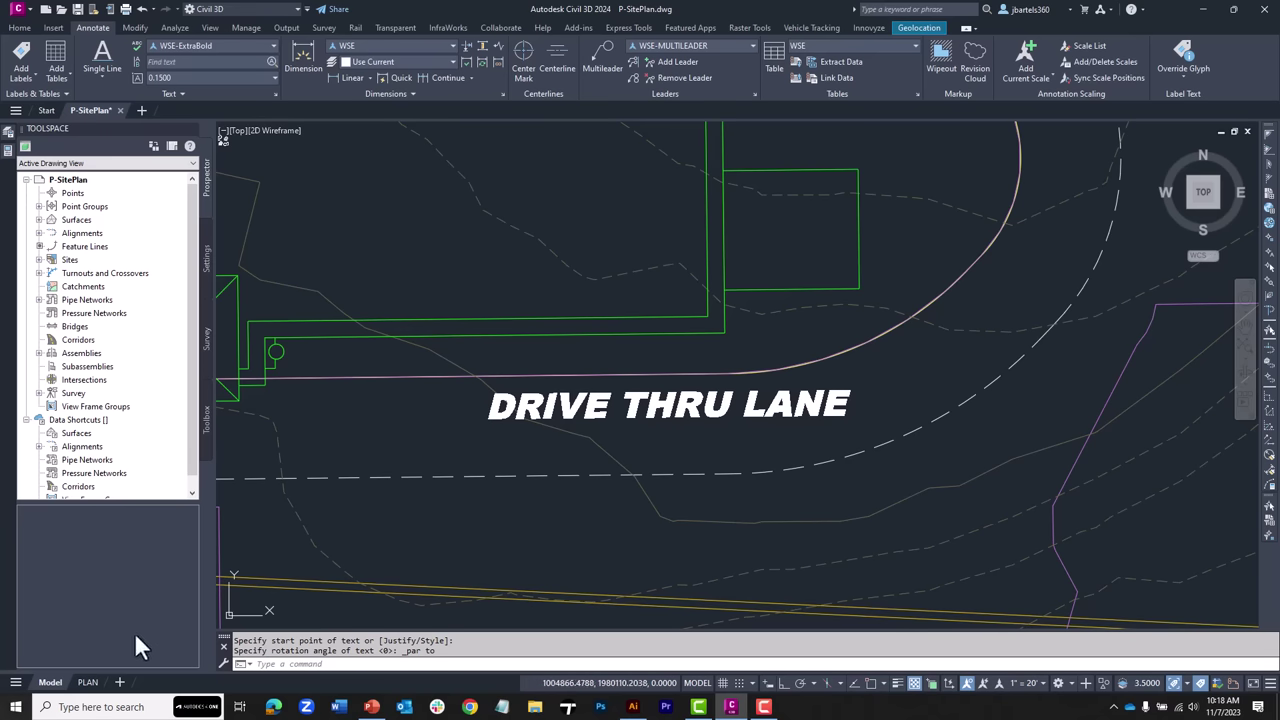
{"action": "left_click", "coordinate": [87, 682]}
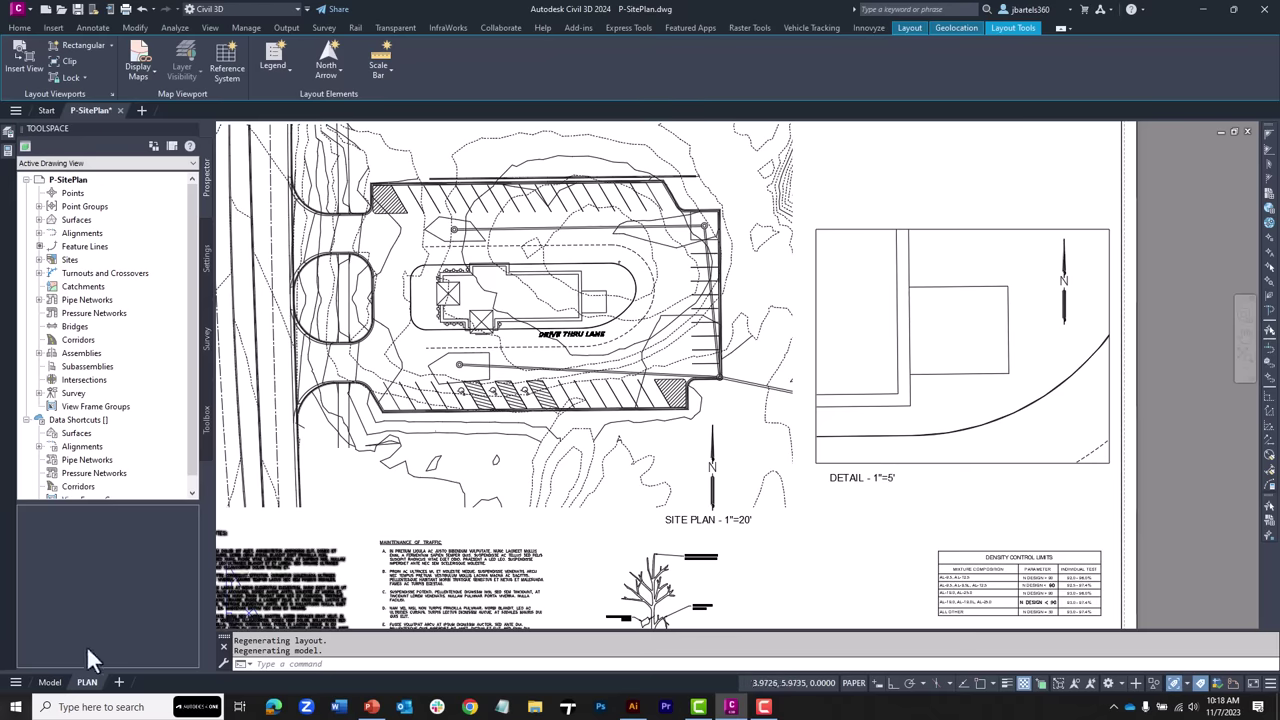
{"action": "left_click", "coordinate": [47, 683]}
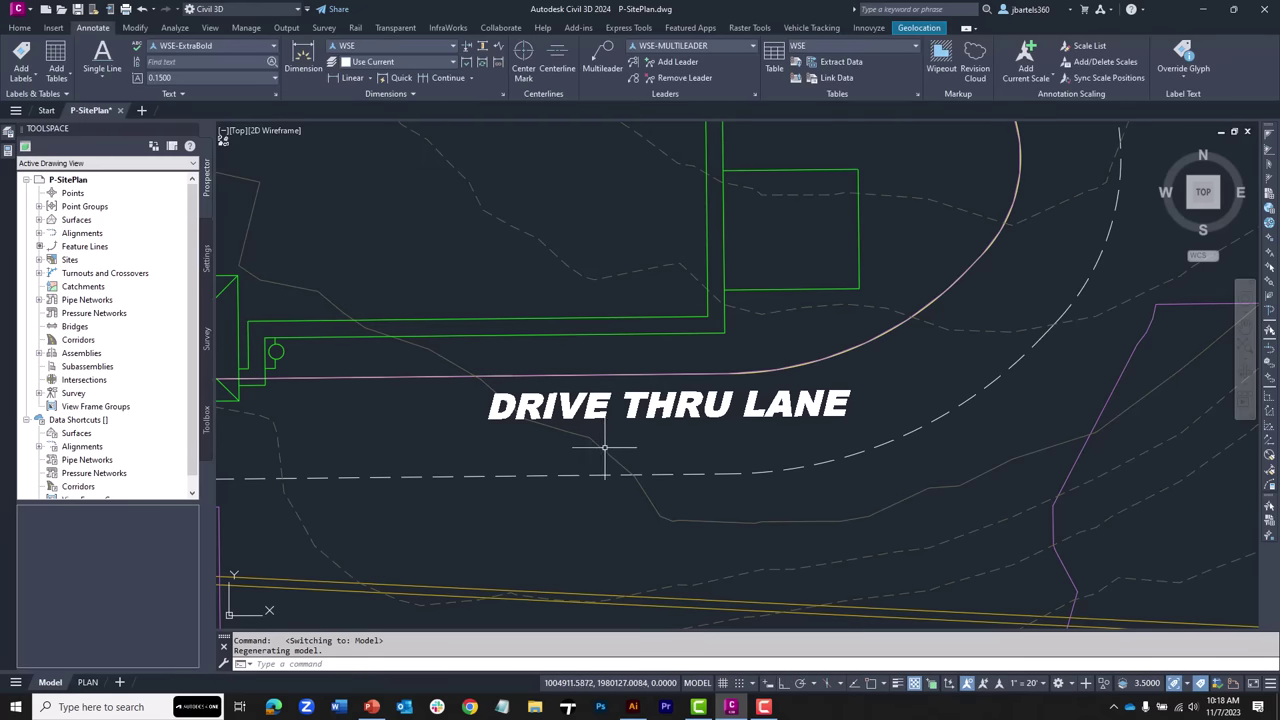
Step: Add the 1" = 5' annotation scale to the DRIVE THRU LANE text
{"action": "left_click", "coordinate": [630, 412]}
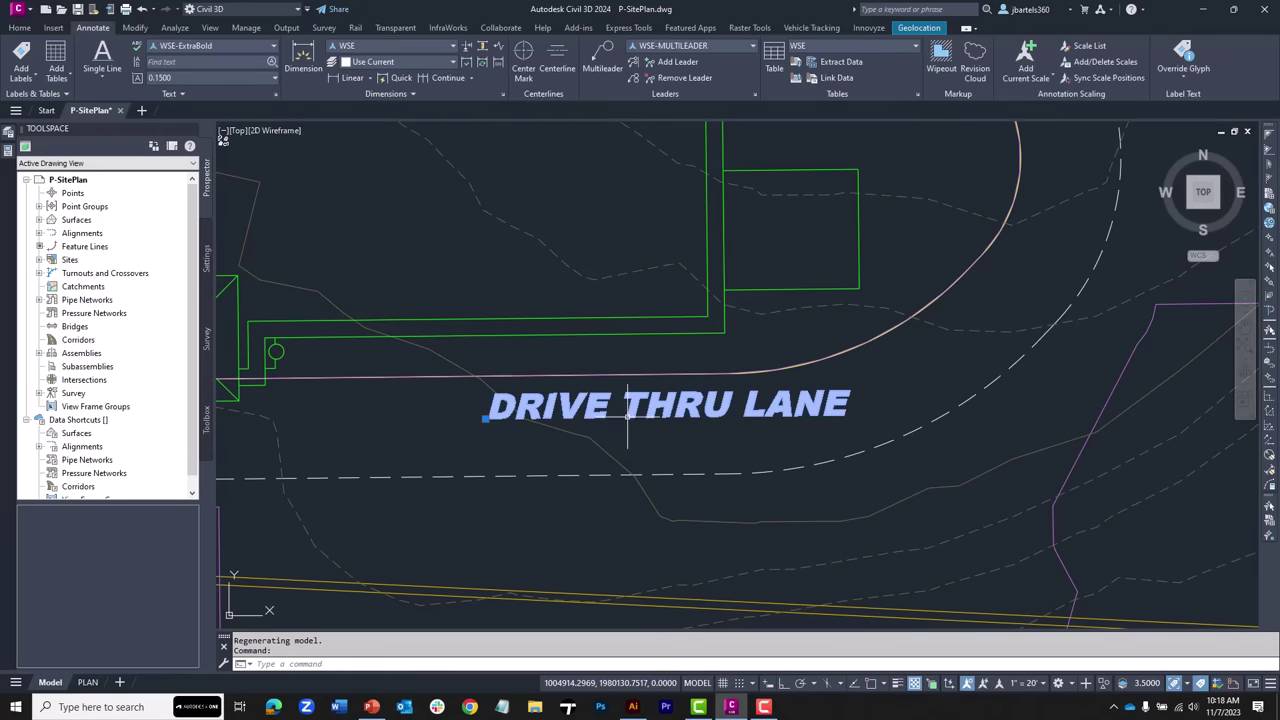
{"action": "left_click", "coordinate": [12, 156]}
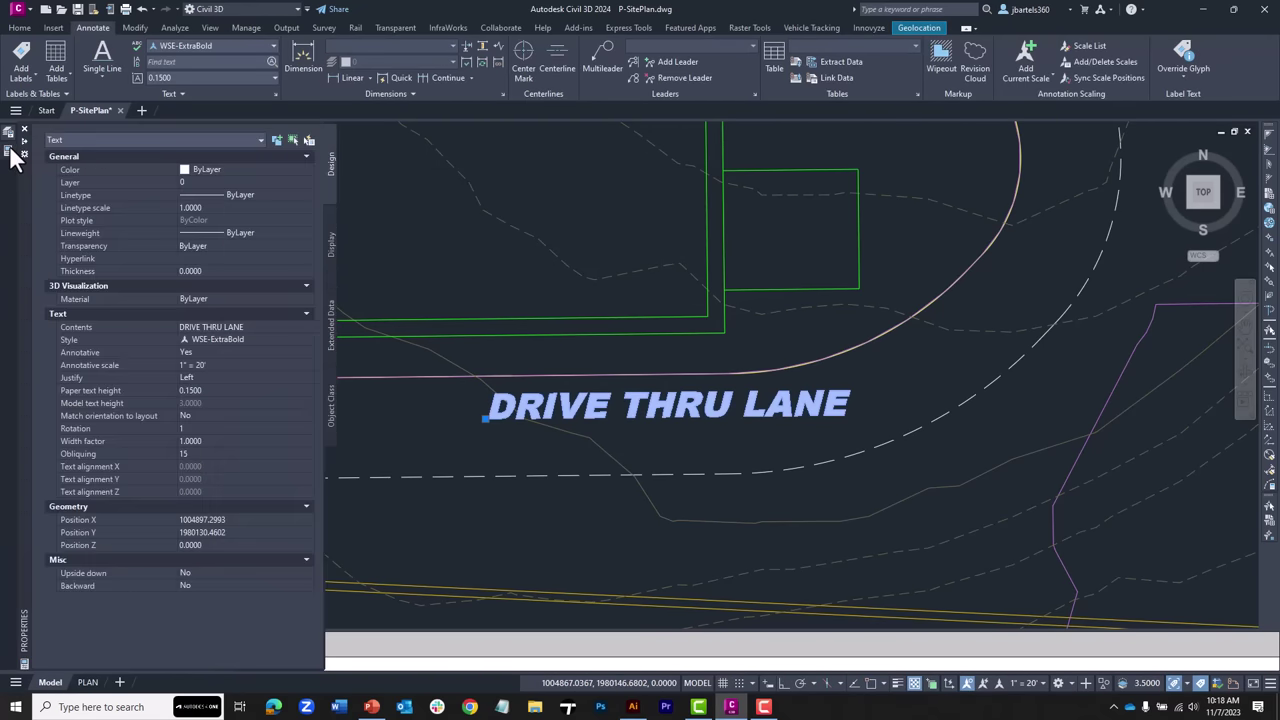
{"action": "left_click", "coordinate": [250, 365]}
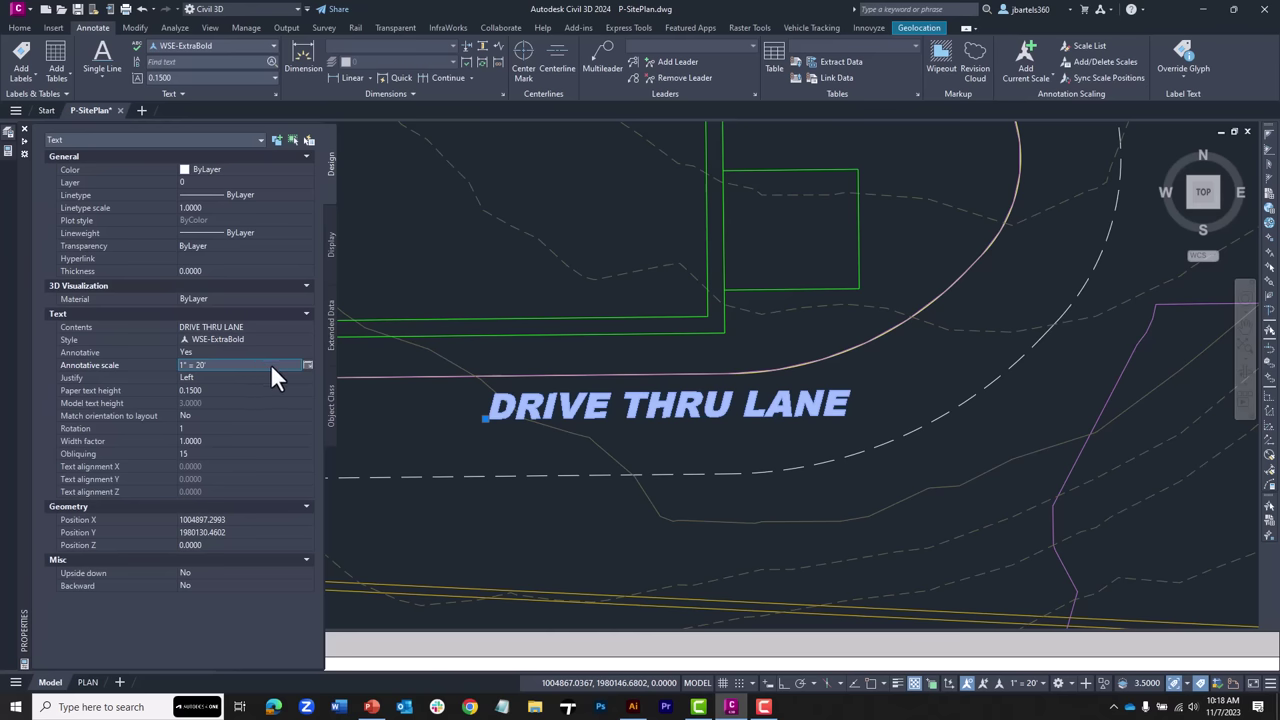
{"action": "left_click", "coordinate": [308, 365]}
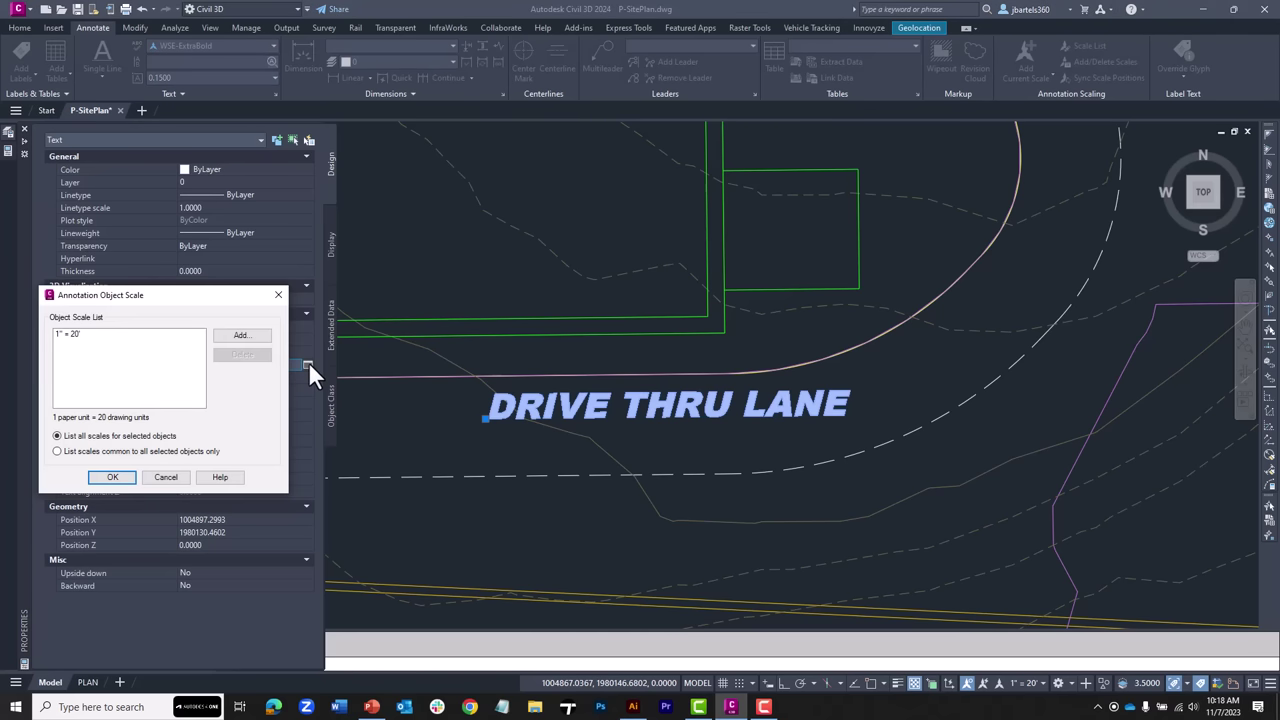
{"action": "left_click", "coordinate": [244, 338]}
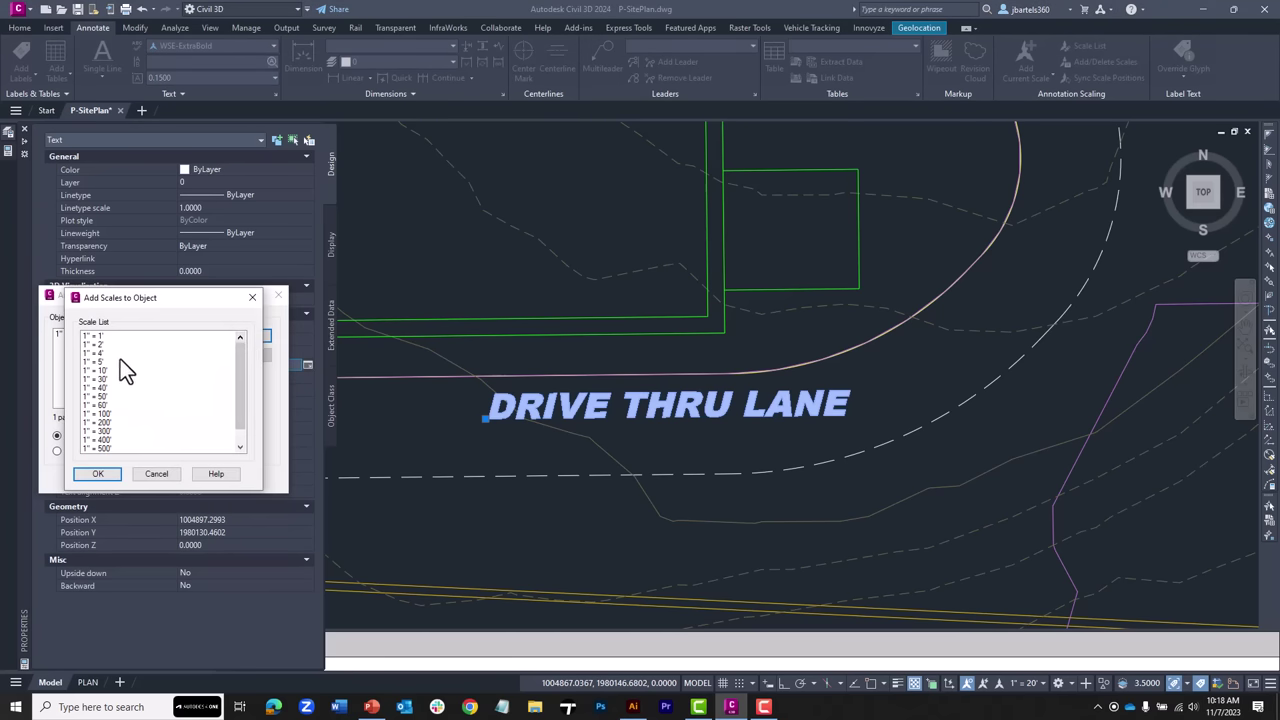
{"action": "left_click", "coordinate": [100, 361]}
{"action": "left_click", "coordinate": [96, 473]}
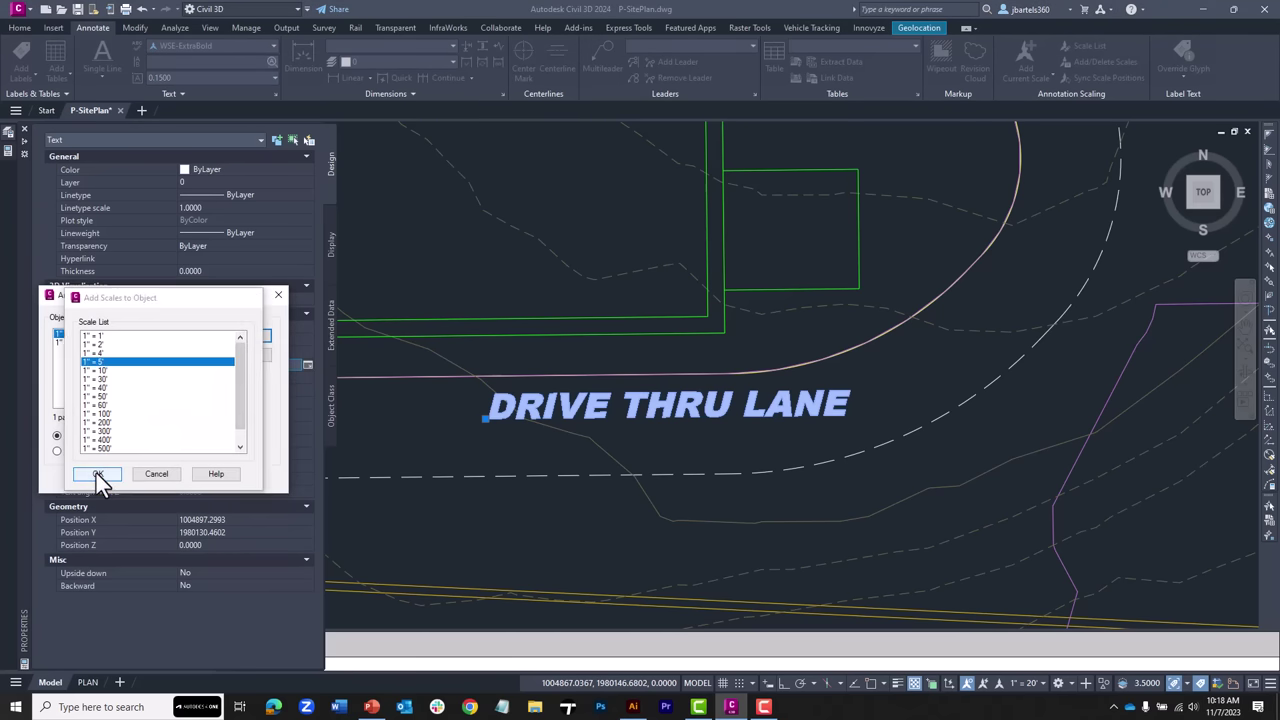
{"action": "left_click", "coordinate": [116, 476]}
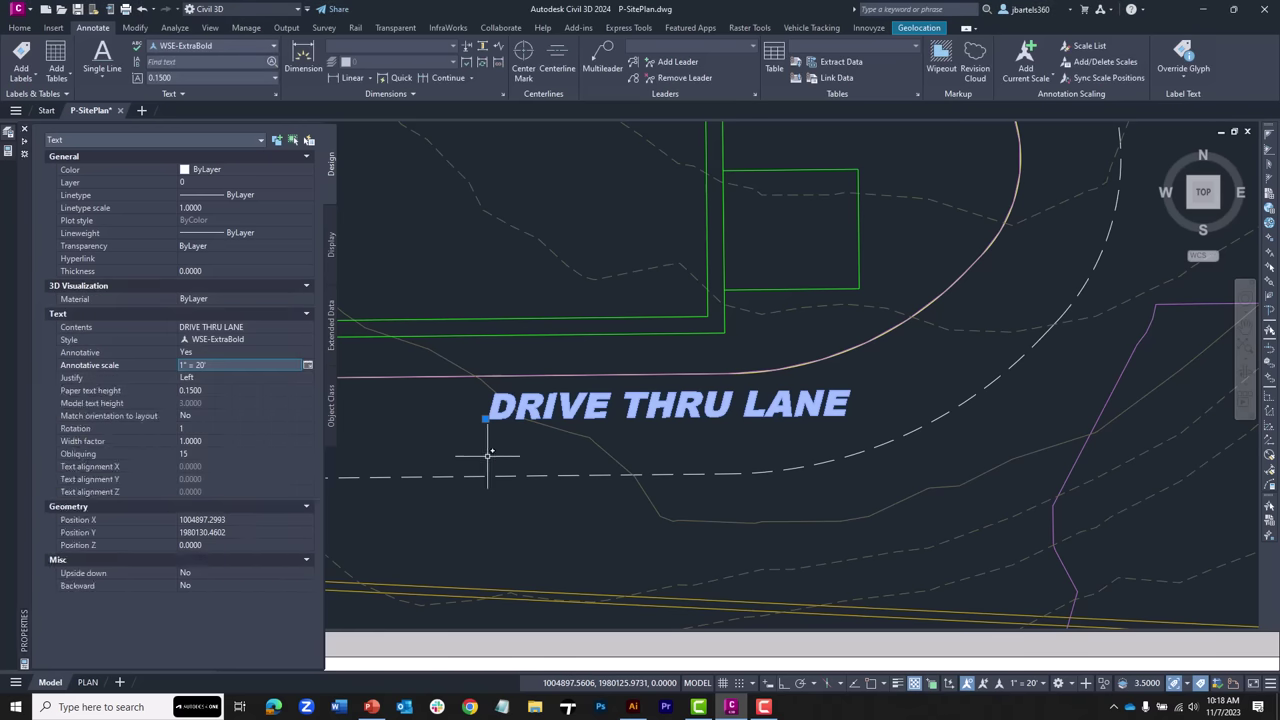
{"action": "key", "text": "Escape"}
{"action": "key", "text": "ctrl+1"}
Step: Move the 1" = 20' representation of the DRIVE THRU LANE text about 2.2 units up and to the left, closer to the curb line
{"action": "scroll", "coordinate": [514, 440], "scroll_direction": "up", "scroll_amount": 3}
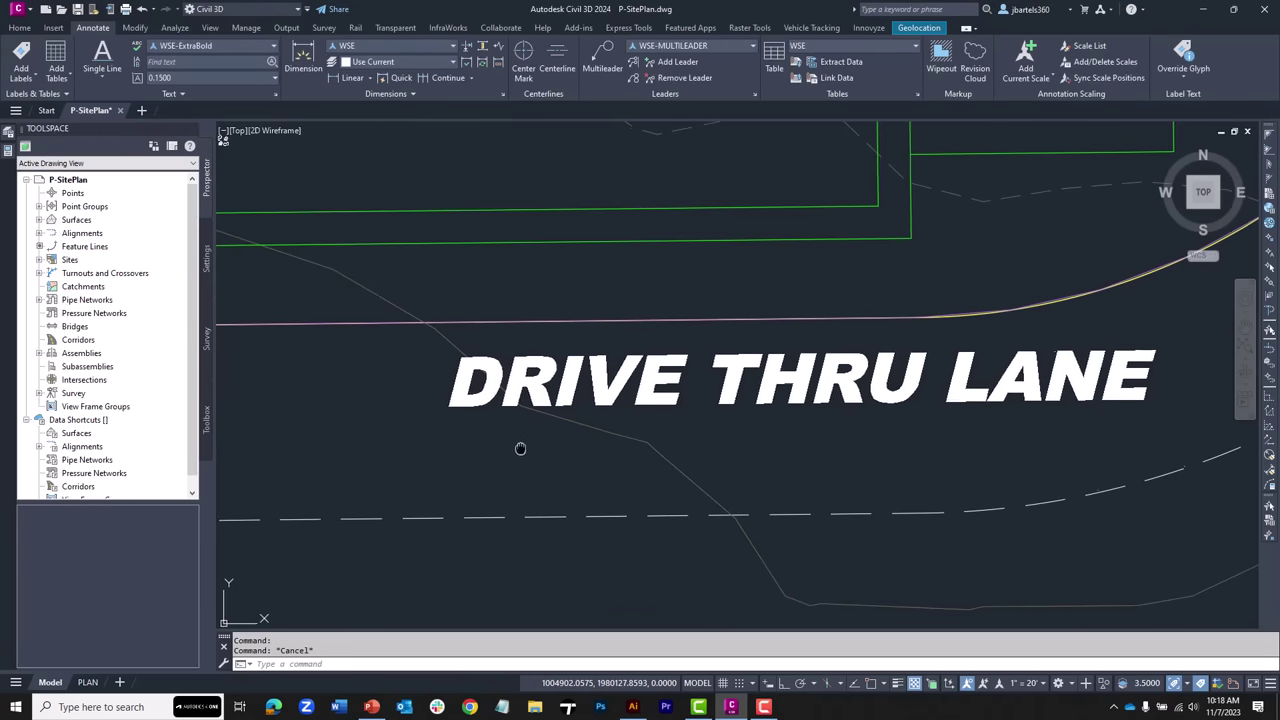
{"action": "middle_click_drag", "start_coordinate": [520, 448], "coordinate": [516, 453]}
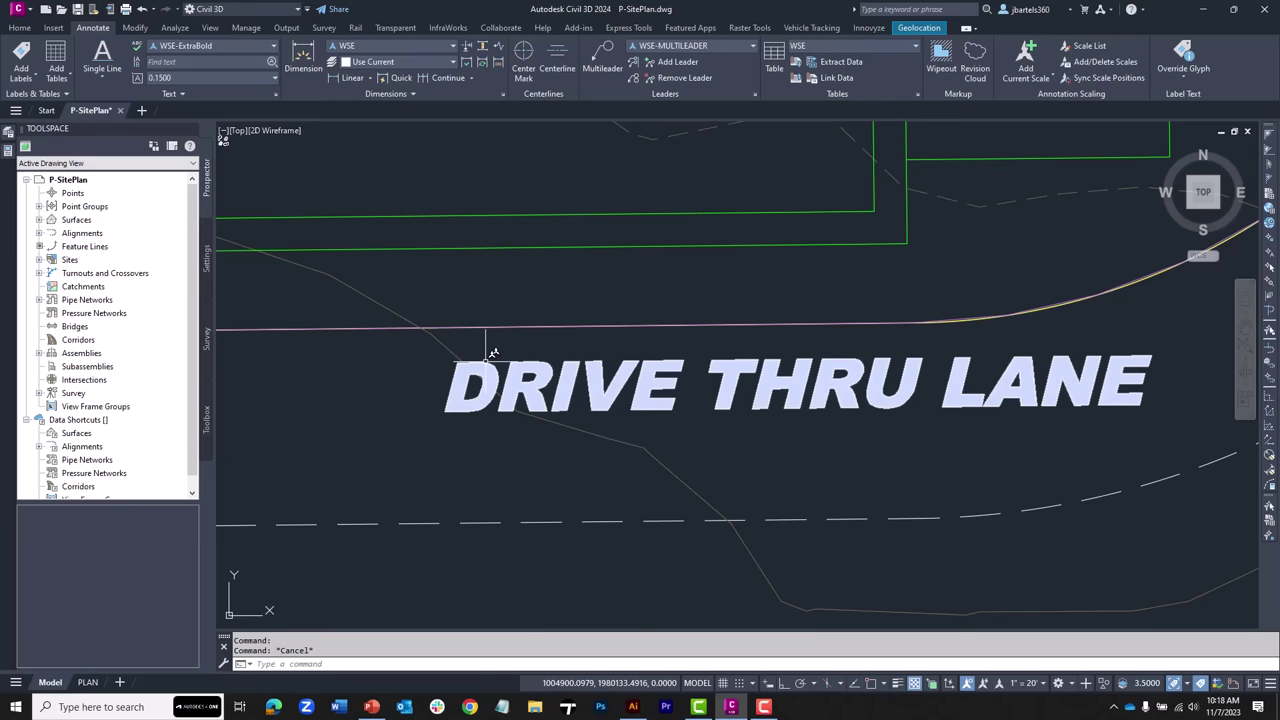
{"action": "mouse_move", "coordinate": [486, 352]}
{"action": "left_click", "coordinate": [460, 395]}
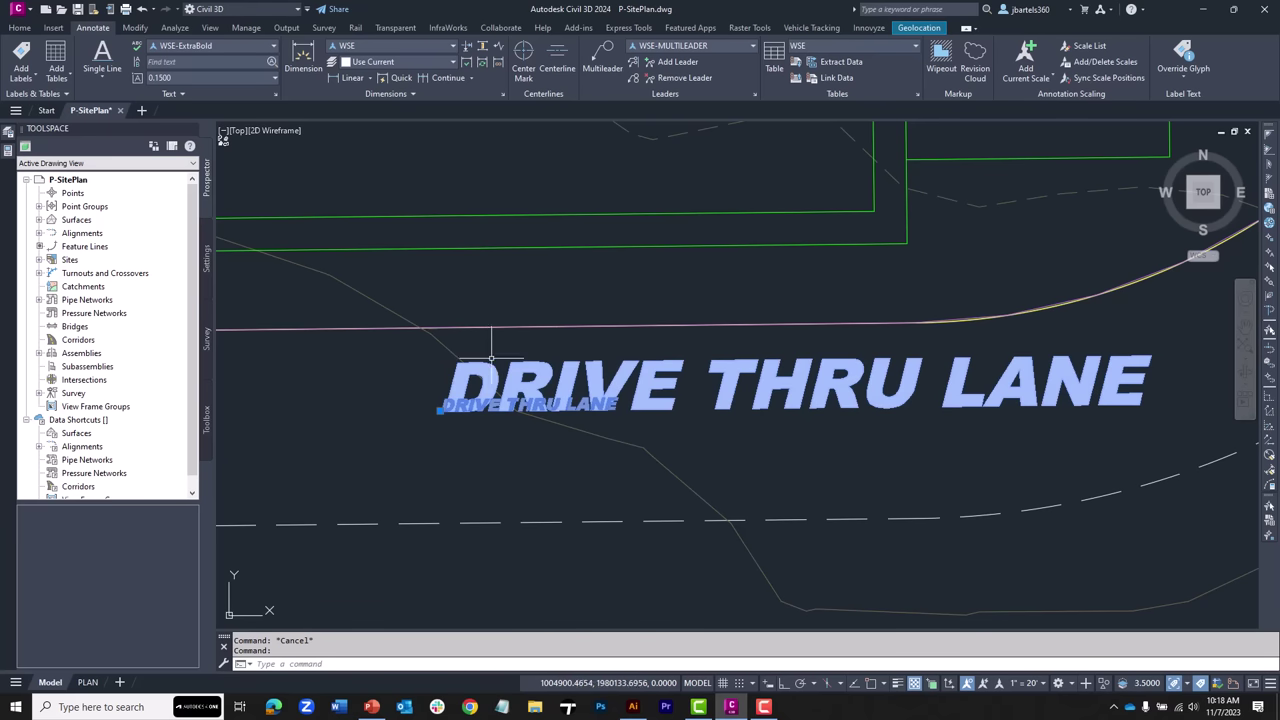
{"action": "scroll", "coordinate": [457, 400], "scroll_direction": "up", "scroll_amount": 4}
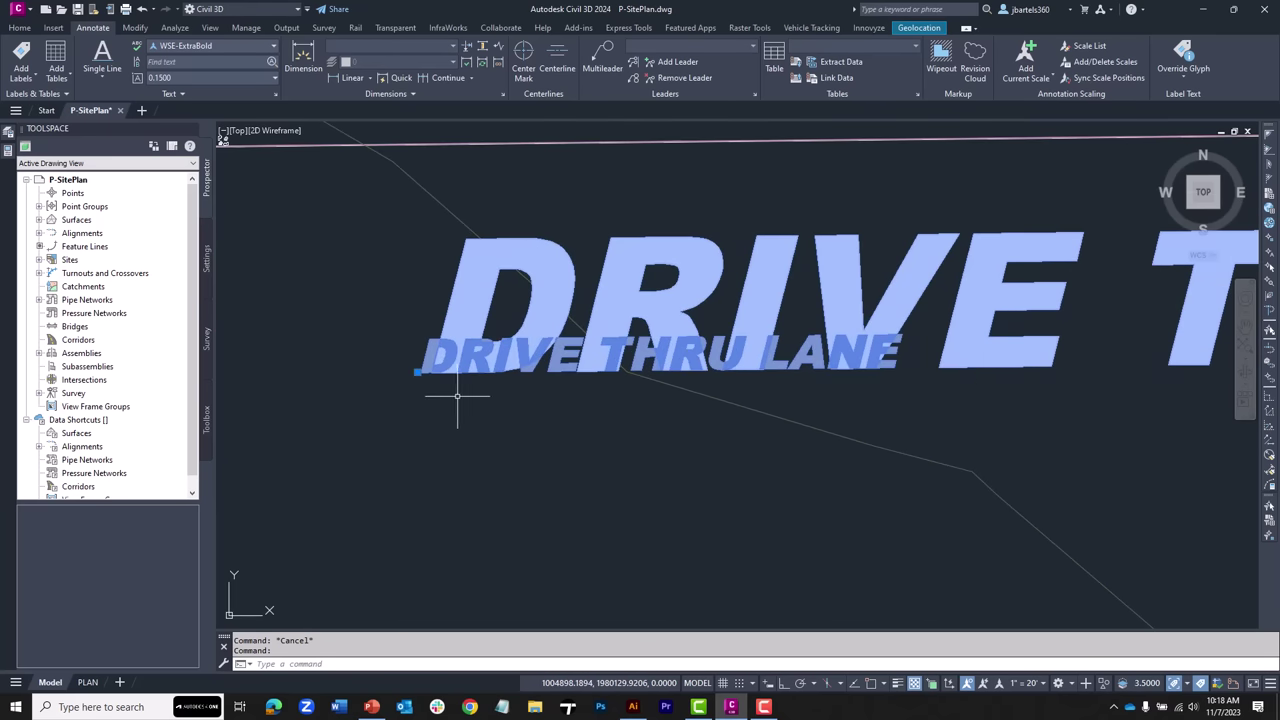
{"action": "scroll", "coordinate": [462, 408], "scroll_direction": "down", "scroll_amount": 2}
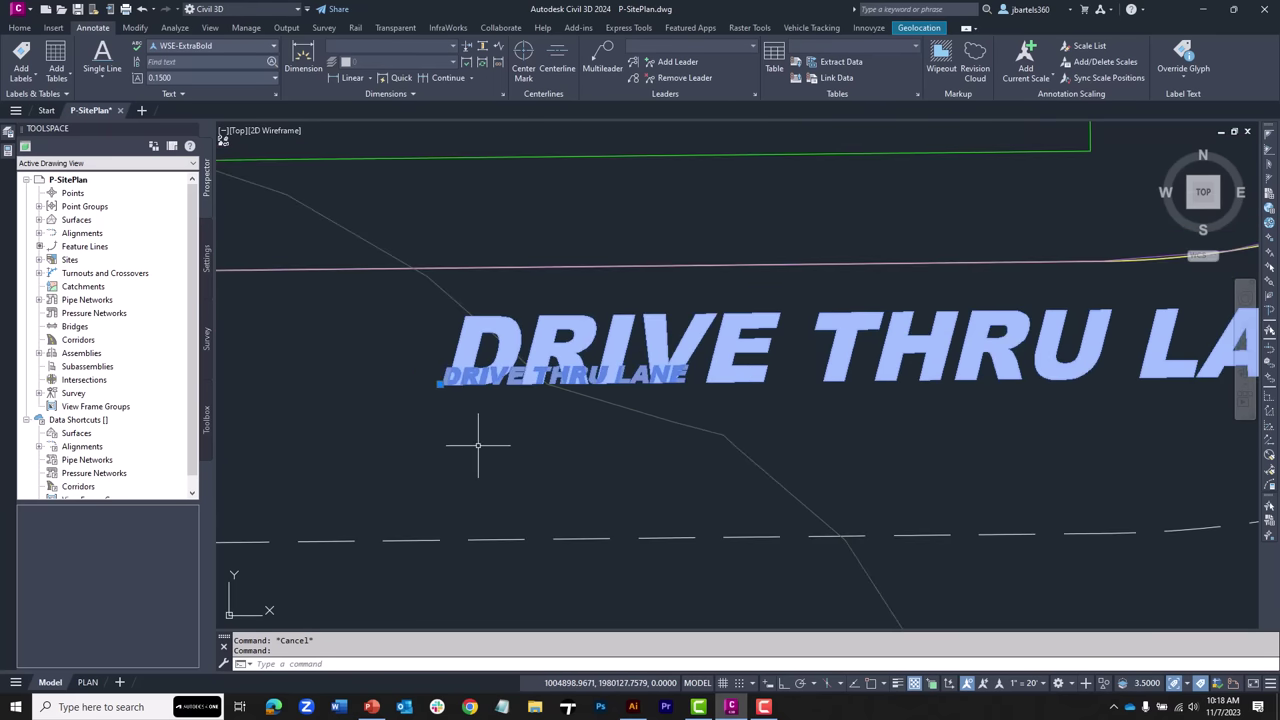
{"action": "mouse_move", "coordinate": [480, 446]}
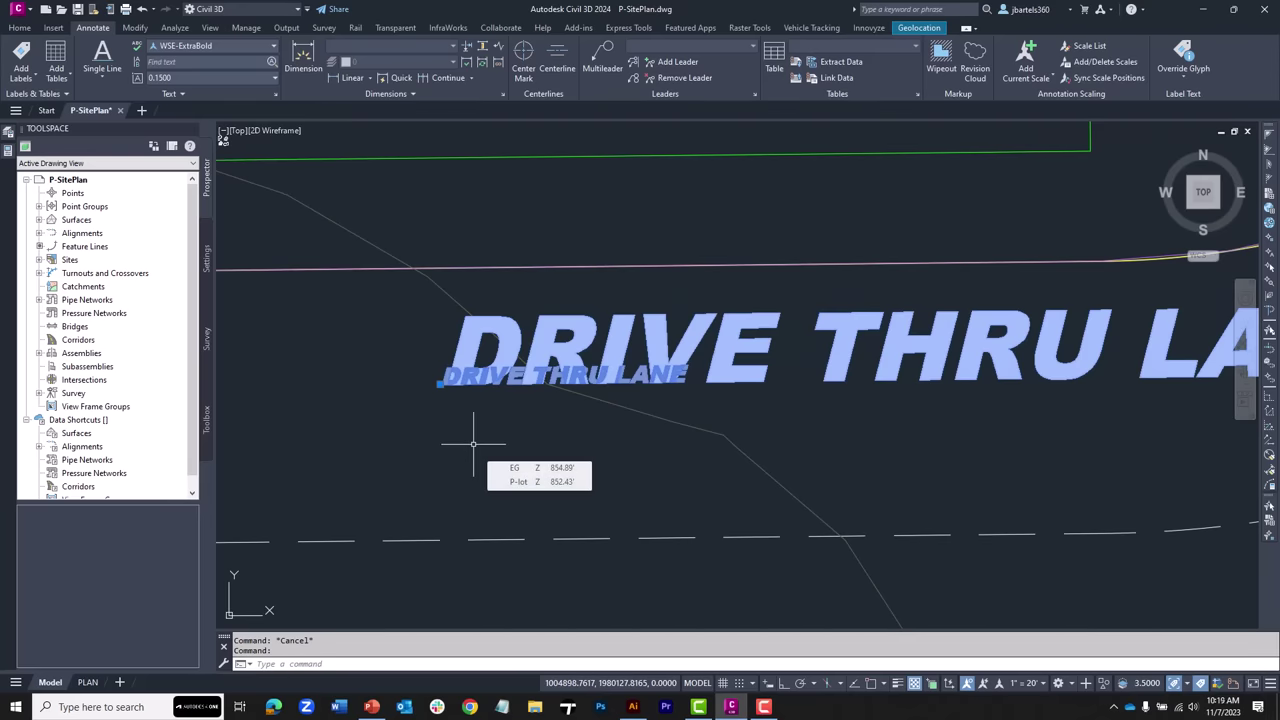
{"action": "left_click", "coordinate": [439, 386]}
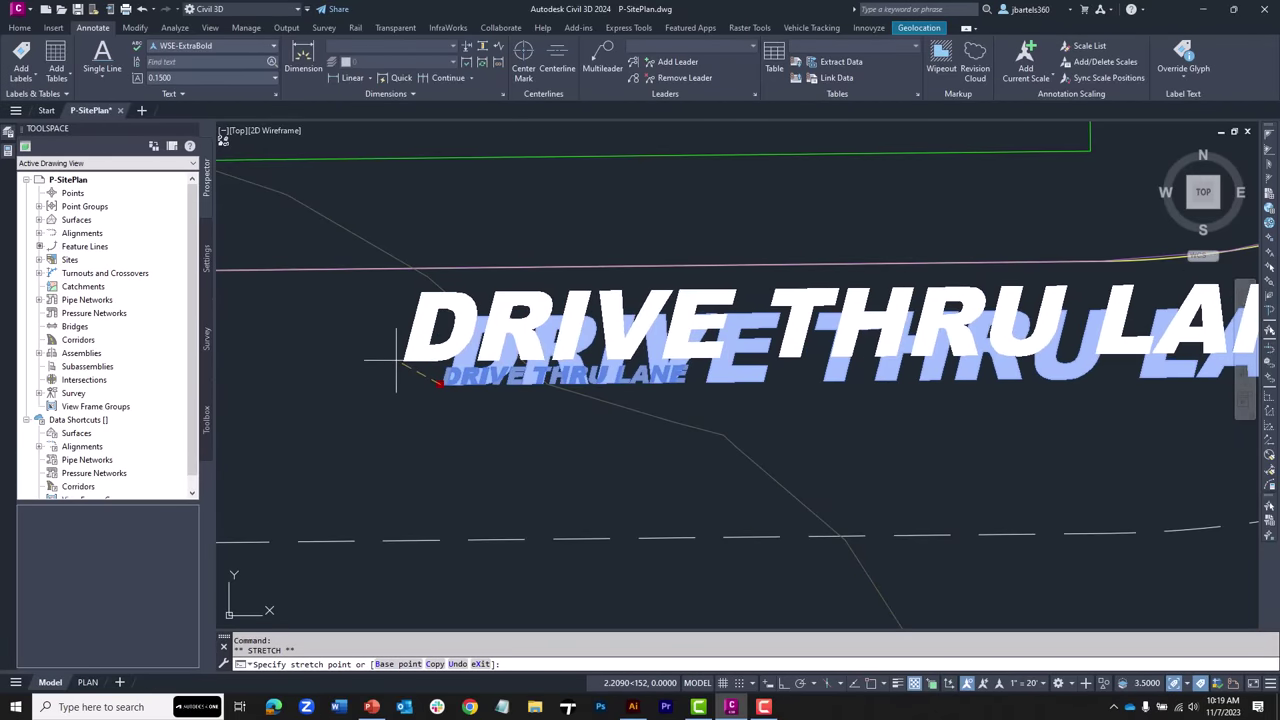
{"action": "key", "text": "Escape"}
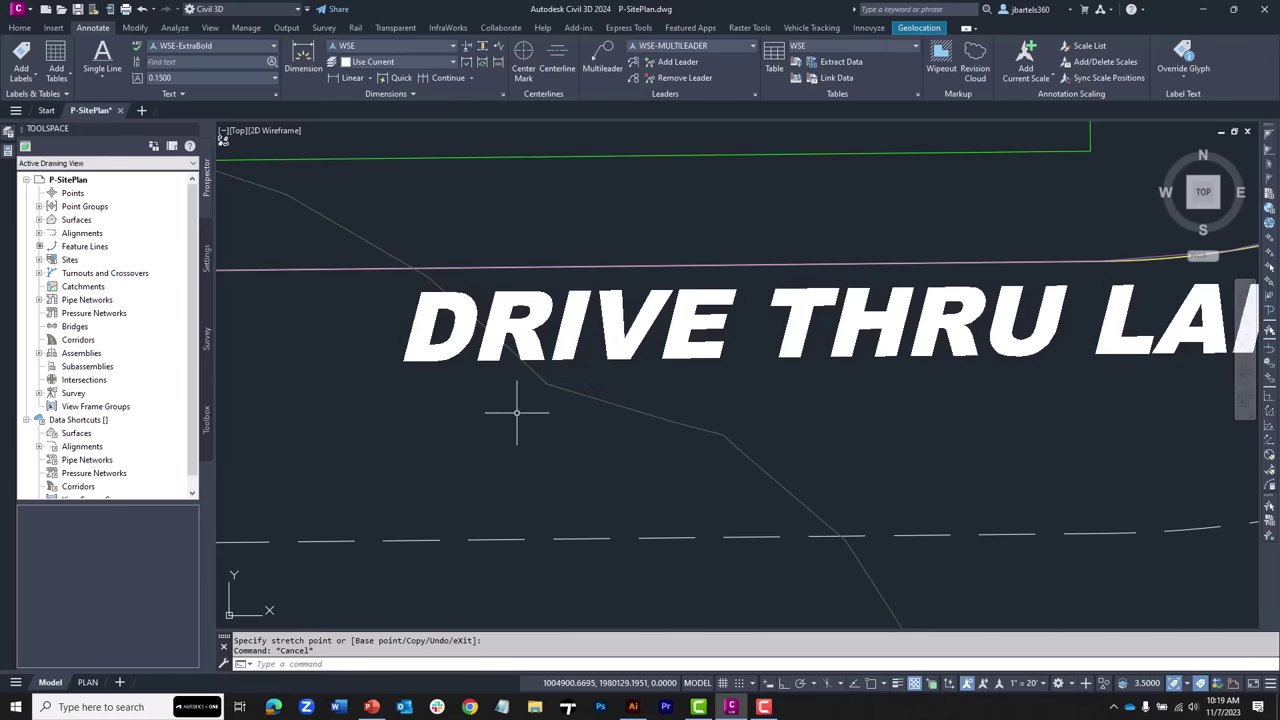
Step: Set the annotation scale to 1" = 5' and move that representation of DRIVE THRU LANE about 46 units east, beside the lane's curve
{"action": "left_click", "coordinate": [1036, 688]}
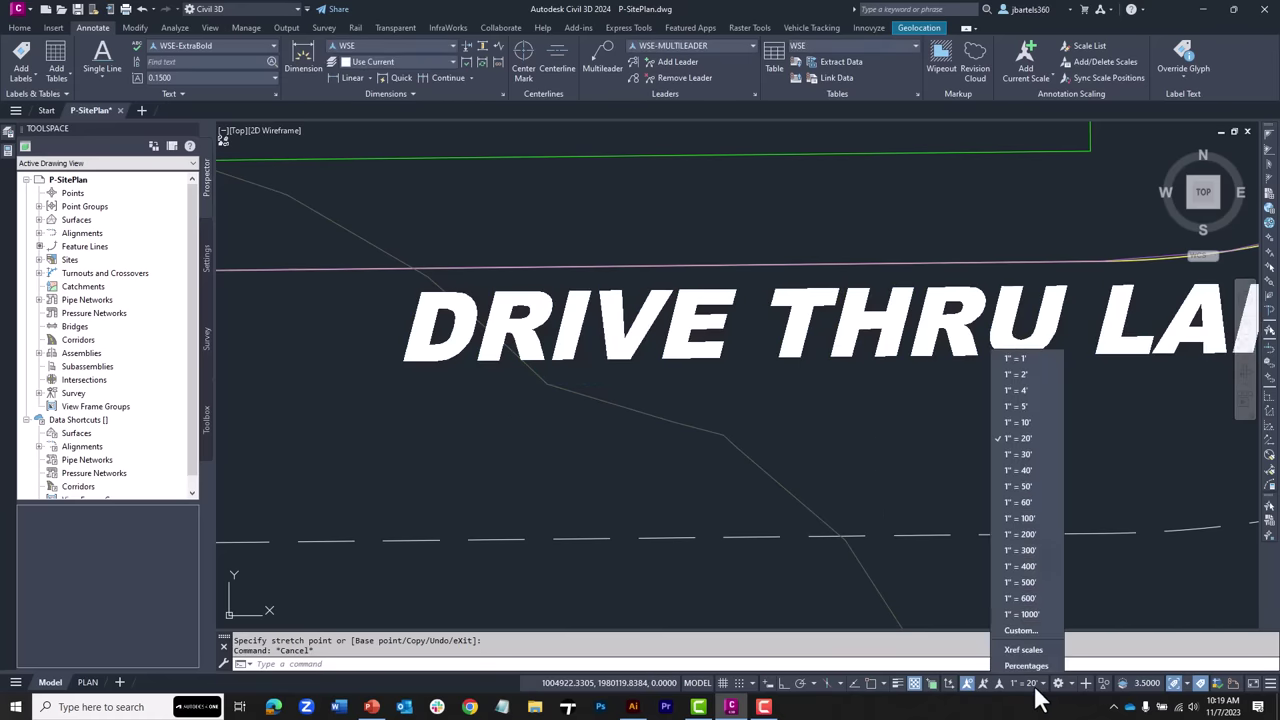
{"action": "left_click", "coordinate": [1029, 406]}
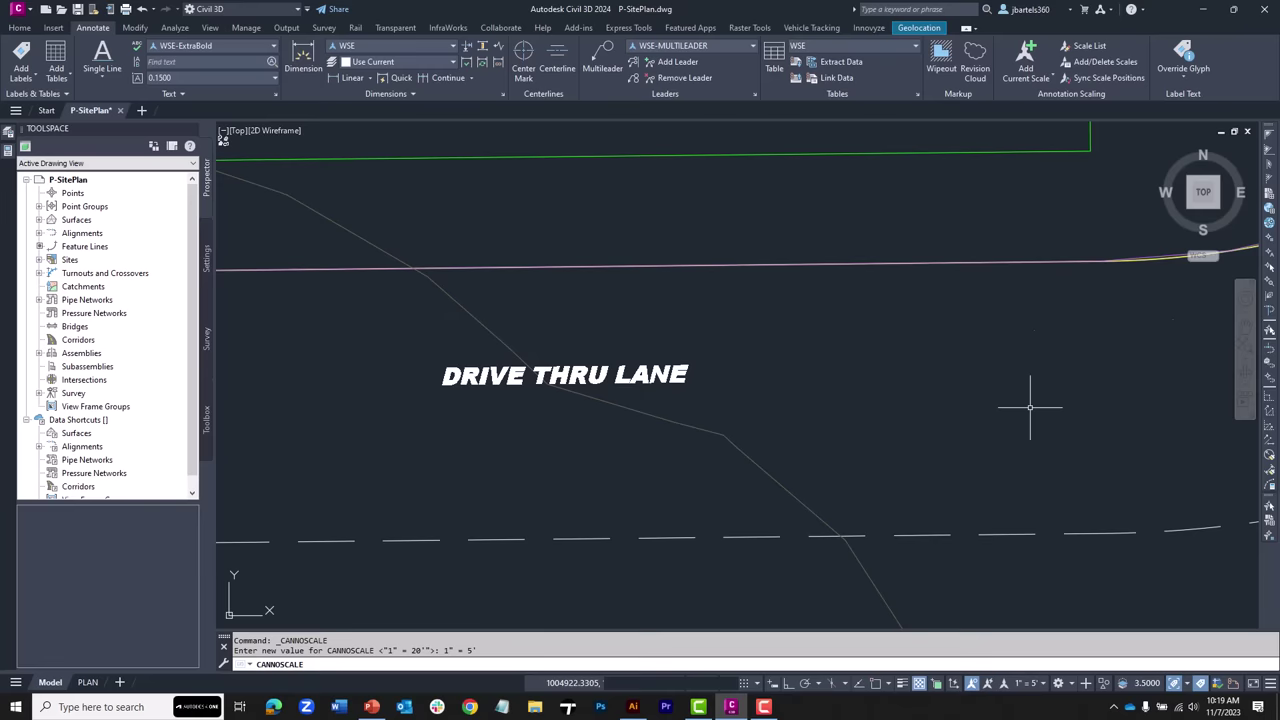
{"action": "left_click", "coordinate": [519, 376]}
{"action": "left_click", "coordinate": [441, 385]}
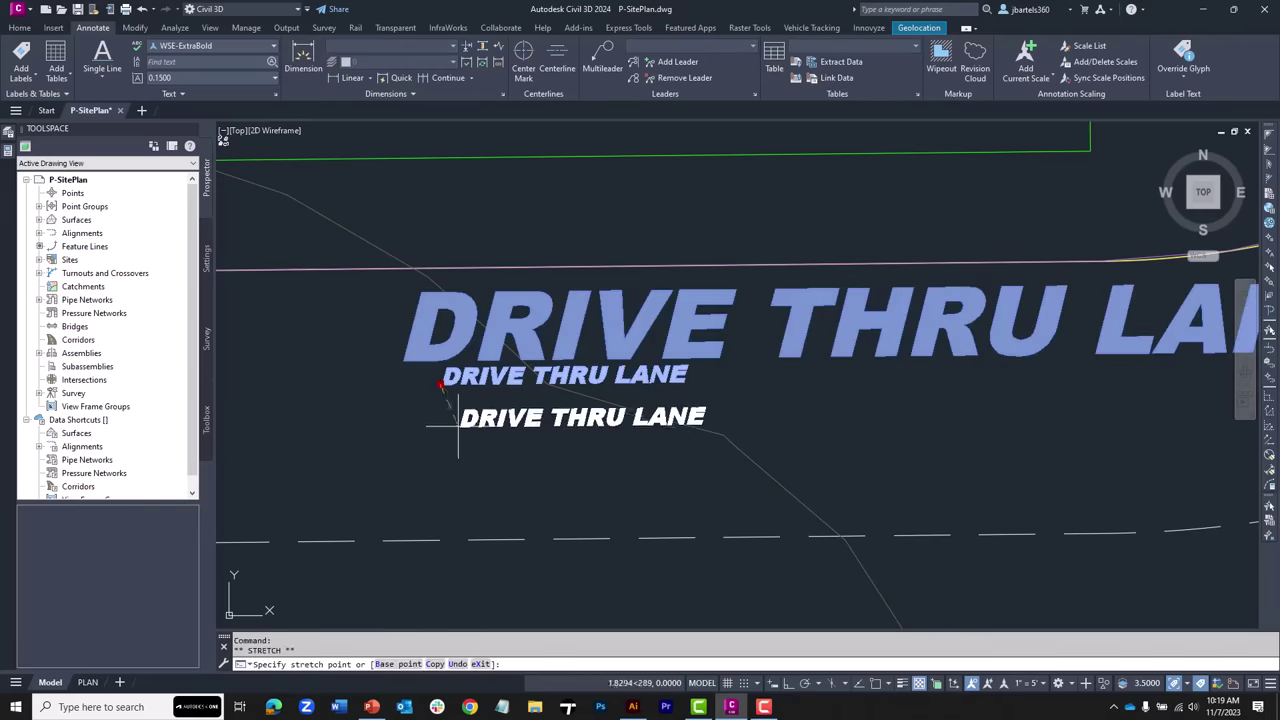
{"action": "scroll", "coordinate": [458, 418], "scroll_direction": "down", "scroll_amount": 3}
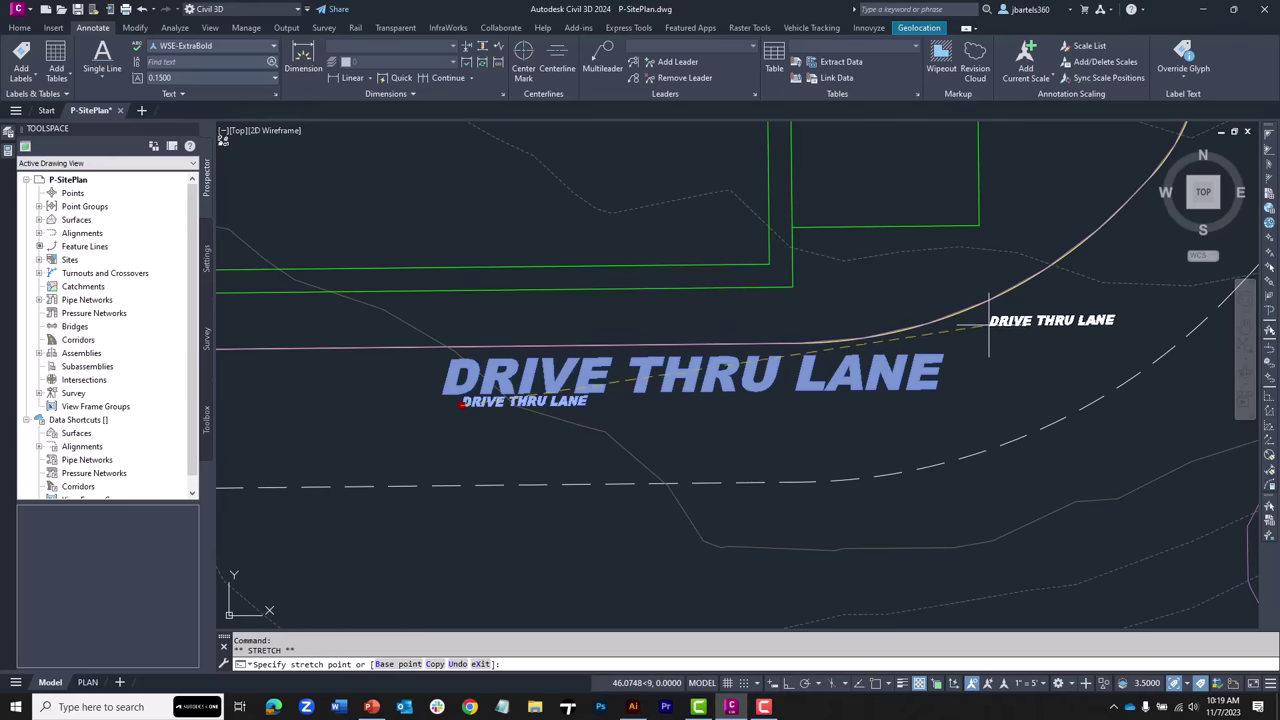
{"action": "key", "text": "Escape"}
{"action": "key", "text": "Escape"}
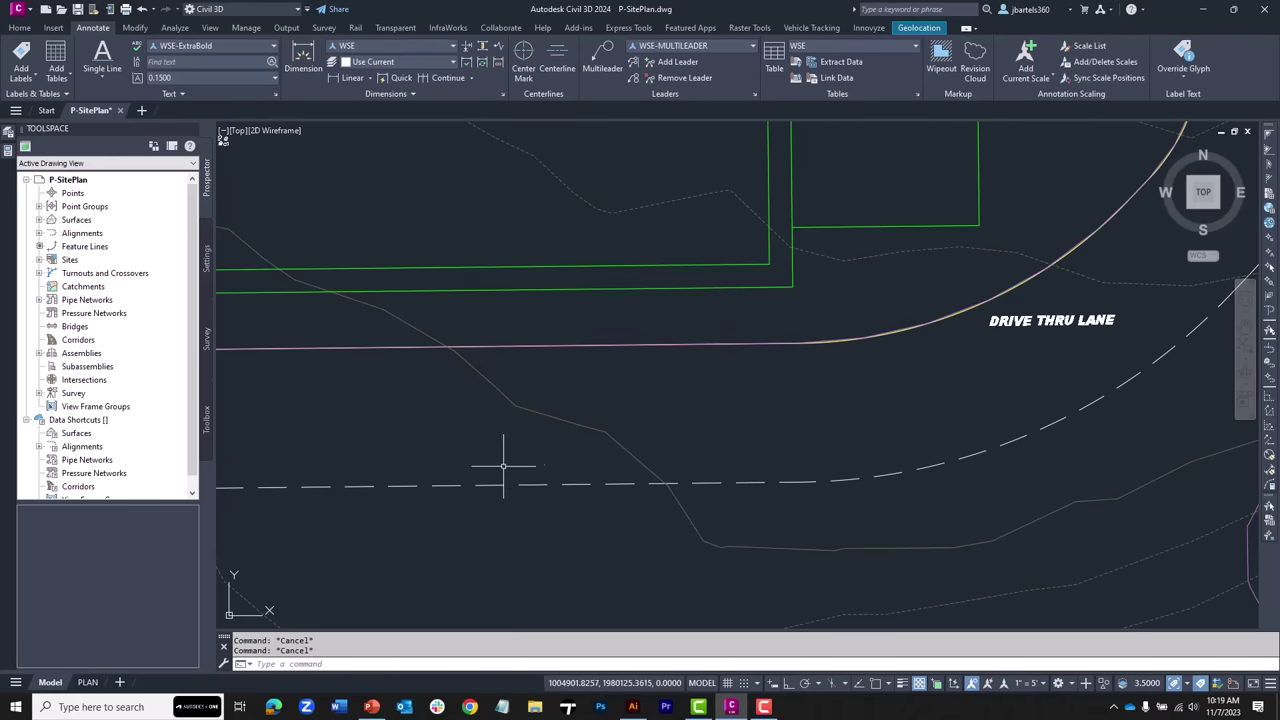
Step: In the PLAN layout's 1"=5' detail viewport, check the lane curve's angle with a temporary line through the text, and erase the line
{"action": "left_click", "coordinate": [87, 682]}
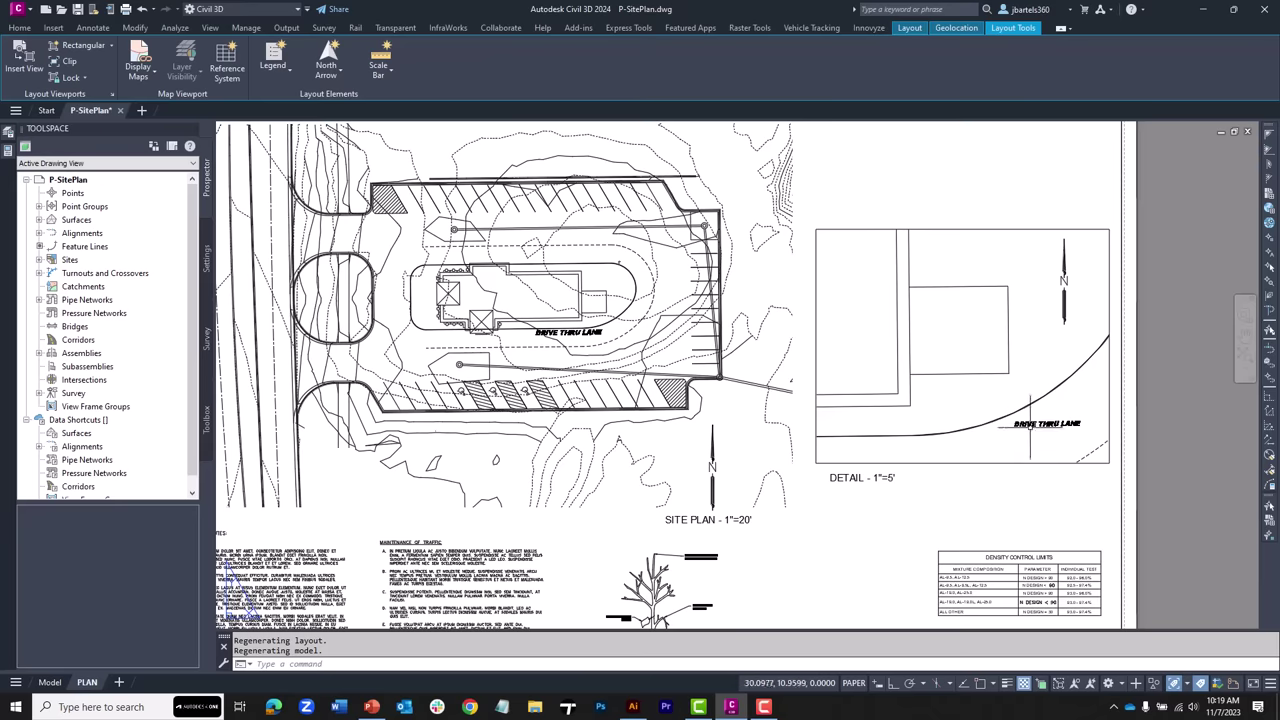
{"action": "double_click", "coordinate": [1000, 441]}
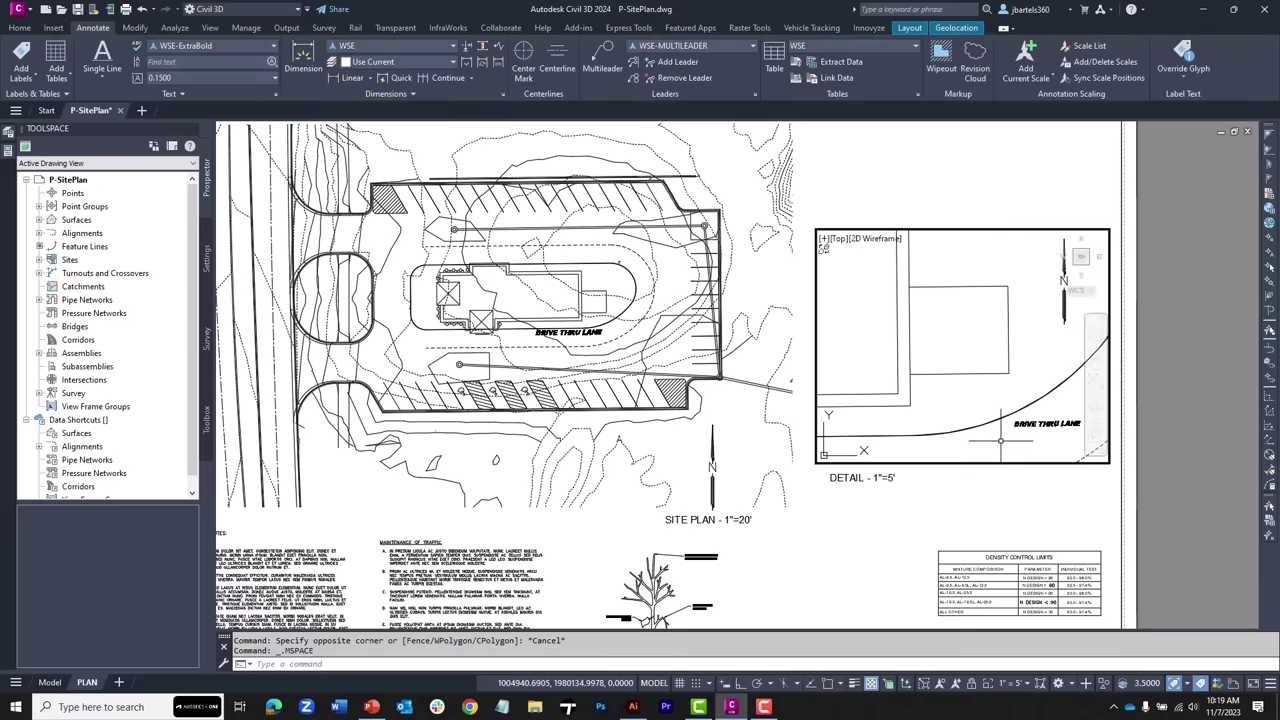
{"action": "type", "text": "line"}
{"action": "key", "text": "Return"}
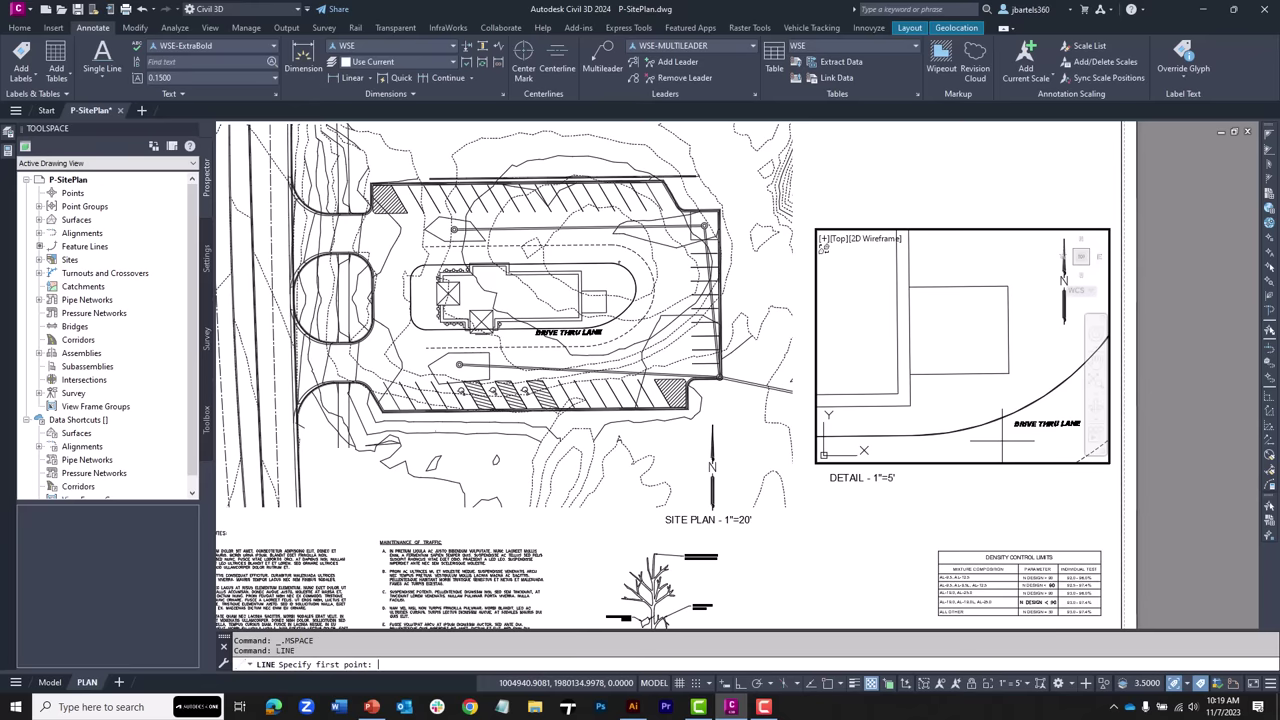
{"action": "left_click", "coordinate": [1012, 437]}
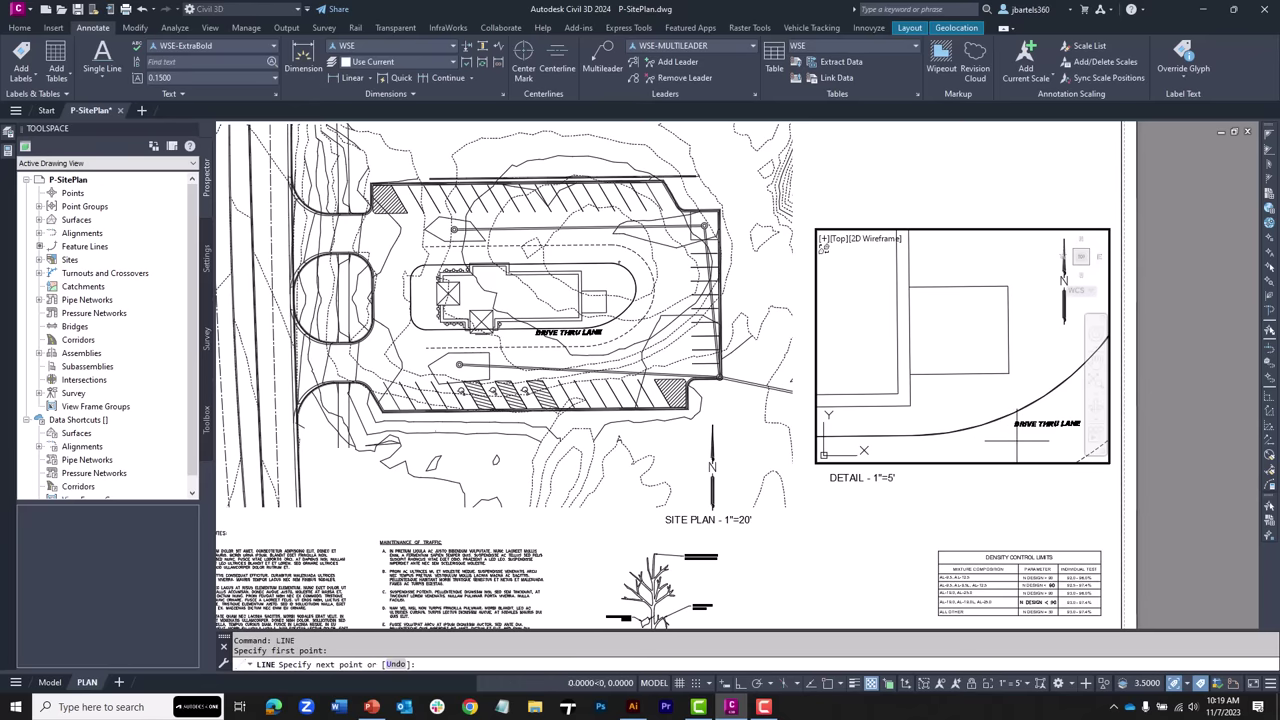
{"action": "left_click", "coordinate": [1070, 408]}
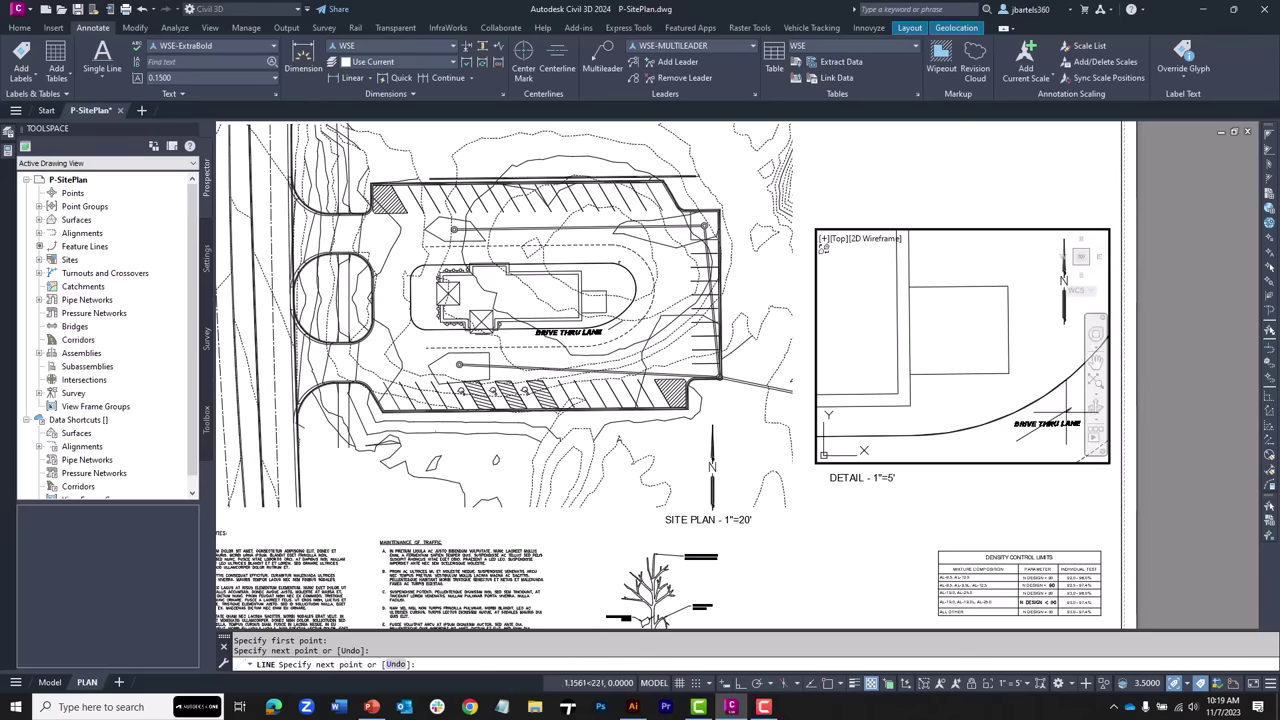
{"action": "key", "text": "Escape"}
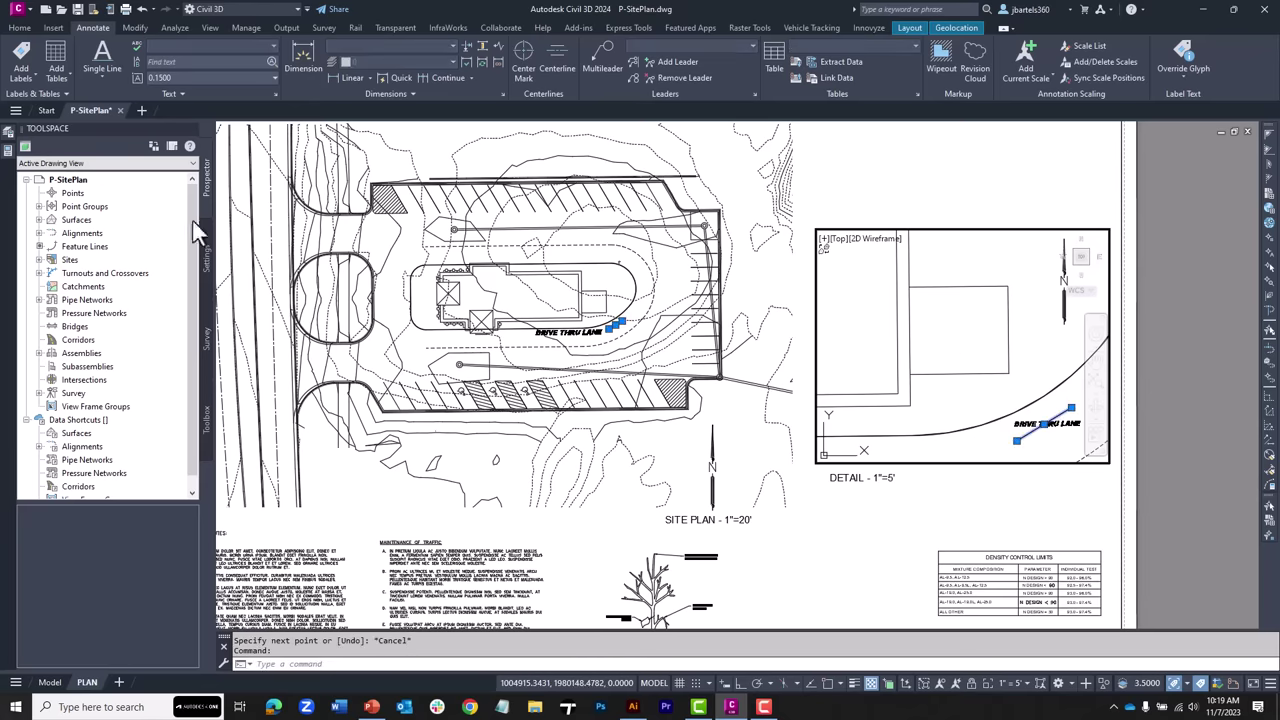
{"action": "mouse_move", "coordinate": [8, 157]}
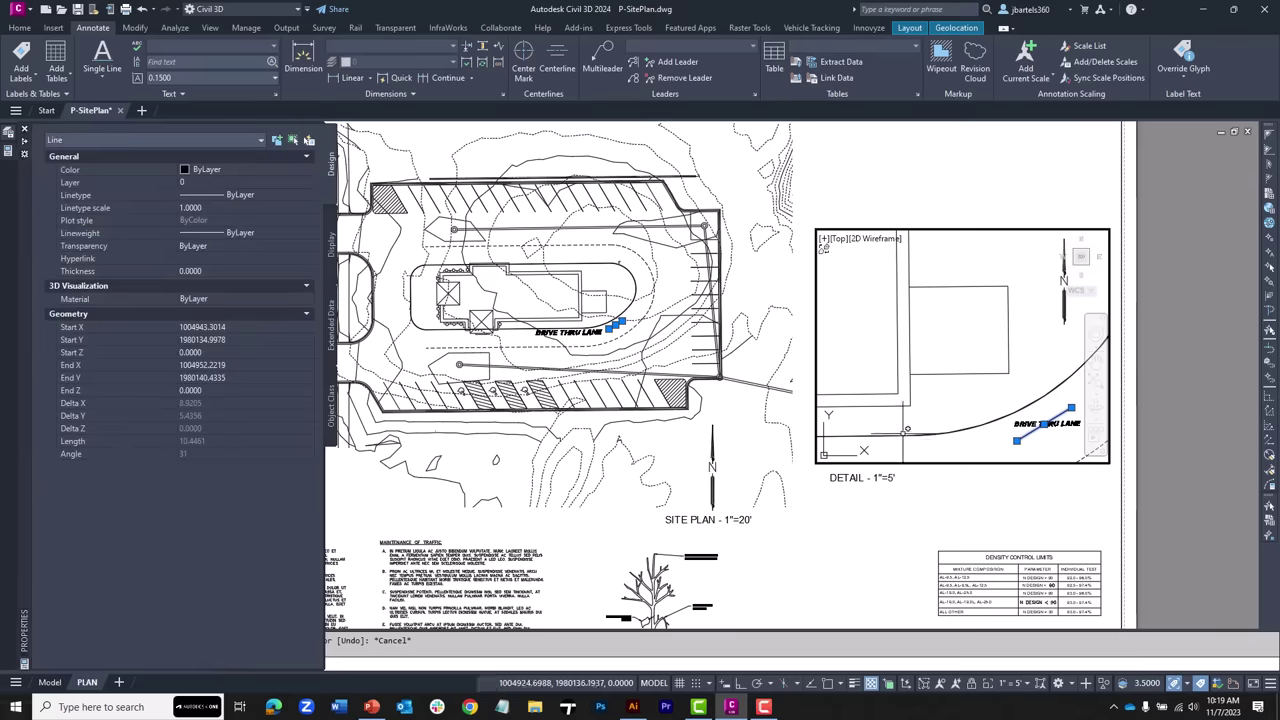
{"action": "key", "text": "Delete"}
Step: Set the rotation of the DRIVE THRU LANE text in the detail viewport to 31
{"action": "left_click", "coordinate": [1015, 425]}
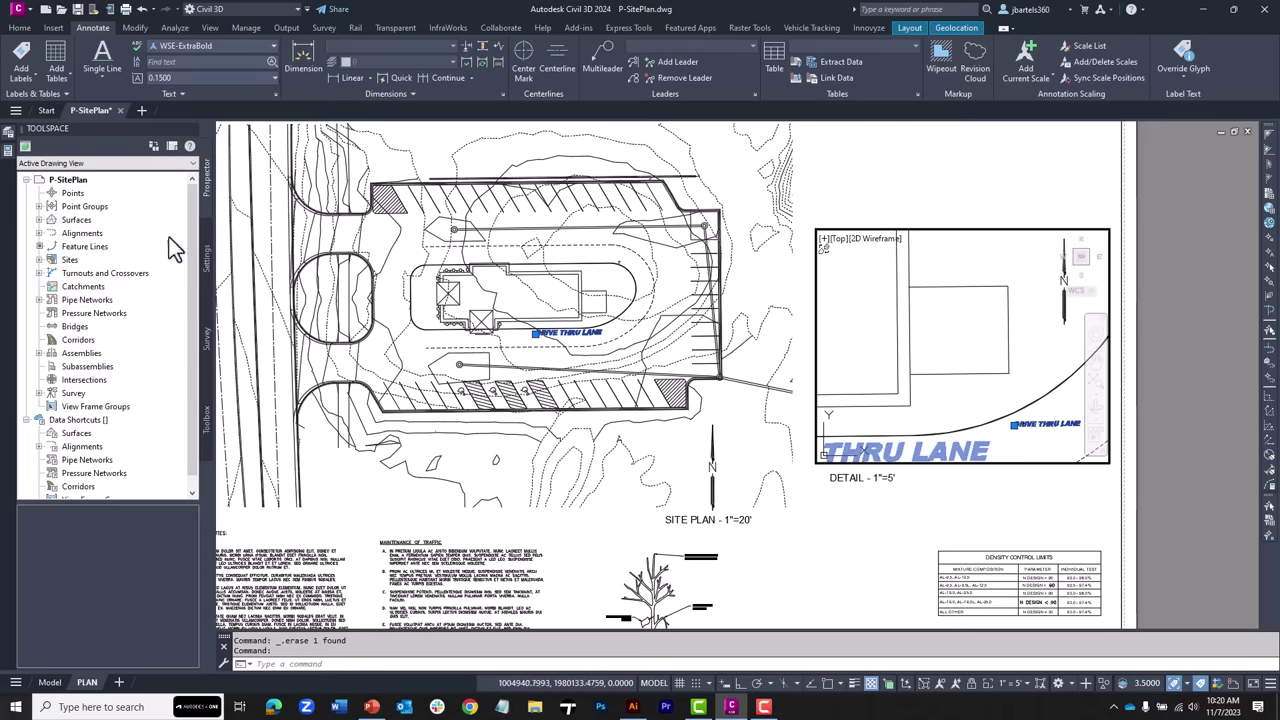
{"action": "left_click", "coordinate": [10, 158]}
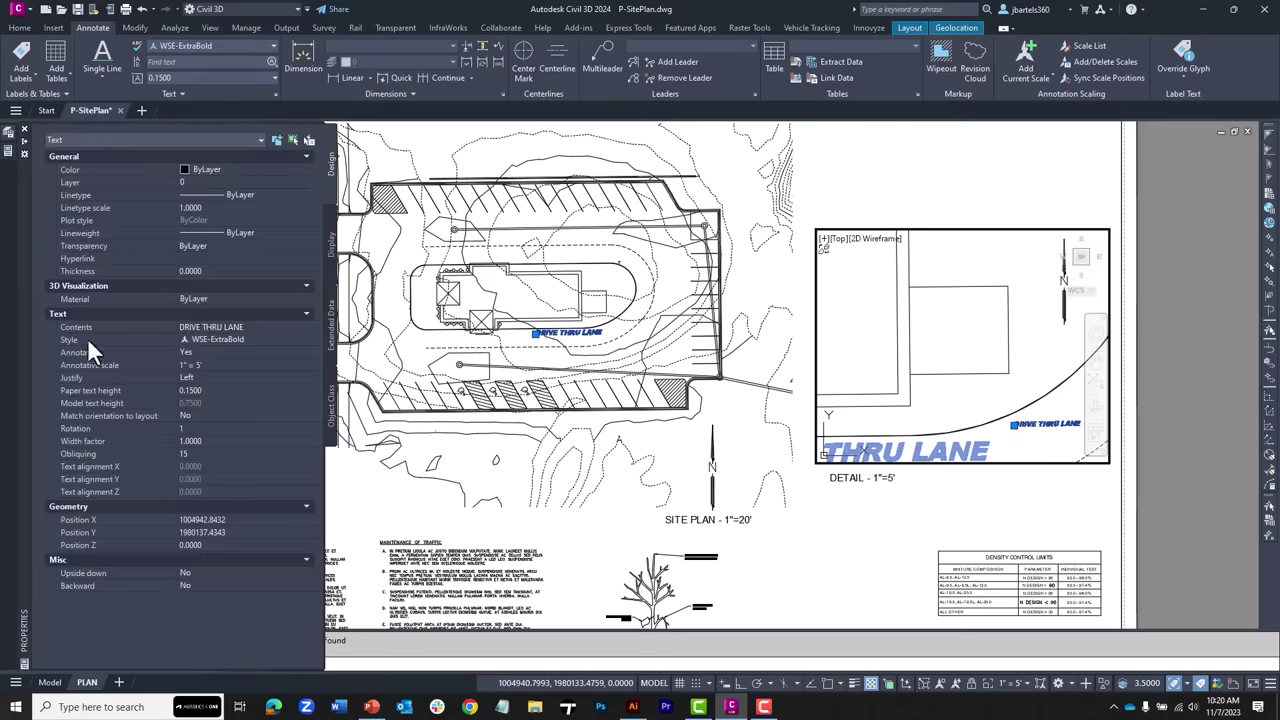
{"action": "left_click", "coordinate": [190, 428]}
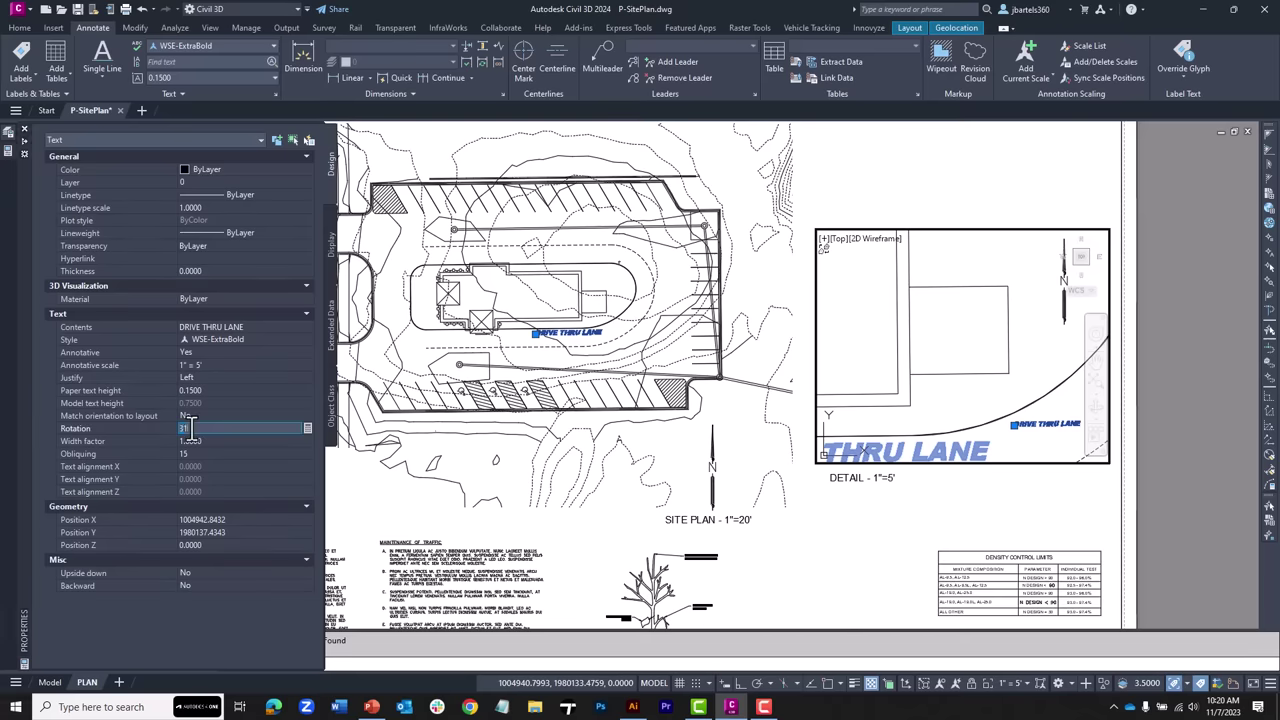
{"action": "type", "text": "31"}
{"action": "key", "text": "Return"}
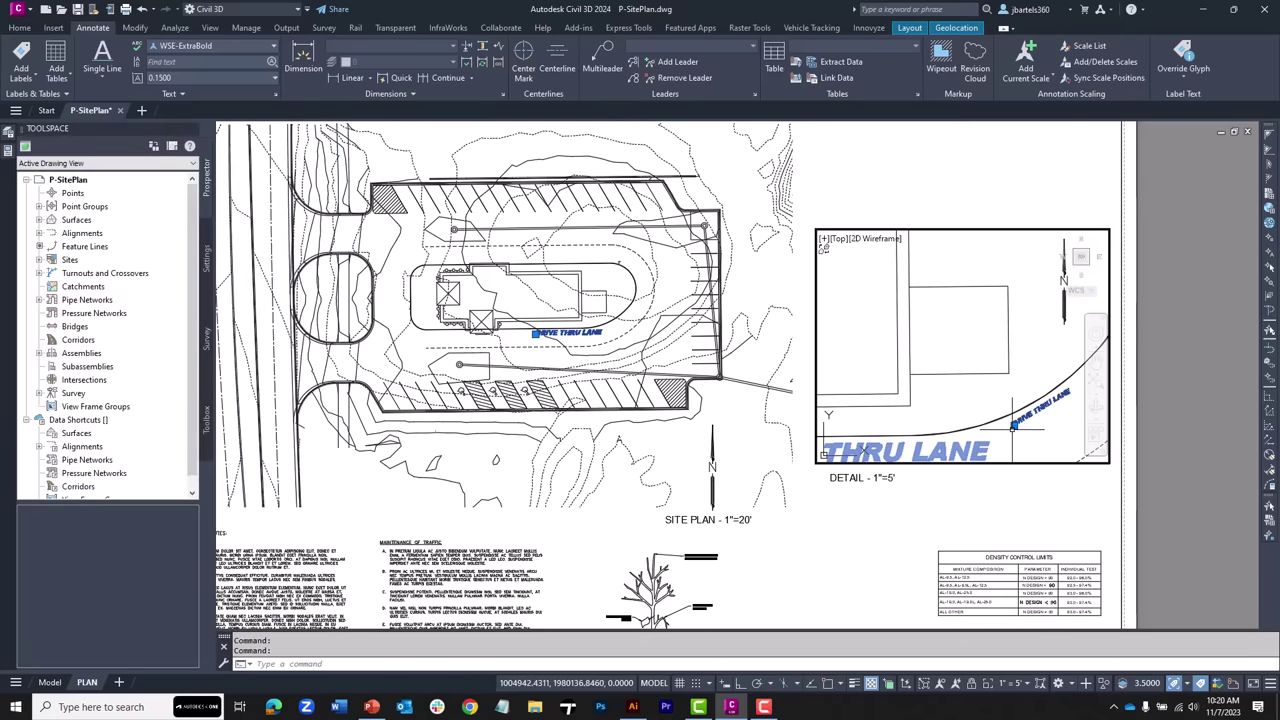
Step: Move the rotated DRIVE THRU LANE text about 2.1 units down and to the left, clear of the curve, and return to paper space
{"action": "left_click", "coordinate": [1014, 425]}
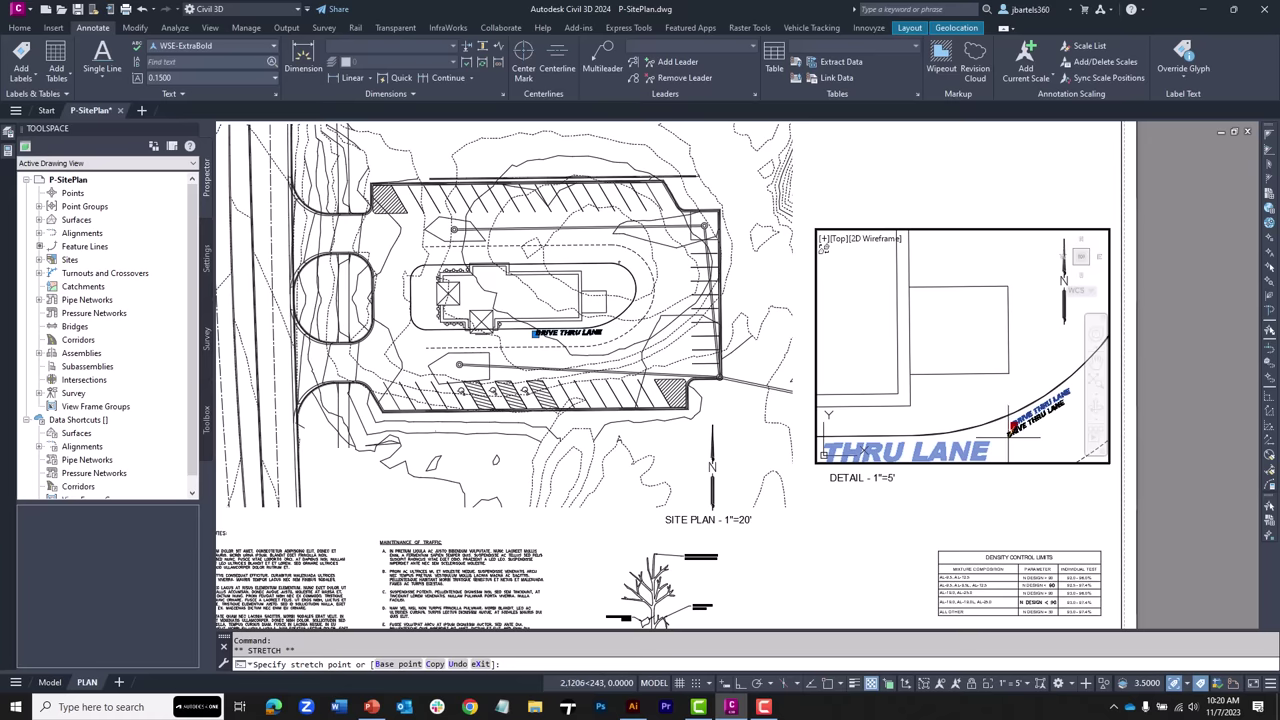
{"action": "key", "text": "Escape"}
{"action": "double_click", "coordinate": [1008, 476]}
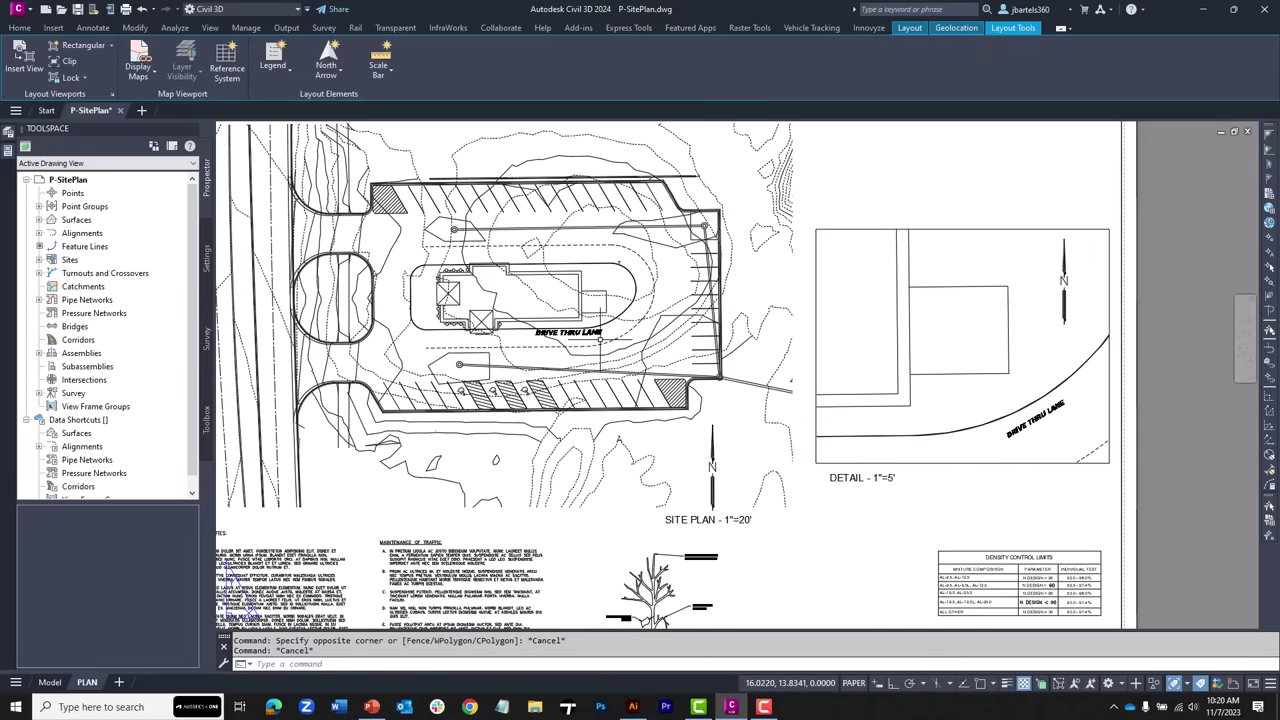
Step: In the PLAN layout's 1"=5' detail viewport, change the lane text to DRIVE THROUGH LANE and return to paper space
{"action": "middle_click_drag", "start_coordinate": [975, 414], "coordinate": [881, 424]}
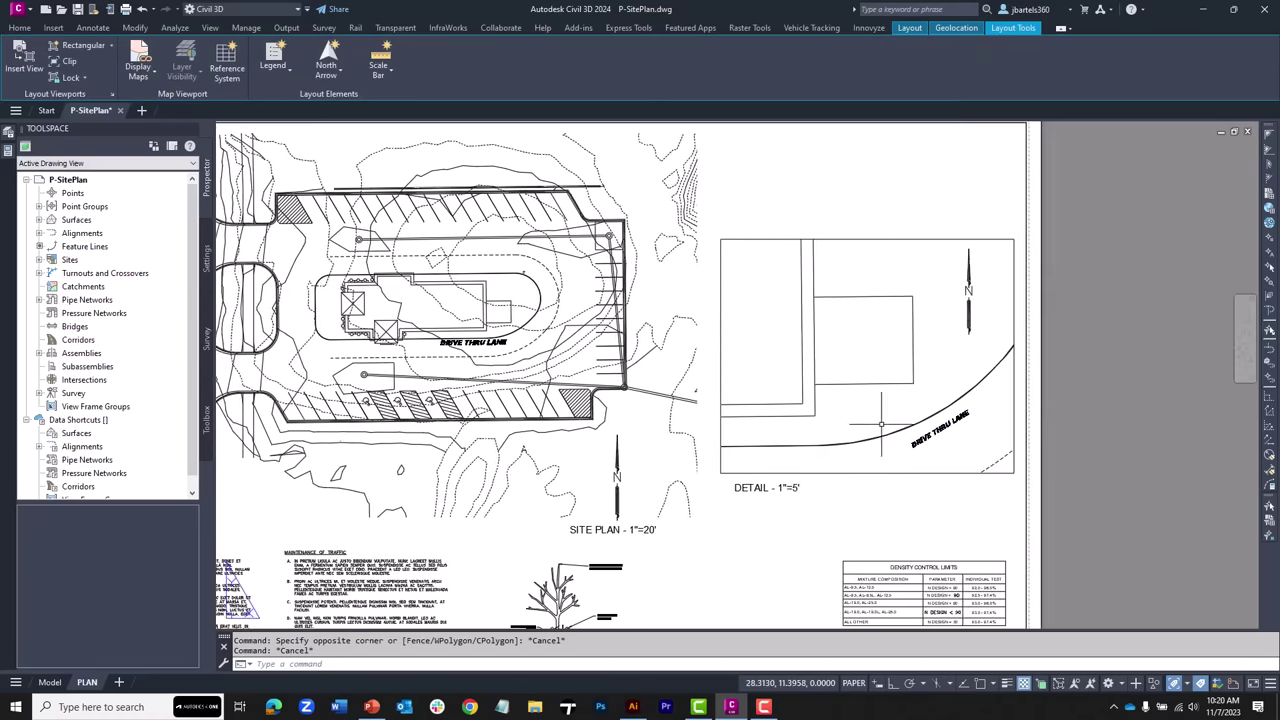
{"action": "scroll", "coordinate": [881, 424], "scroll_direction": "up", "scroll_amount": 2}
{"action": "double_click", "coordinate": [933, 440]}
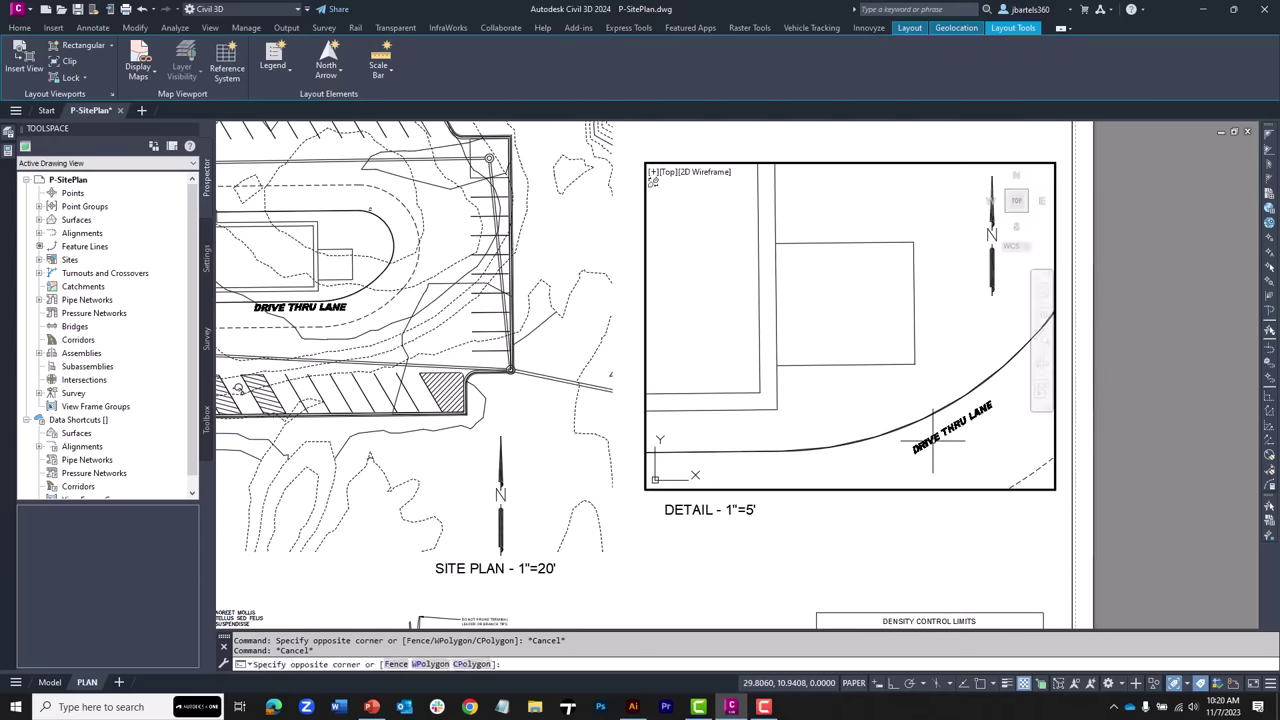
{"action": "double_click", "coordinate": [933, 440]}
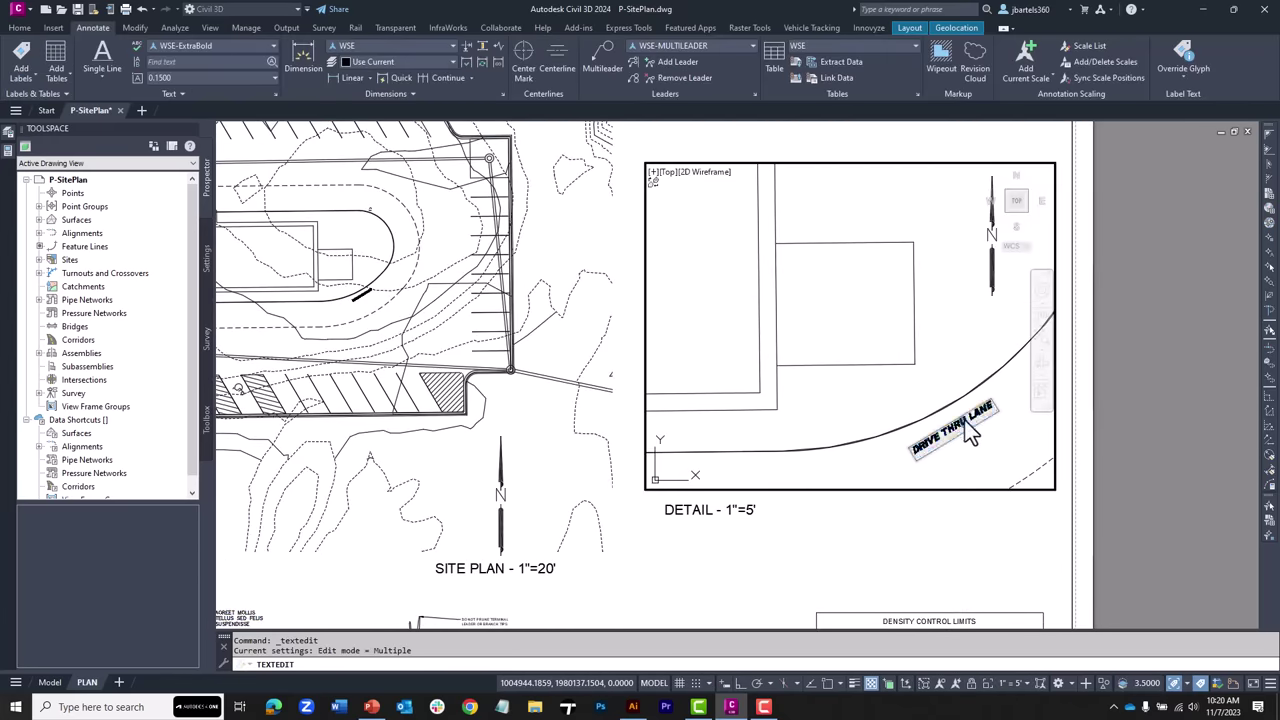
{"action": "type", "text": "DRIVE THROUGH LANE"}
{"action": "key", "text": "Return"}
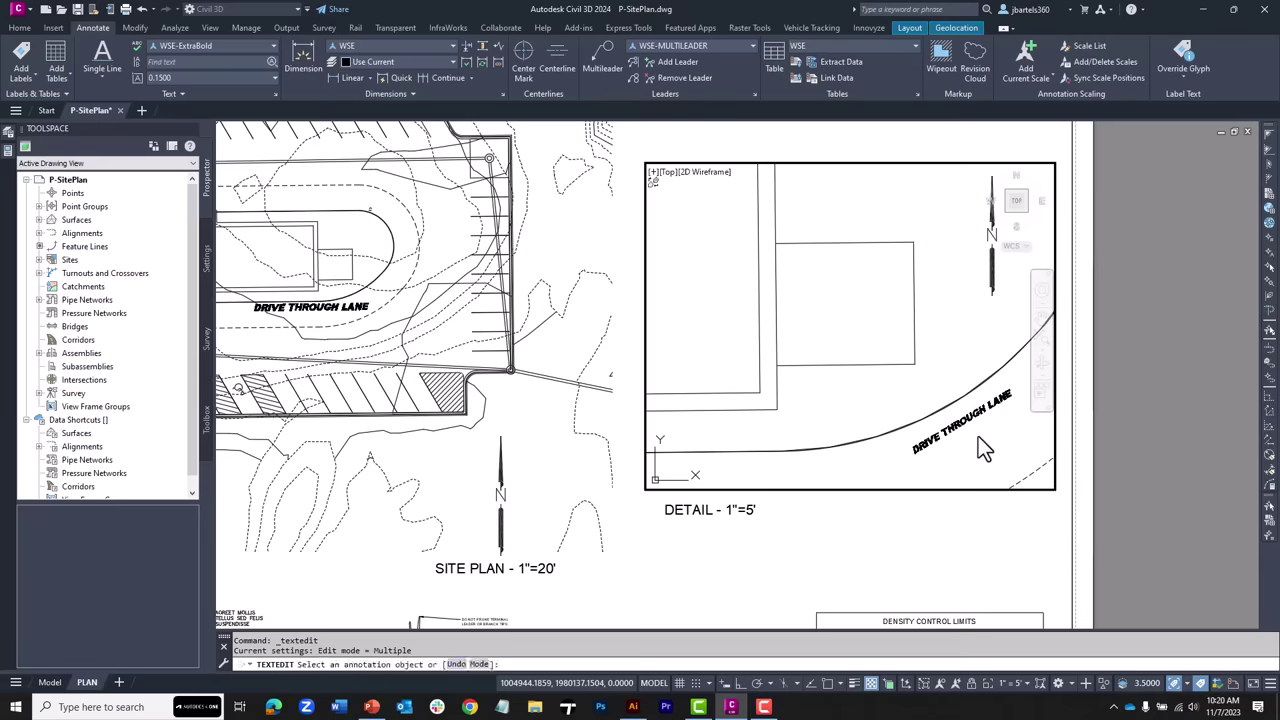
{"action": "key", "text": "Escape"}
{"action": "double_click", "coordinate": [877, 523]}
{"action": "middle_click_drag", "start_coordinate": [908, 505], "coordinate": [932, 507]}
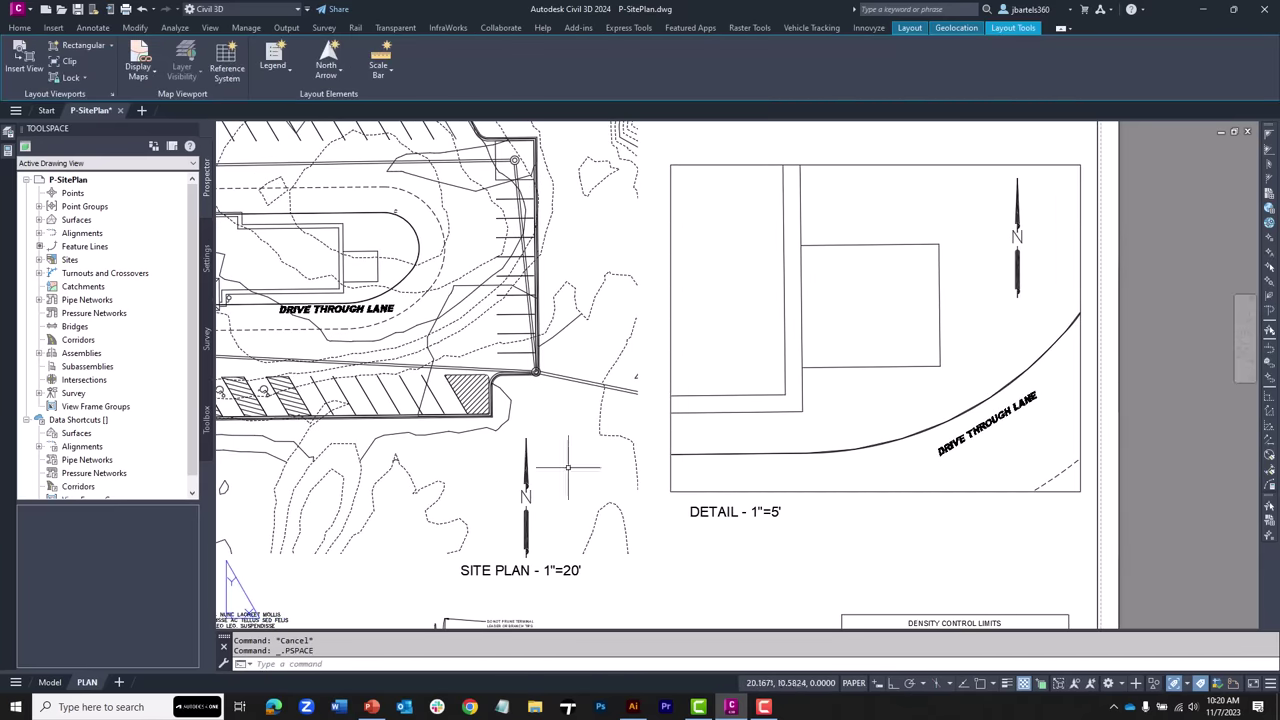
{"action": "middle_click_drag", "start_coordinate": [641, 488], "coordinate": [724, 481]}
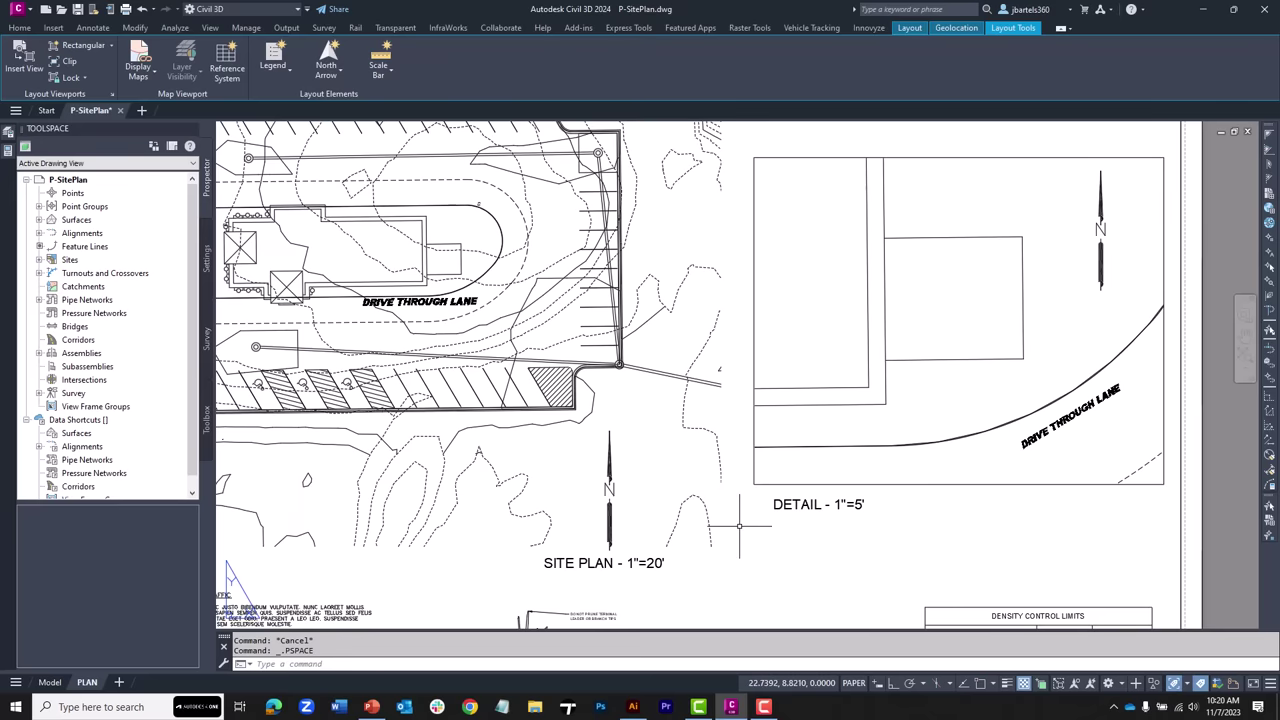
{"action": "scroll", "coordinate": [739, 525], "scroll_direction": "down", "scroll_amount": 3}
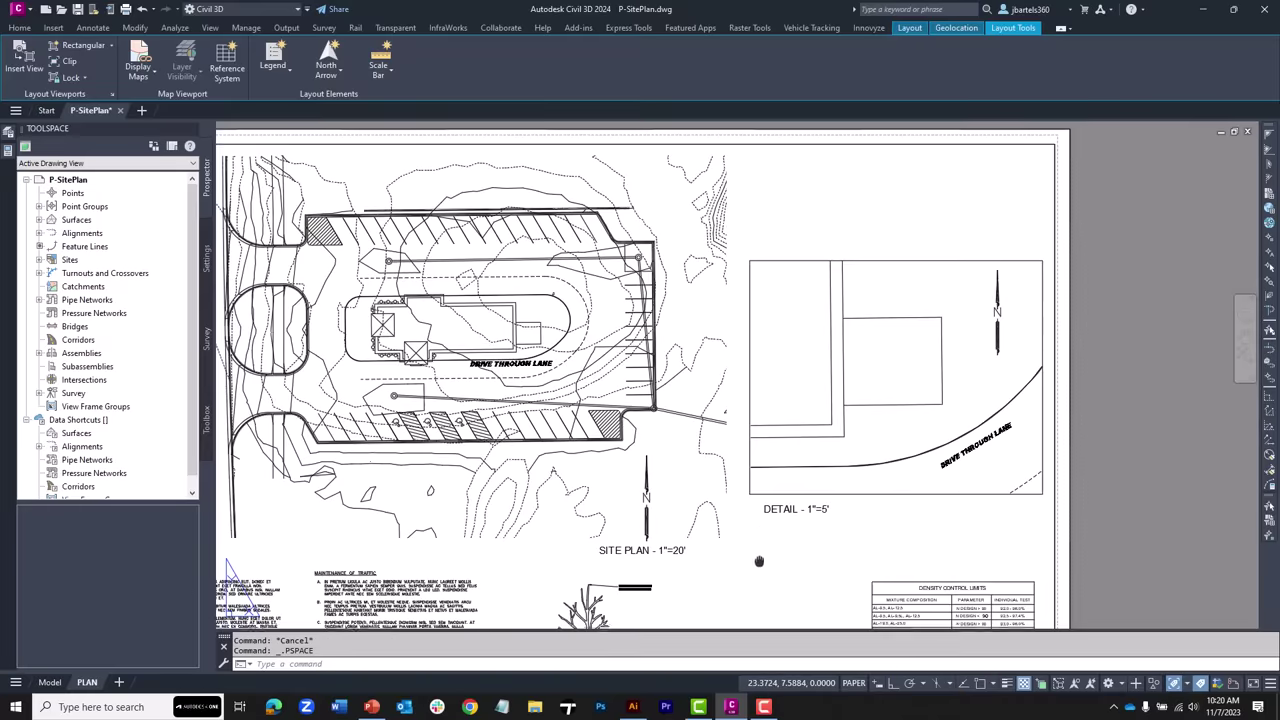
{"action": "middle_click_drag", "start_coordinate": [759, 563], "coordinate": [778, 394]}
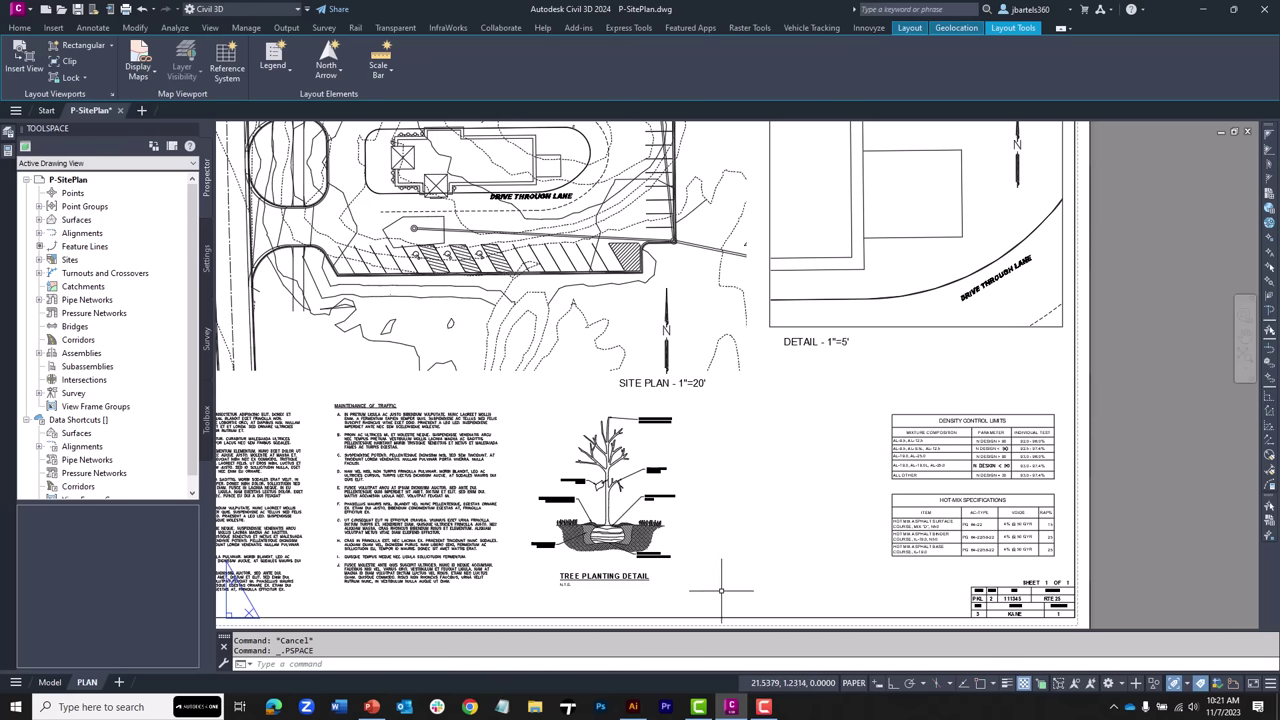
Step: Switch to Adobe Illustrator and open chicken-waffles-logo.jpg from the exercise files' images folder
{"action": "left_click", "coordinate": [633, 707]}
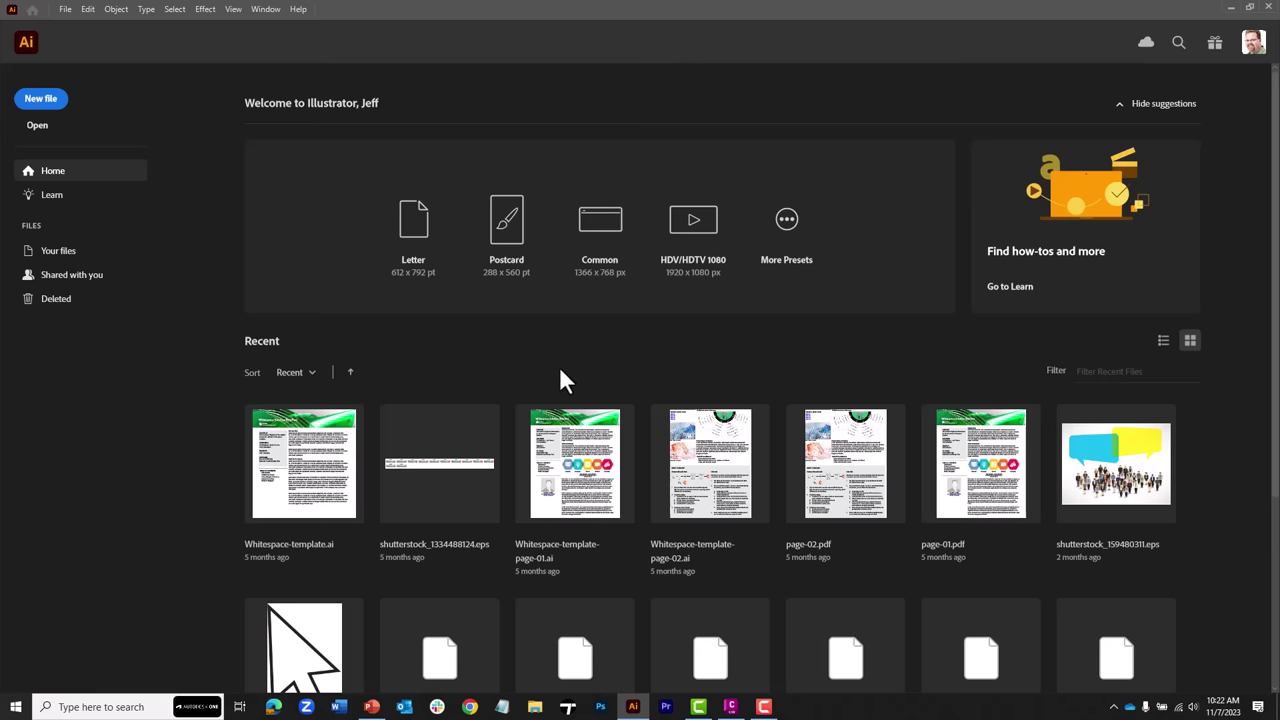
{"action": "left_click", "coordinate": [65, 10]}
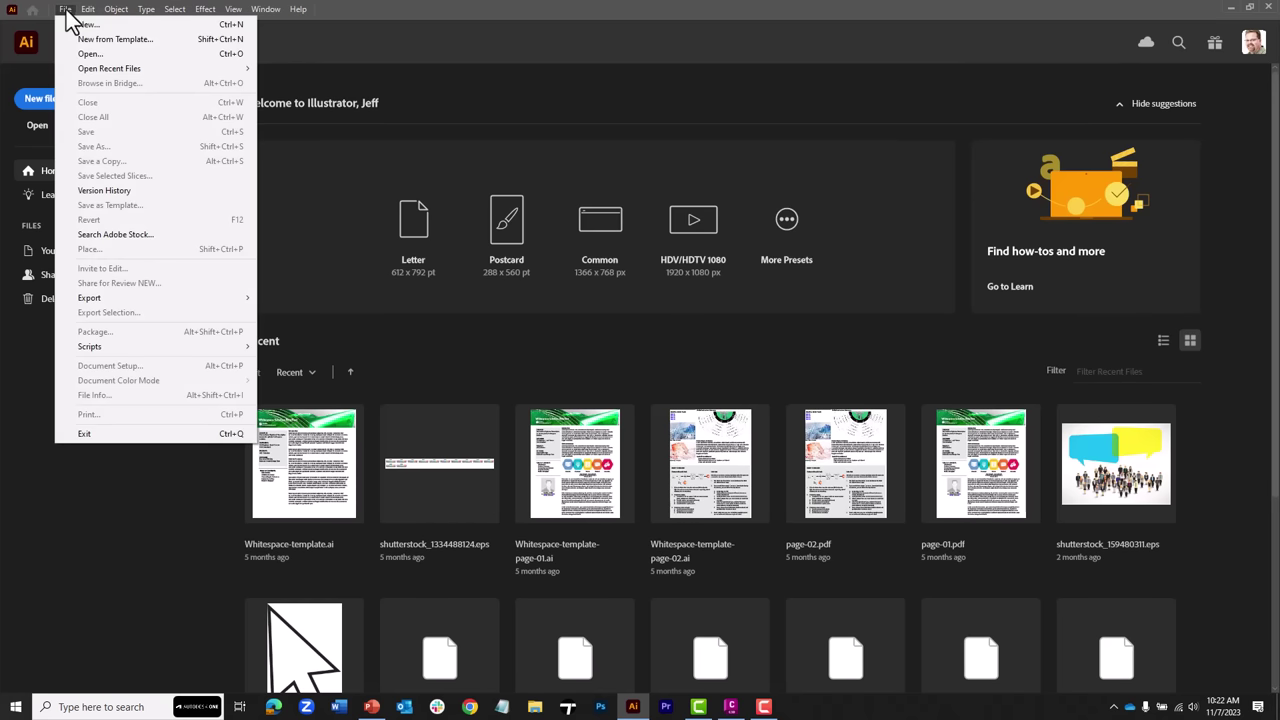
{"action": "left_click", "coordinate": [86, 54]}
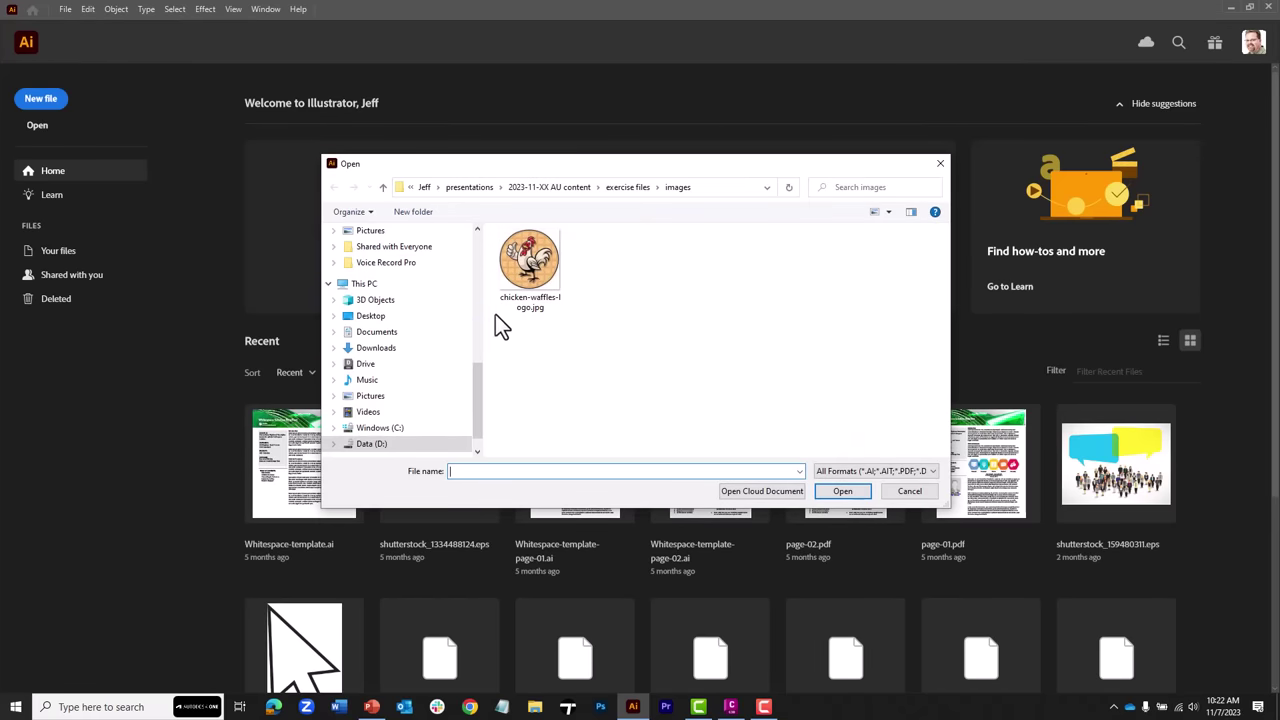
{"action": "left_click", "coordinate": [530, 271]}
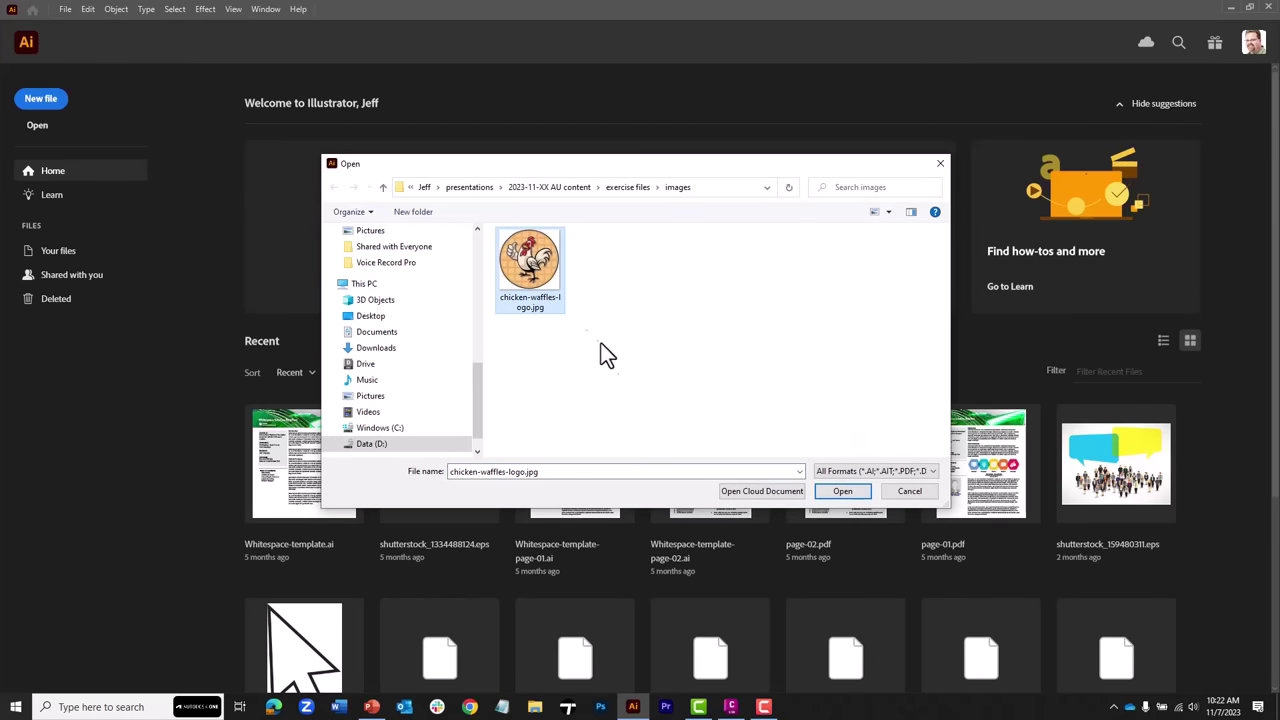
{"action": "left_click", "coordinate": [840, 491]}
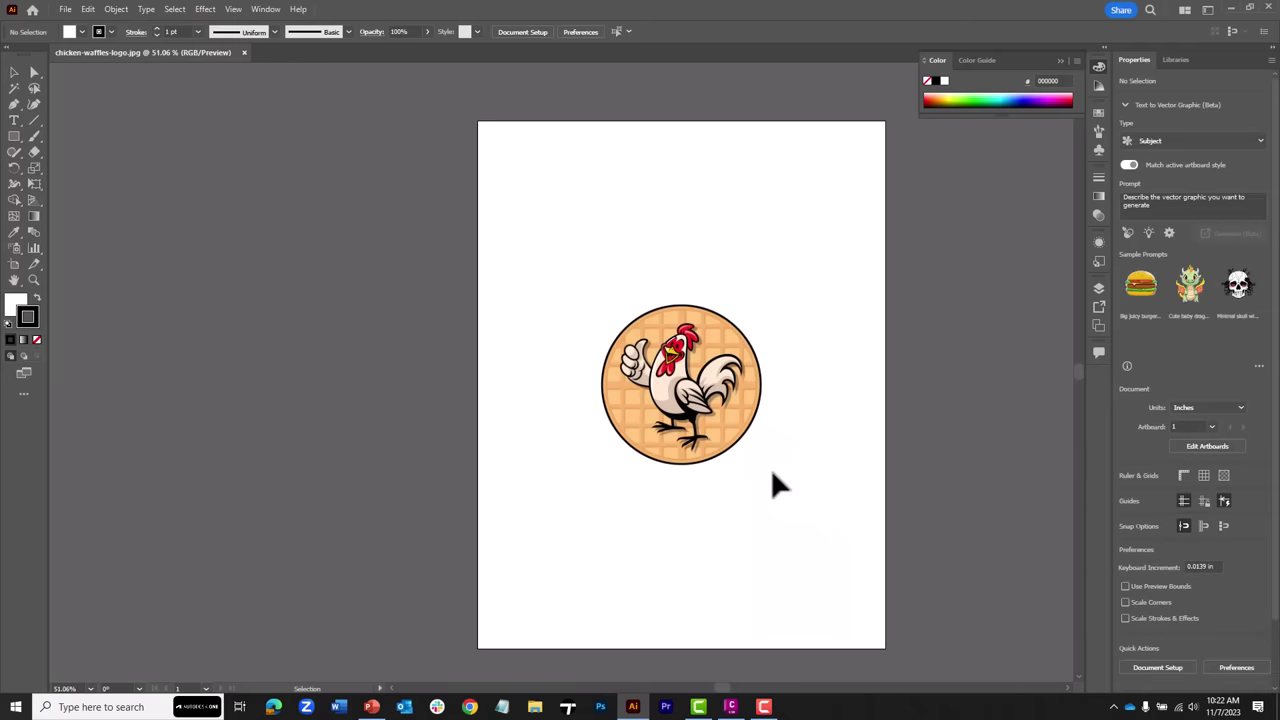
Step: Trace the entire chicken and waffle logo image with Image Trace, using the High Fidelity Photo preset
{"action": "left_click", "coordinate": [33, 280]}
{"action": "left_click", "coordinate": [592, 406]}
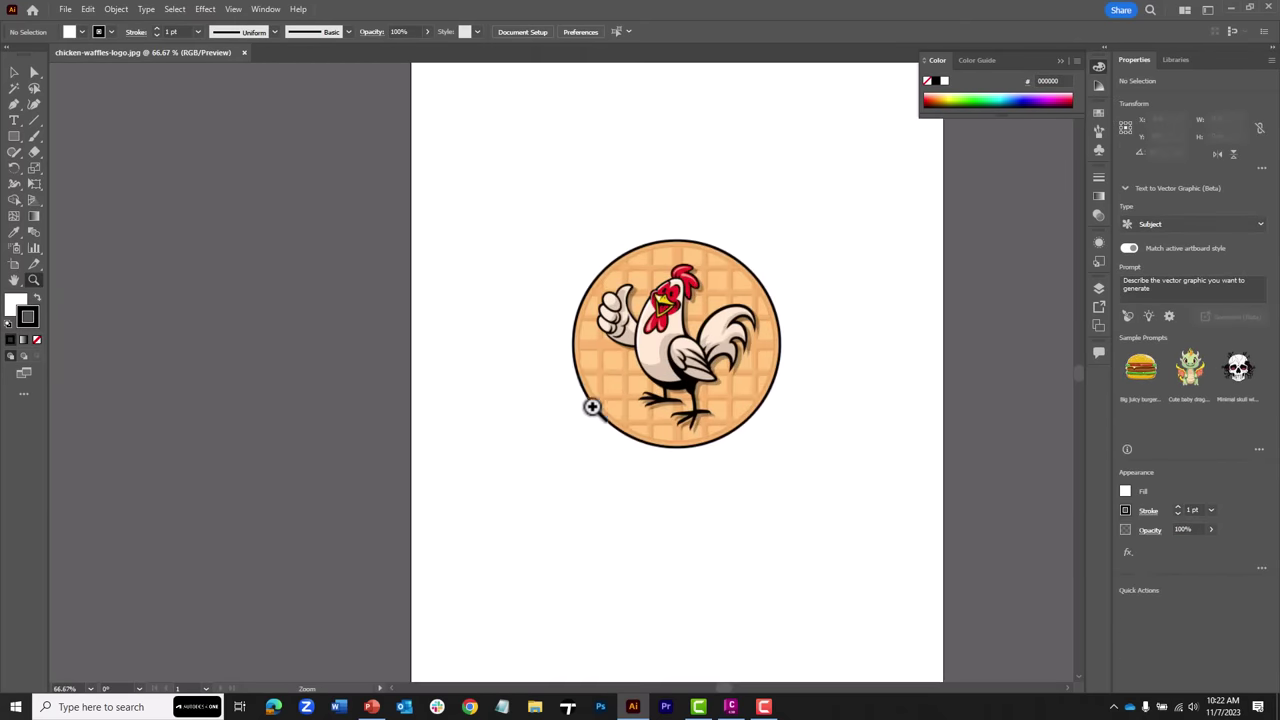
{"action": "left_click", "coordinate": [585, 355]}
{"action": "left_click", "coordinate": [661, 378]}
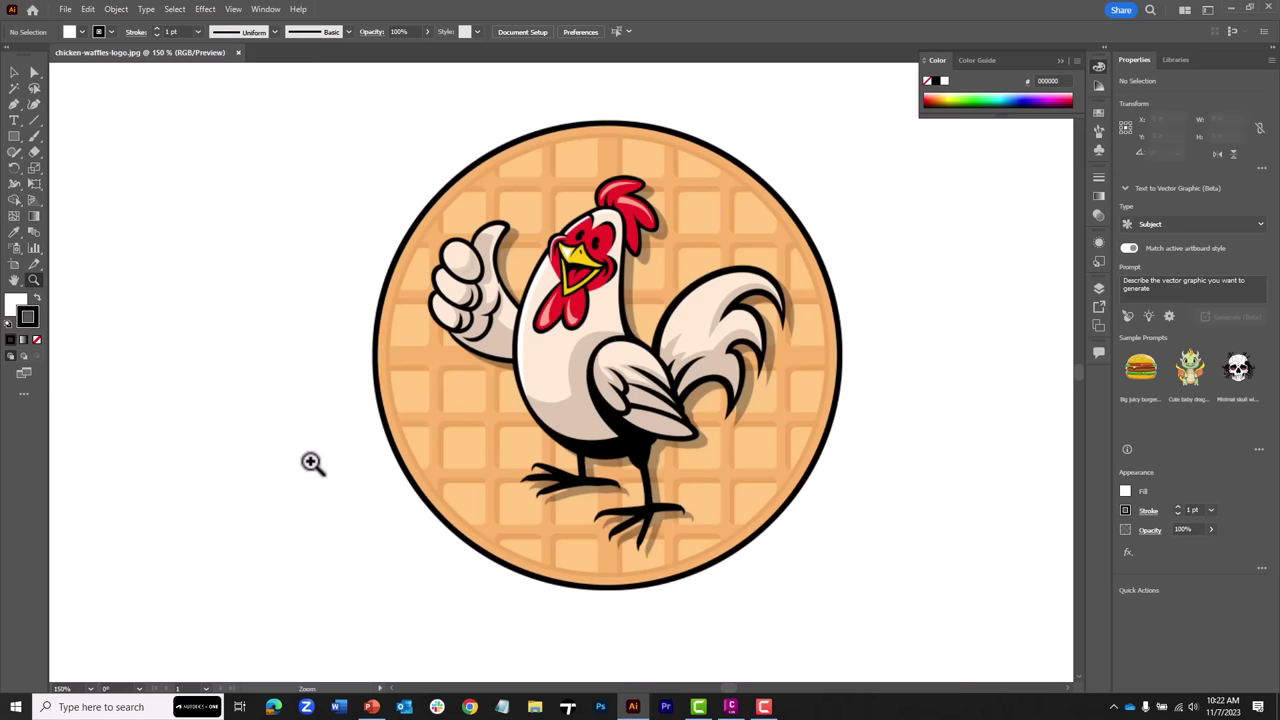
{"action": "left_click", "coordinate": [266, 9]}
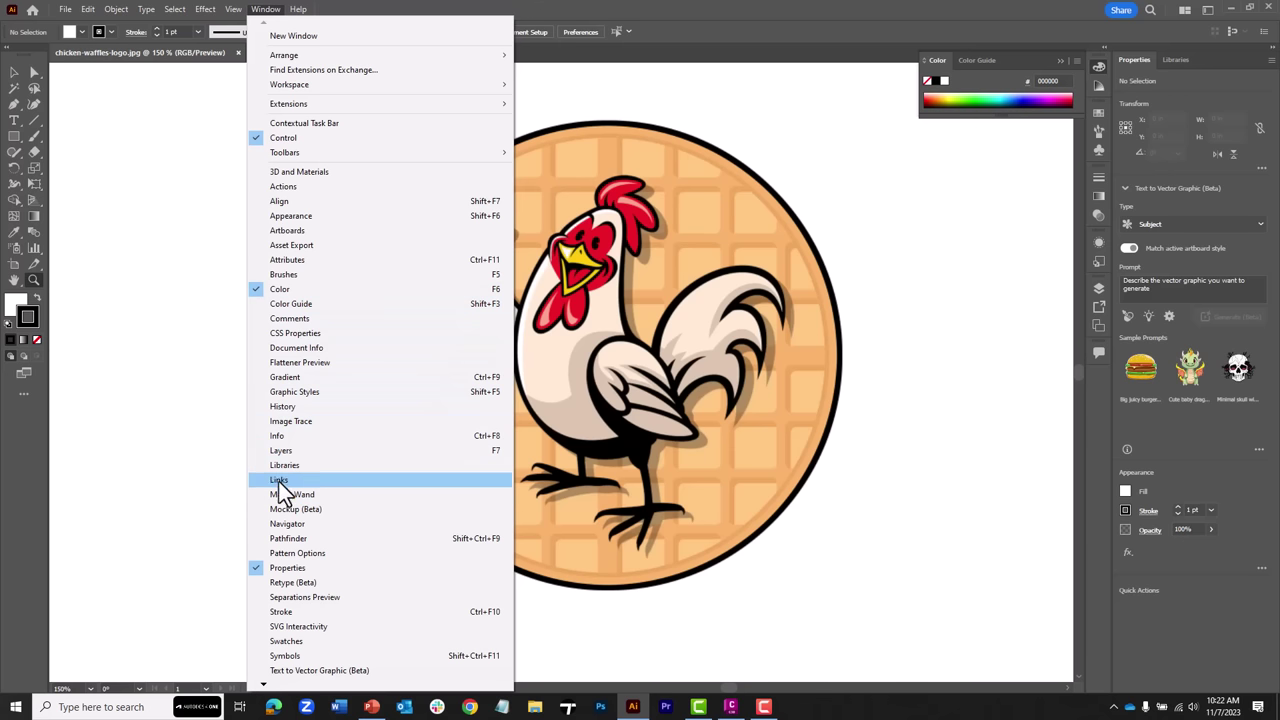
{"action": "left_click", "coordinate": [277, 421]}
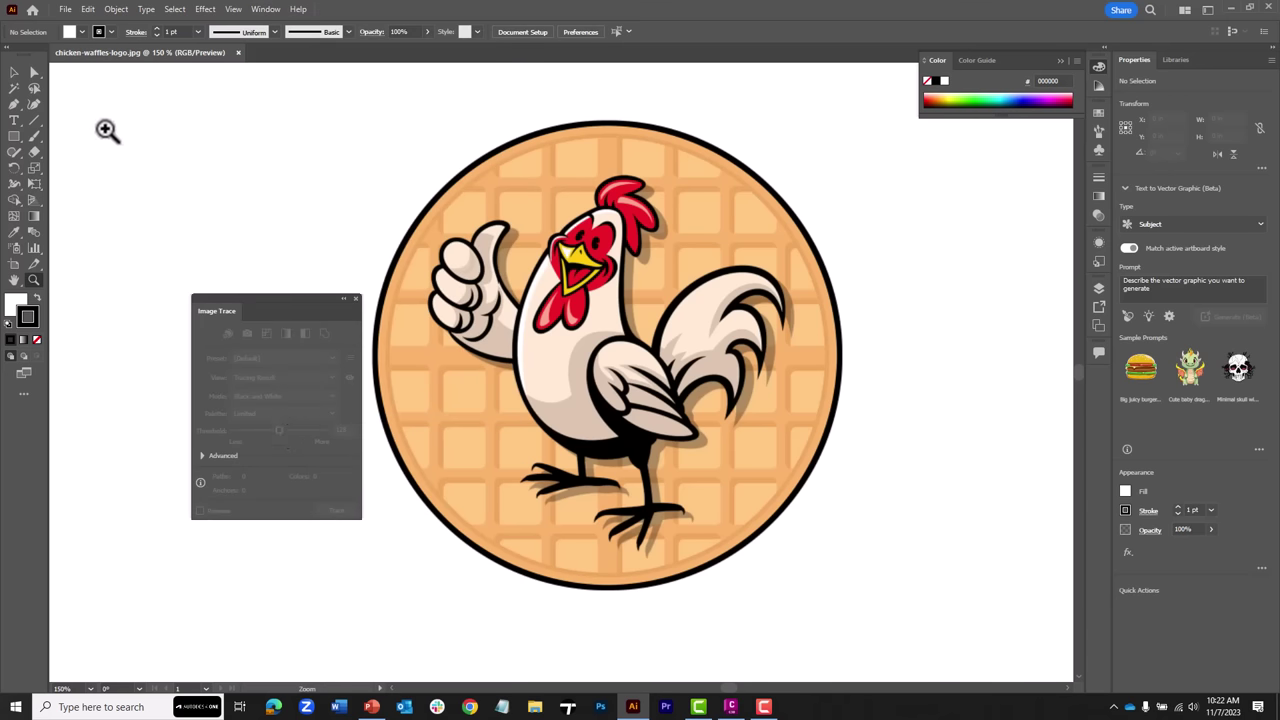
{"action": "left_click", "coordinate": [14, 72]}
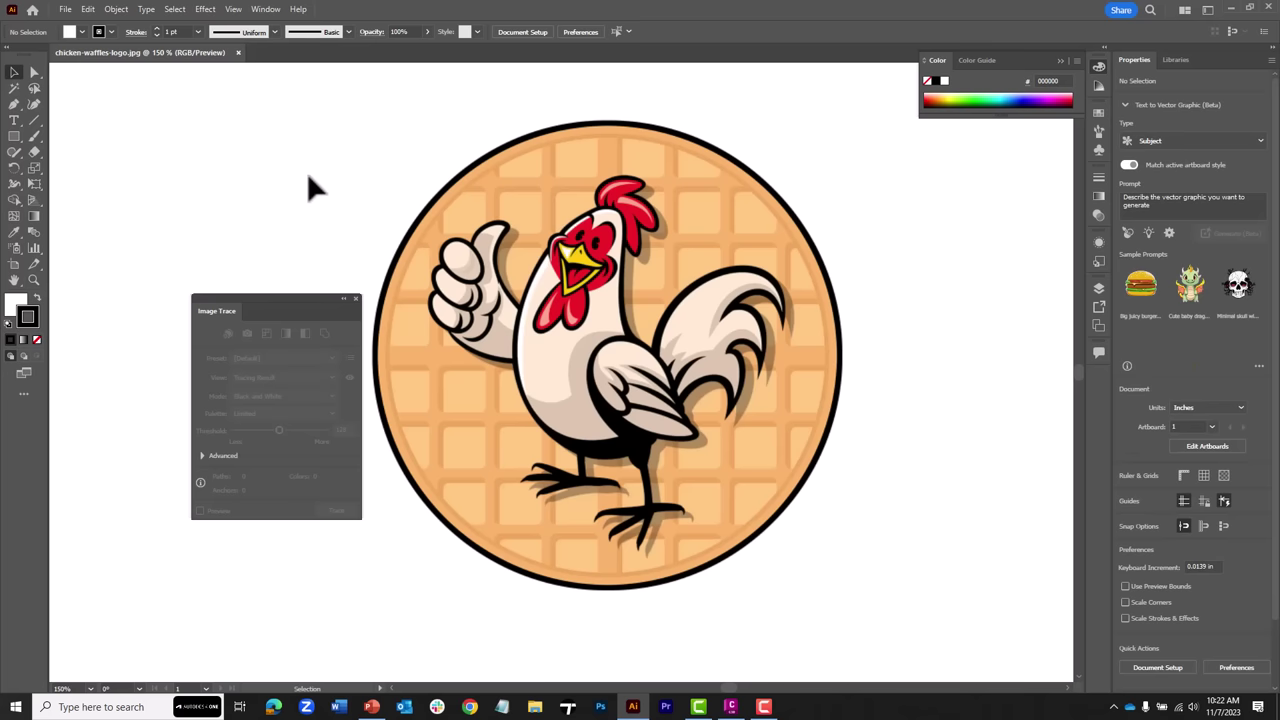
{"action": "key", "text": "ctrl+a"}
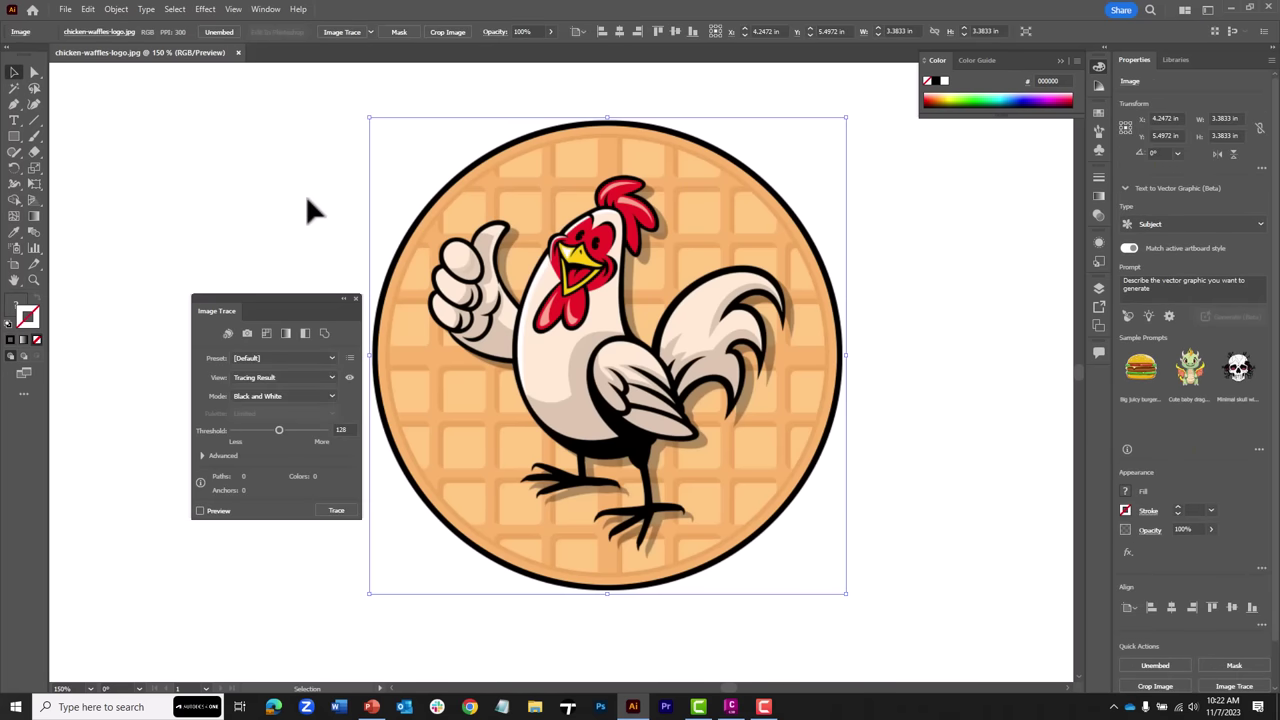
{"action": "left_click", "coordinate": [281, 357]}
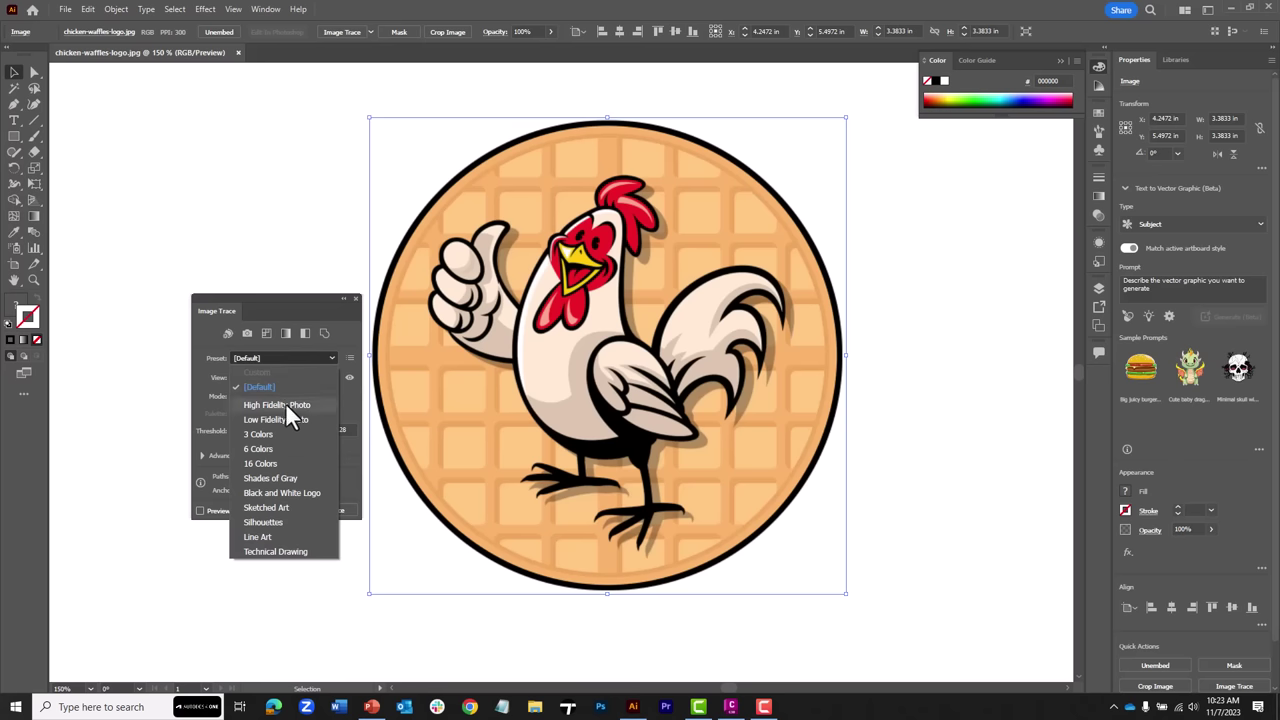
{"action": "left_click", "coordinate": [285, 404]}
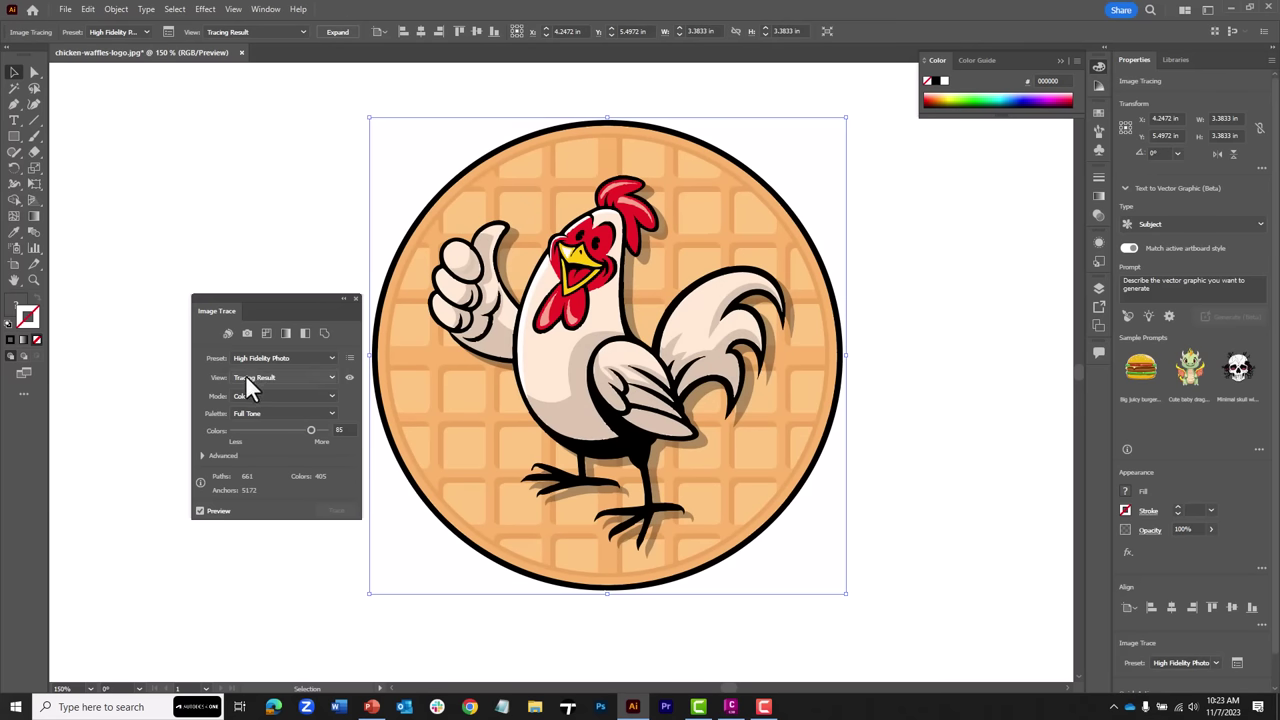
Step: View the tracing result with outlines, reduced to 30 colors, and expand the tracing into vector paths
{"action": "left_click", "coordinate": [281, 378]}
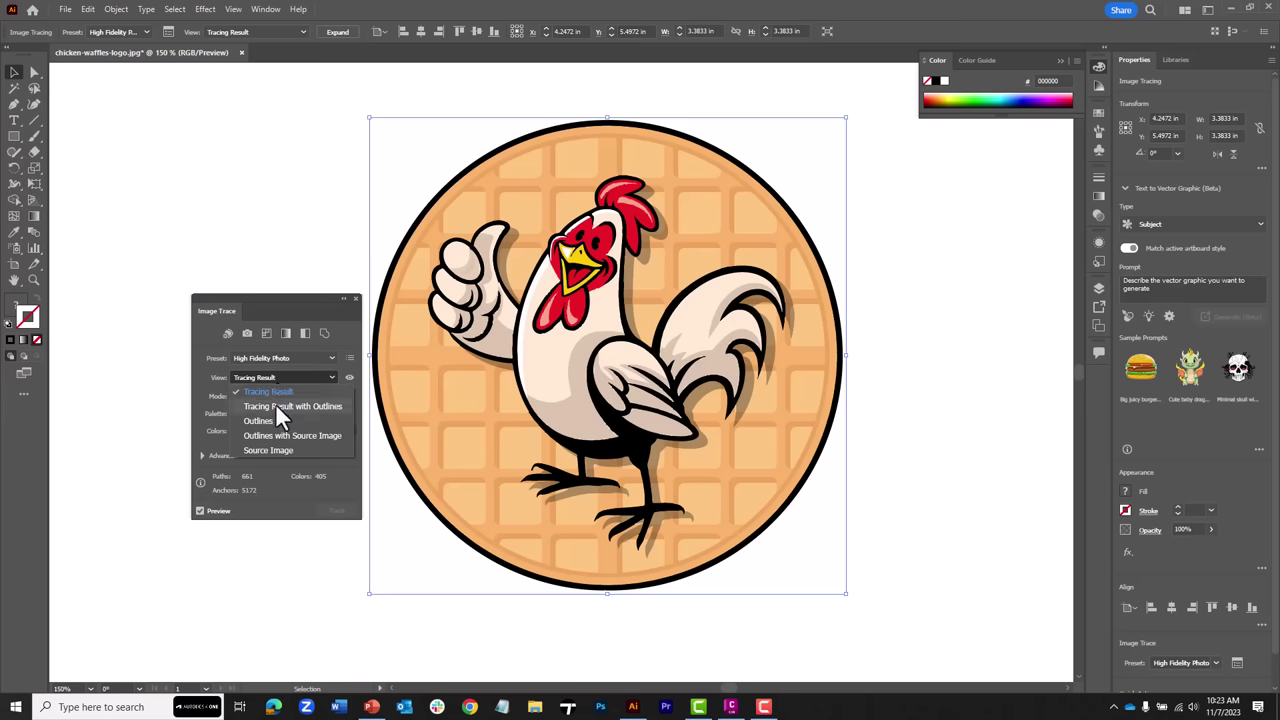
{"action": "left_click", "coordinate": [275, 407]}
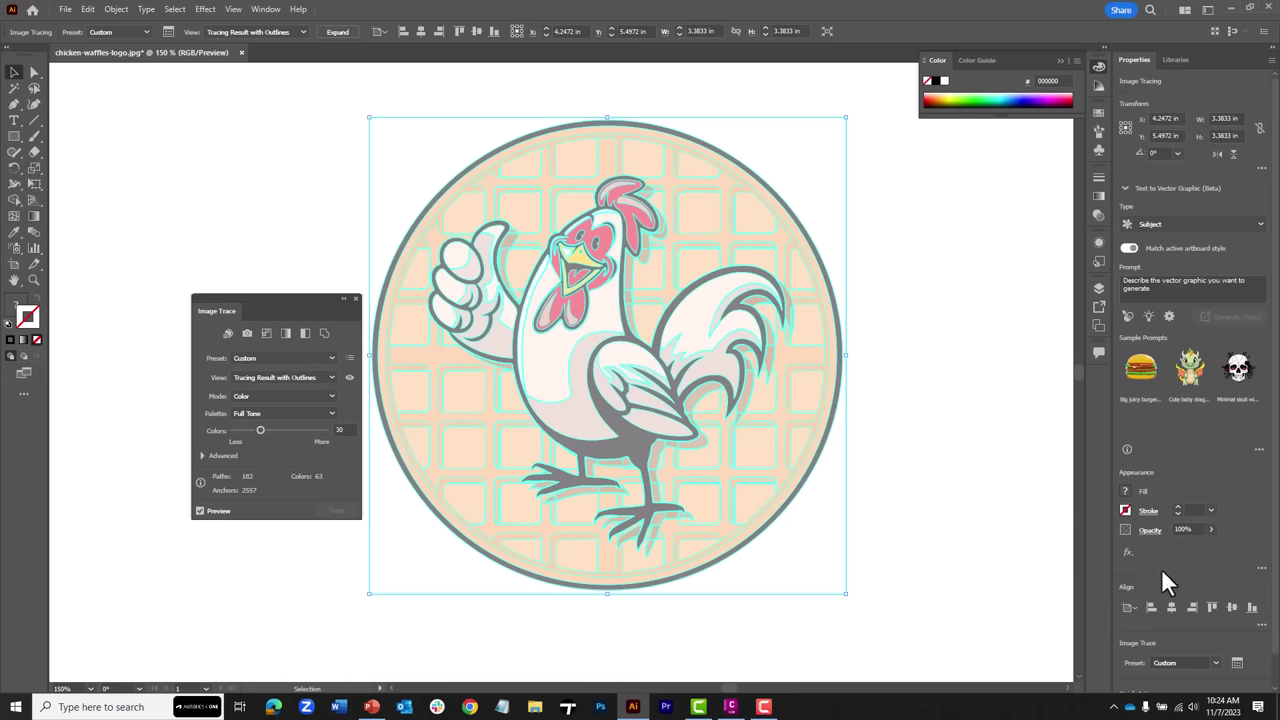
{"action": "scroll", "coordinate": [1161, 568], "scroll_direction": "down", "scroll_amount": 1}
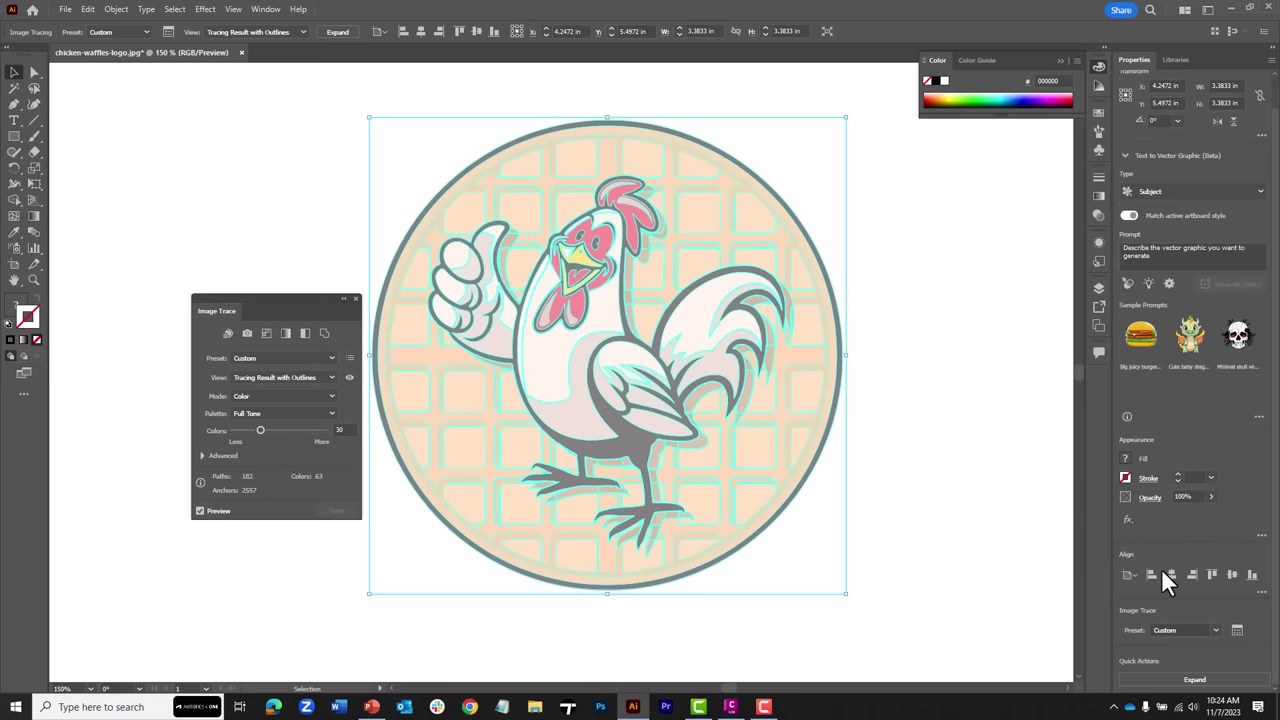
{"action": "left_click", "coordinate": [1192, 680]}
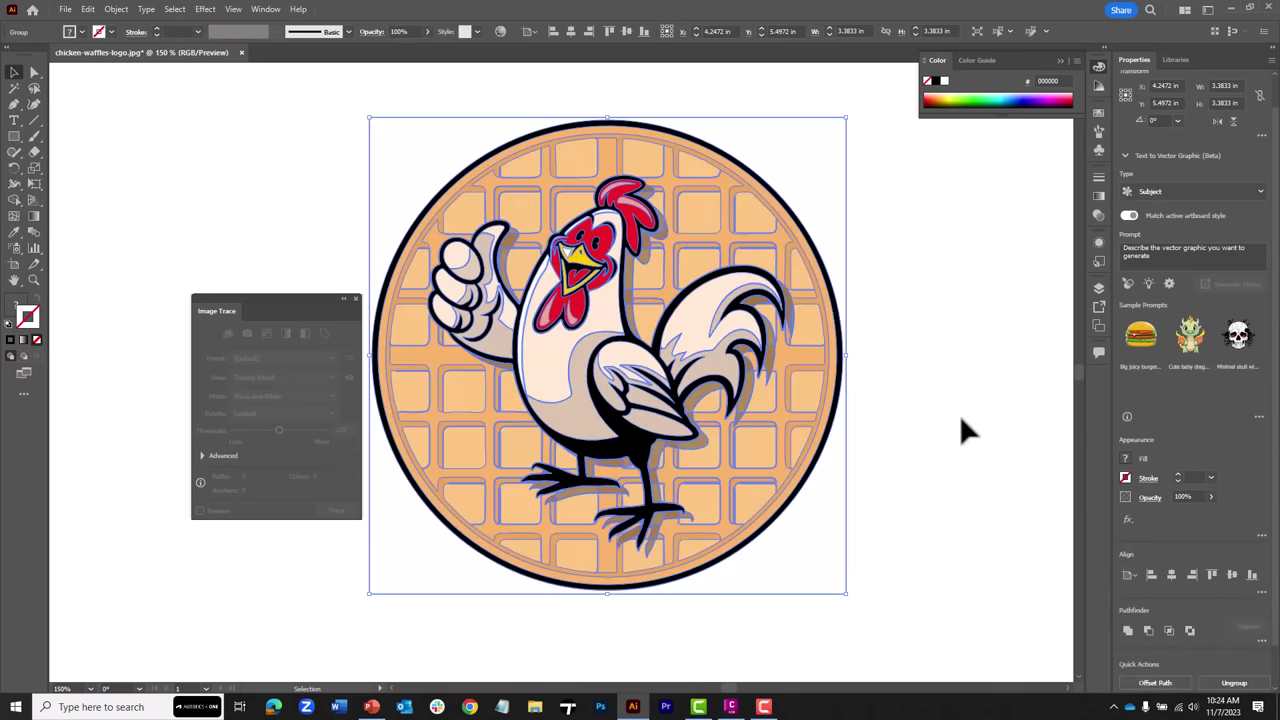
Step: Ungroup the expanded logo artwork into separate paths and clear the selection
{"action": "right_click", "coordinate": [771, 140]}
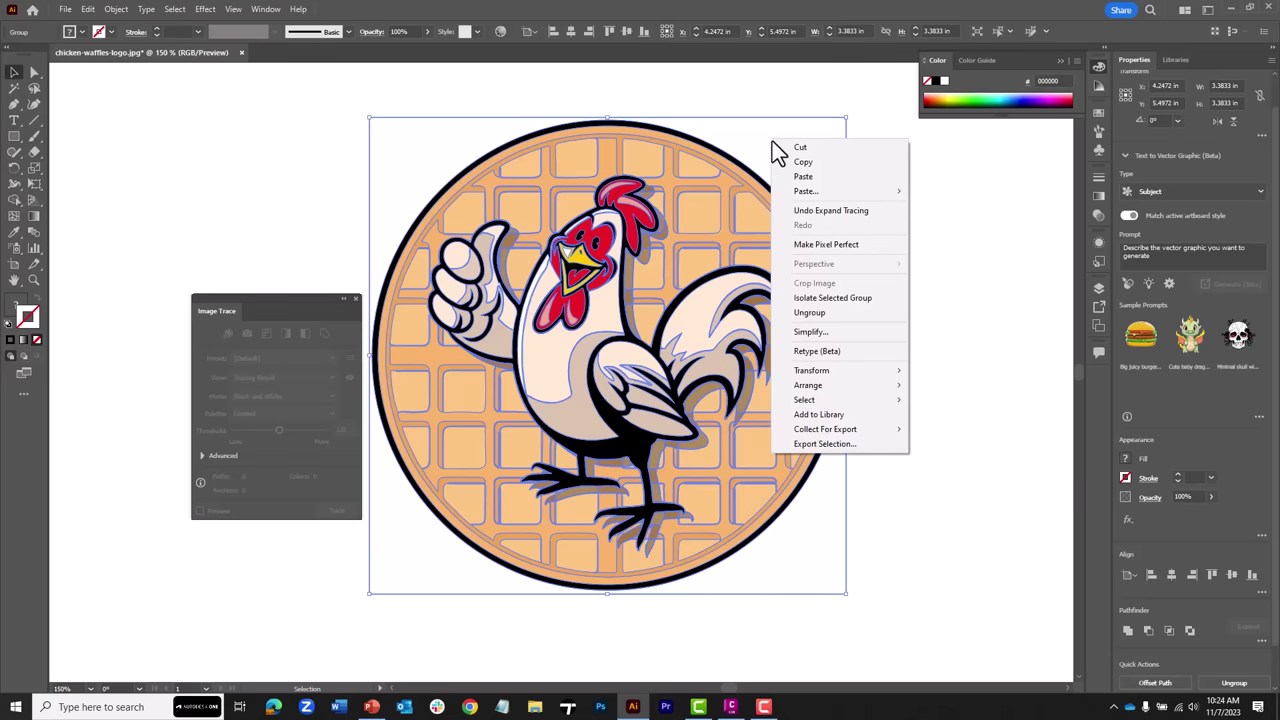
{"action": "left_click", "coordinate": [809, 312]}
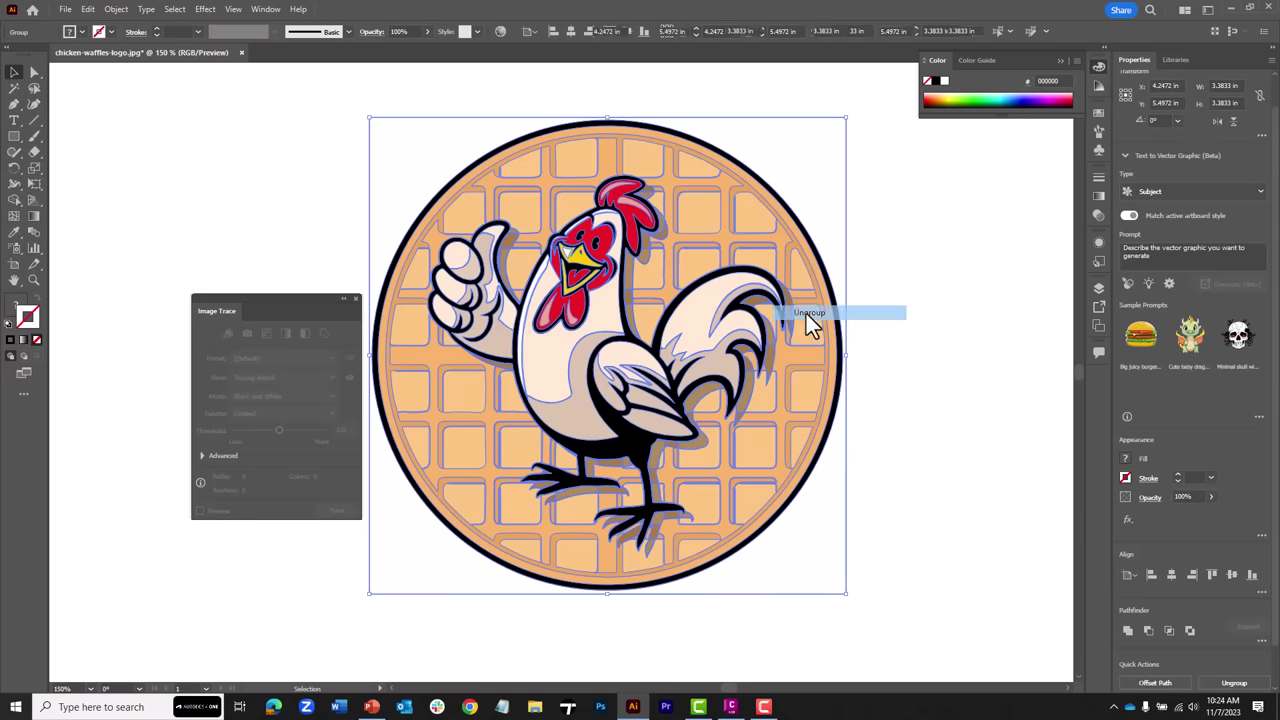
{"action": "left_click", "coordinate": [905, 328]}
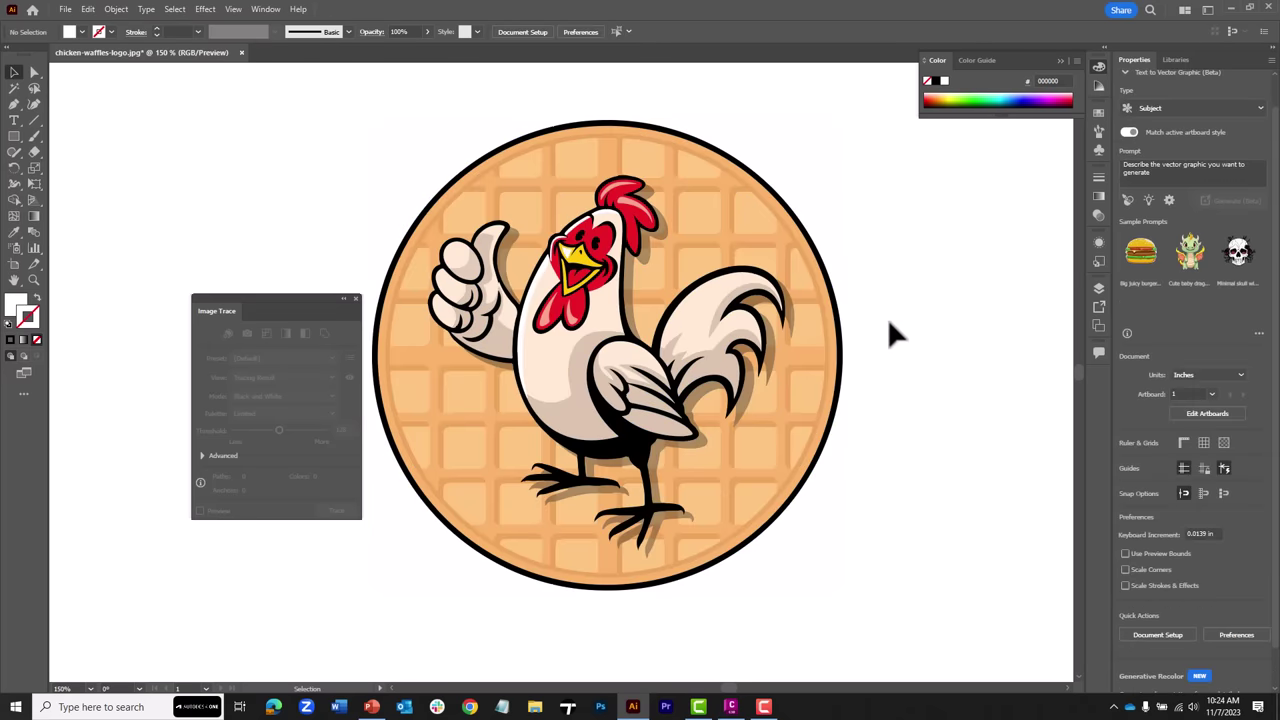
Step: Select several individual waffle squares around the rooster to check that they are separate paths
{"action": "left_click", "coordinate": [752, 225]}
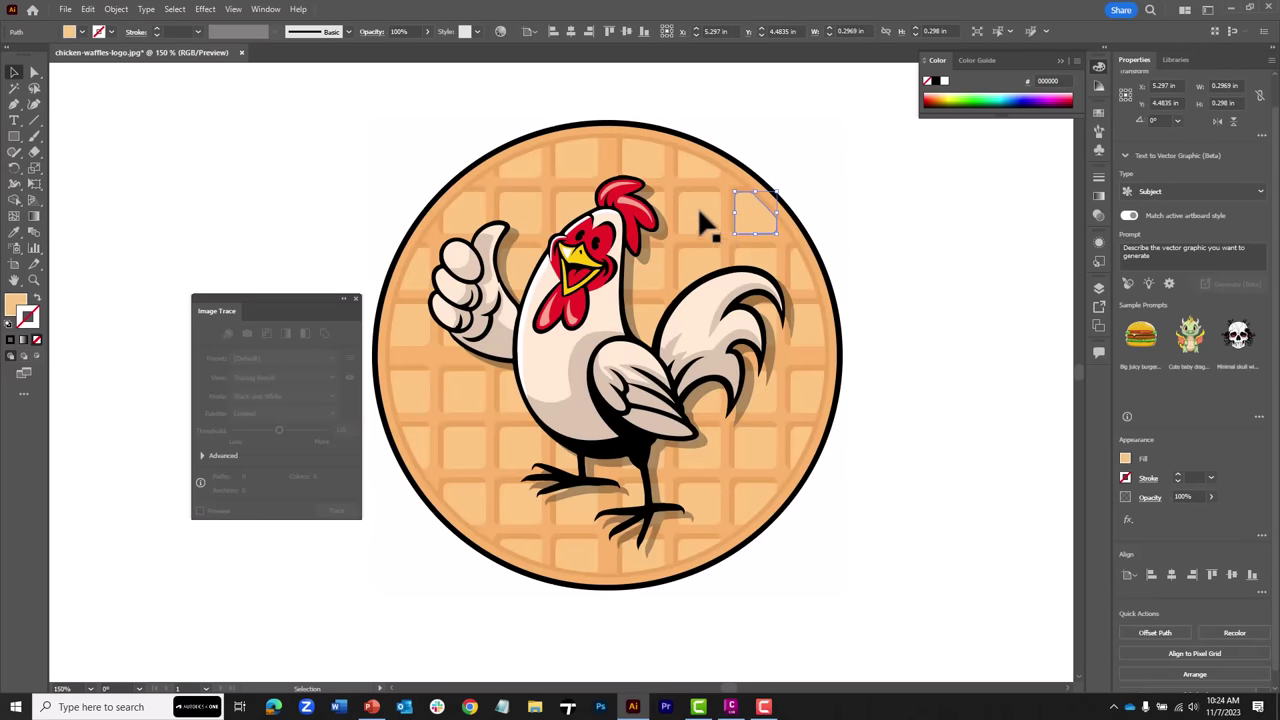
{"action": "left_click", "coordinate": [712, 320]}
{"action": "left_click", "coordinate": [644, 268]}
{"action": "left_click", "coordinate": [649, 156]}
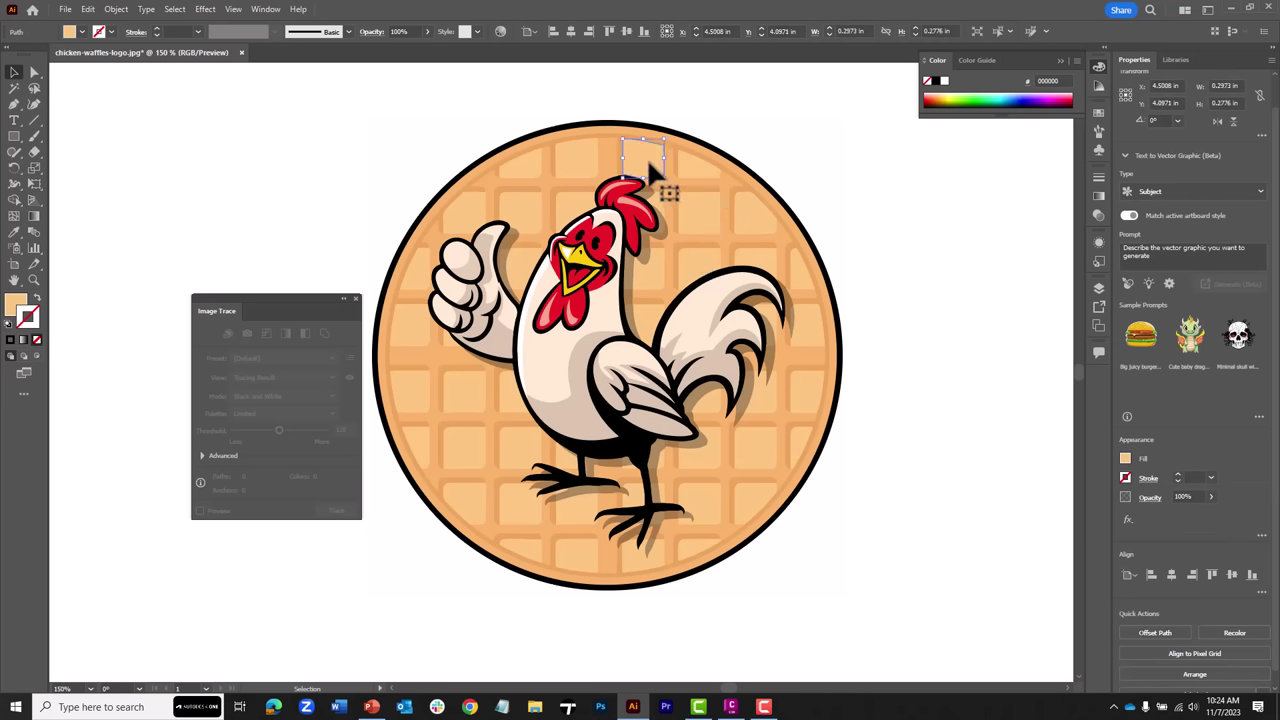
Step: Delete the white background square behind the round waffle logo
{"action": "left_click", "coordinate": [958, 435]}
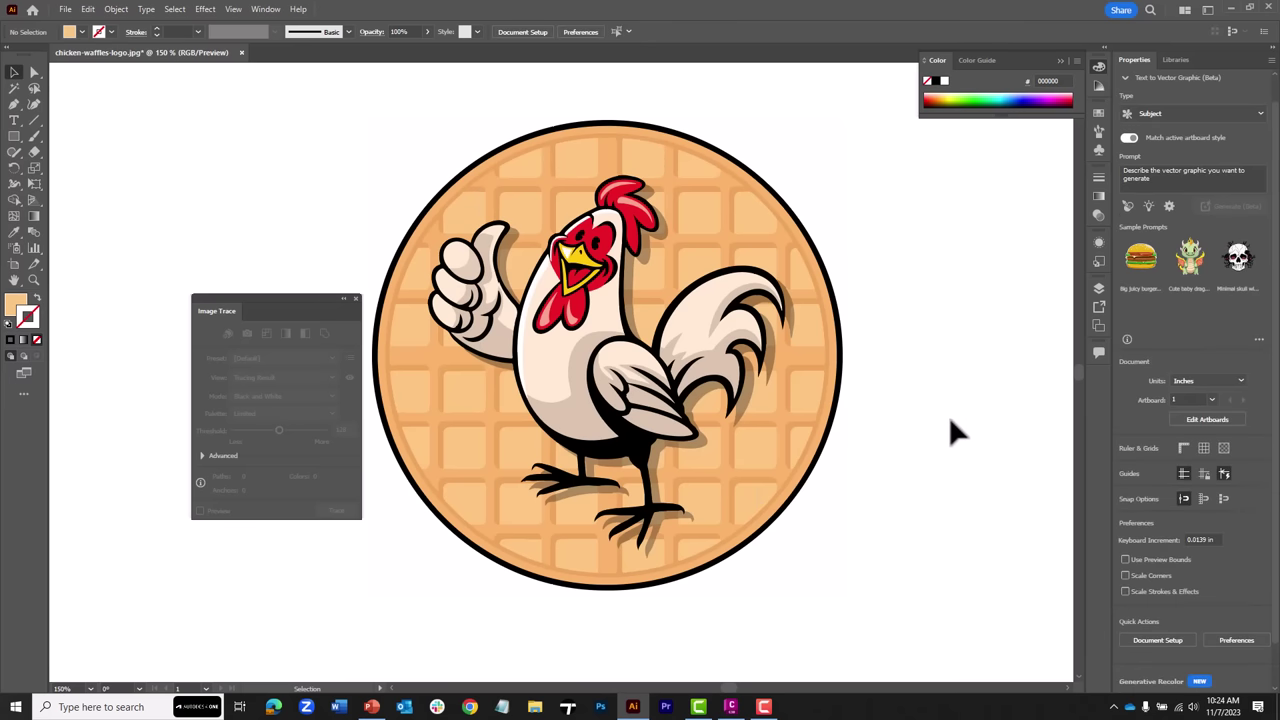
{"action": "left_click", "coordinate": [845, 268]}
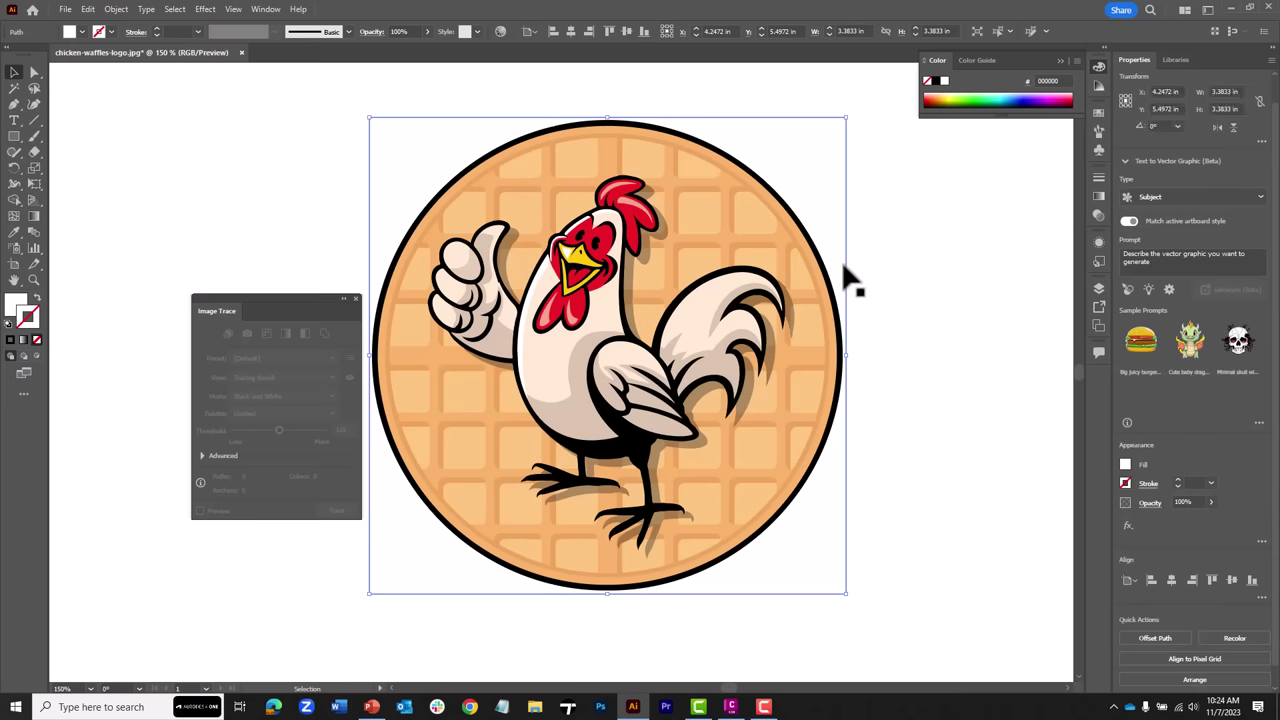
{"action": "key", "text": "Delete"}
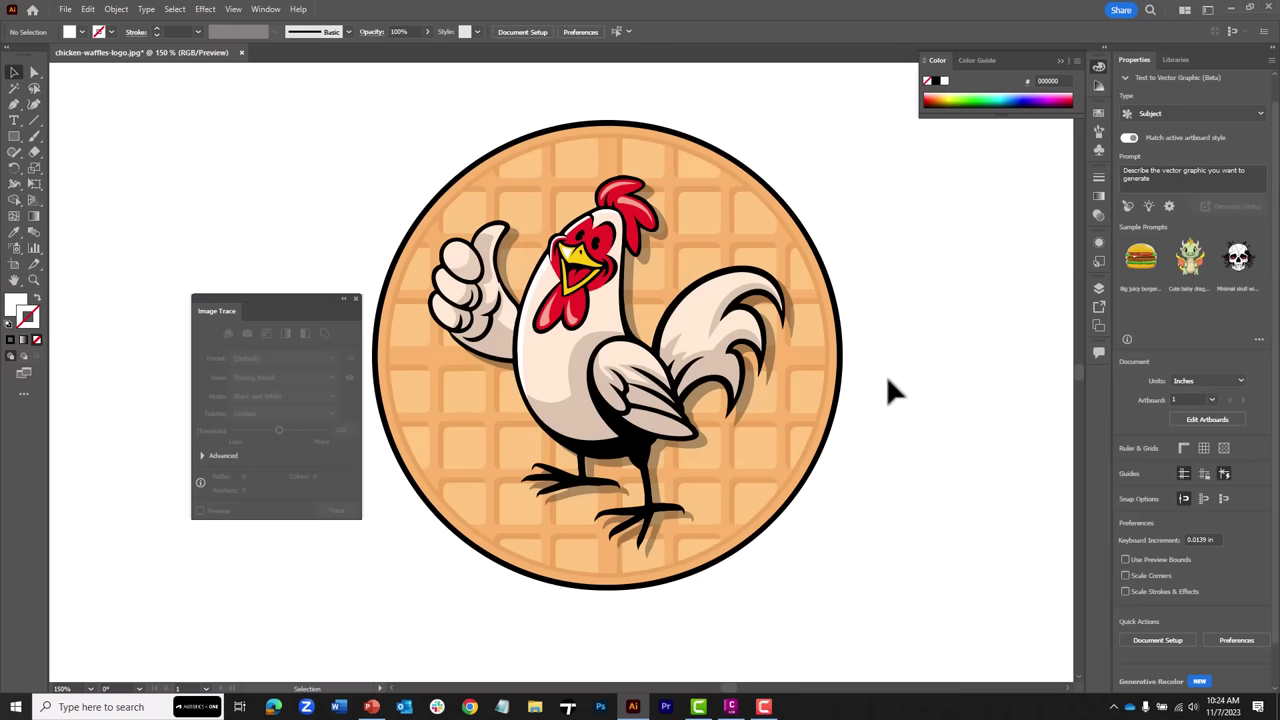
Step: Start exporting the vector logo as an Autodesk RealDWG file named chicken-waffles-logo.dwg in the images folder
{"action": "left_click", "coordinate": [65, 9]}
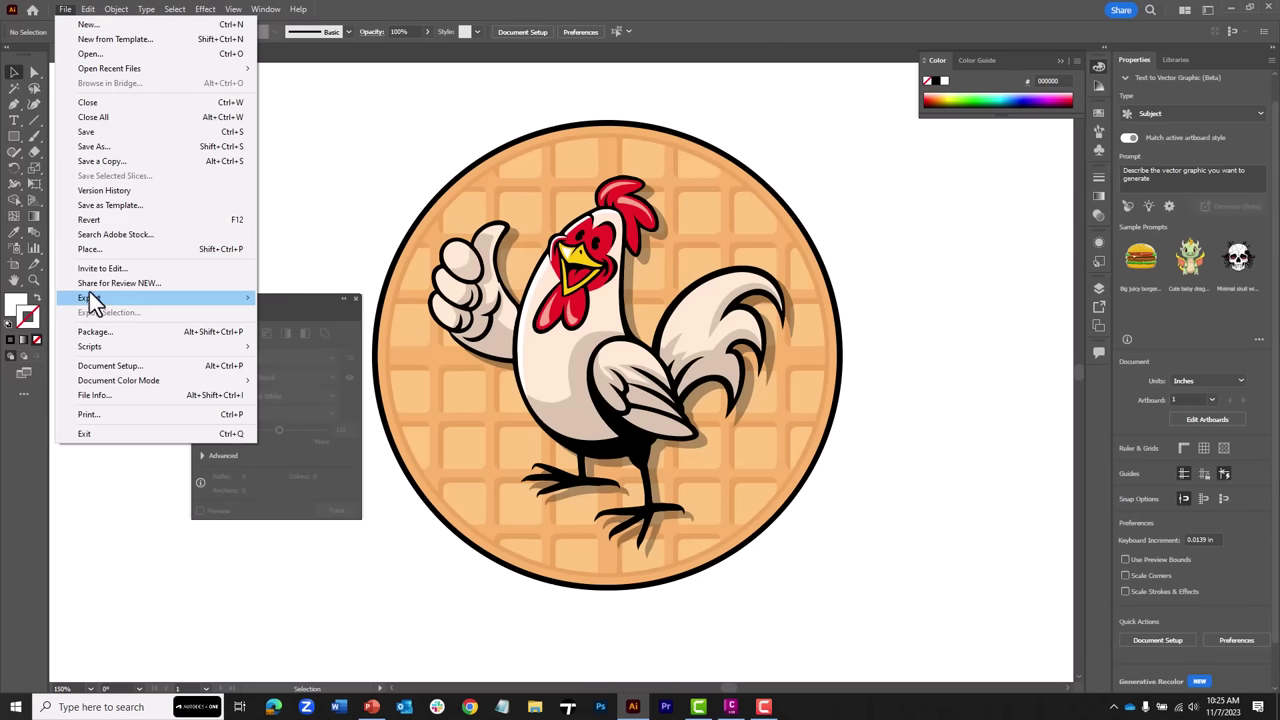
{"action": "mouse_move", "coordinate": [90, 298]}
{"action": "left_click", "coordinate": [280, 312]}
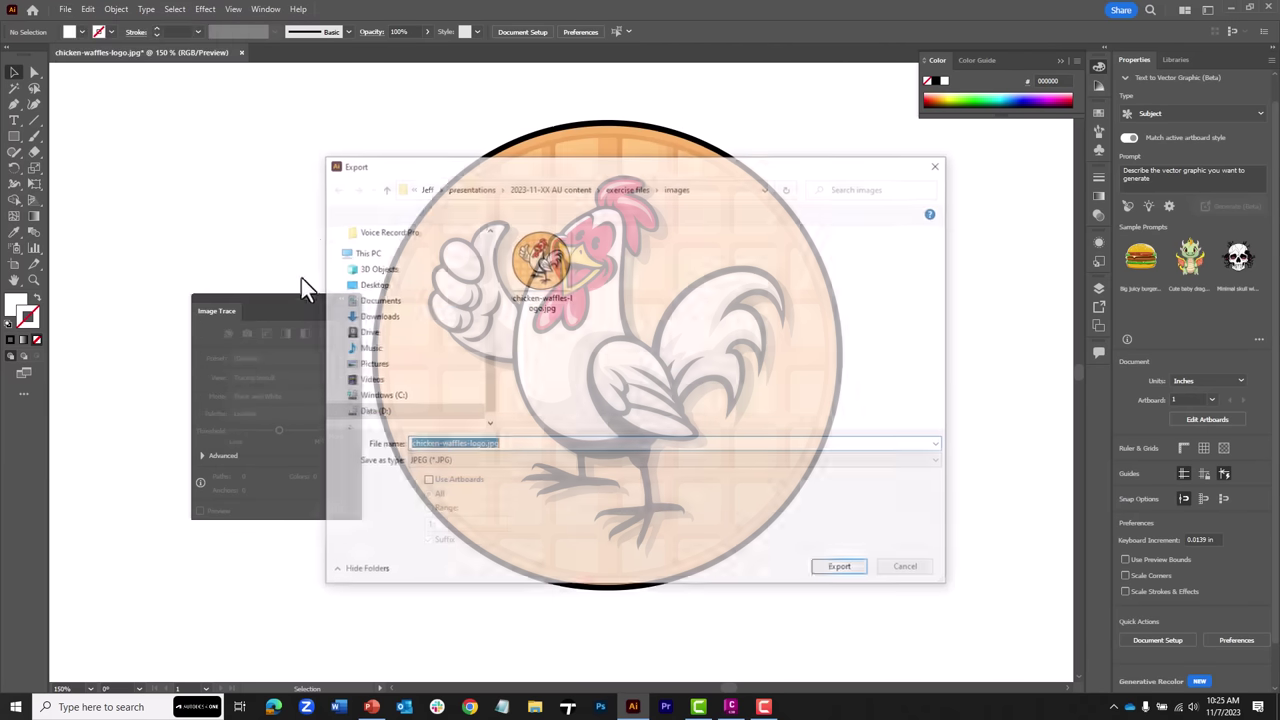
{"action": "left_click", "coordinate": [426, 463]}
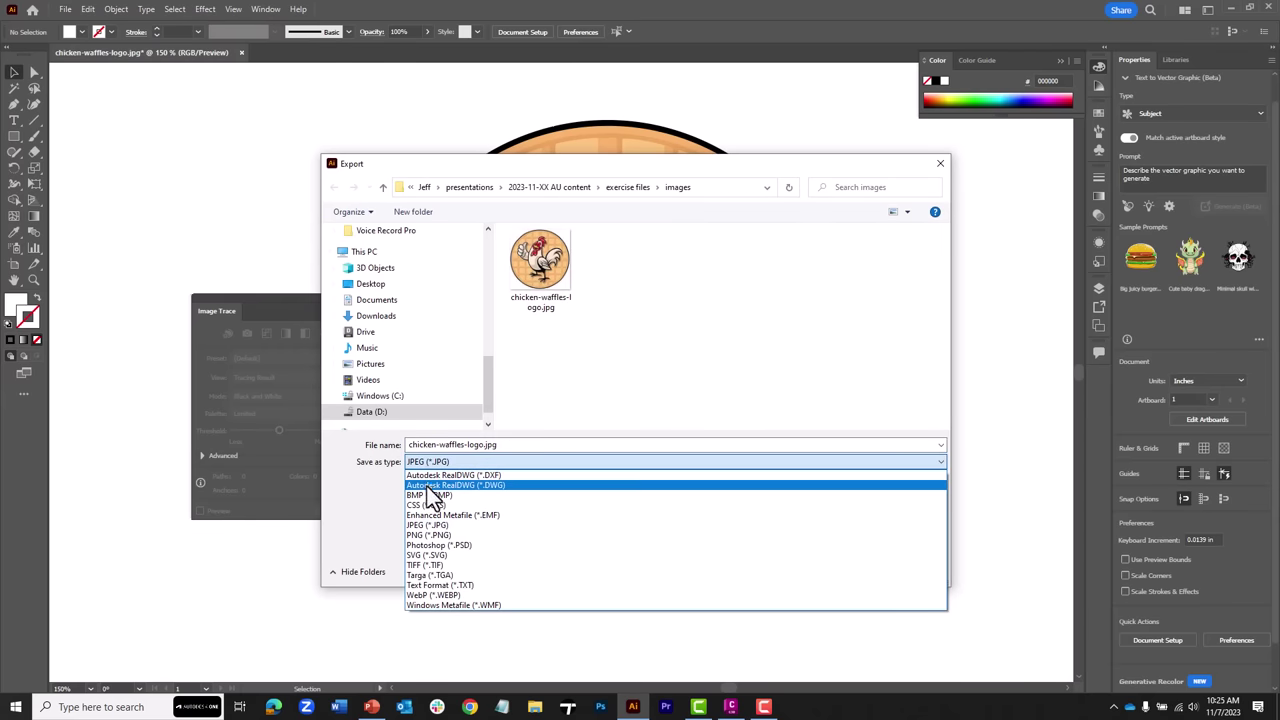
{"action": "left_click", "coordinate": [428, 486]}
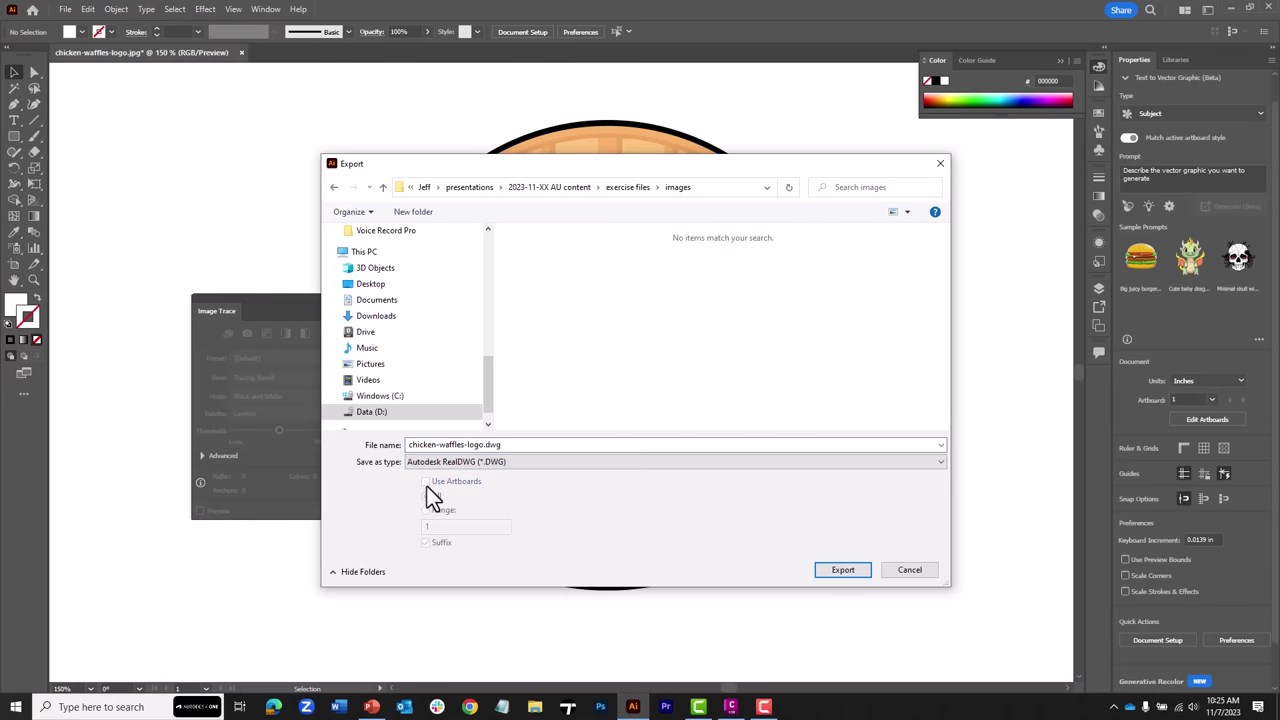
{"action": "left_click", "coordinate": [838, 572]}
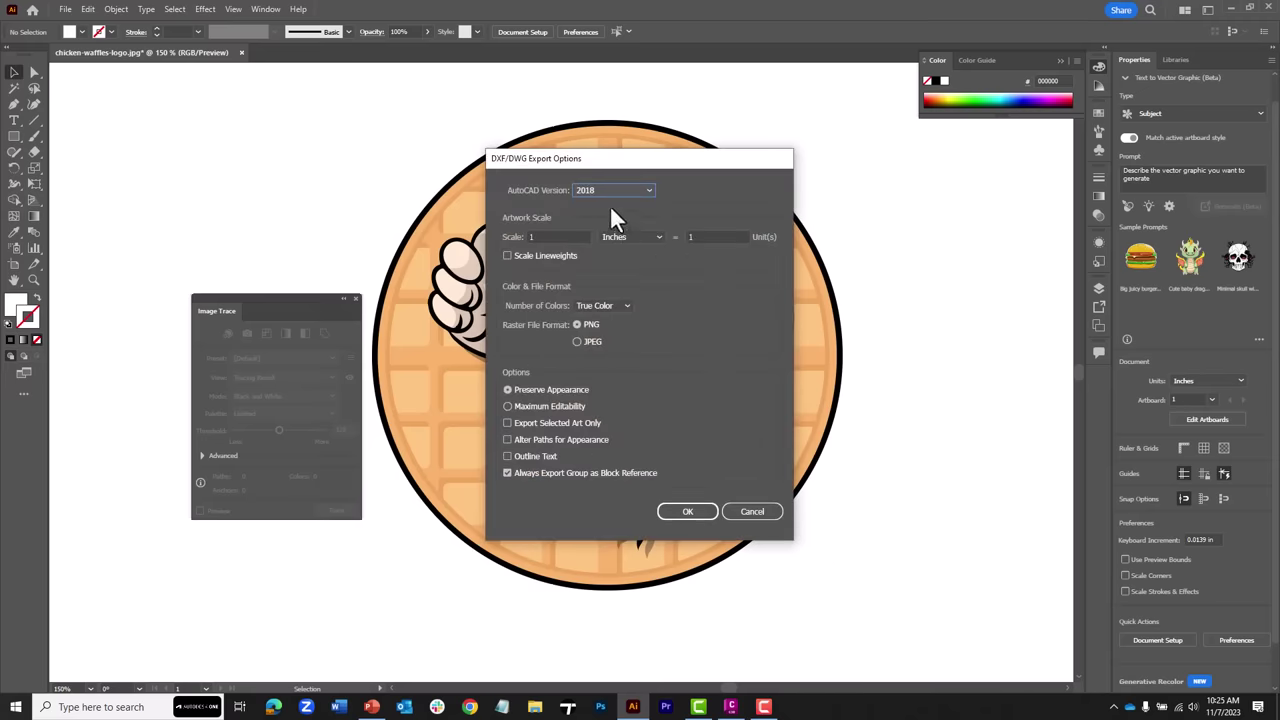
Step: Finish the DWG export with AutoCAD version 2018, True Color and PNG raster format, and quit Illustrator without saving the document
{"action": "left_click", "coordinate": [608, 189]}
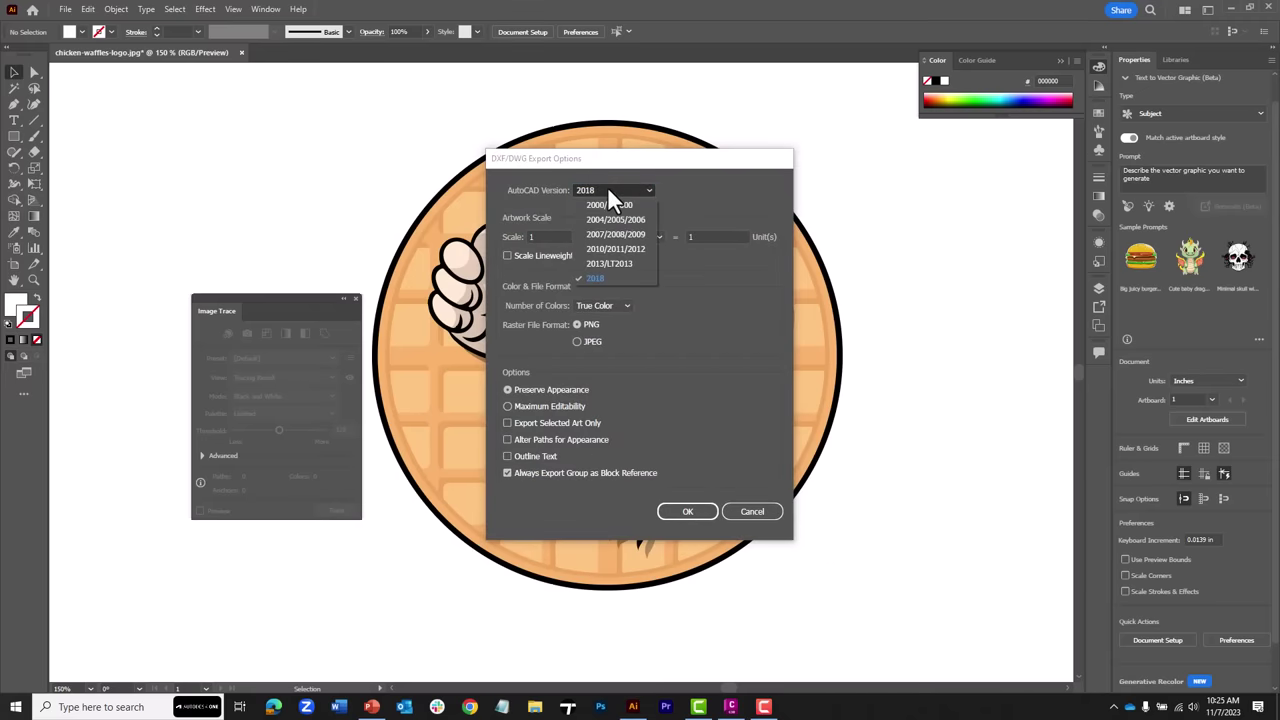
{"action": "left_click", "coordinate": [608, 189]}
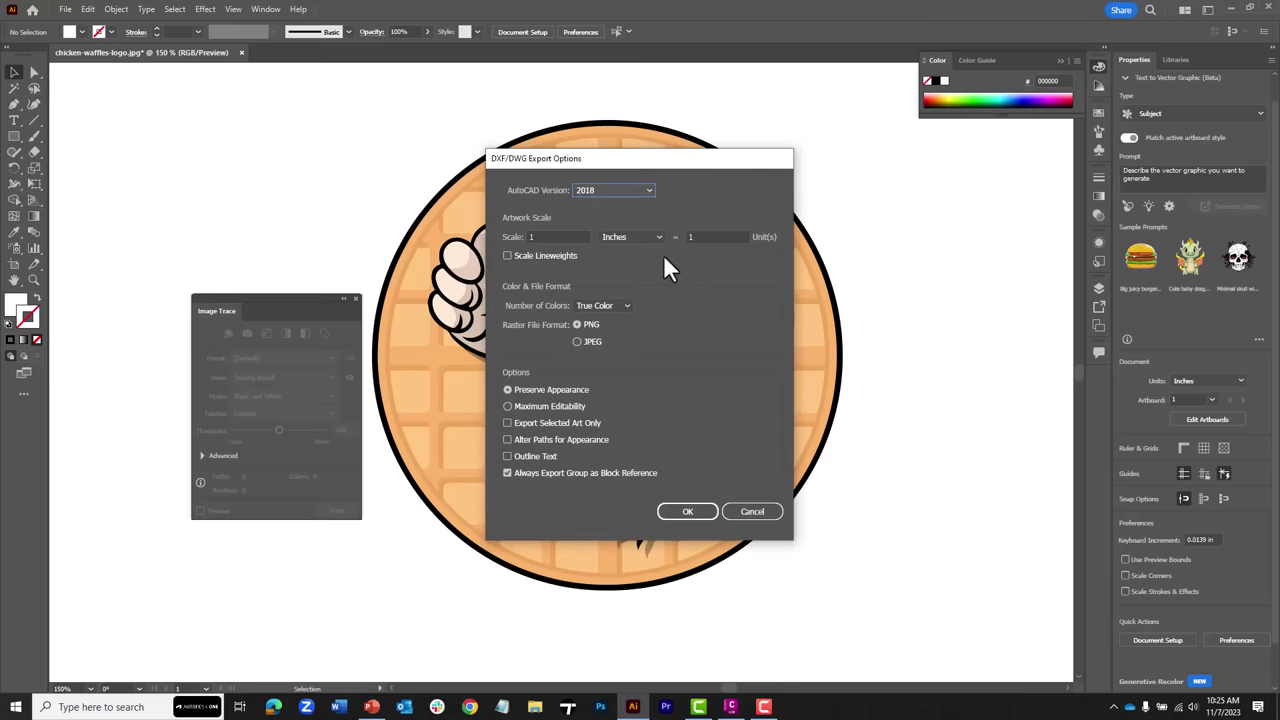
{"action": "left_click", "coordinate": [626, 306]}
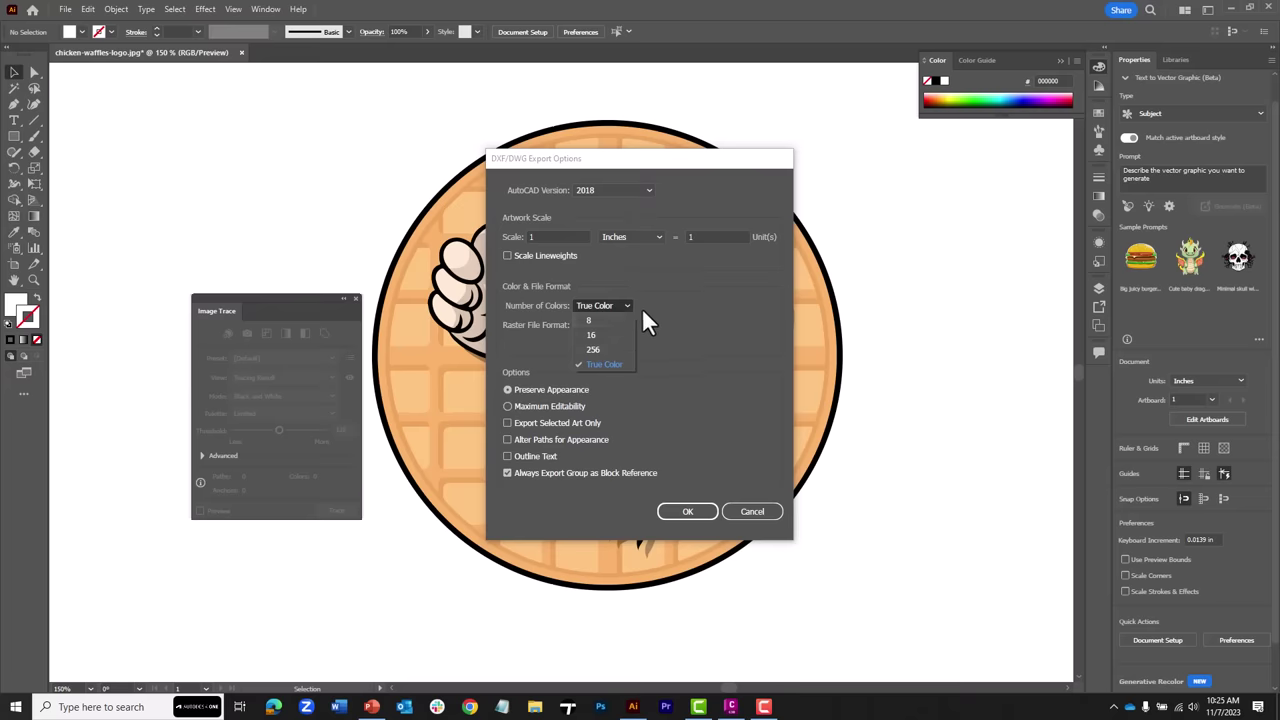
{"action": "left_click", "coordinate": [641, 307]}
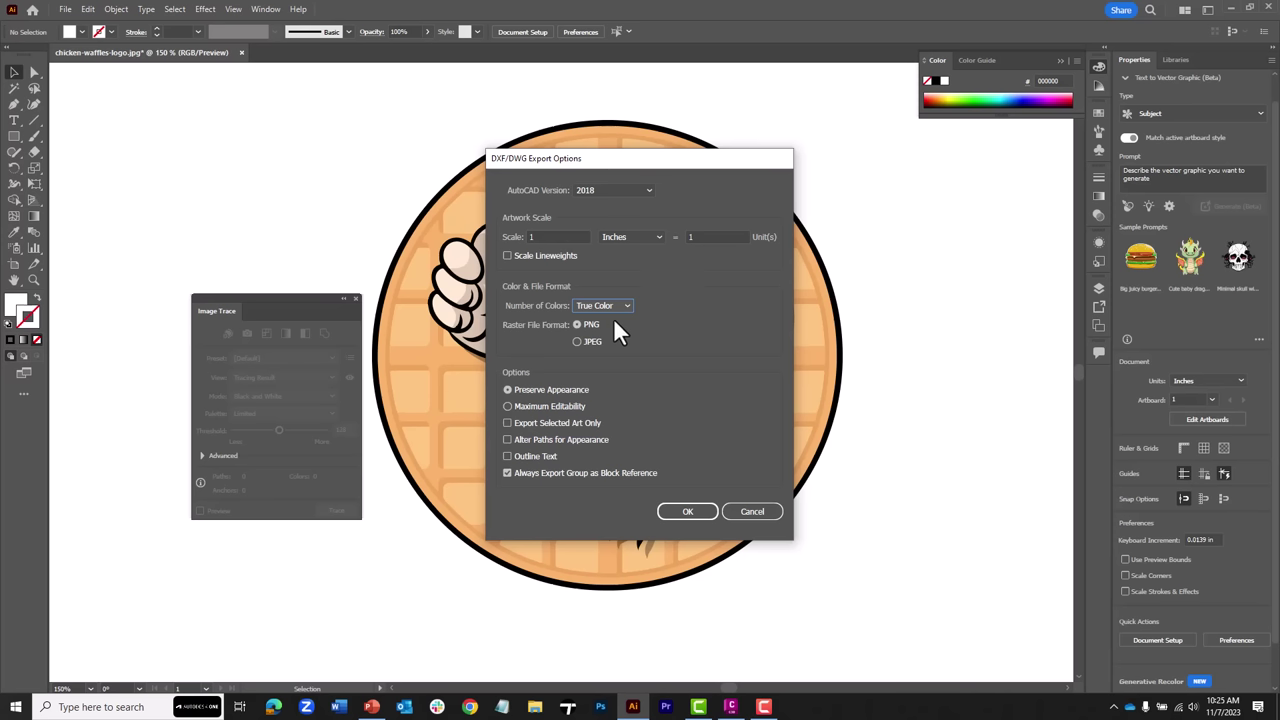
{"action": "left_click", "coordinate": [684, 512]}
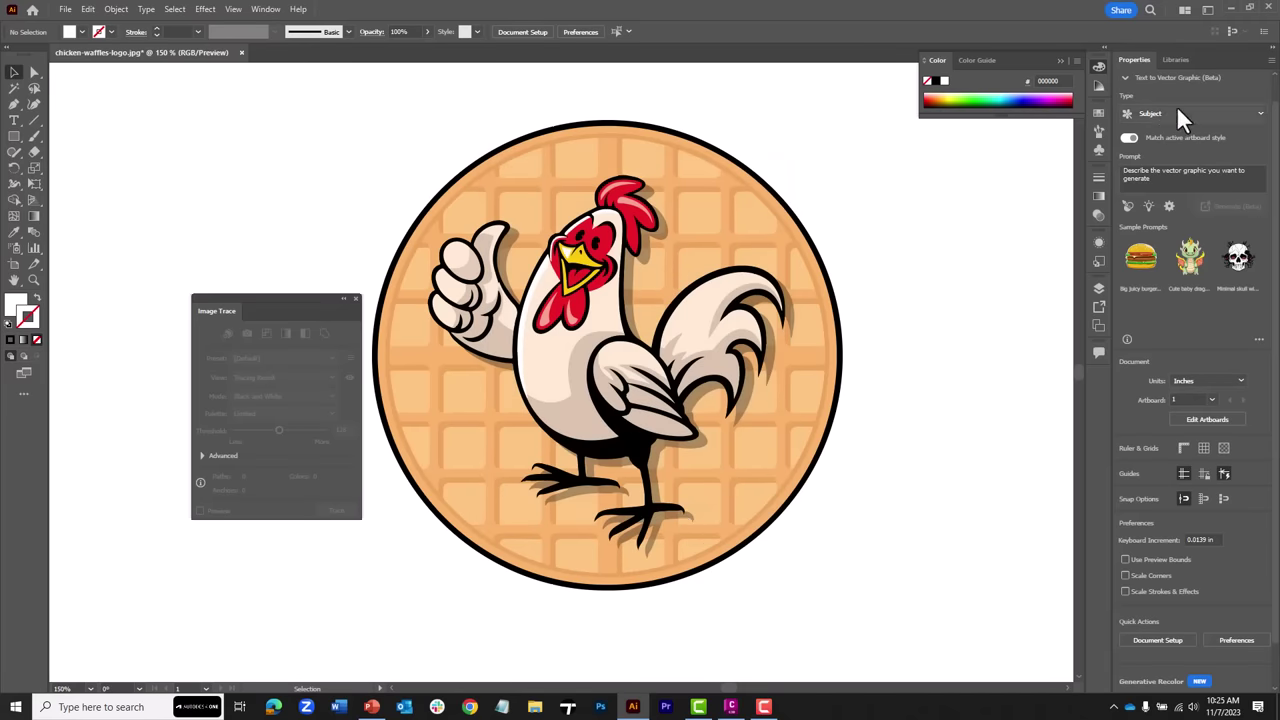
{"action": "left_click", "coordinate": [1268, 7]}
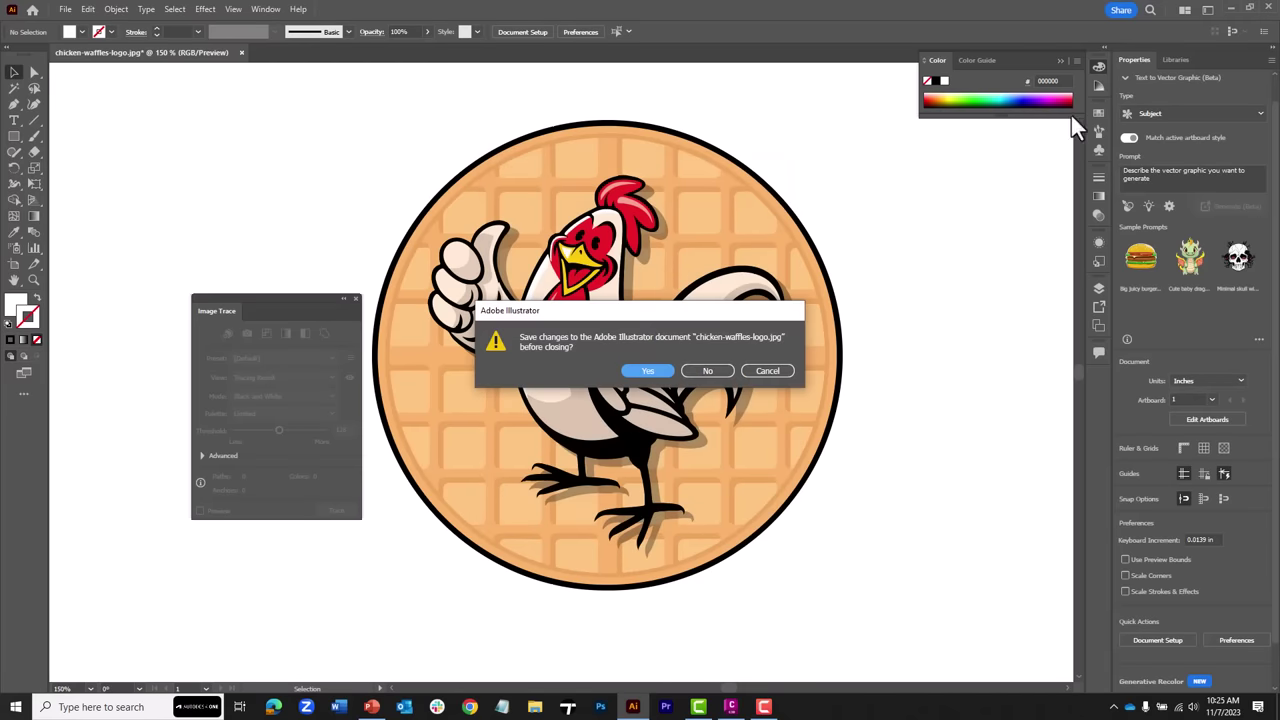
{"action": "left_click", "coordinate": [709, 371]}
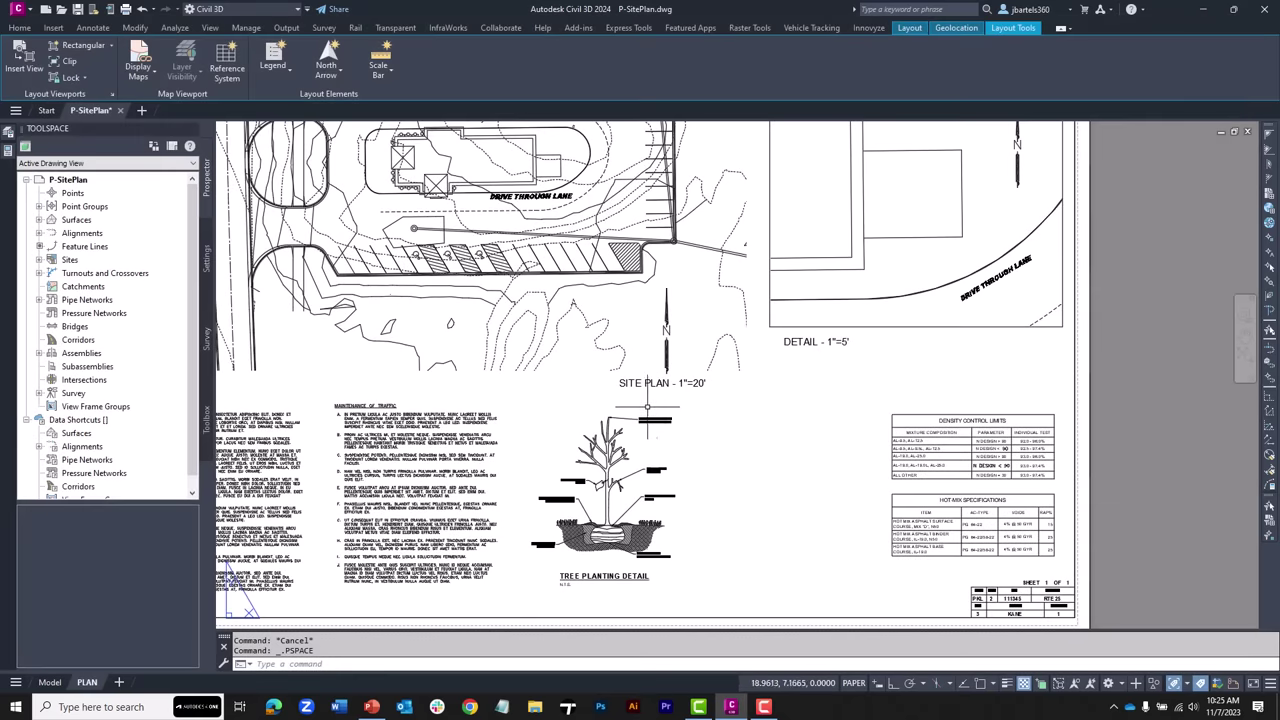
Step: Switch to Civil 3D and open chicken-waffles-logo.dwg from the images folder, checking its file size
{"action": "left_click", "coordinate": [61, 10]}
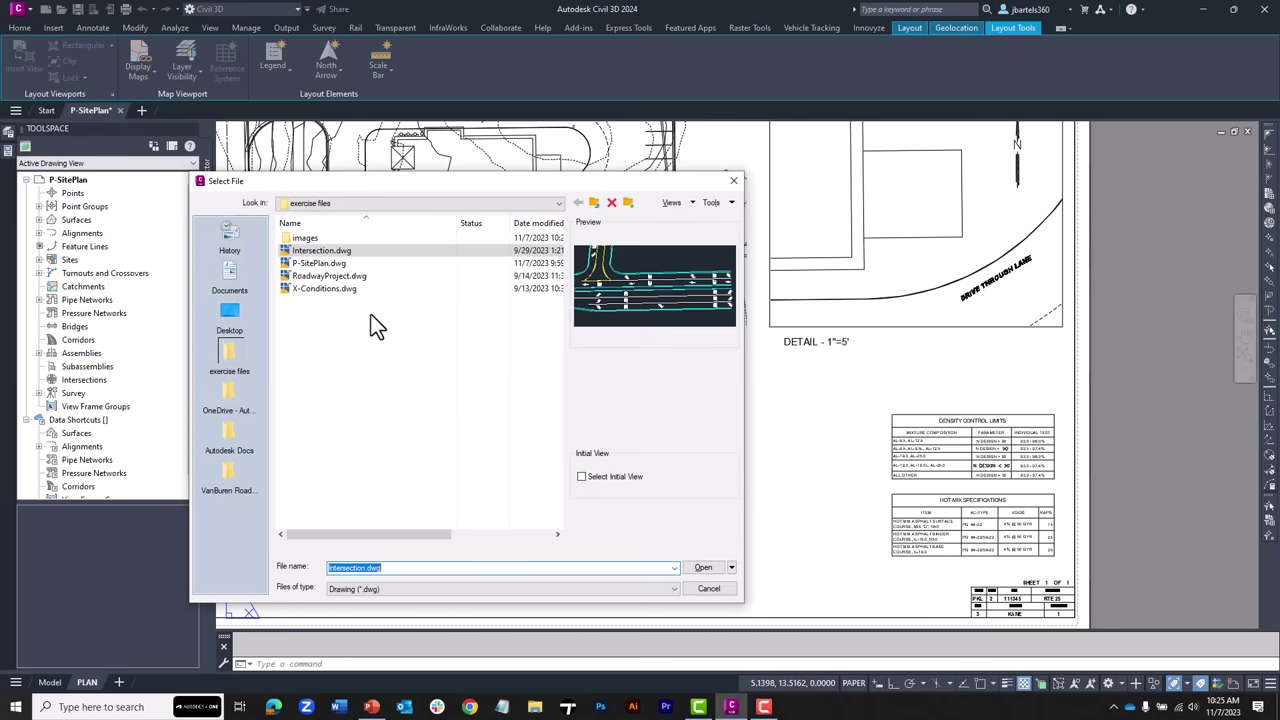
{"action": "left_click", "coordinate": [309, 239]}
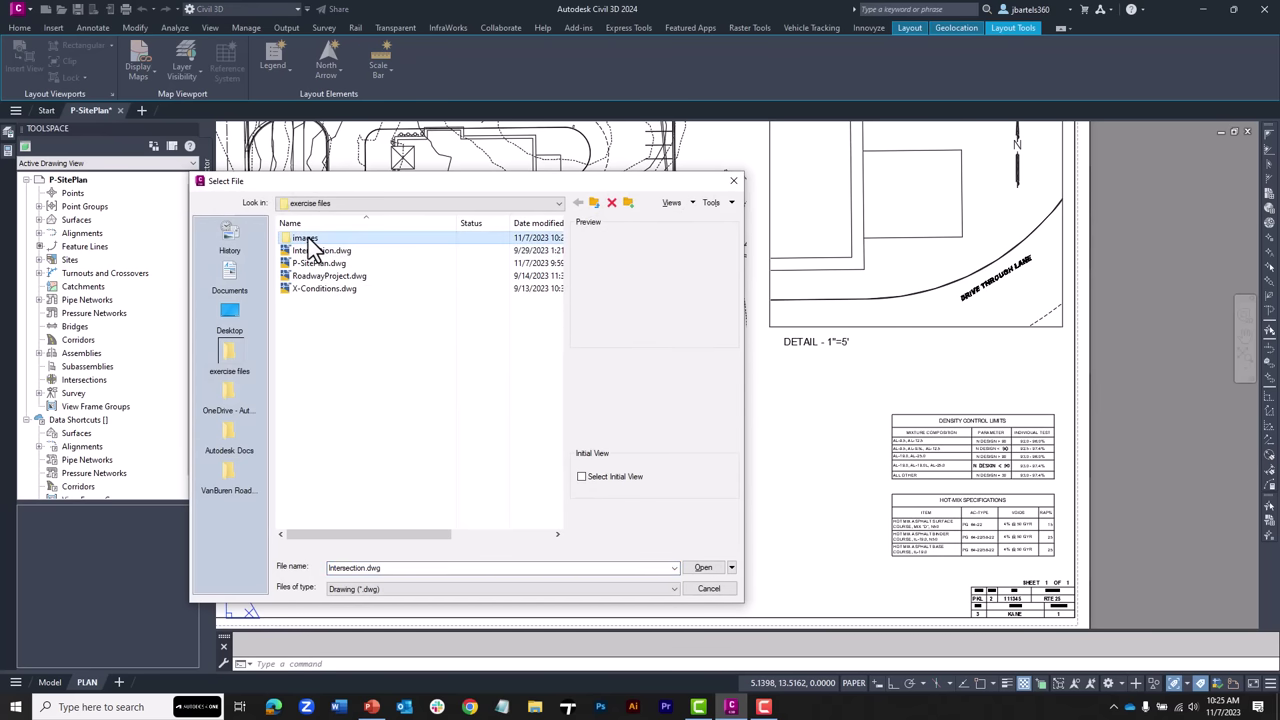
{"action": "double_click", "coordinate": [307, 238]}
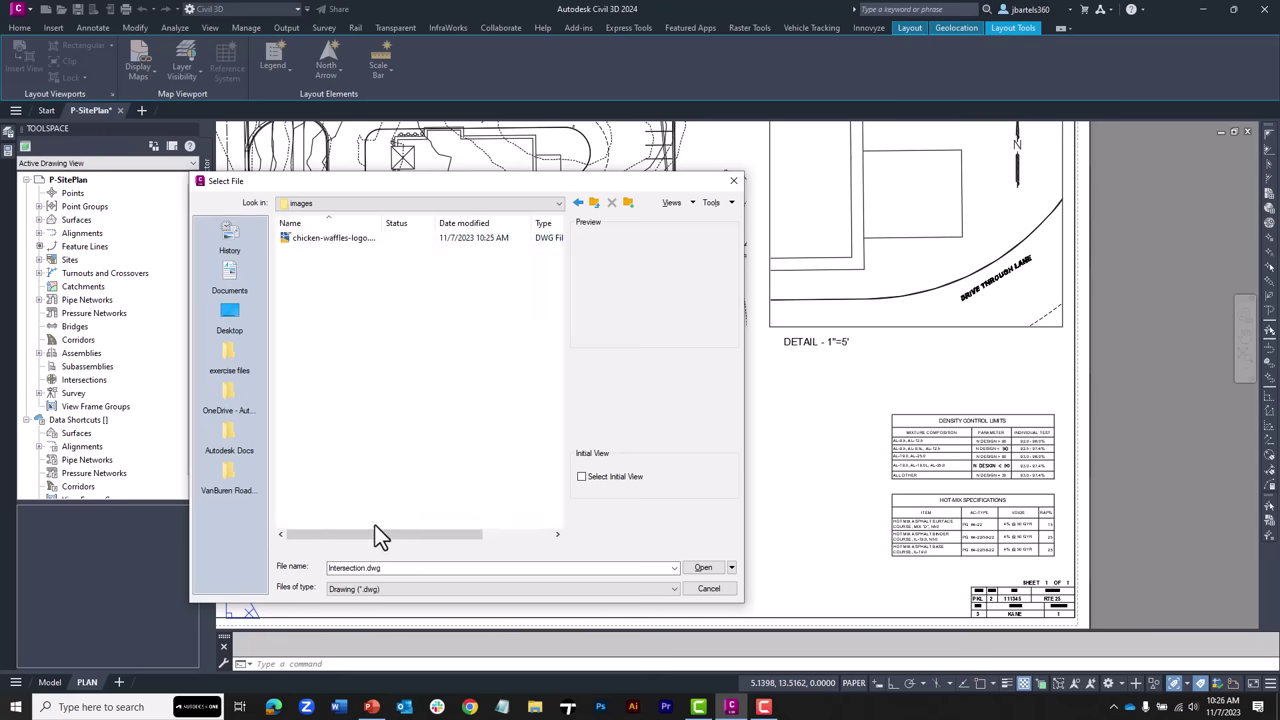
{"action": "left_click_drag", "start_coordinate": [378, 533], "coordinate": [475, 536]}
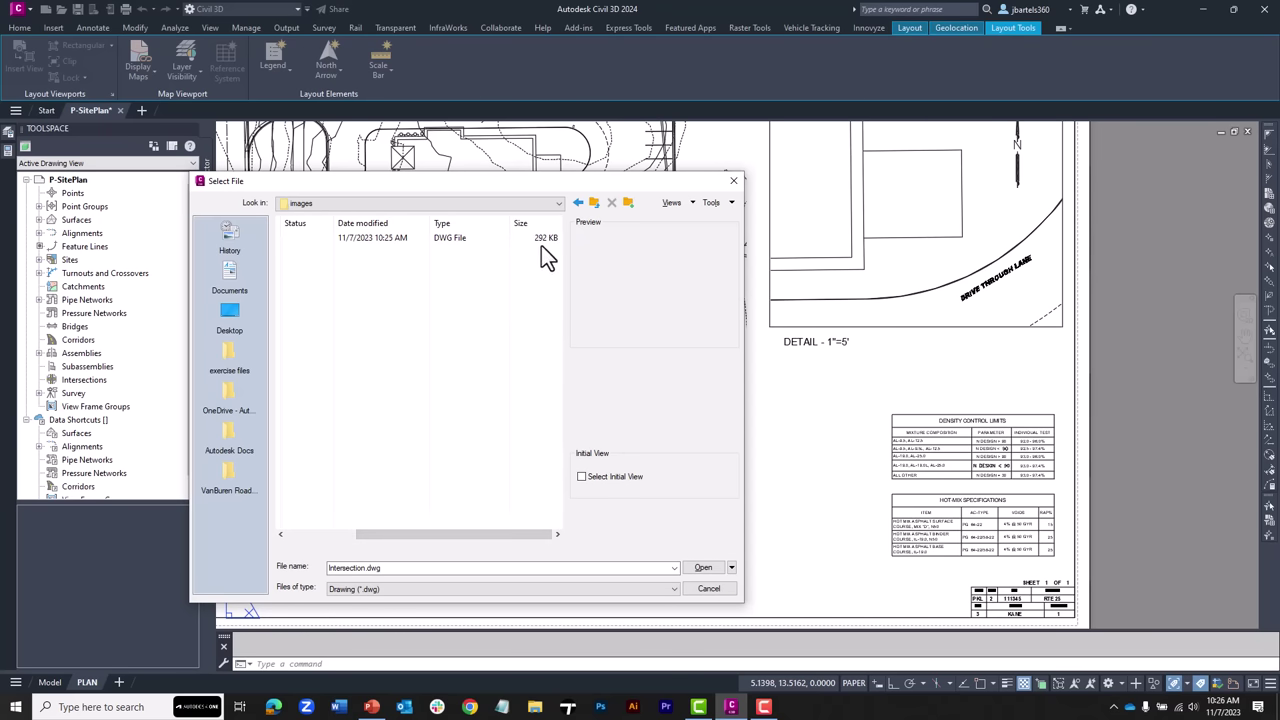
{"action": "left_click_drag", "start_coordinate": [511, 532], "coordinate": [435, 524]}
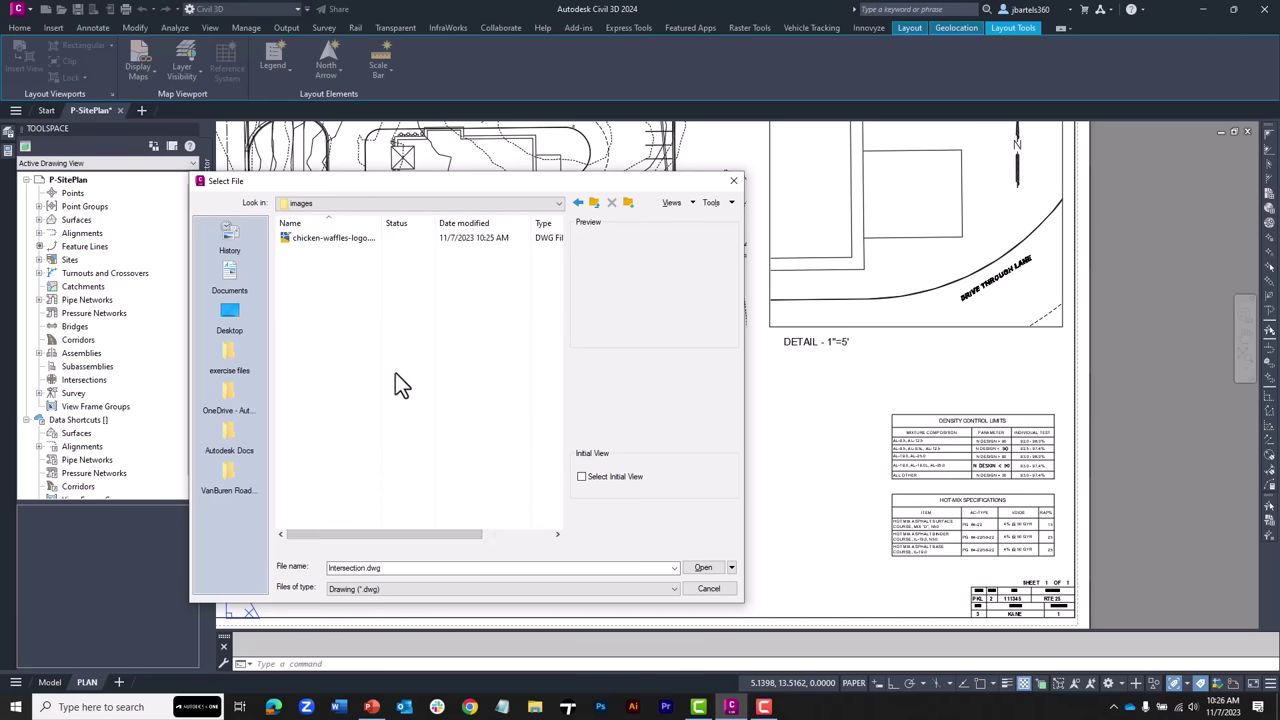
{"action": "left_click", "coordinate": [330, 239]}
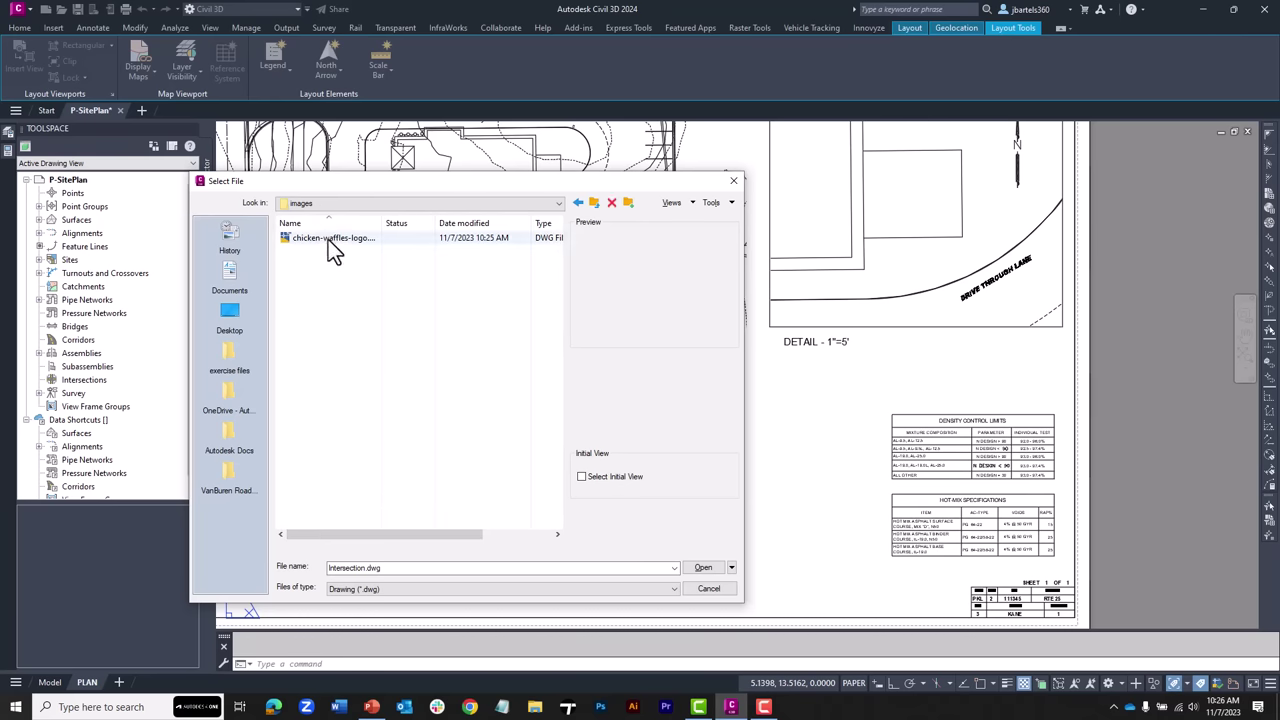
{"action": "left_click", "coordinate": [704, 569]}
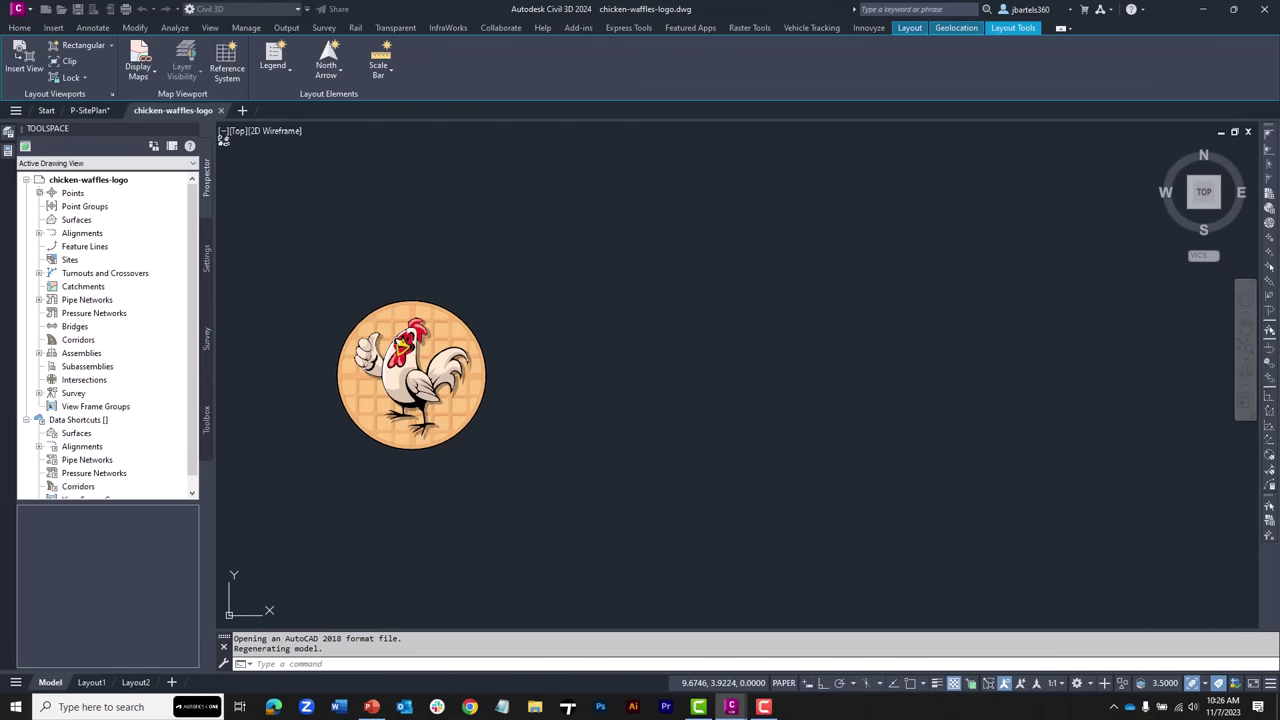
Step: Regenerate the whole logo drawing with REGENALL to refresh the artwork's display
{"action": "scroll", "coordinate": [329, 414], "scroll_direction": "up", "scroll_amount": 4}
{"action": "middle_click_drag", "start_coordinate": [329, 414], "coordinate": [406, 474]}
{"action": "type", "text": "REA"}
{"action": "key", "text": "Return"}
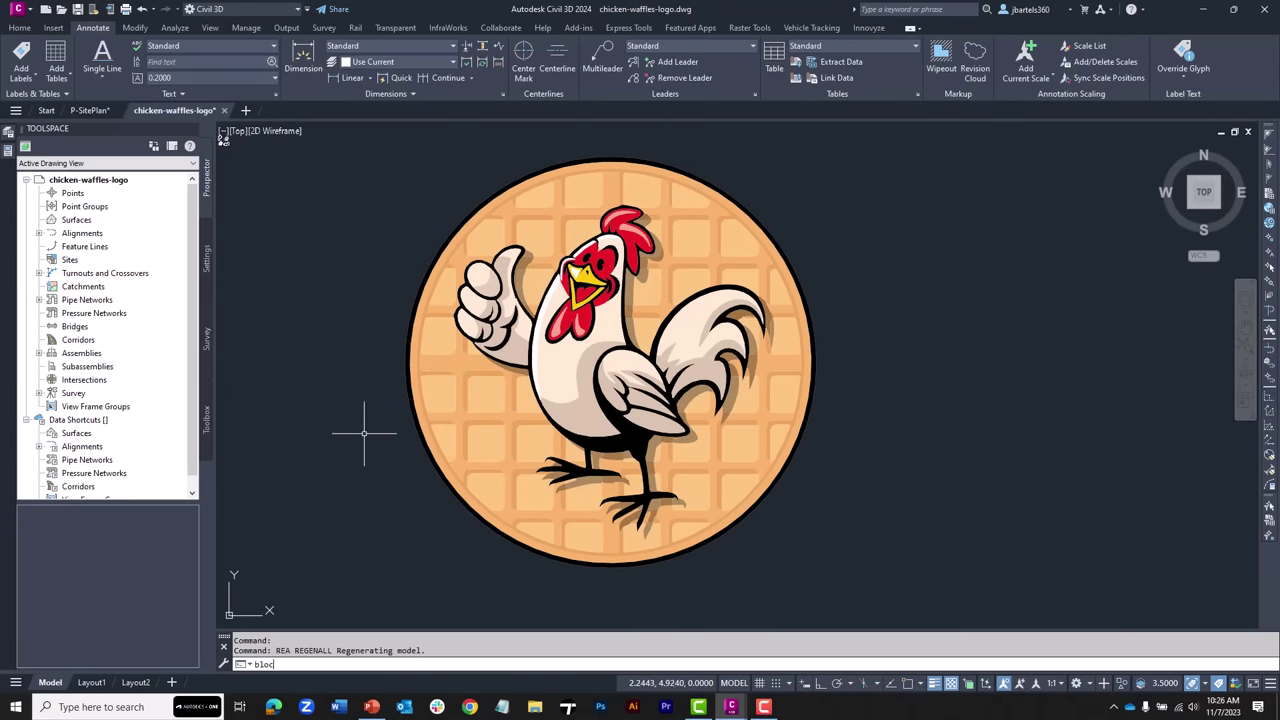
Step: Define a block named logo from all the rooster artwork, with its base point near the centre of the waffle circle
{"action": "key", "text": "Return"}
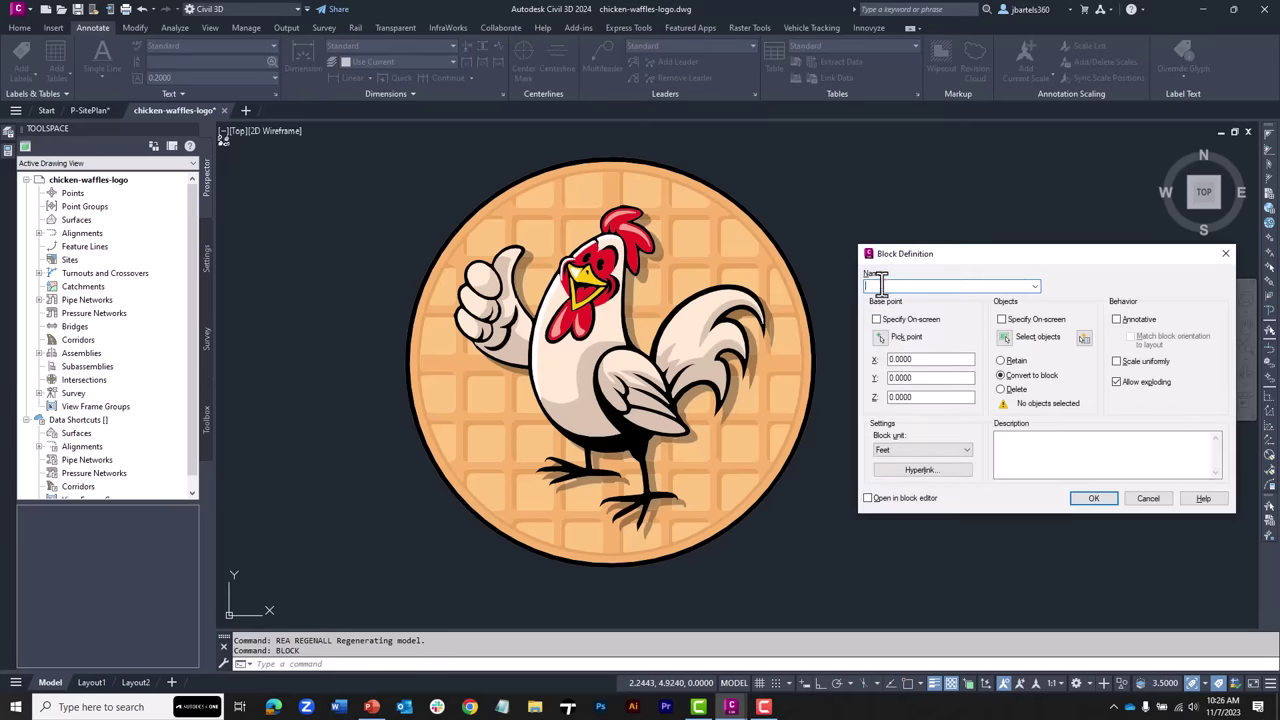
{"action": "type", "text": "logo"}
{"action": "left_click", "coordinate": [881, 337]}
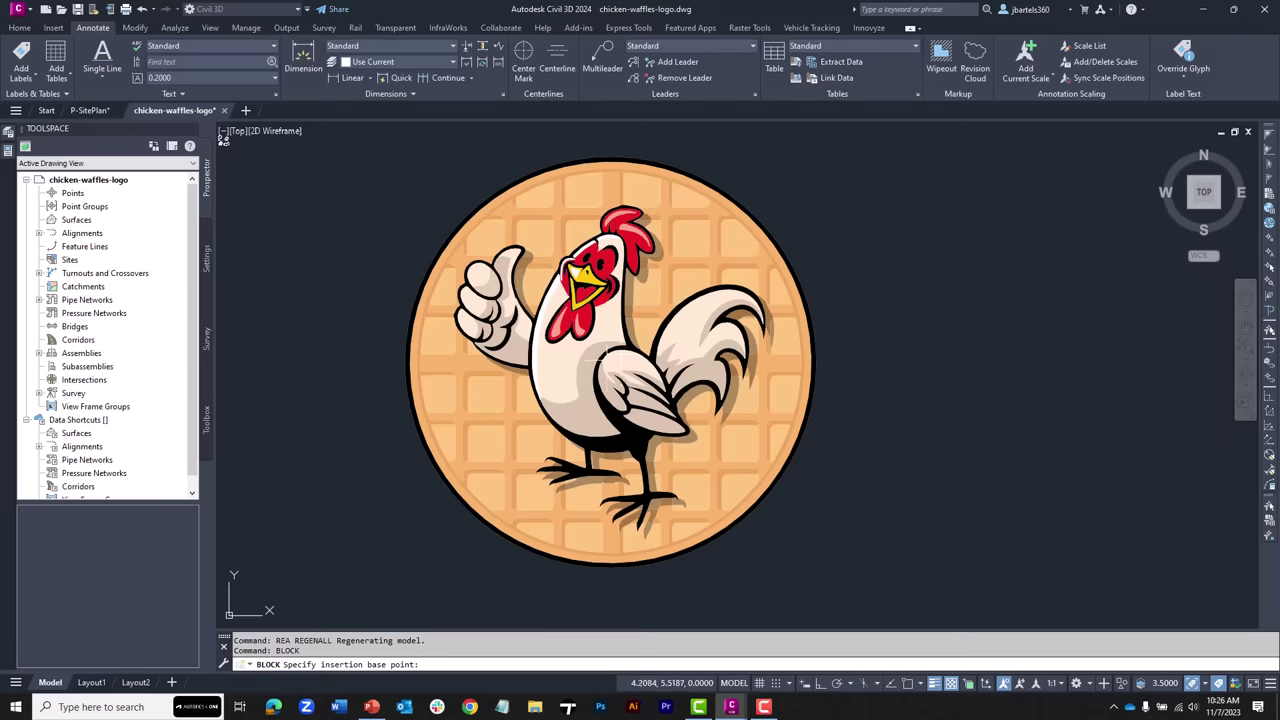
{"action": "left_click", "coordinate": [603, 358]}
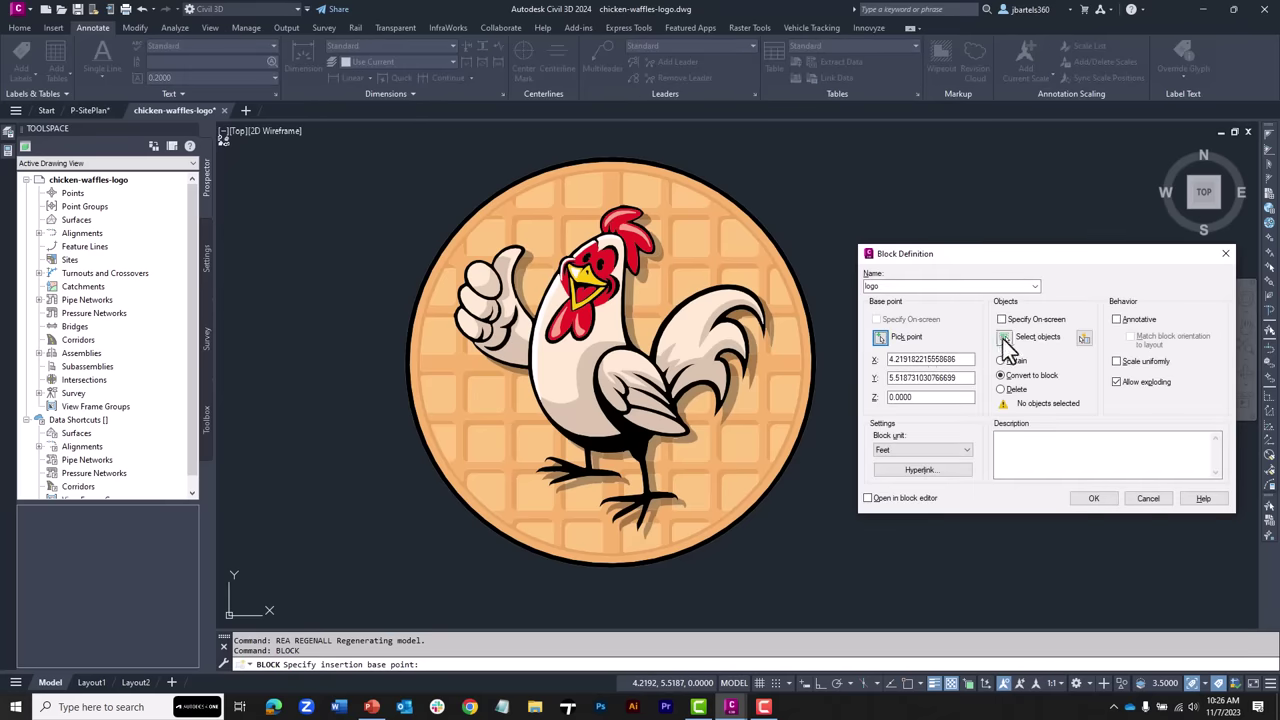
{"action": "left_click", "coordinate": [1004, 337]}
{"action": "left_click", "coordinate": [873, 135]}
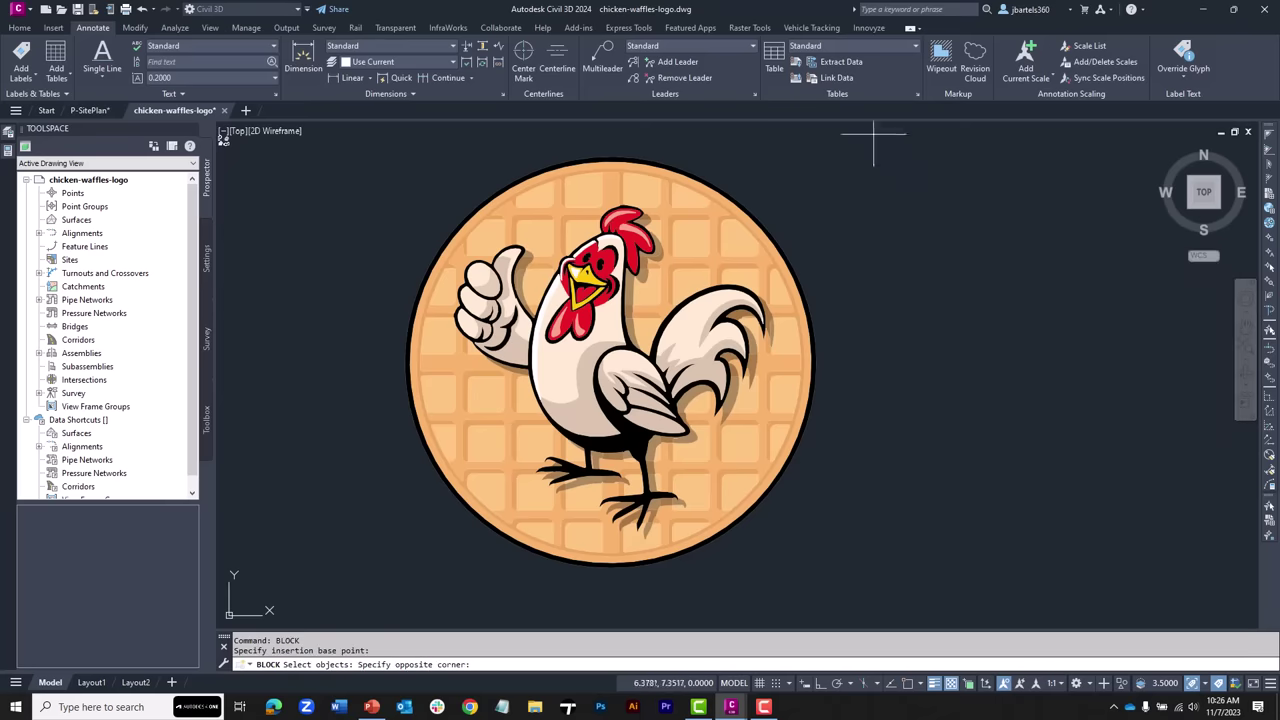
{"action": "left_click", "coordinate": [360, 572]}
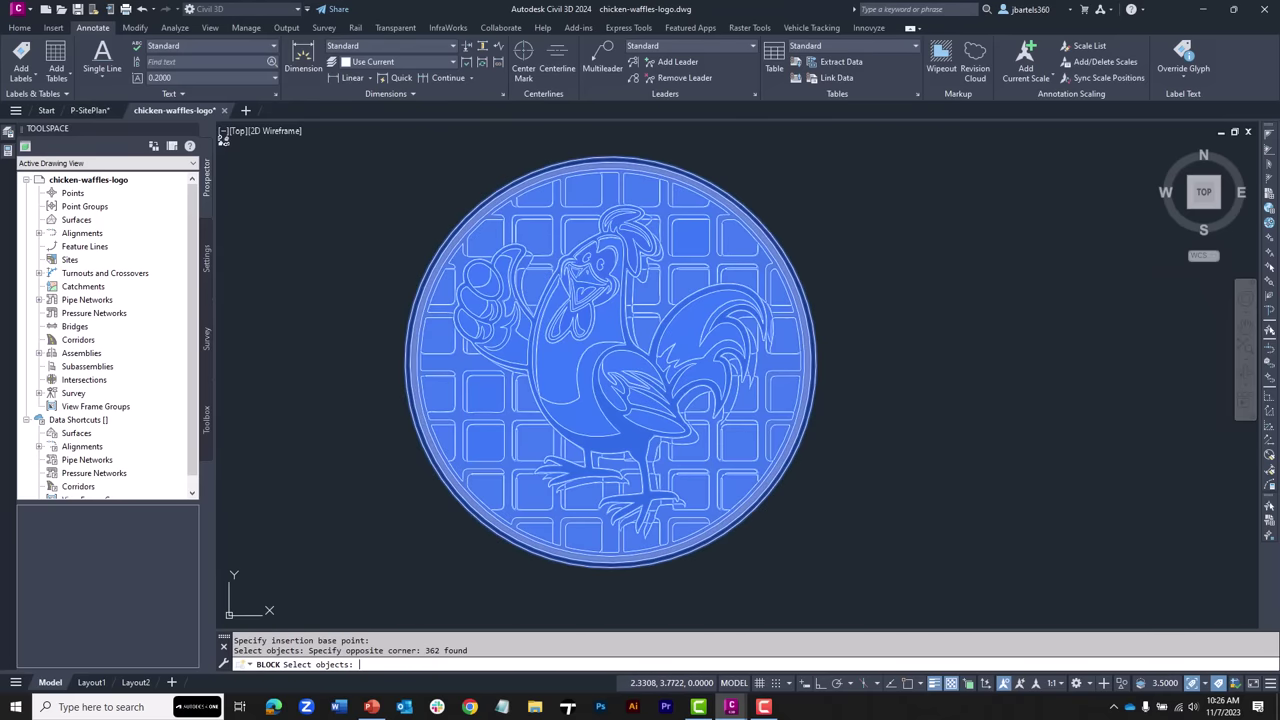
{"action": "key", "text": "Return"}
{"action": "left_click", "coordinate": [1085, 499]}
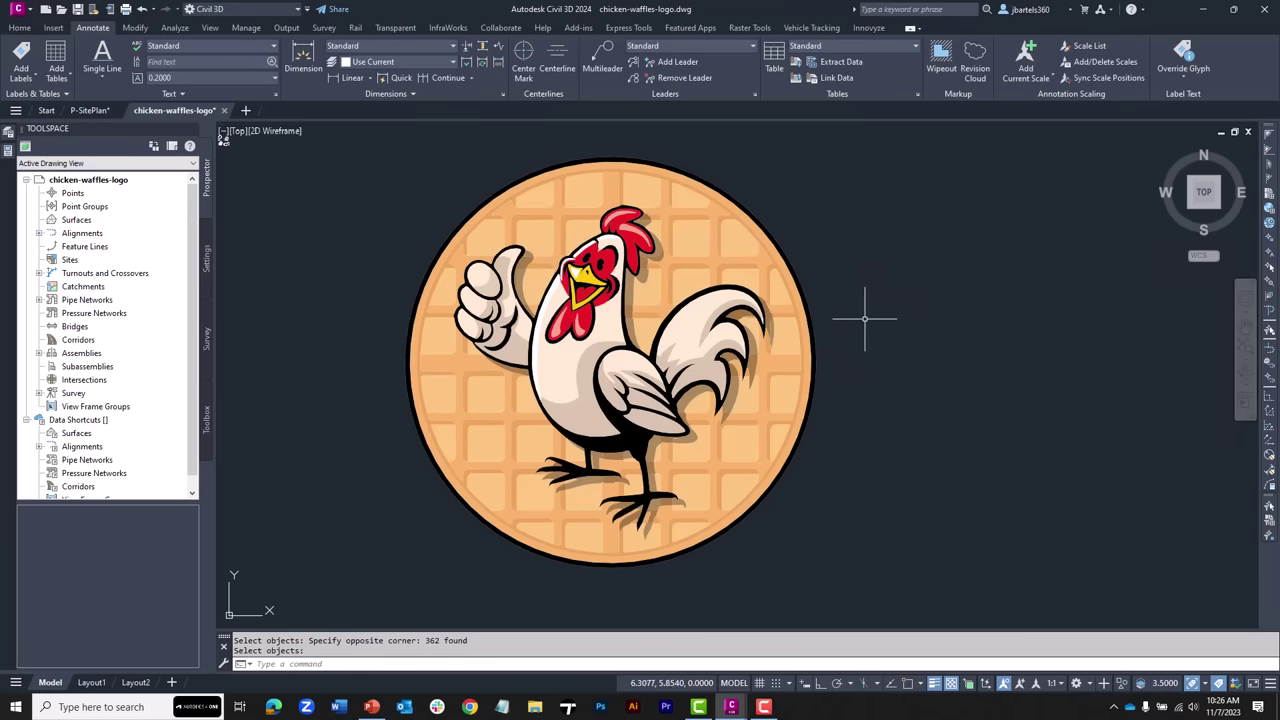
Step: Minimize the Start window and tile the P-SitePlan and chicken-waffles-logo drawings vertically side by side
{"action": "left_click", "coordinate": [210, 28]}
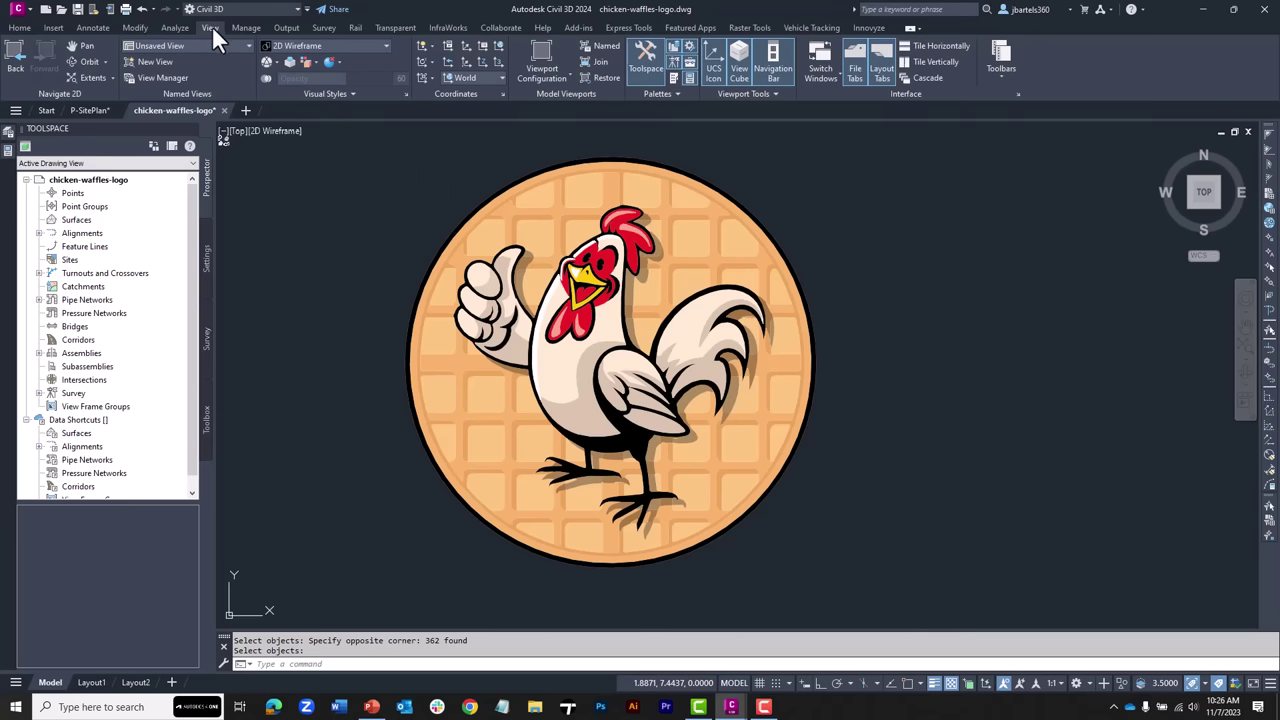
{"action": "left_click", "coordinate": [921, 59]}
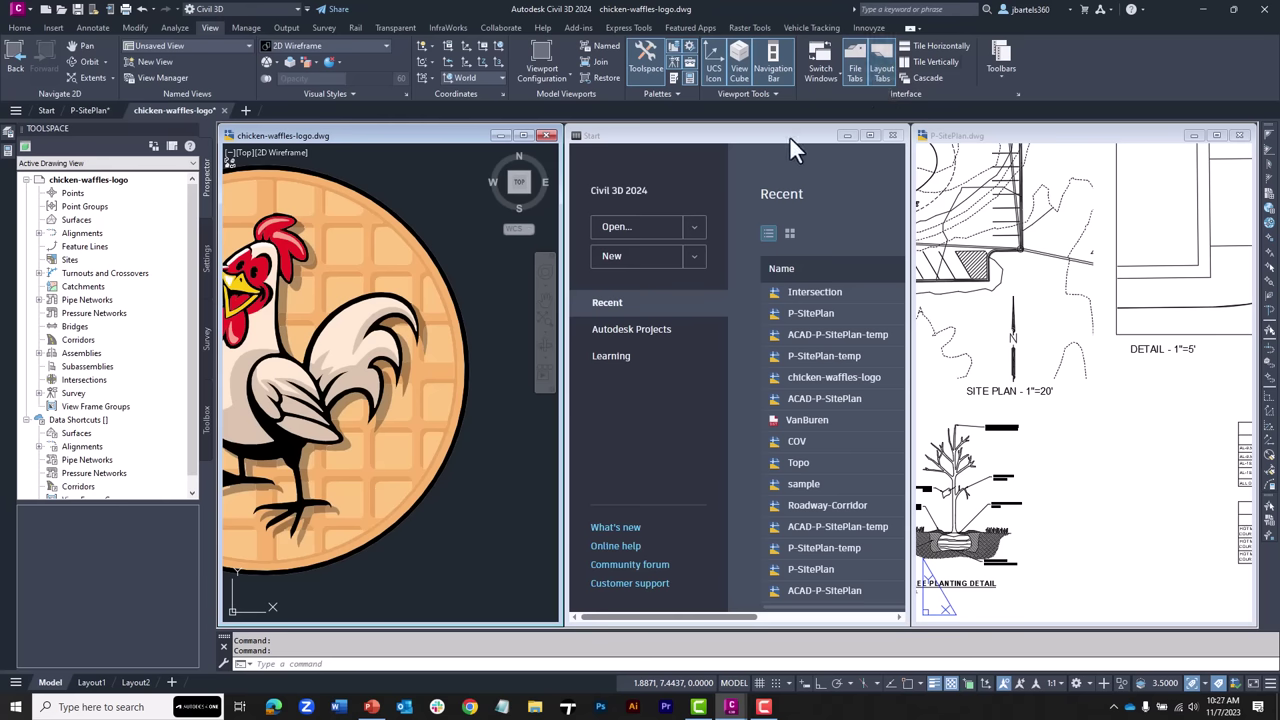
{"action": "left_click", "coordinate": [847, 136]}
{"action": "left_click", "coordinate": [920, 62]}
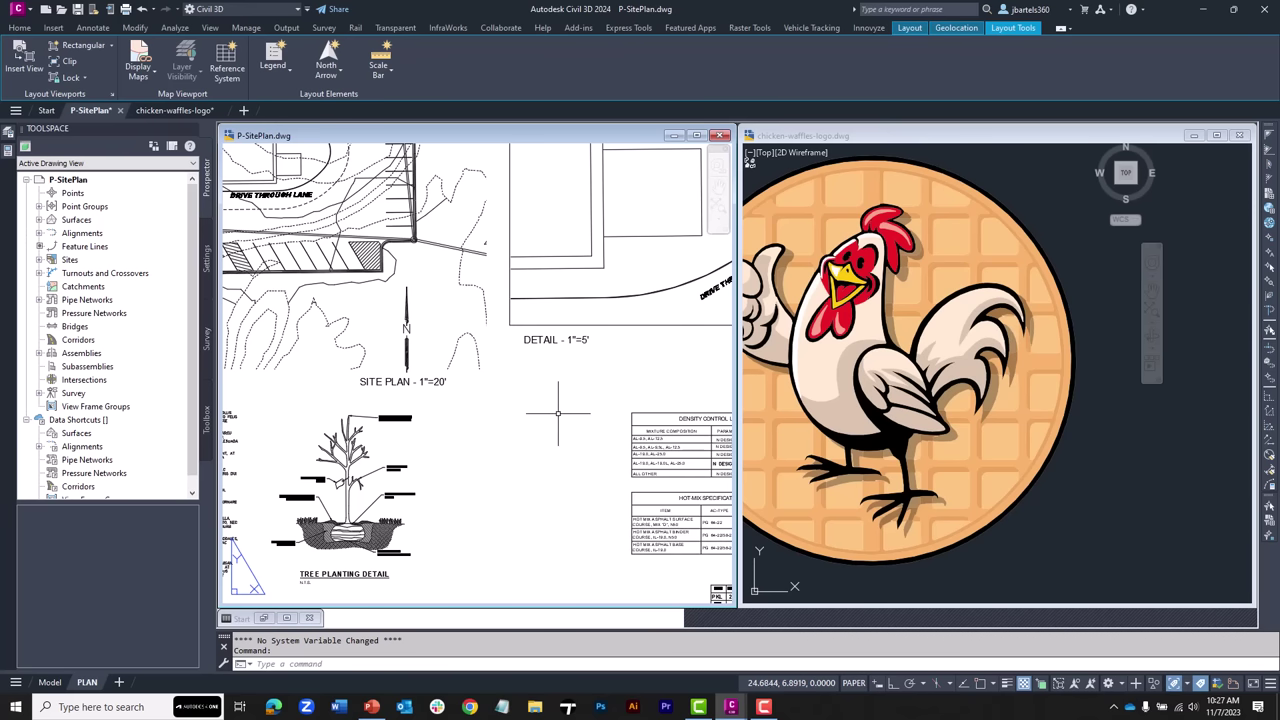
Step: Copy the logo block into the P-SitePlan layout, placing it between the tree planting detail and the specification tables
{"action": "left_click", "coordinate": [985, 345]}
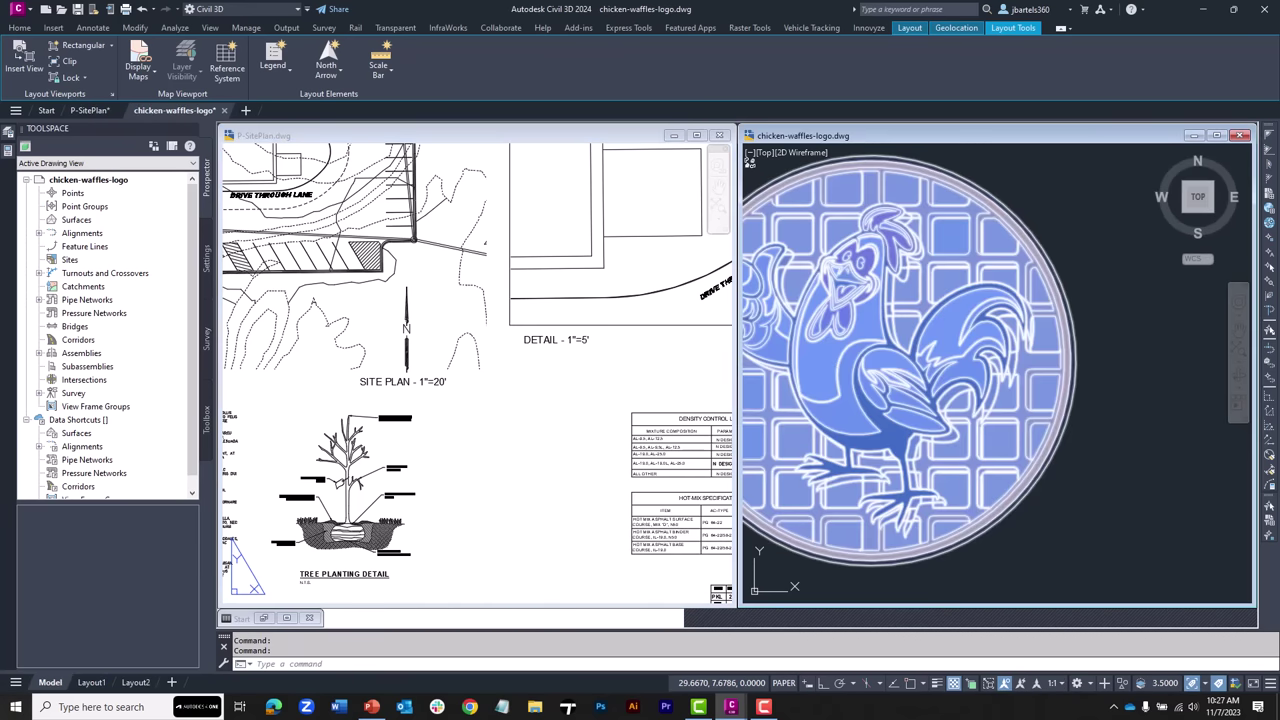
{"action": "left_click", "coordinate": [1072, 310]}
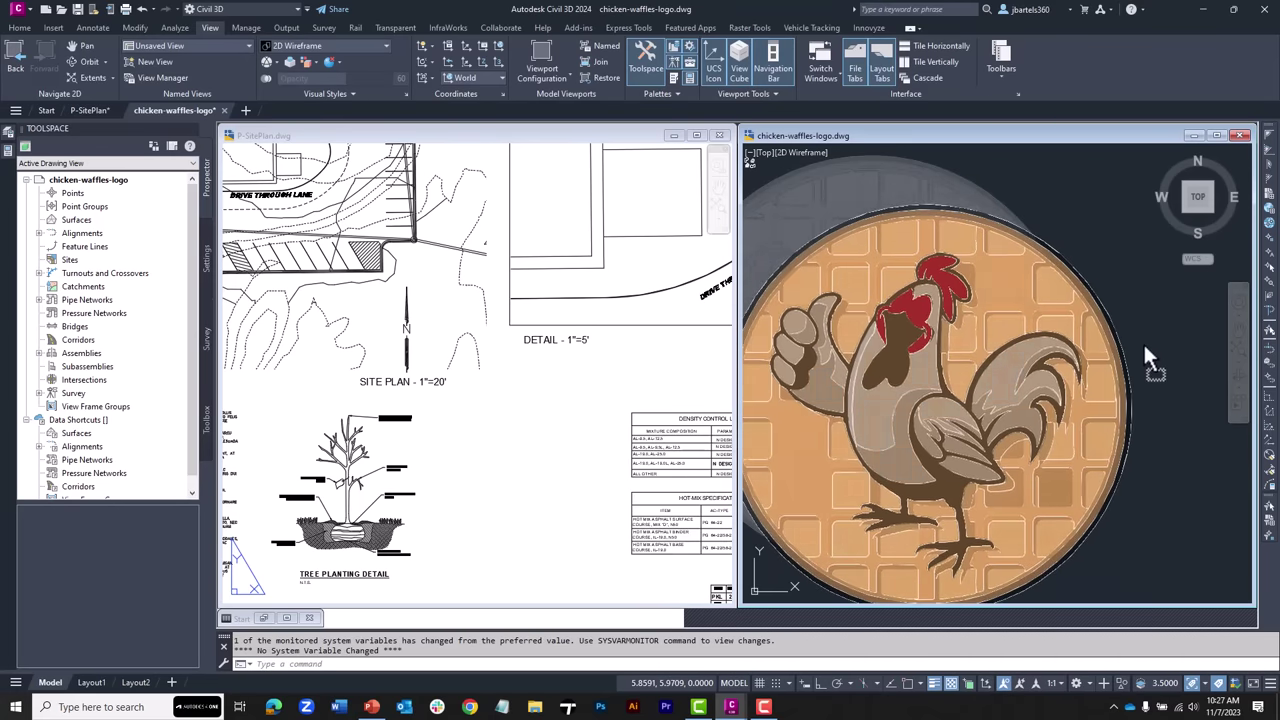
{"action": "mouse_move", "coordinate": [672, 418]}
{"action": "left_mouse_down"}
{"action": "mouse_move", "coordinate": [600, 432]}
{"action": "mouse_move", "coordinate": [558, 462]}
{"action": "left_mouse_up"}
Step: Close chicken-waffles-logo.dwg without saving and maximize the P-SitePlan drawing to inspect the placed logo
{"action": "left_click", "coordinate": [1239, 135]}
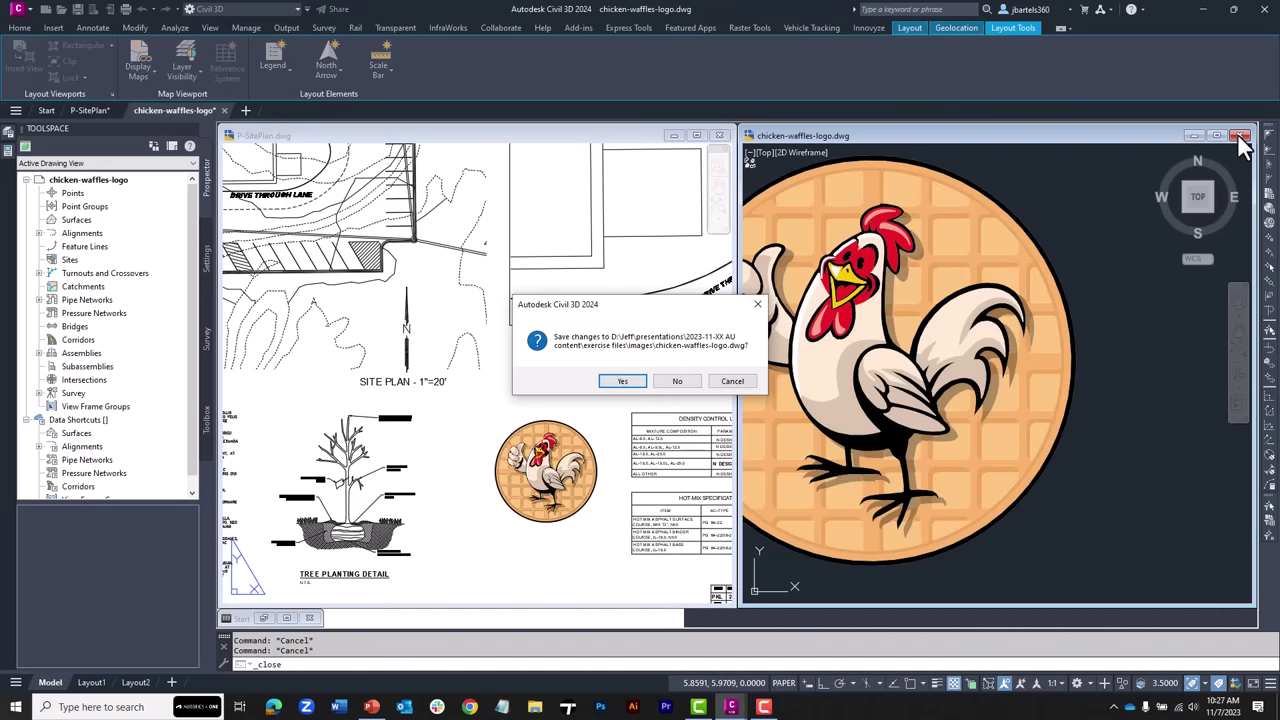
{"action": "left_click", "coordinate": [677, 381]}
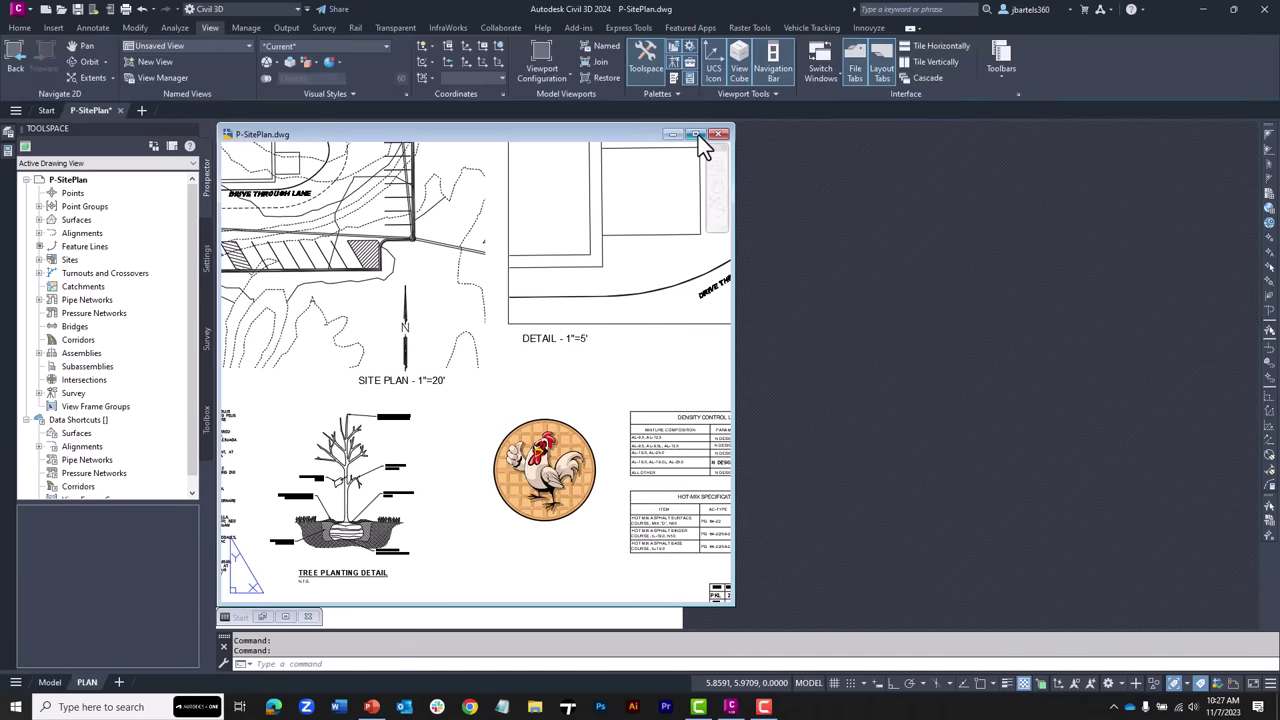
{"action": "left_click", "coordinate": [696, 134]}
{"action": "scroll", "coordinate": [838, 491], "scroll_direction": "up", "scroll_amount": 4}
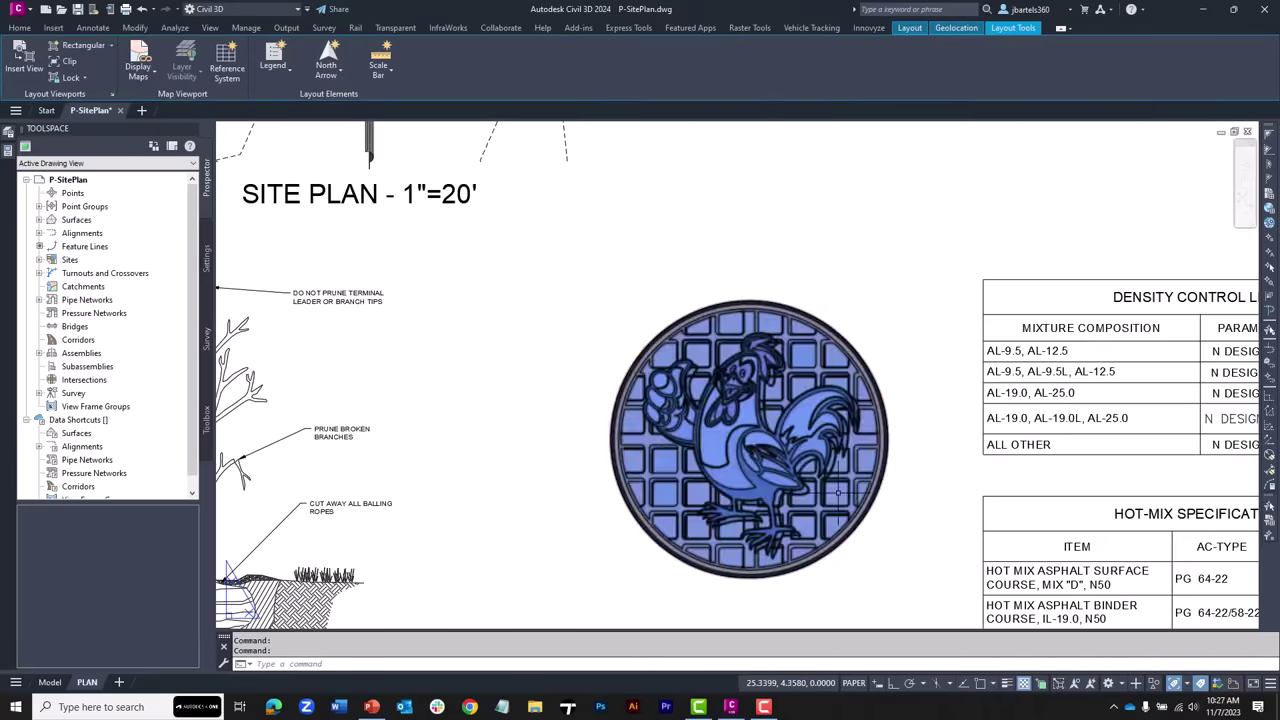
{"action": "scroll", "coordinate": [923, 447], "scroll_direction": "up", "scroll_amount": 2}
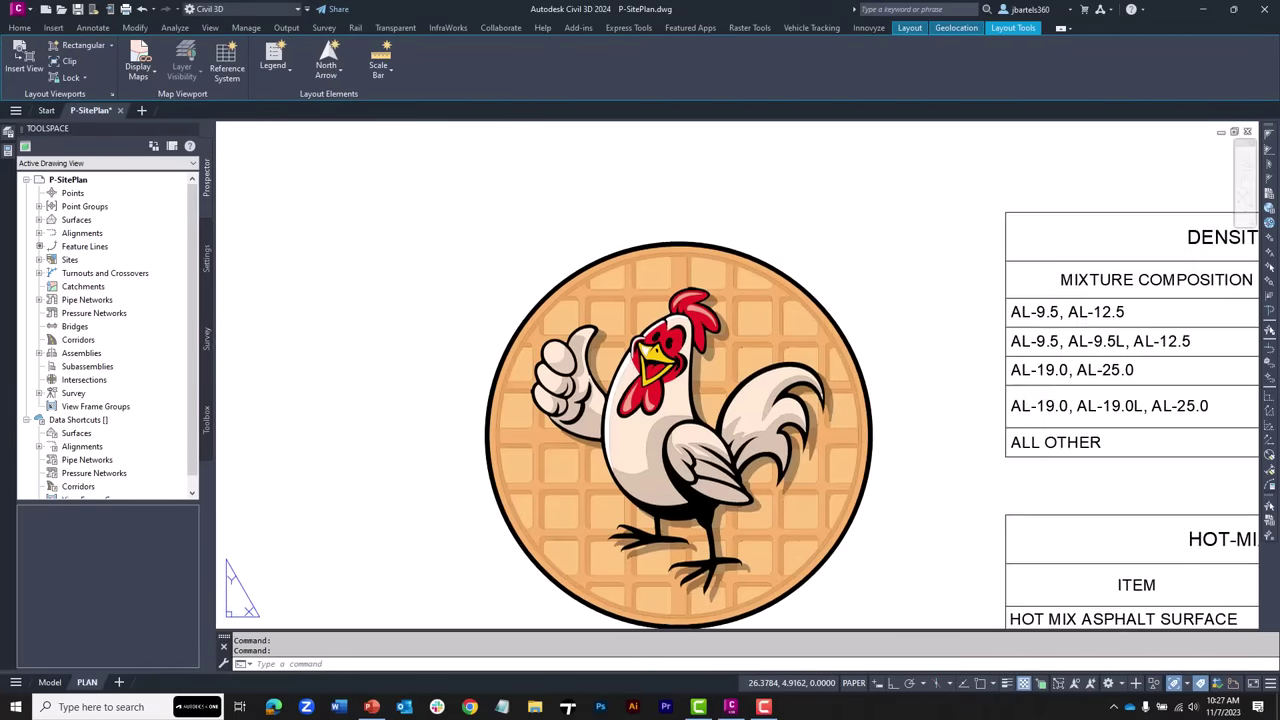
Step: Switch from the PLAN layout to model space and show the whole site plan
{"action": "middle_click_drag", "start_coordinate": [923, 443], "coordinate": [908, 400]}
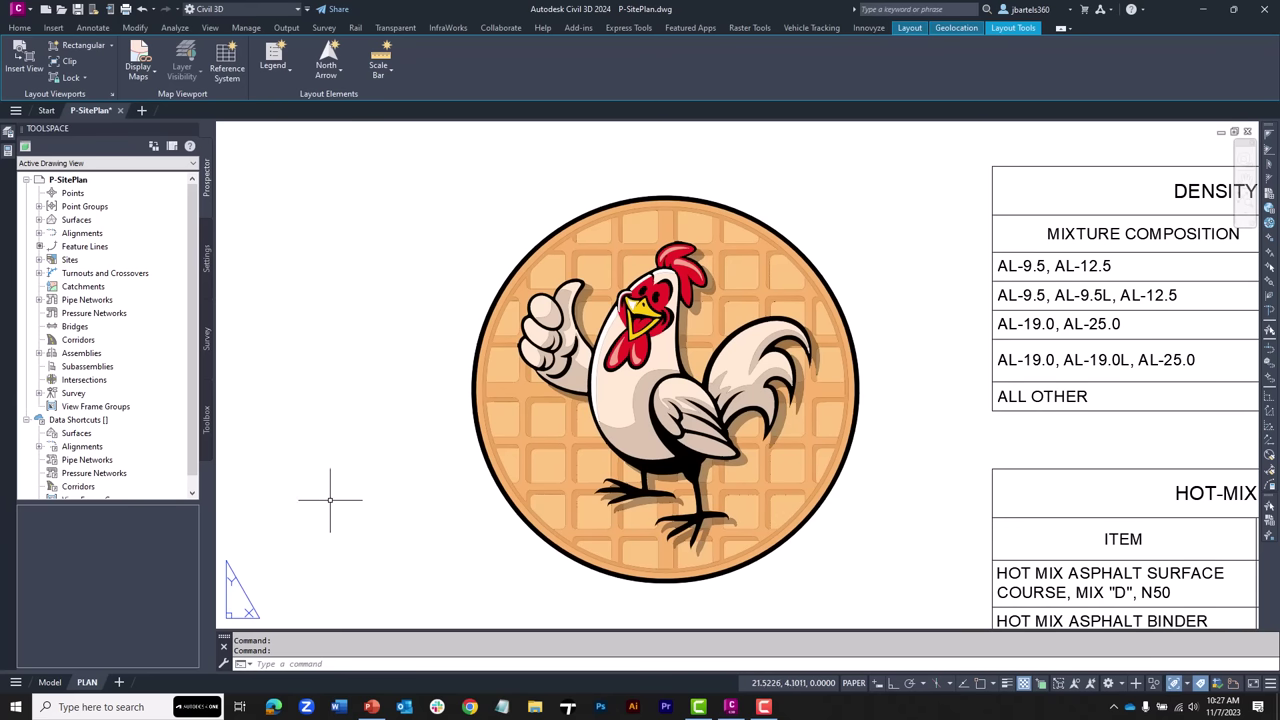
{"action": "left_click", "coordinate": [50, 682]}
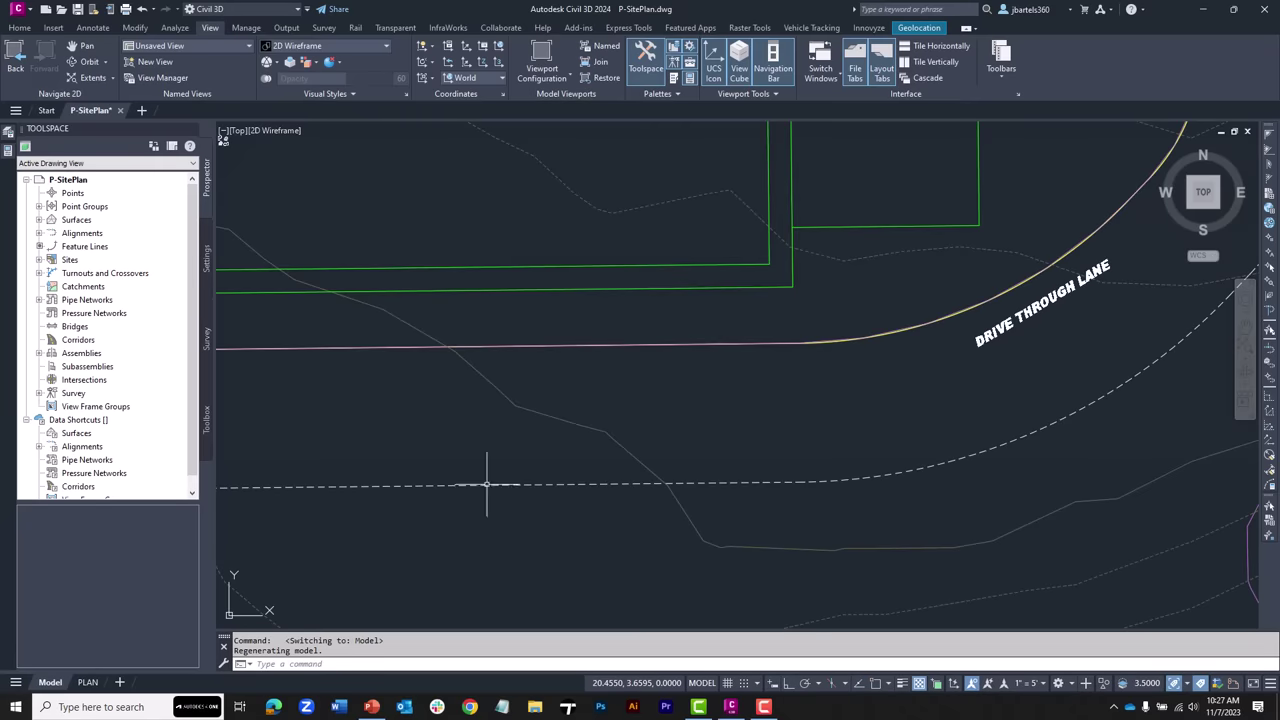
{"action": "scroll", "coordinate": [486, 486], "scroll_direction": "down", "scroll_amount": 5}
{"action": "scroll", "coordinate": [561, 450], "scroll_direction": "down", "scroll_amount": 2}
{"action": "middle_click_drag", "start_coordinate": [561, 450], "coordinate": [676, 413]}
{"action": "scroll", "coordinate": [651, 429], "scroll_direction": "down", "scroll_amount": 1}
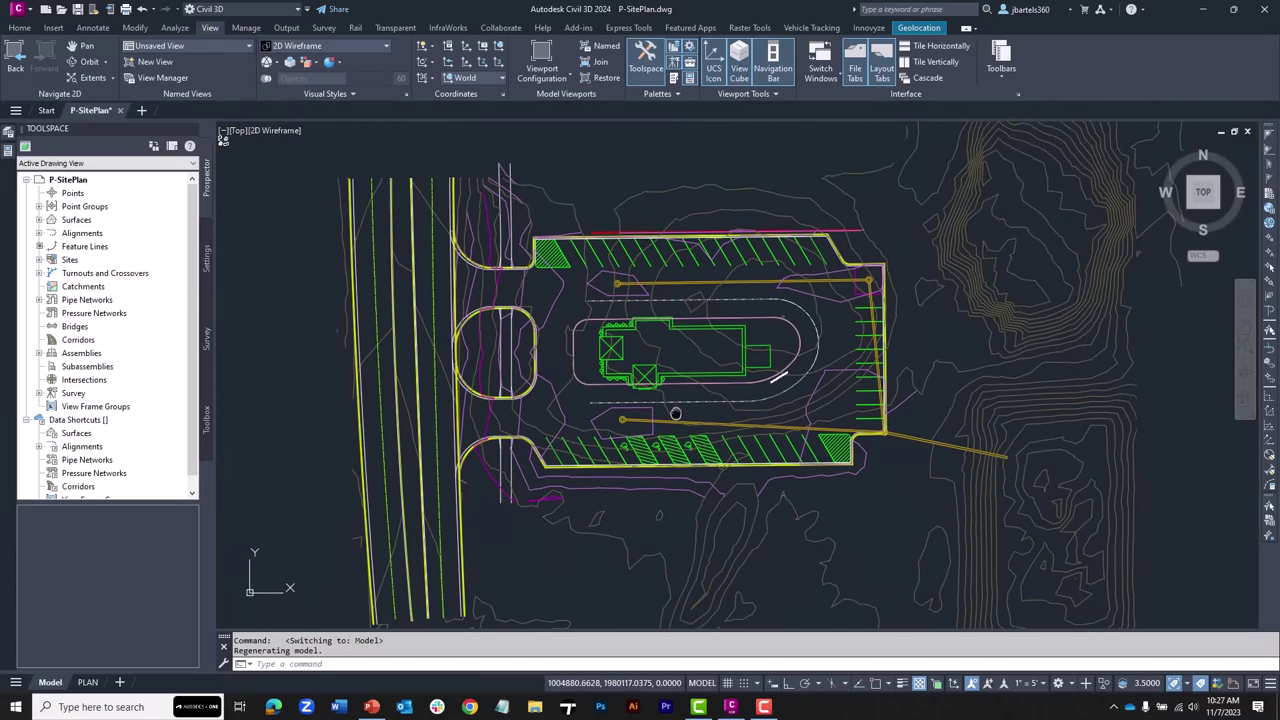
Step: Save a copy of the drawing as P-SitePlan-temp.dwg
{"action": "mouse_move", "coordinate": [636, 503]}
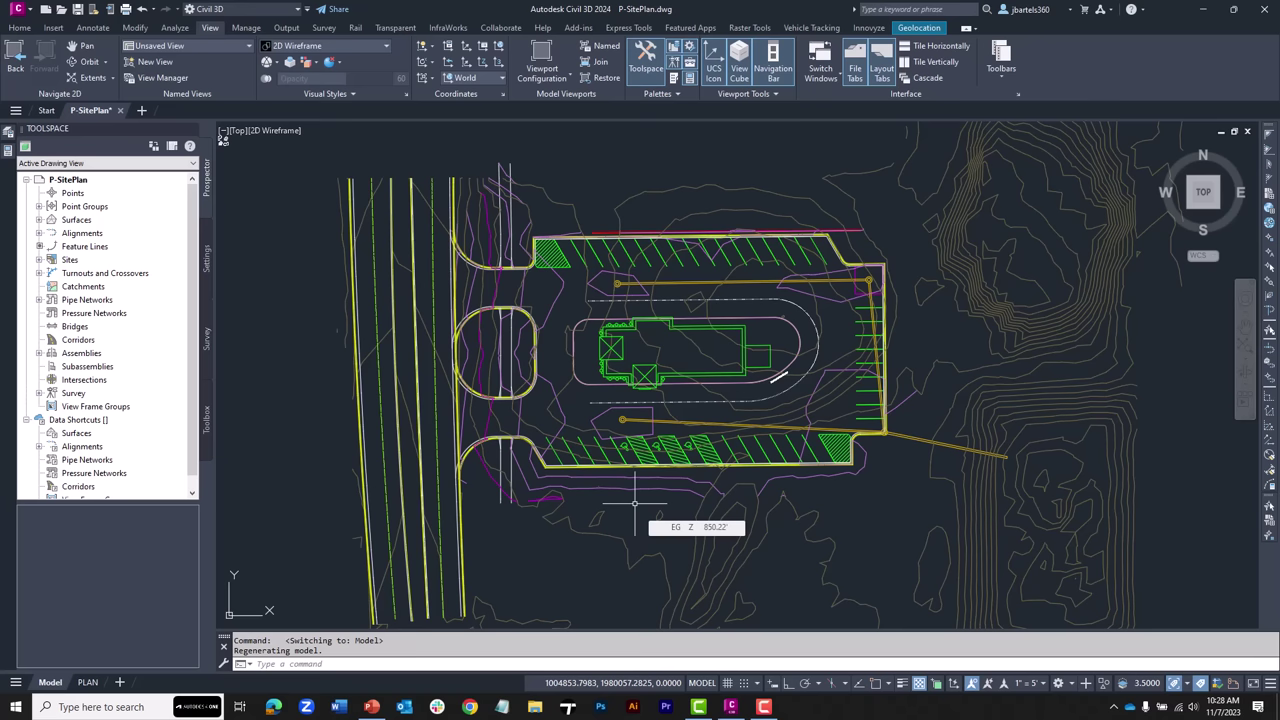
{"action": "type", "text": "saveas"}
{"action": "key", "text": "Return"}
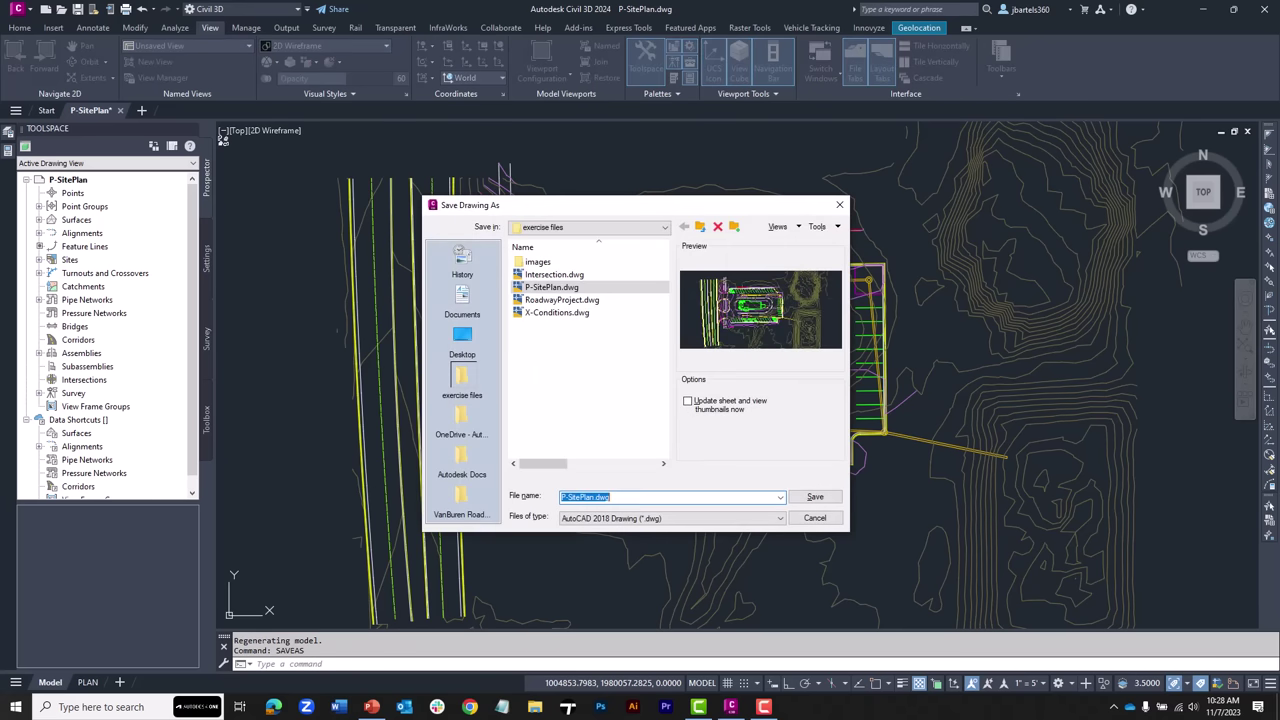
{"action": "left_click", "coordinate": [596, 496]}
{"action": "key", "text": "Return"}
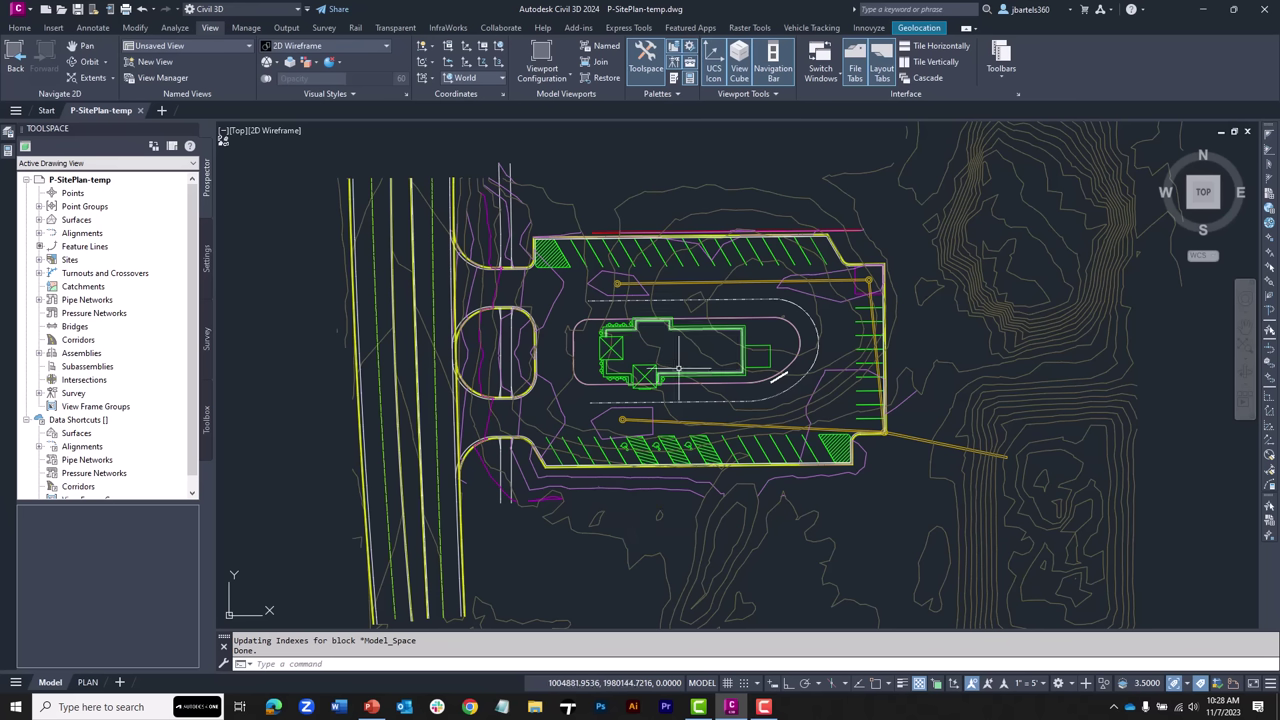
Step: Set the style of both TIN surfaces to ADSK-NO DISPLAY
{"action": "left_click", "coordinate": [625, 200]}
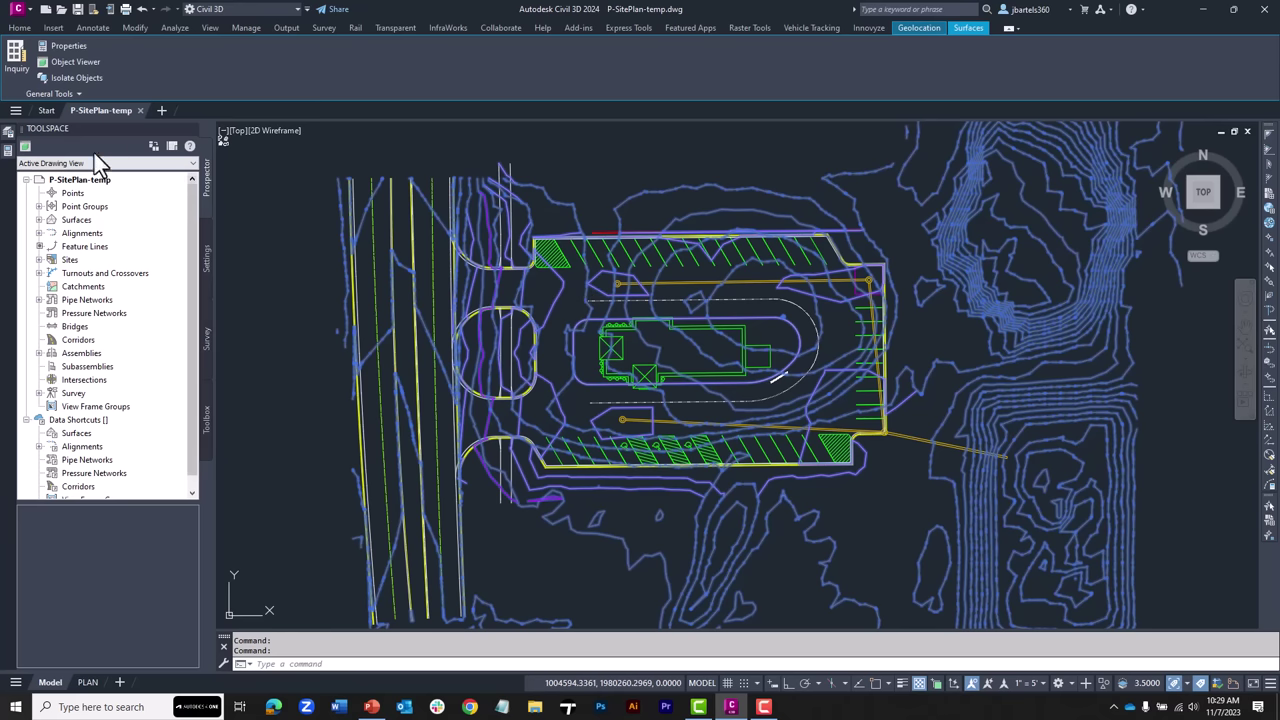
{"action": "key", "text": "ctrl+1"}
{"action": "left_click", "coordinate": [222, 185]}
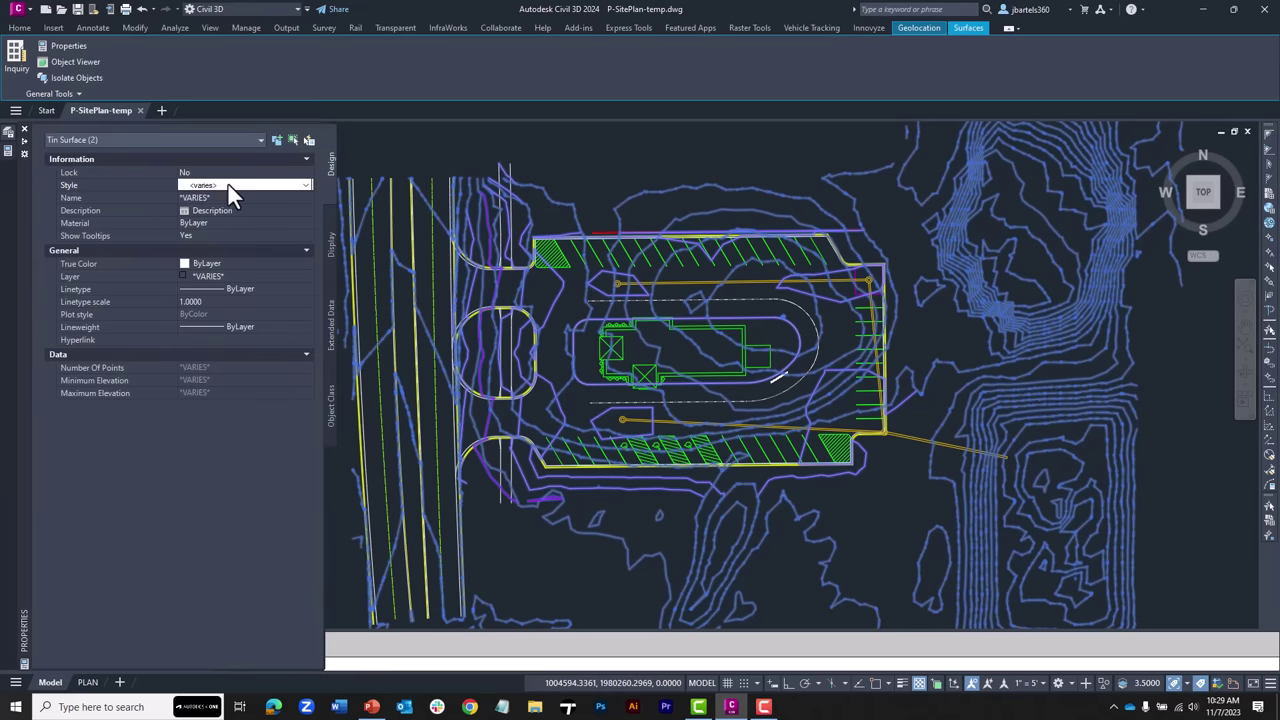
{"action": "left_click", "coordinate": [228, 185]}
{"action": "left_click", "coordinate": [246, 258]}
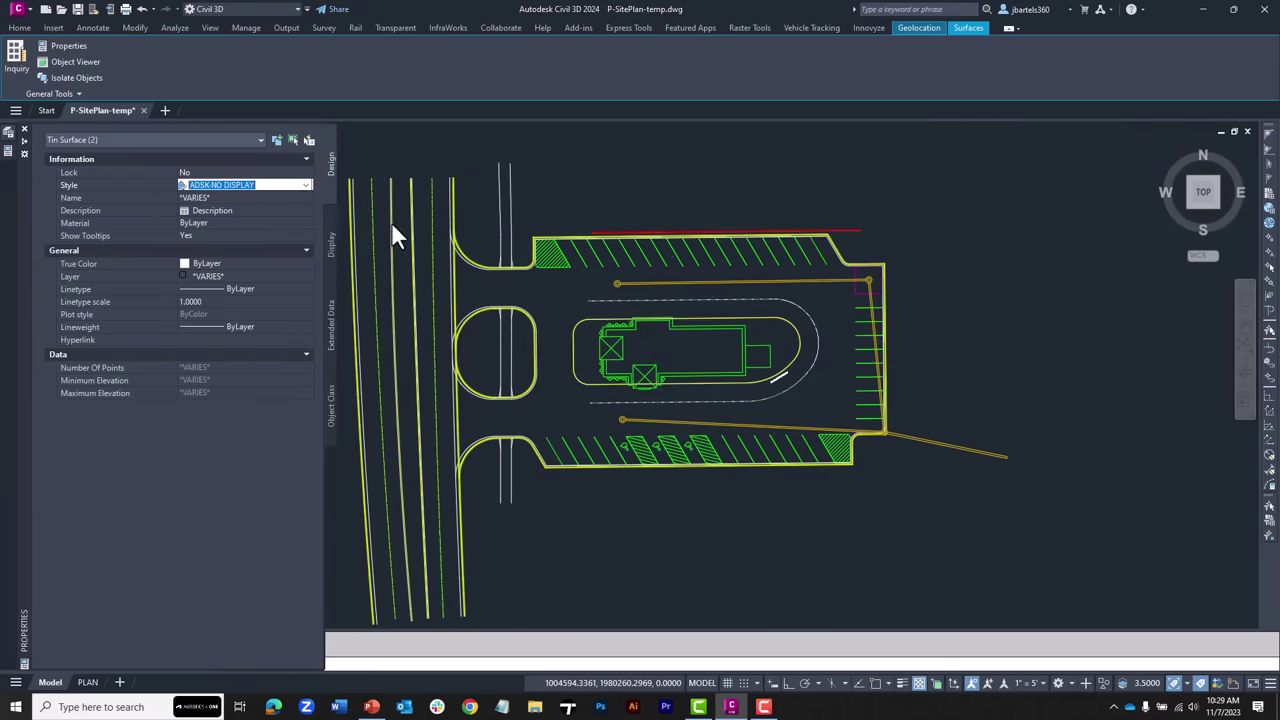
{"action": "key", "text": "ctrl+1"}
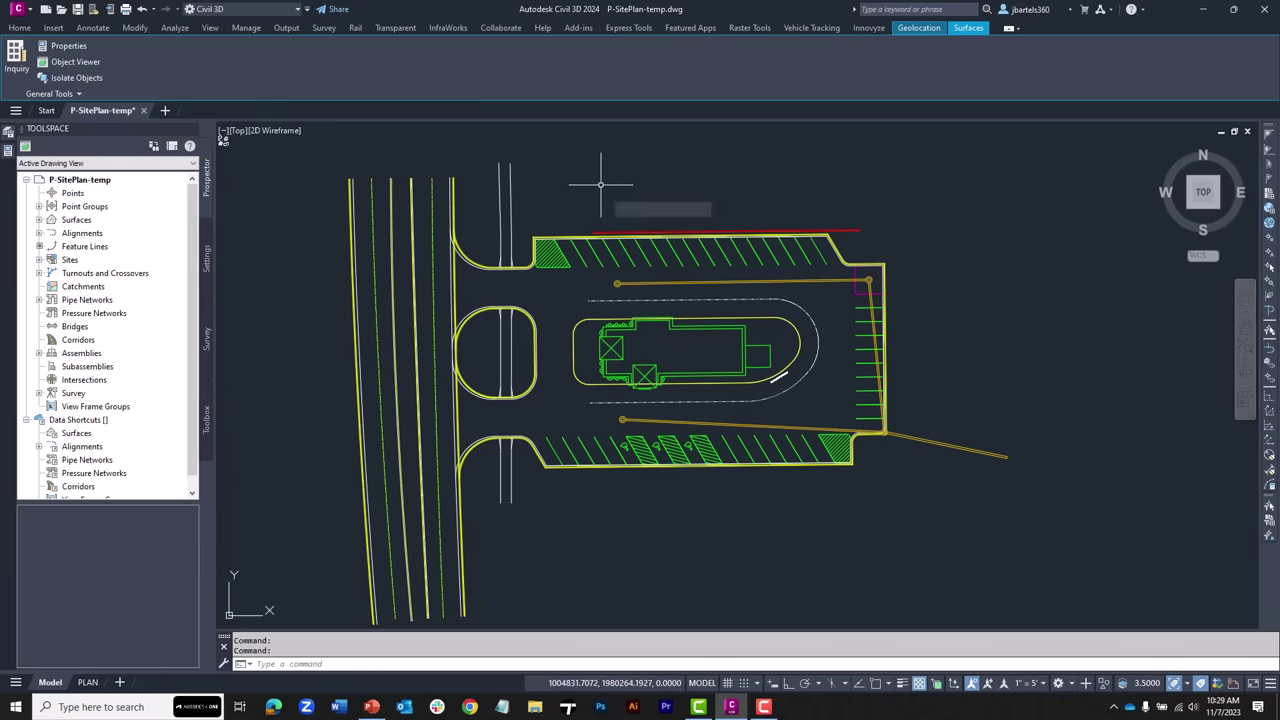
Step: Bind the external reference containing the existing road linework into the drawing with the Bind option
{"action": "left_click", "coordinate": [410, 185]}
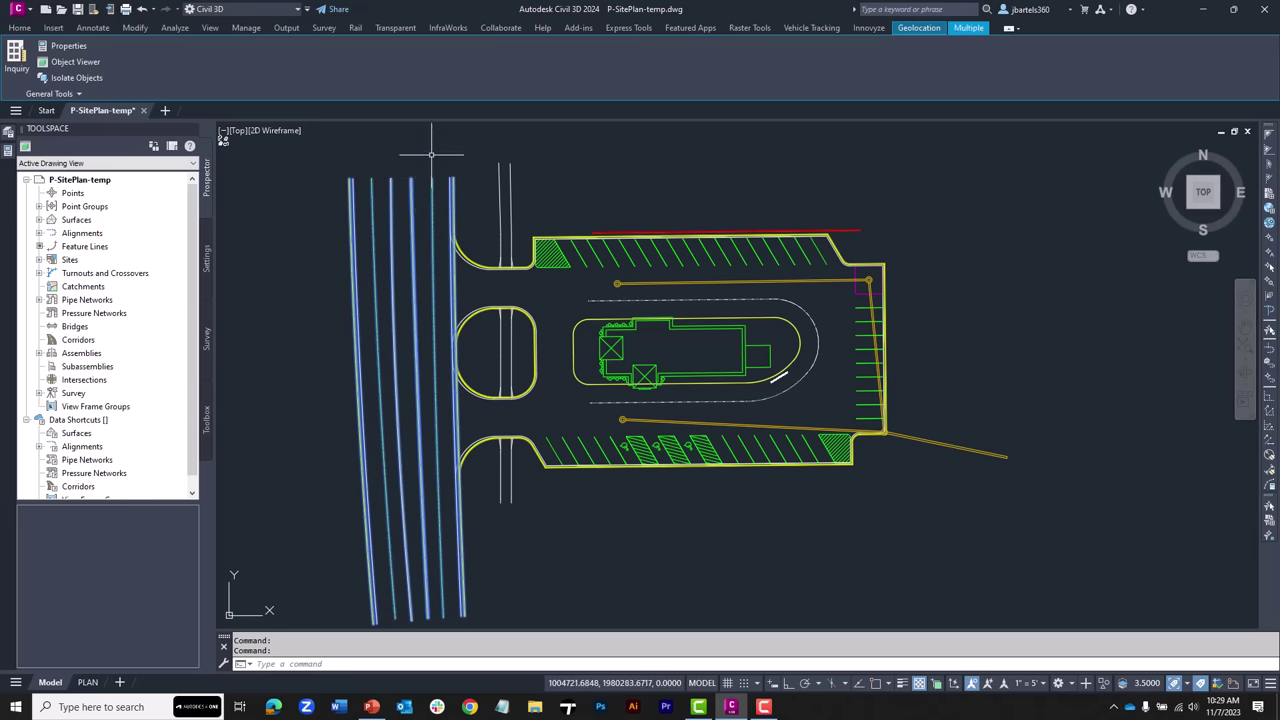
{"action": "key", "text": "Escape"}
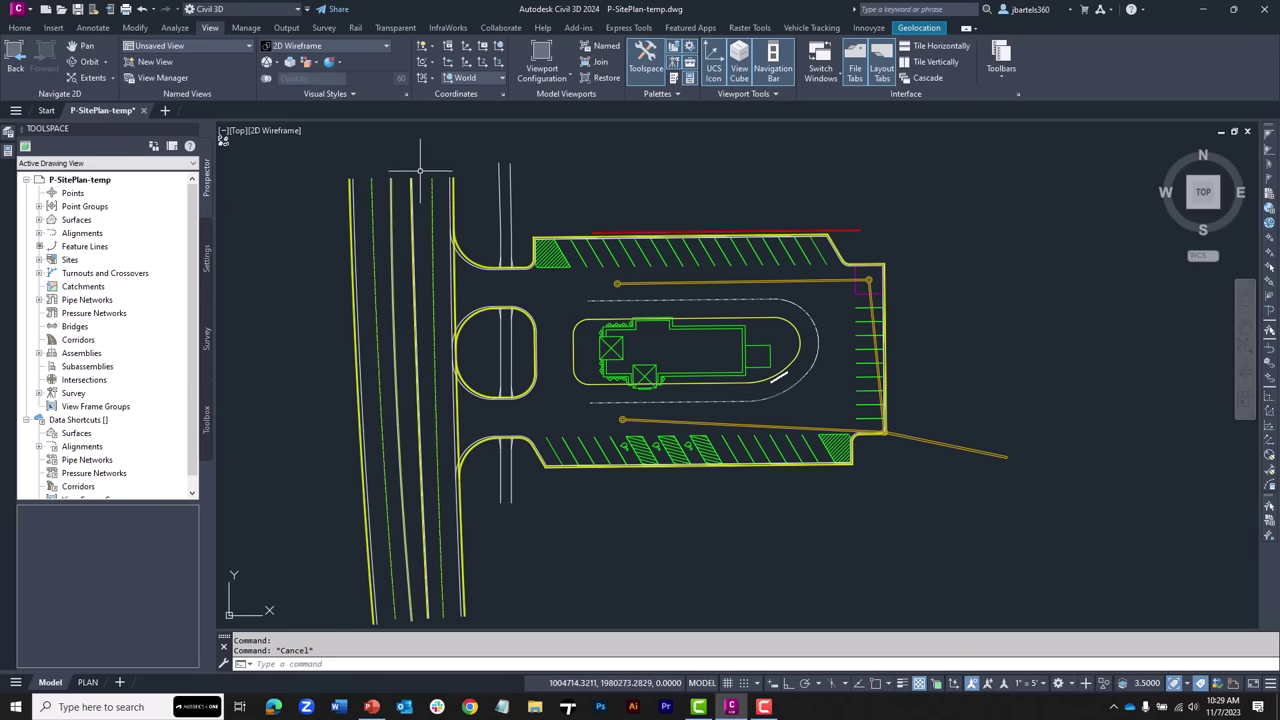
{"action": "left_click", "coordinate": [410, 182]}
{"action": "right_click", "coordinate": [462, 150]}
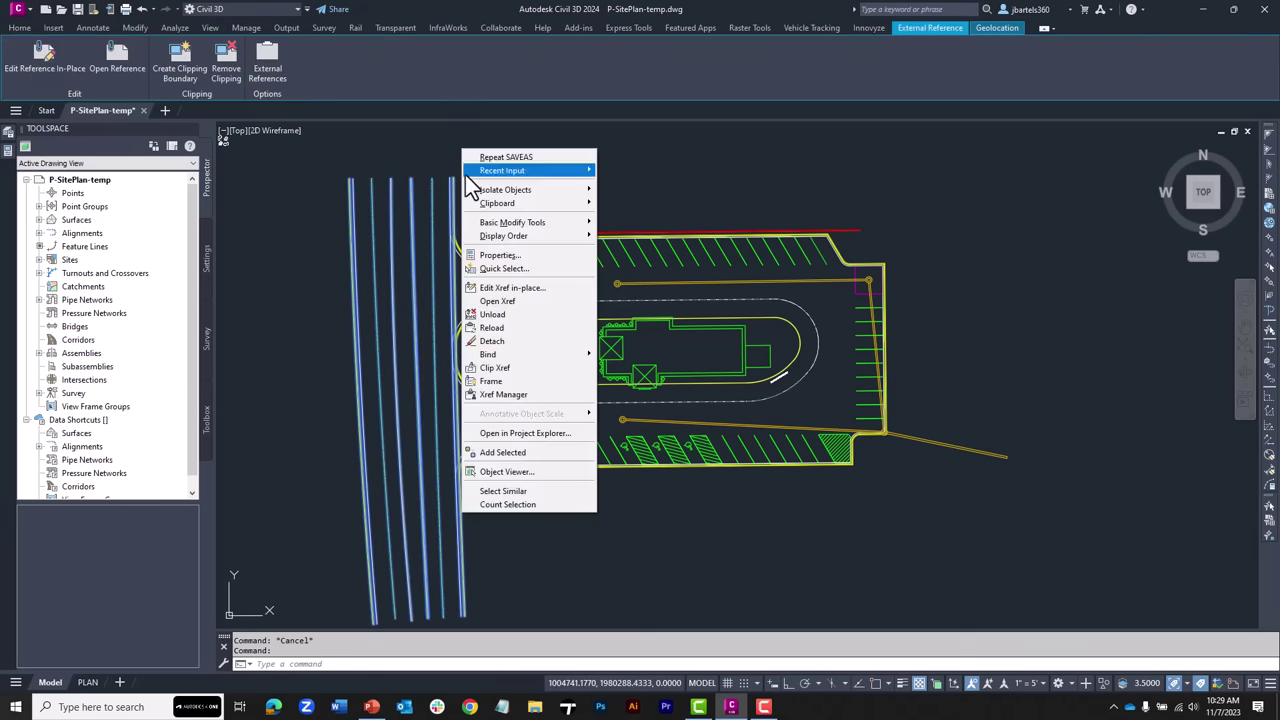
{"action": "mouse_move", "coordinate": [487, 356]}
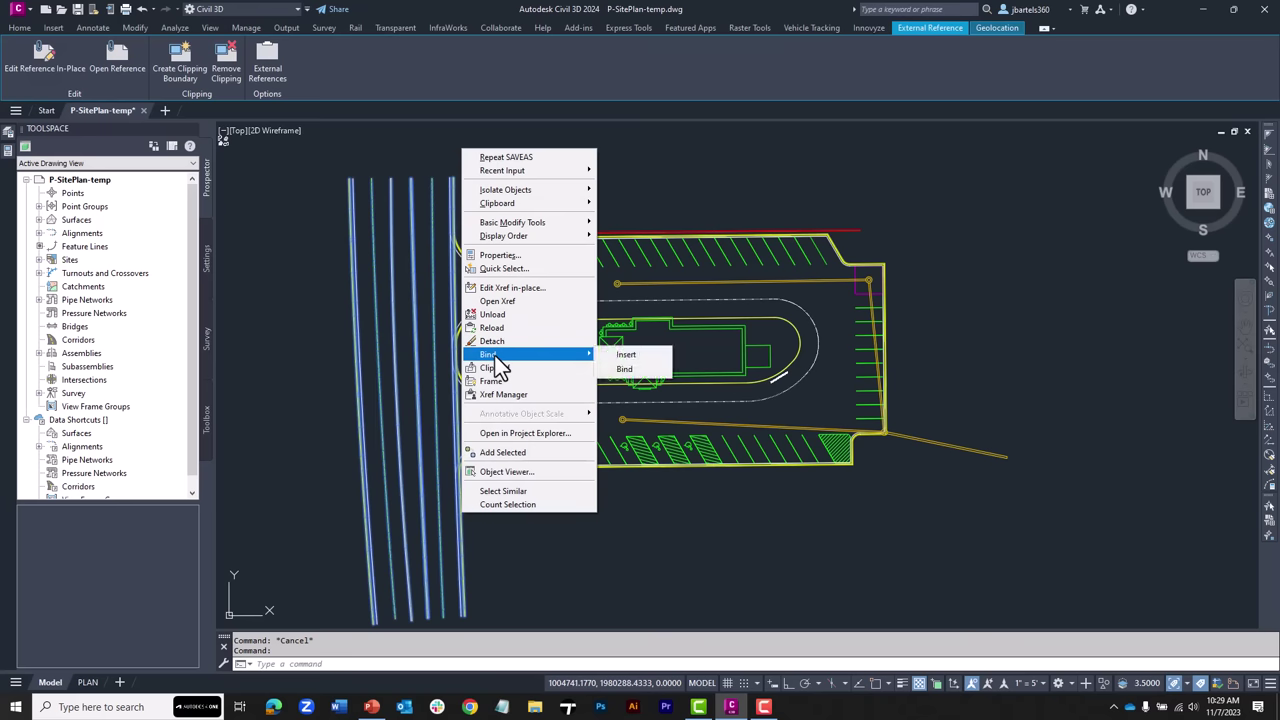
{"action": "left_click", "coordinate": [624, 370]}
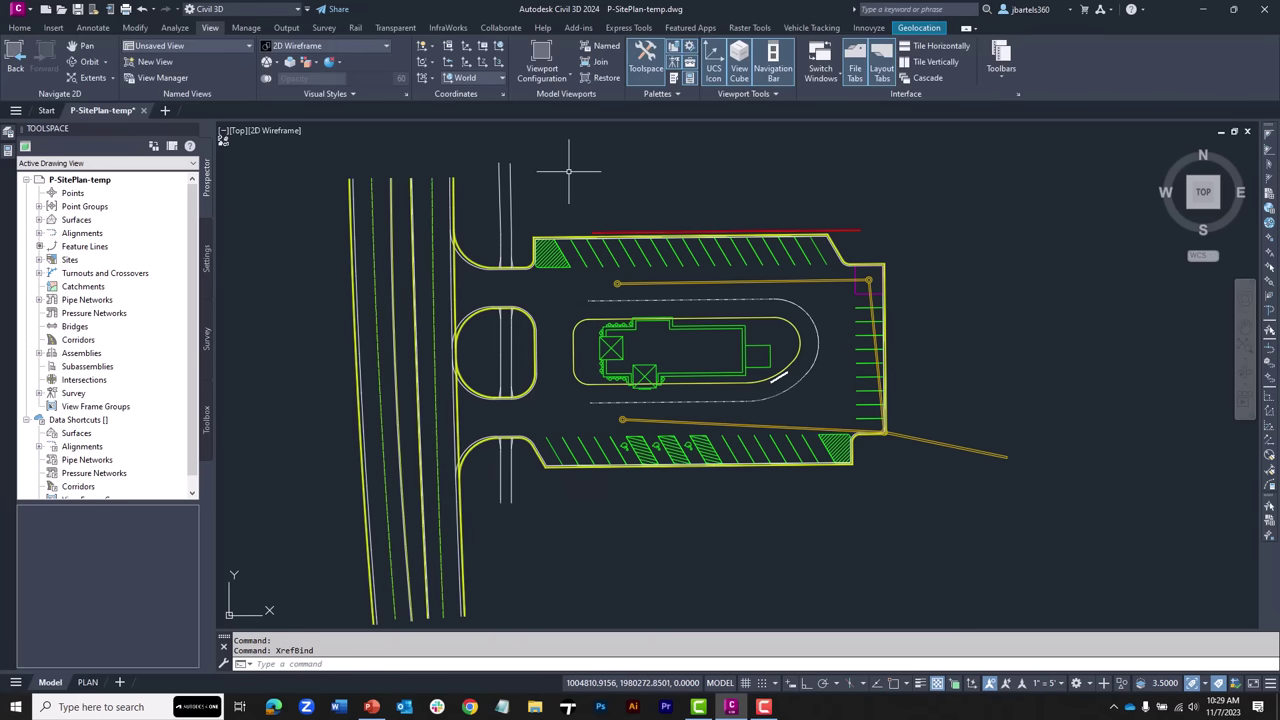
Step: Explode the bound road block into individual objects
{"action": "left_click", "coordinate": [24, 29]}
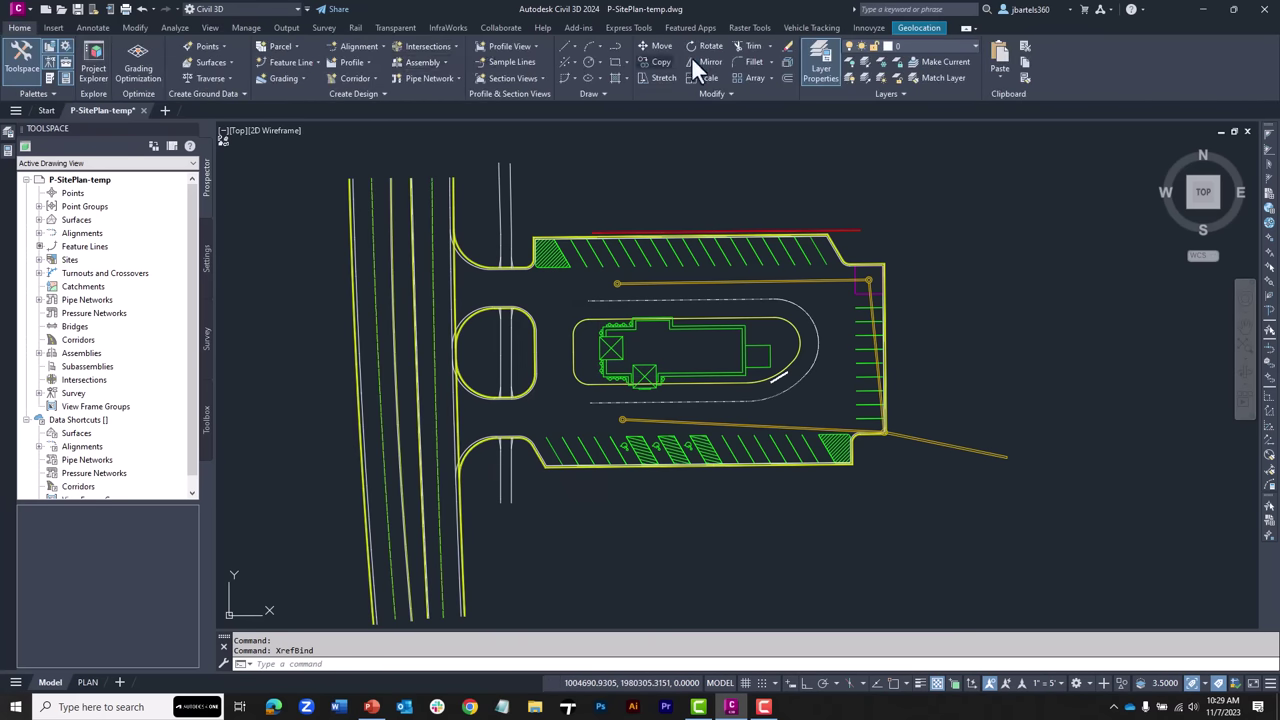
{"action": "left_click", "coordinate": [783, 62]}
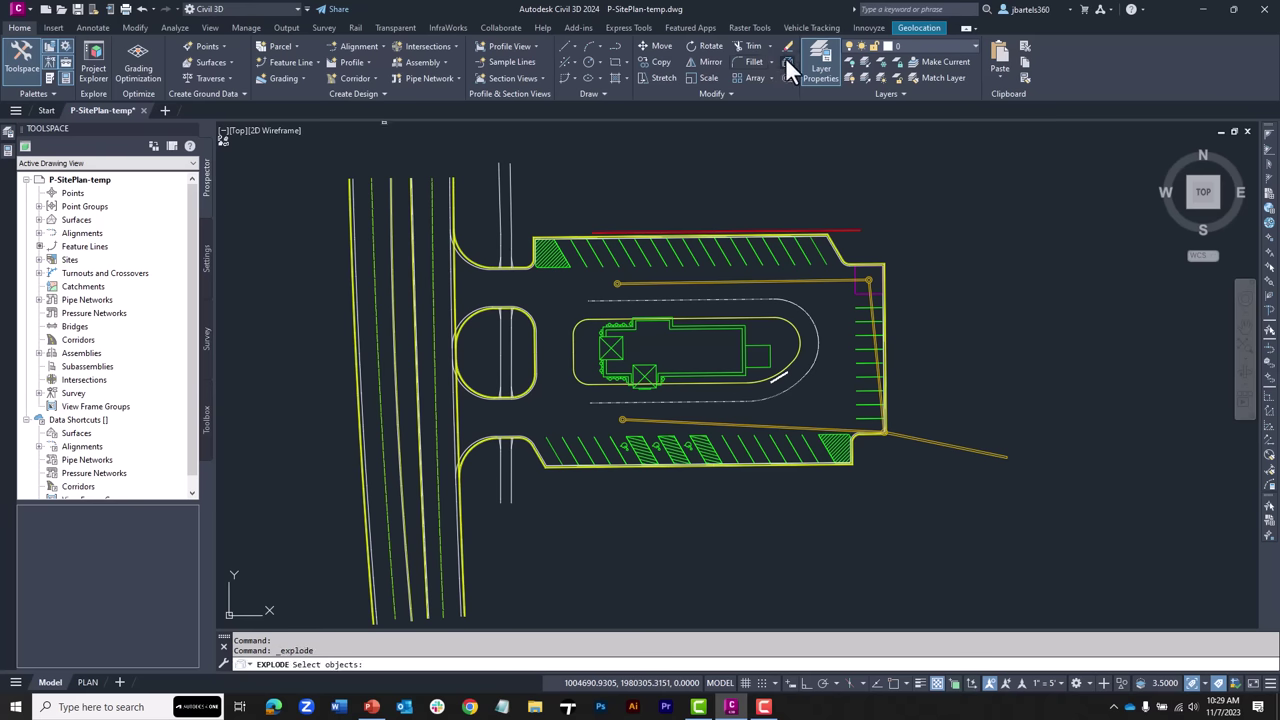
{"action": "left_click", "coordinate": [456, 181]}
{"action": "key", "text": "Return"}
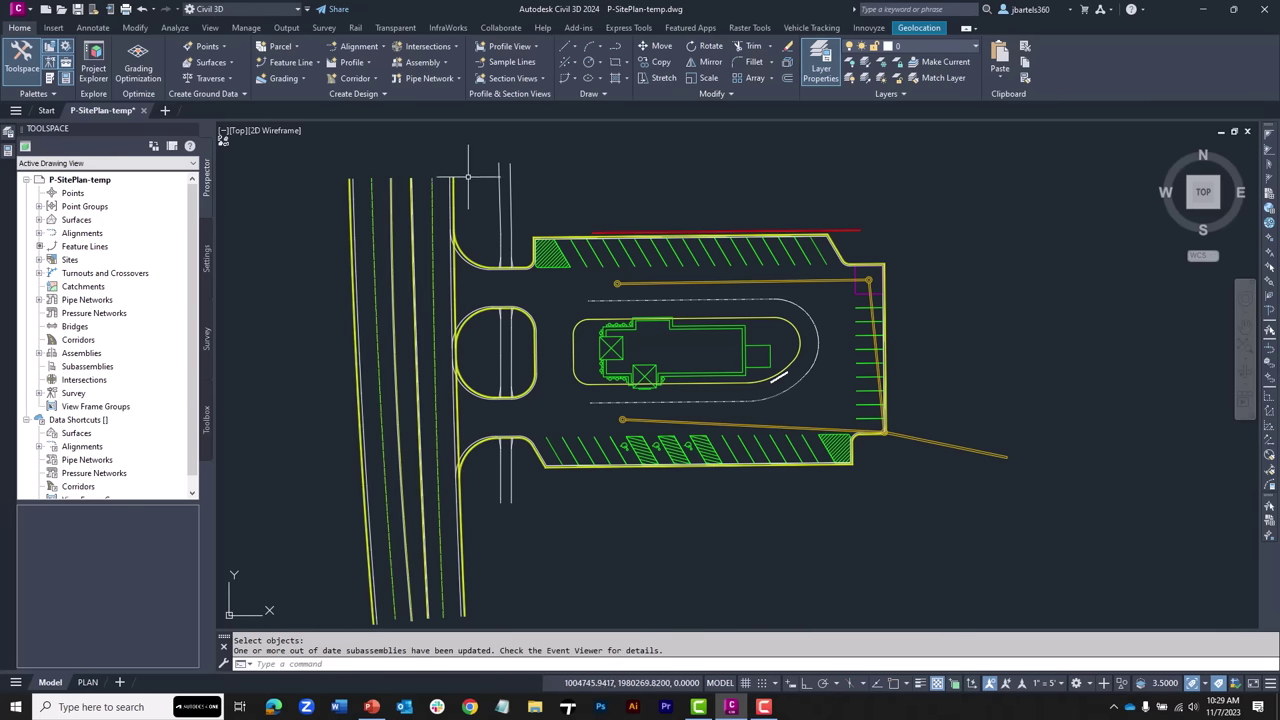
{"action": "mouse_move", "coordinate": [455, 185]}
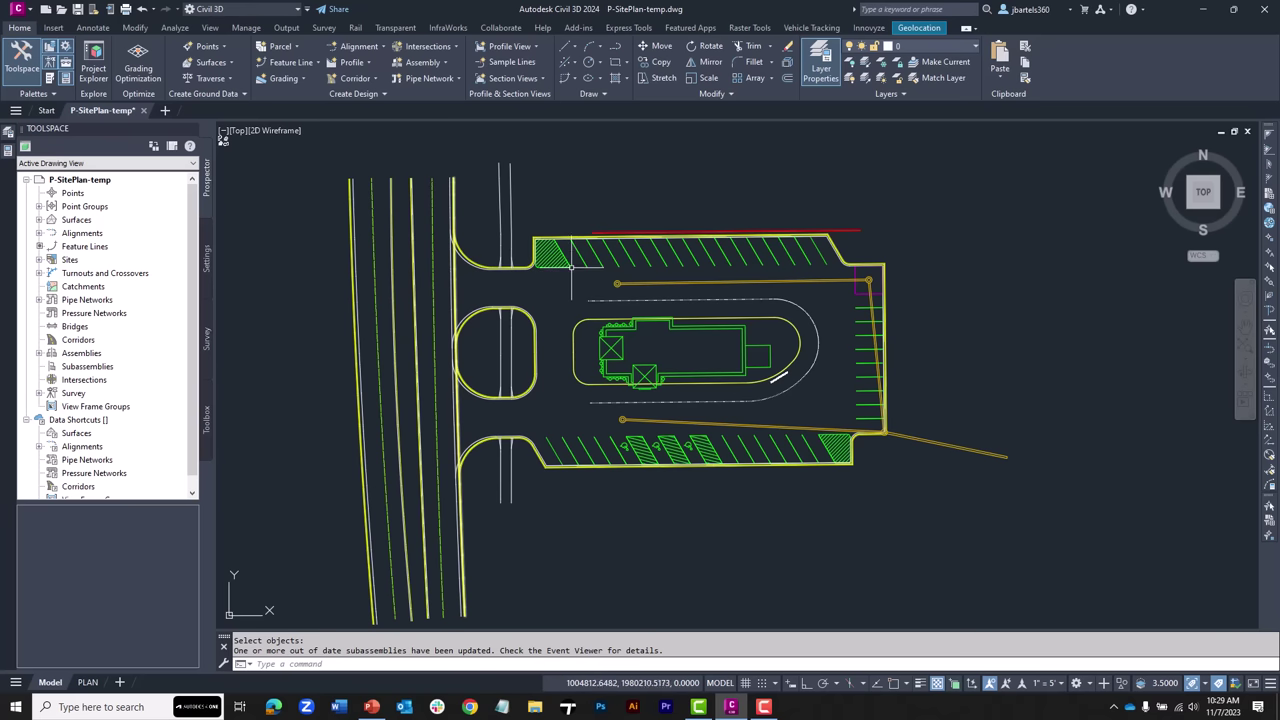
{"action": "mouse_move", "coordinate": [617, 283]}
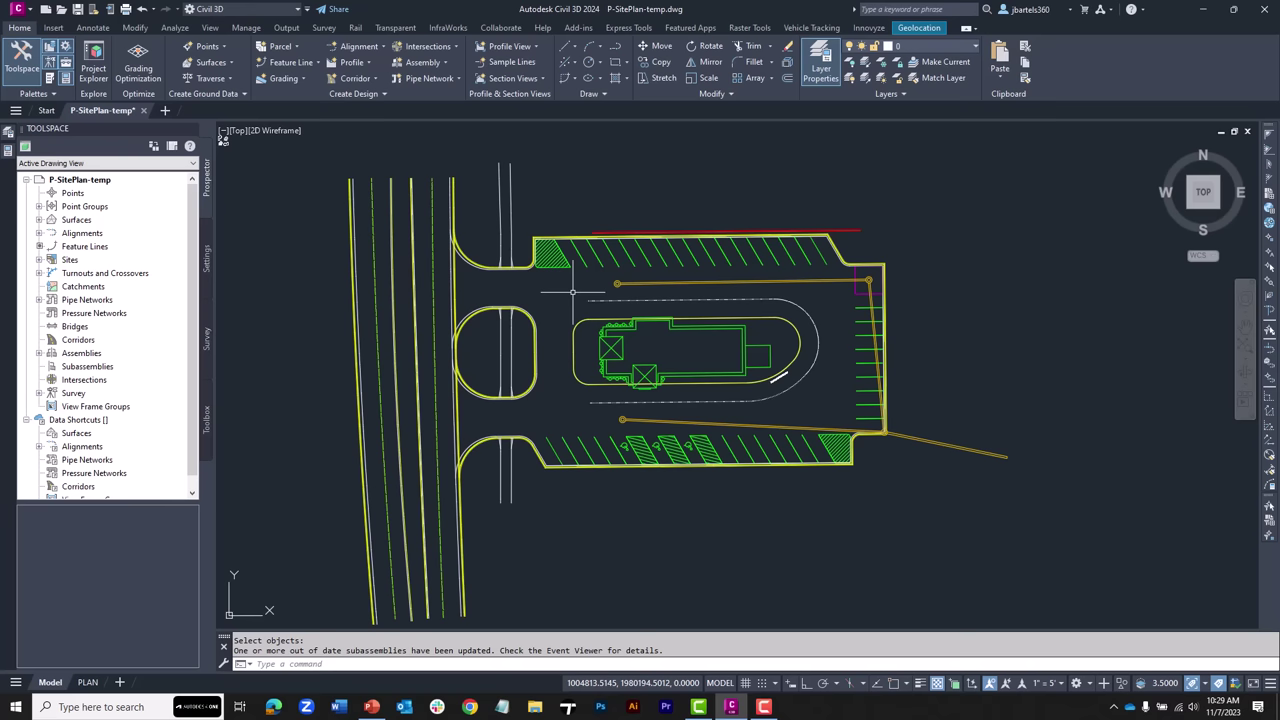
Step: Export the drawing with EXPORTTOAUTOCAD as ACAD-P-SitePlan-temp.dwg in the exercise files folder
{"action": "type", "text": "EXPORTTOAUtocad"}
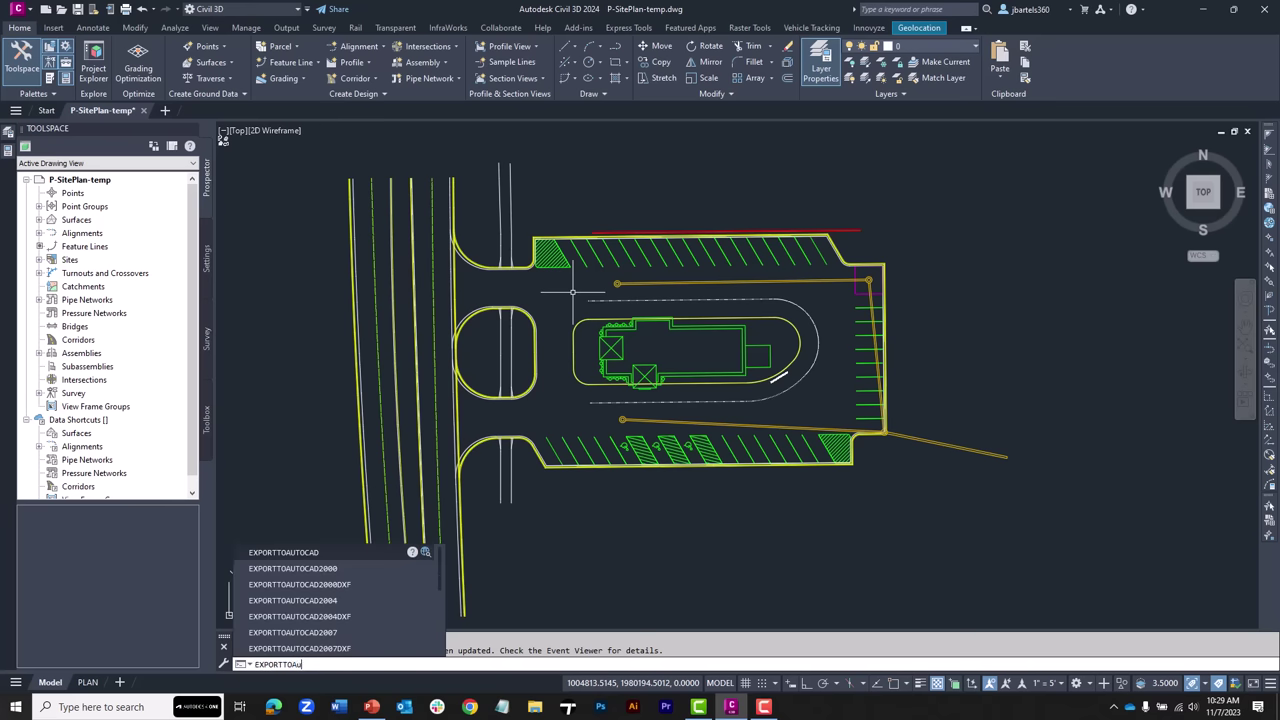
{"action": "key", "text": "Return"}
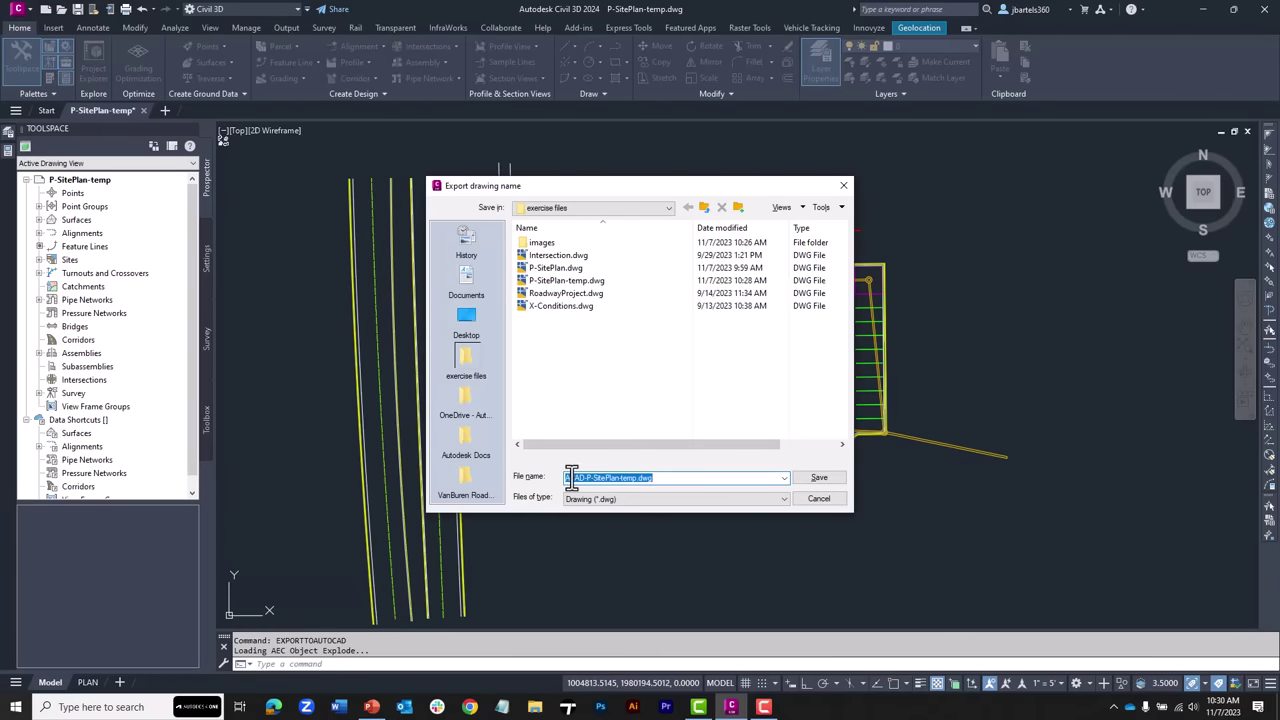
{"action": "left_click", "coordinate": [808, 478]}
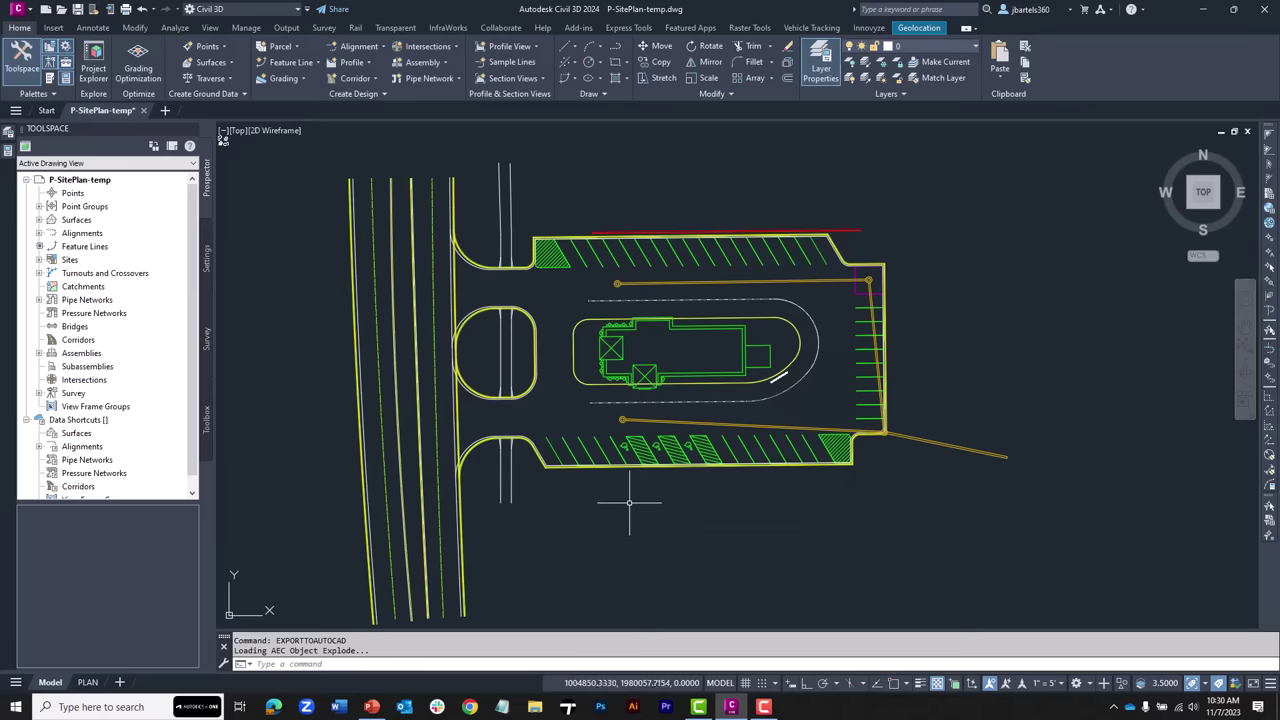
Step: Open the exported ACAD-P-SitePlan-temp.dwg from the exercise files folder
{"action": "left_click", "coordinate": [58, 9]}
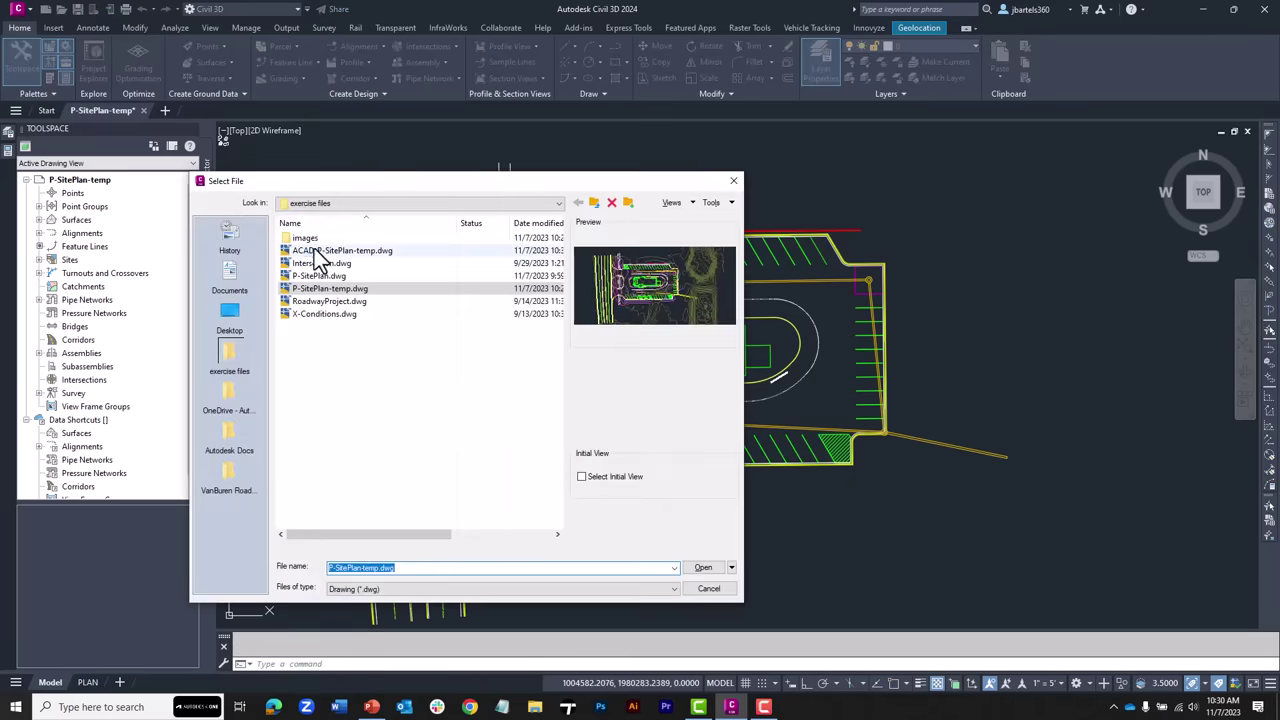
{"action": "left_click", "coordinate": [335, 250]}
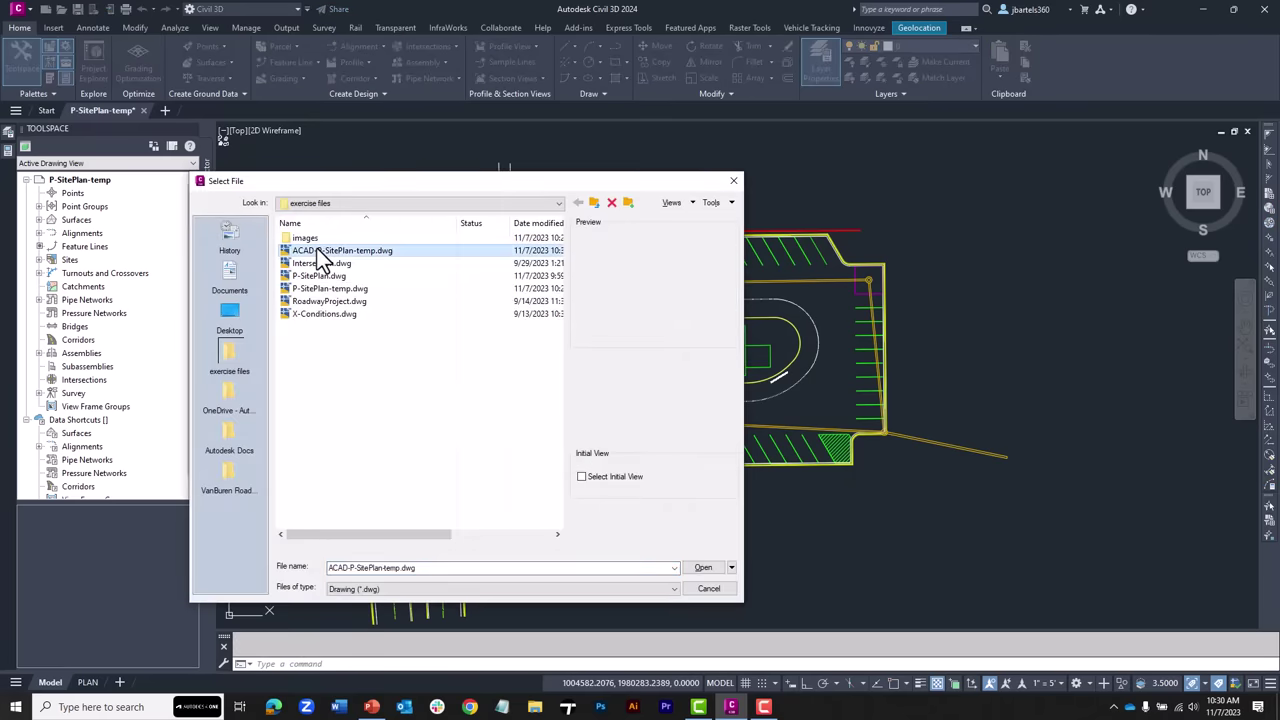
{"action": "left_click", "coordinate": [703, 567]}
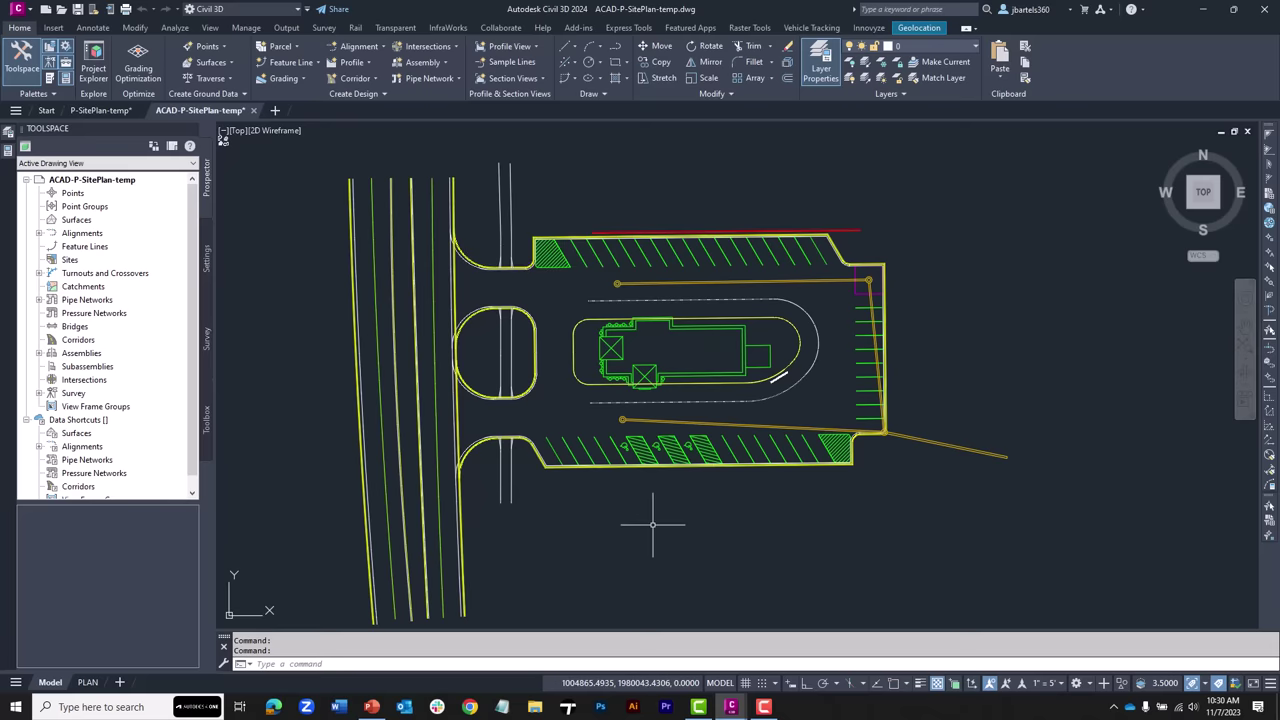
Step: Set the lineweight of all the site plan objects in model space to 0.05 mm
{"action": "left_click", "coordinate": [1070, 143]}
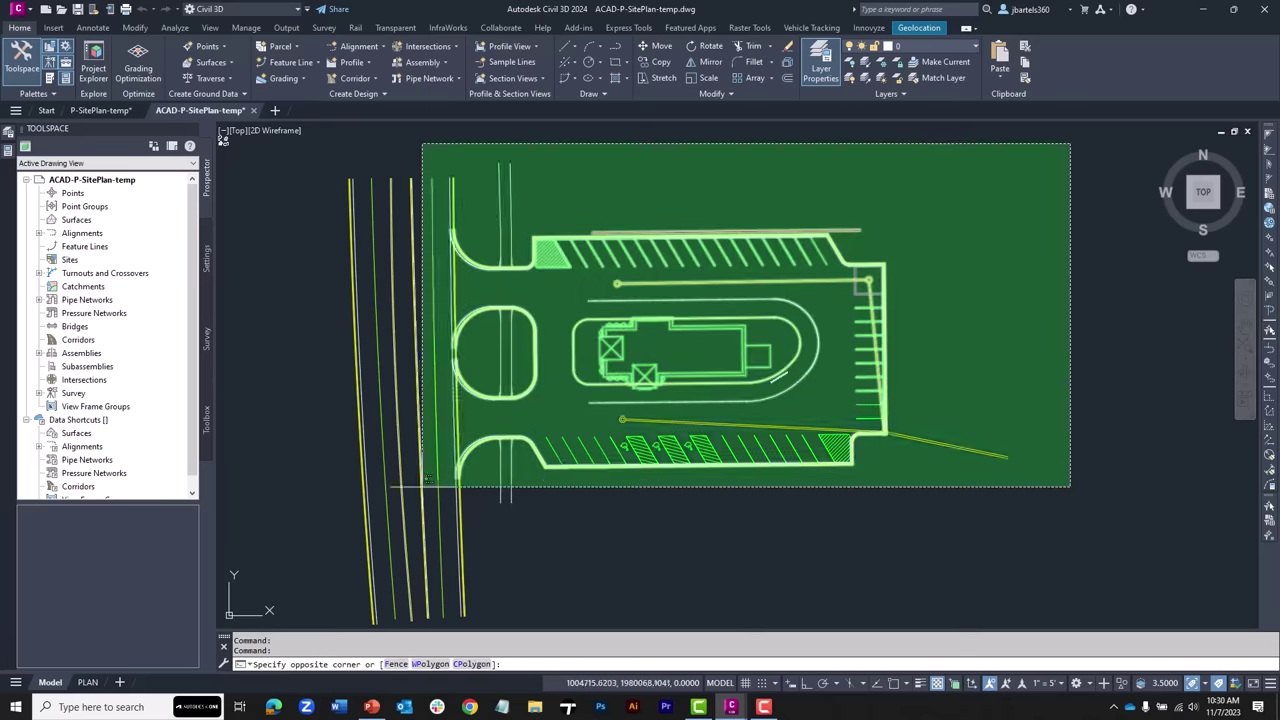
{"action": "left_click", "coordinate": [337, 625]}
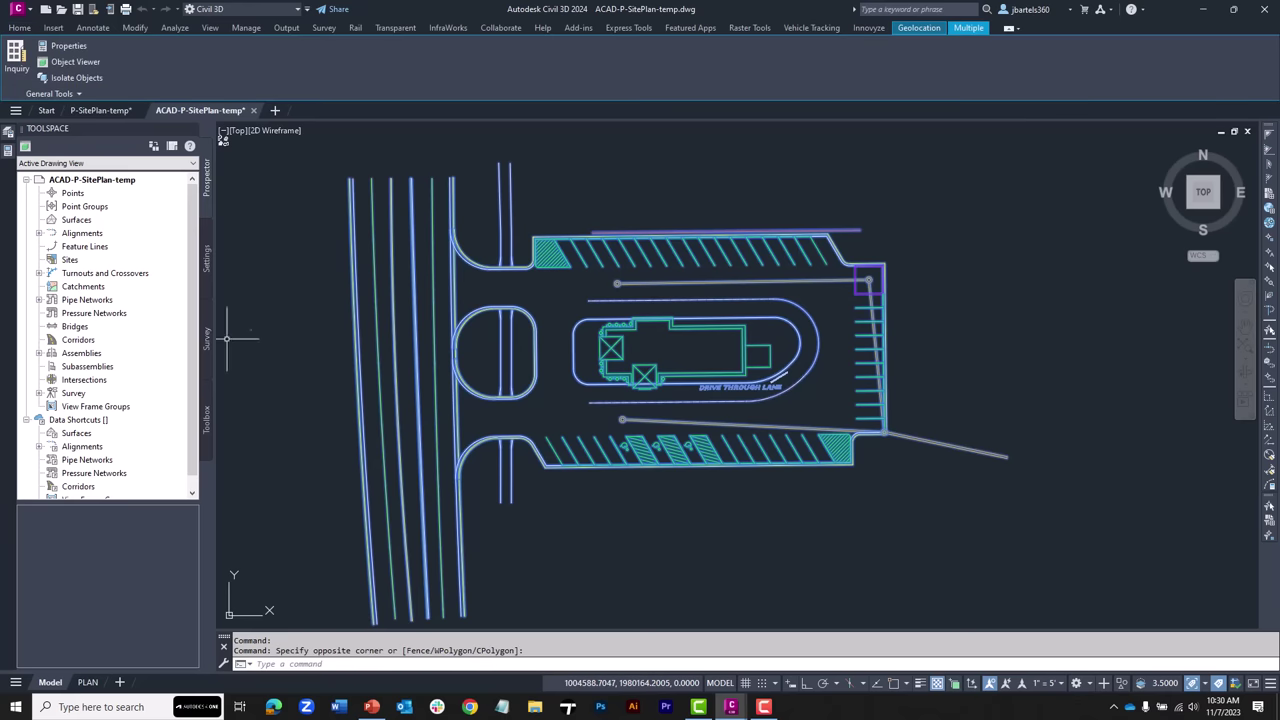
{"action": "left_click", "coordinate": [68, 46]}
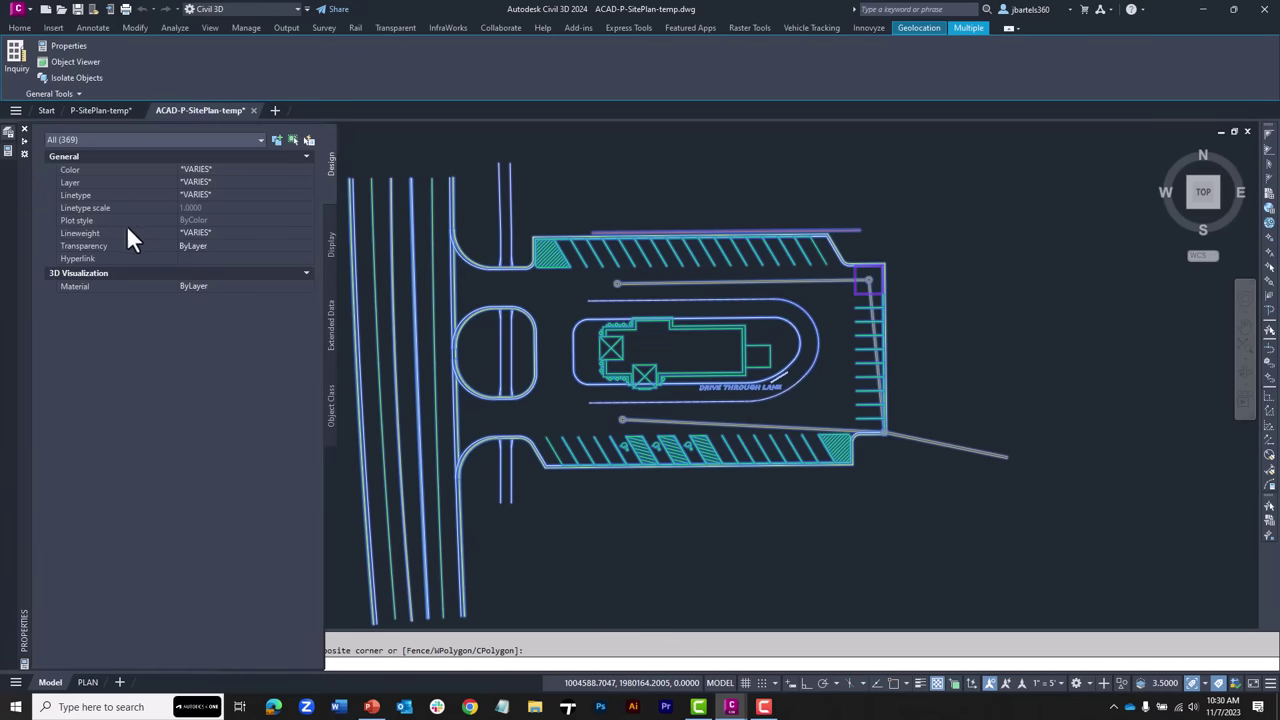
{"action": "left_click", "coordinate": [187, 240]}
{"action": "left_click", "coordinate": [214, 240]}
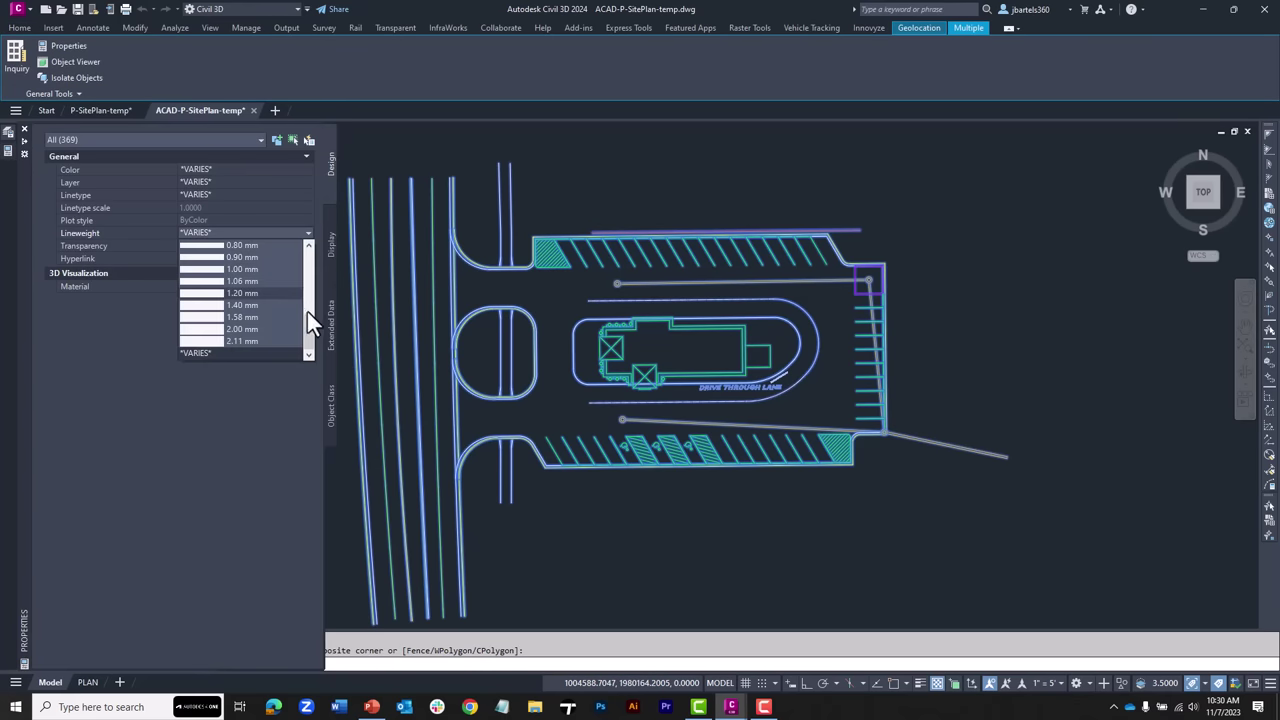
{"action": "scroll", "coordinate": [309, 314], "scroll_direction": "down", "scroll_amount": 2}
{"action": "left_click_drag", "start_coordinate": [313, 285], "coordinate": [314, 254]}
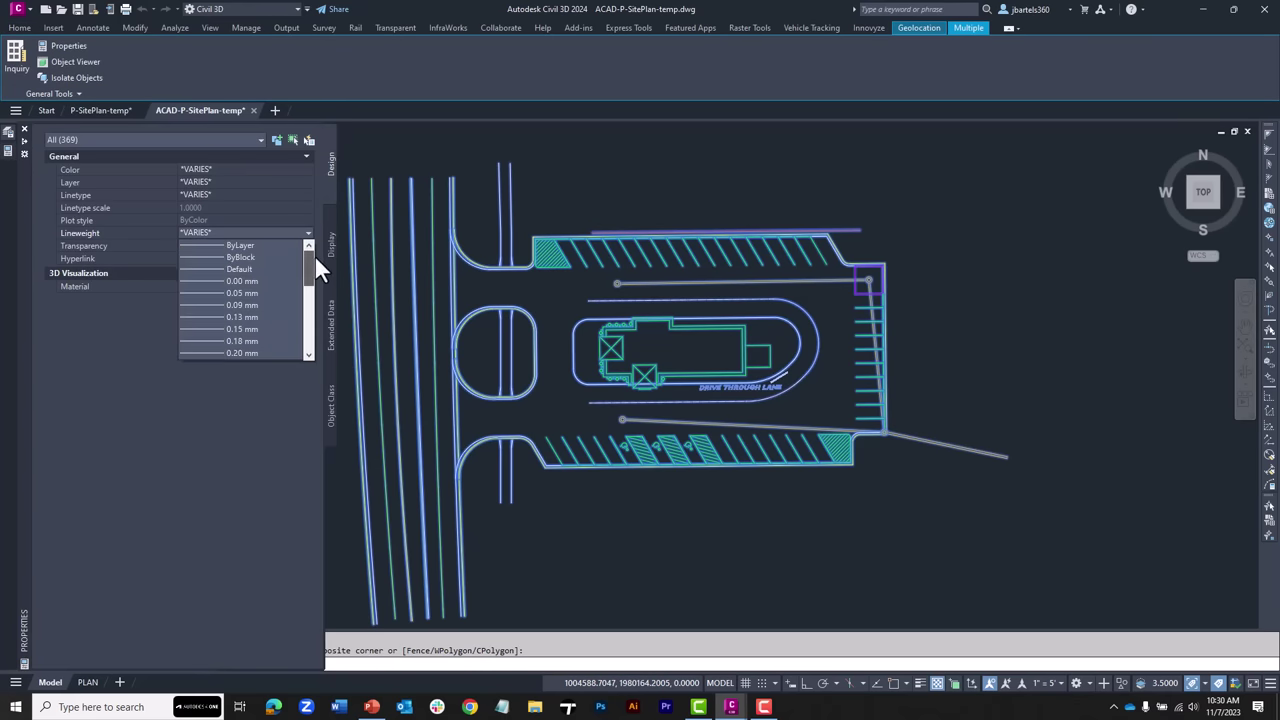
{"action": "left_click", "coordinate": [258, 295]}
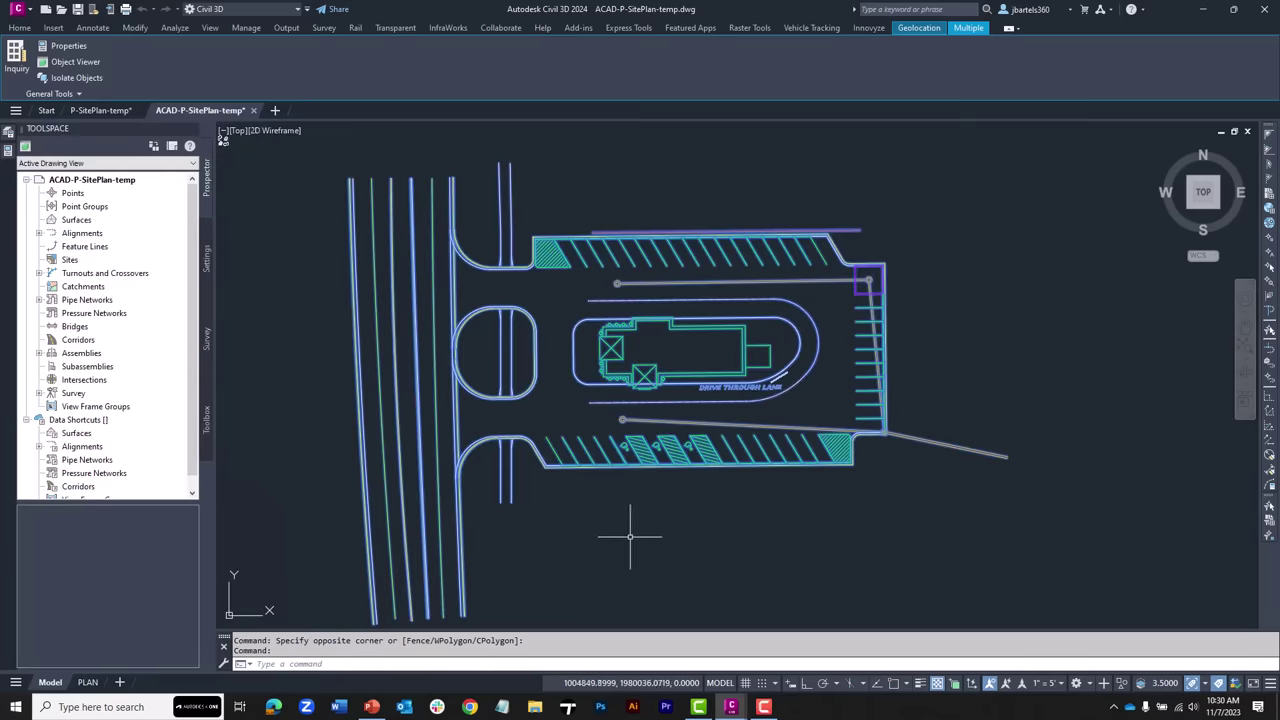
{"action": "key", "text": "Escape"}
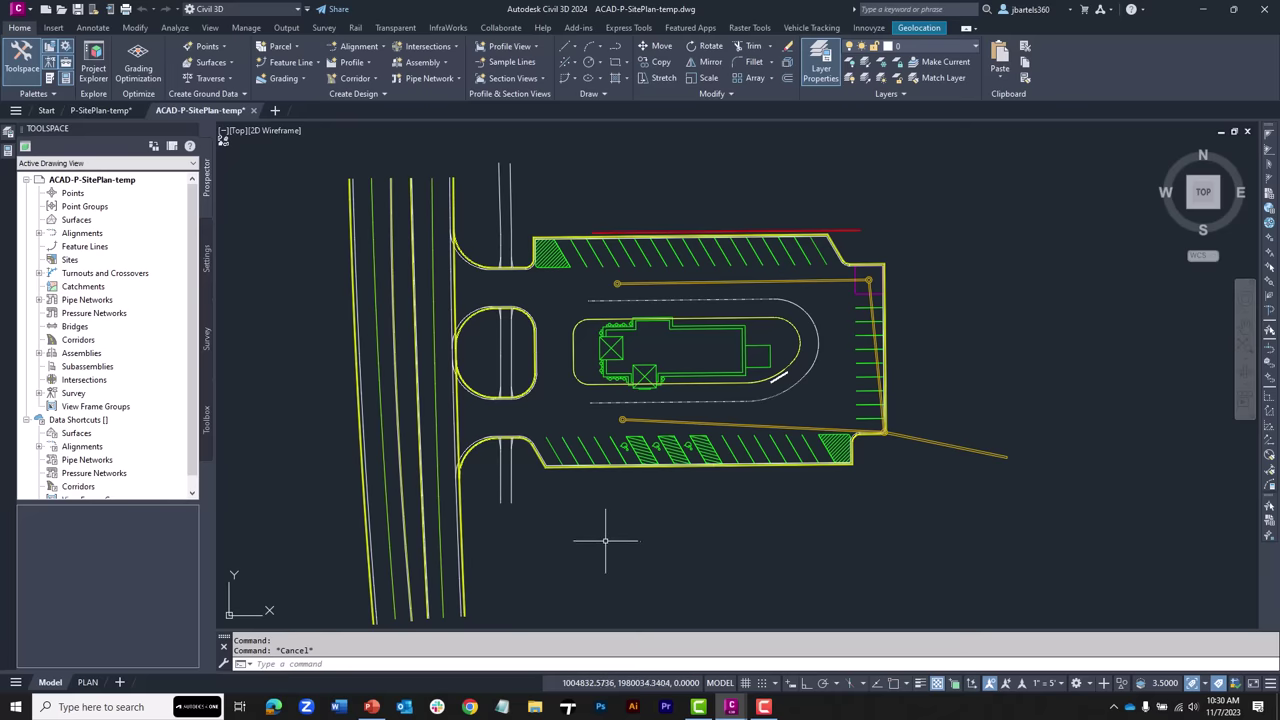
Step: Start the Export KML utility from the toolbox's miscellaneous utilities, keeping ACAD-P-SitePlan-temp as the export name
{"action": "left_click", "coordinate": [206, 418]}
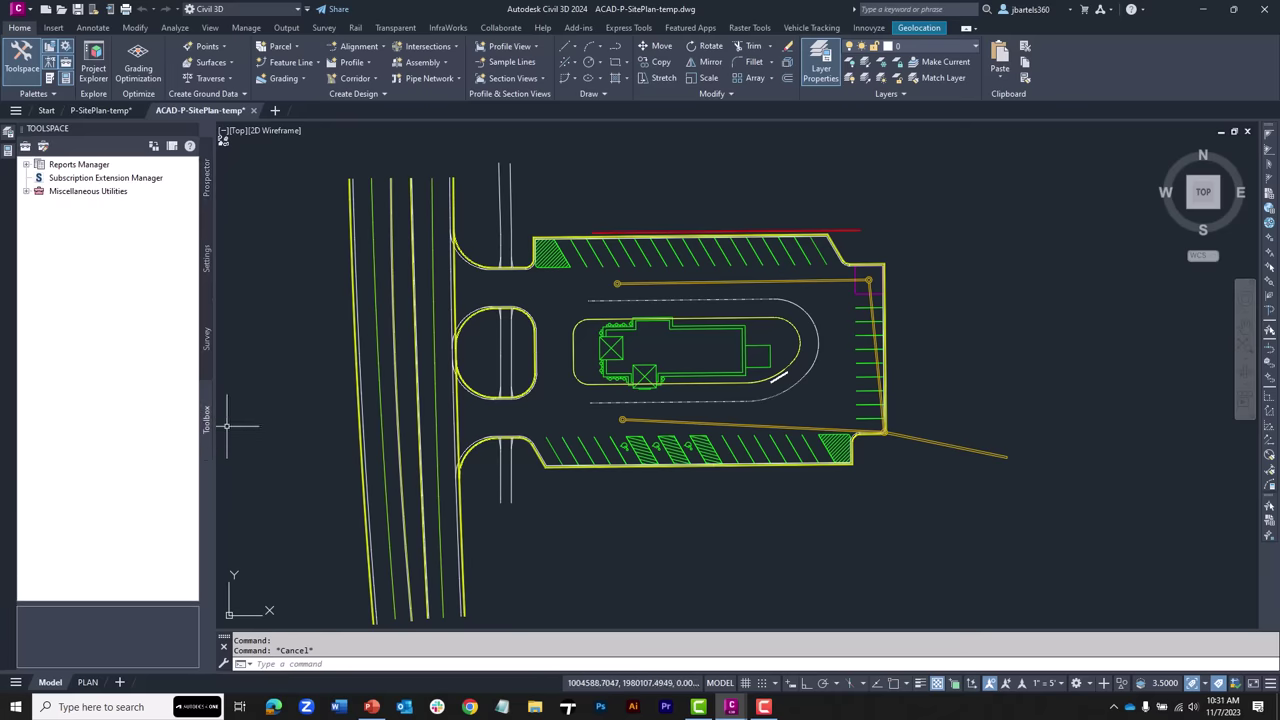
{"action": "left_click", "coordinate": [26, 191]}
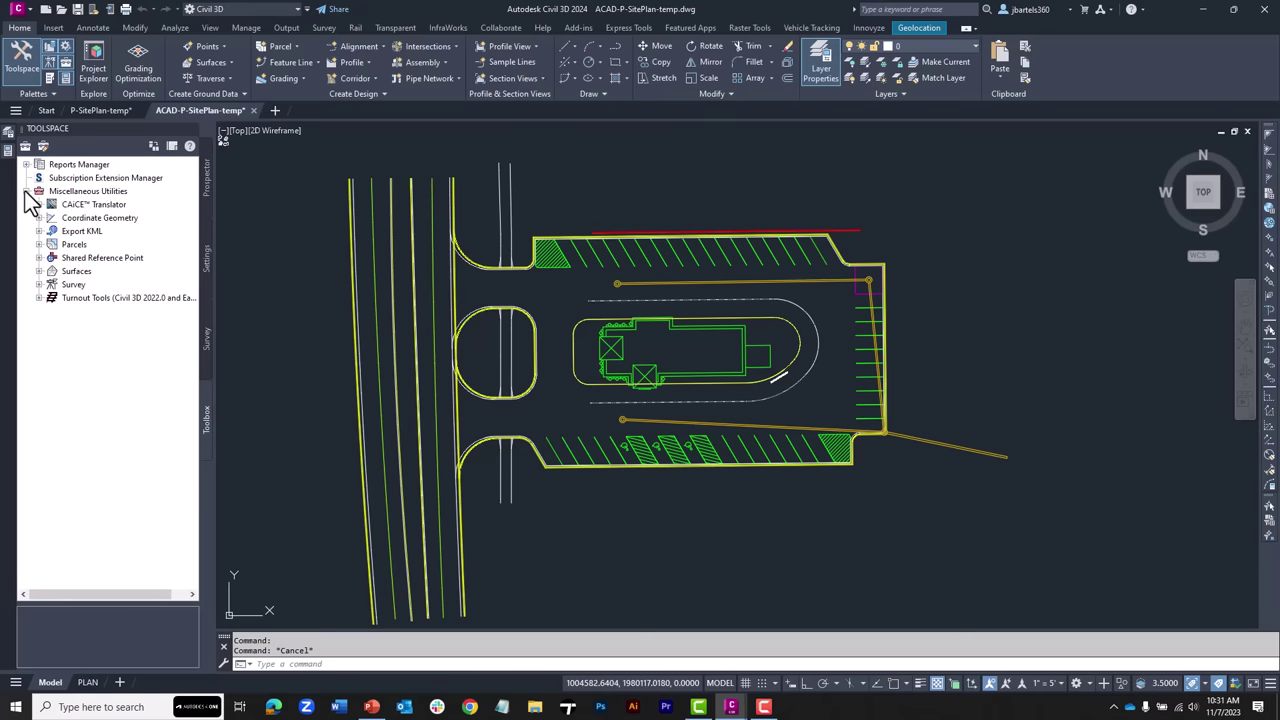
{"action": "left_click", "coordinate": [39, 231]}
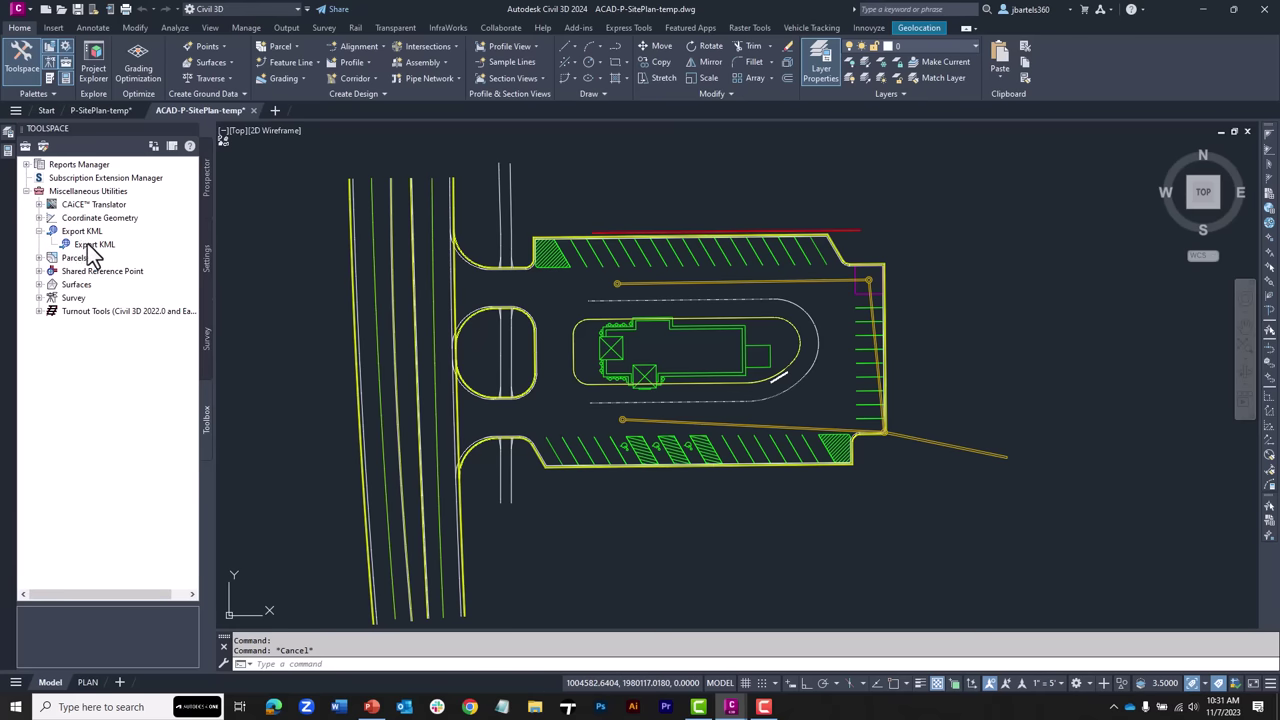
{"action": "double_click", "coordinate": [90, 245]}
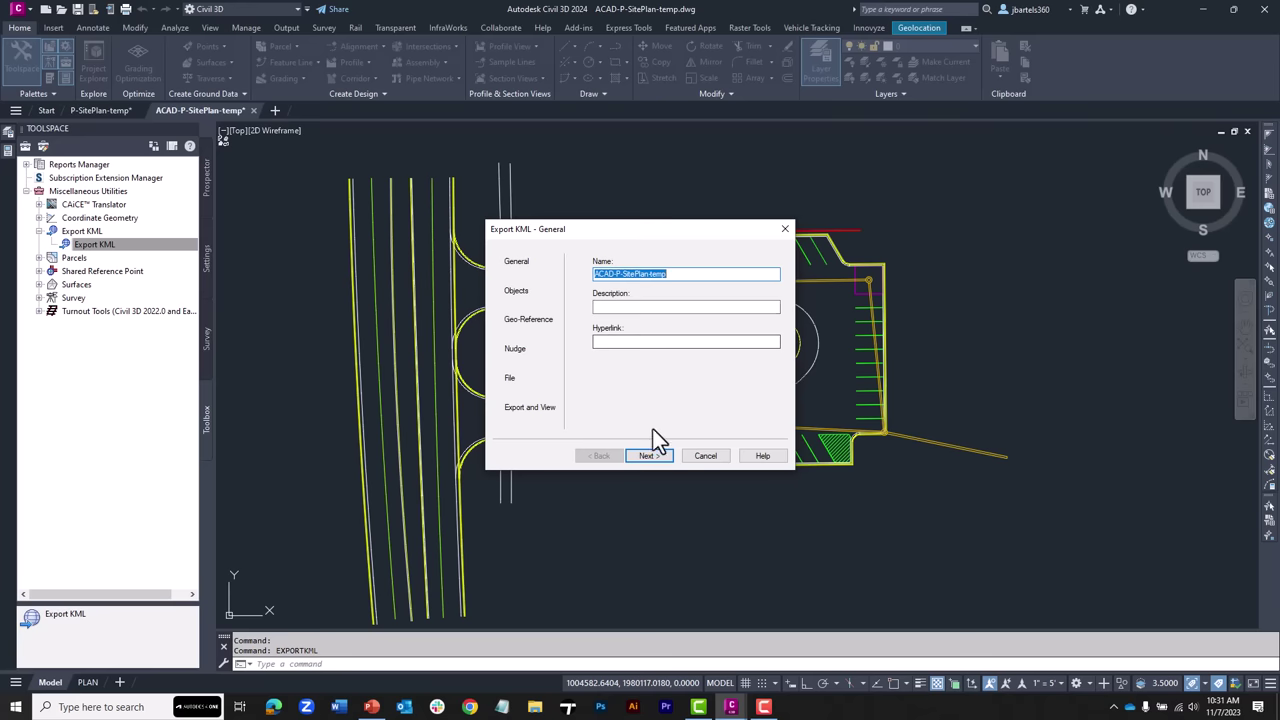
{"action": "left_click", "coordinate": [656, 458]}
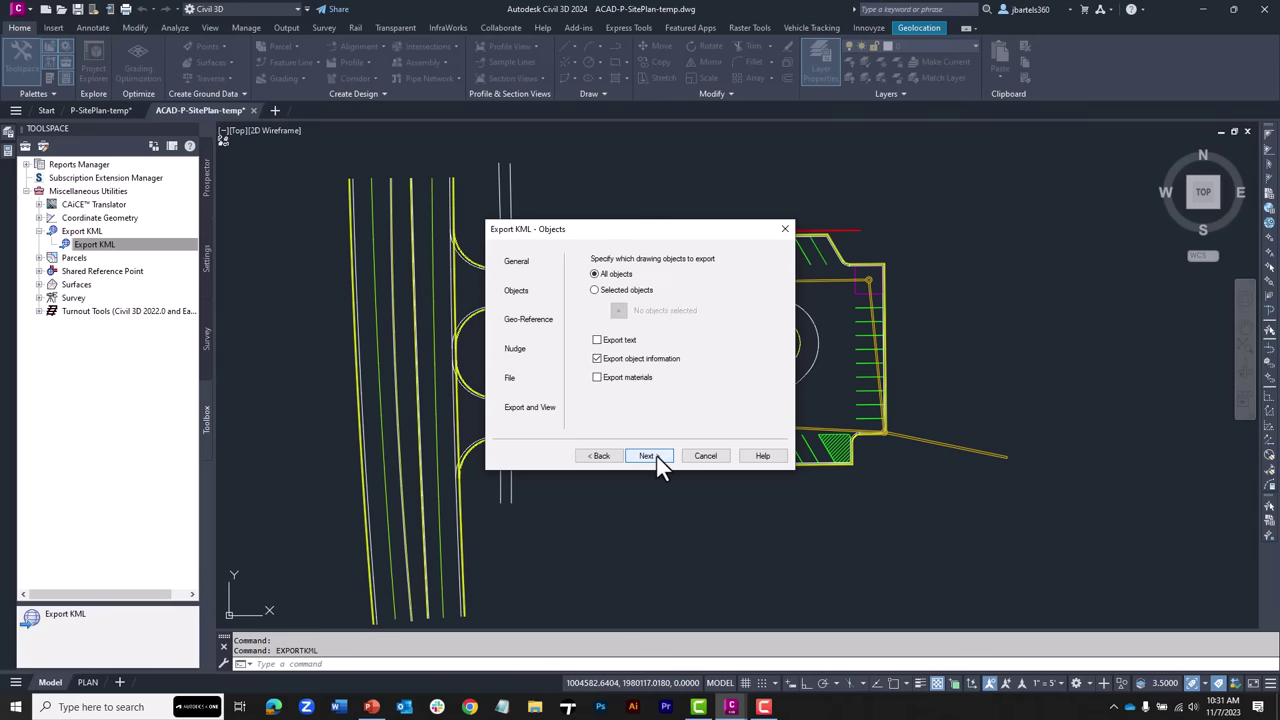
Step: Limit the KML export to selected objects, choose the whole site plan, and turn off exporting object information
{"action": "left_click", "coordinate": [595, 291]}
{"action": "left_click", "coordinate": [618, 312]}
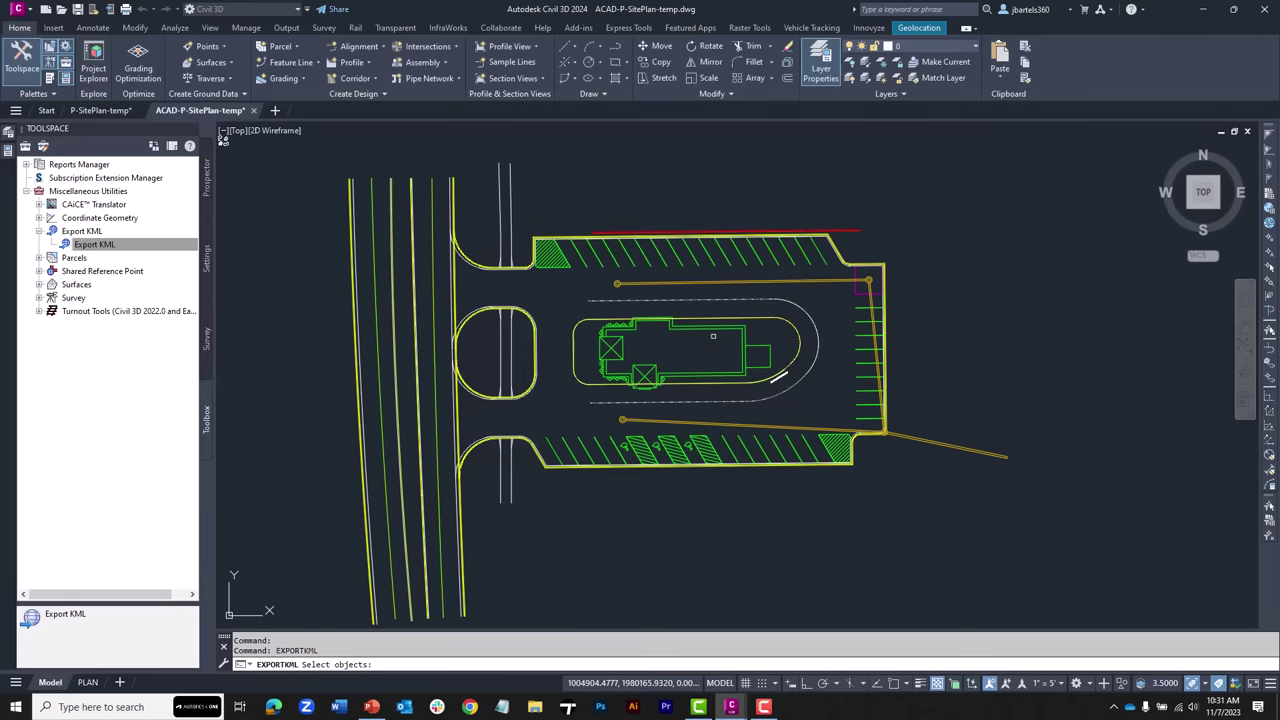
{"action": "left_click", "coordinate": [1117, 131]}
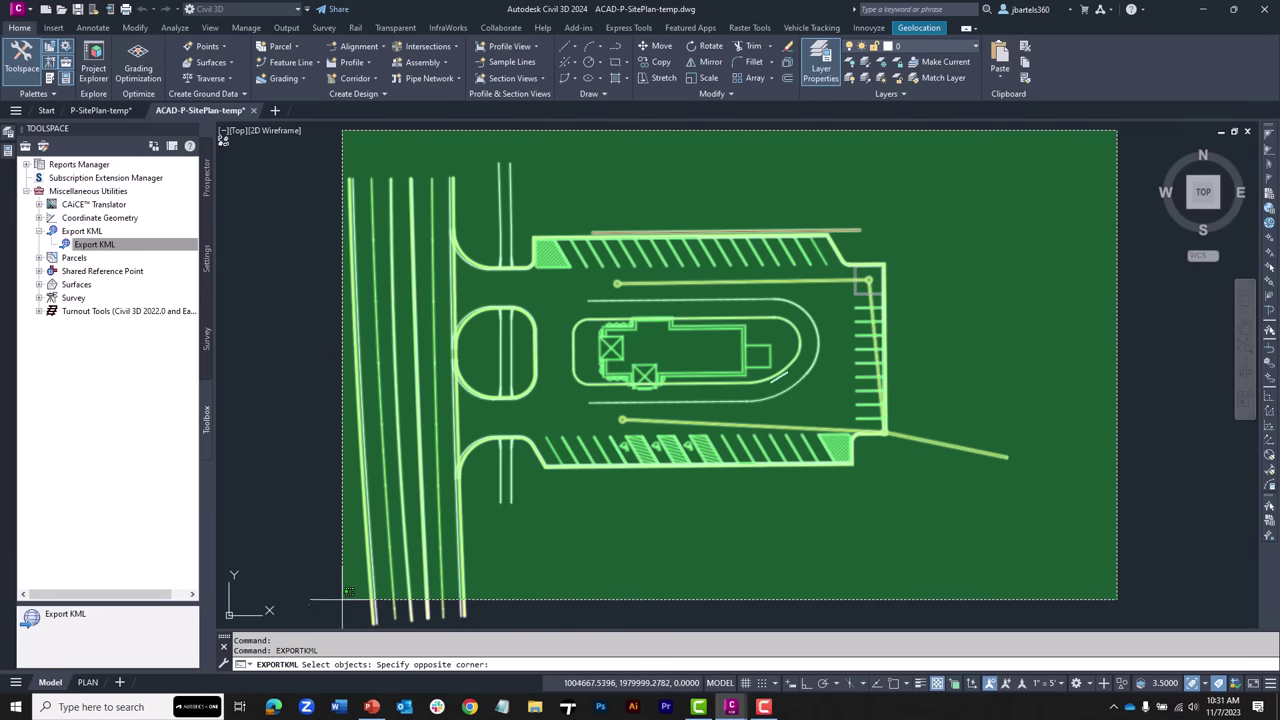
{"action": "left_click", "coordinate": [335, 535]}
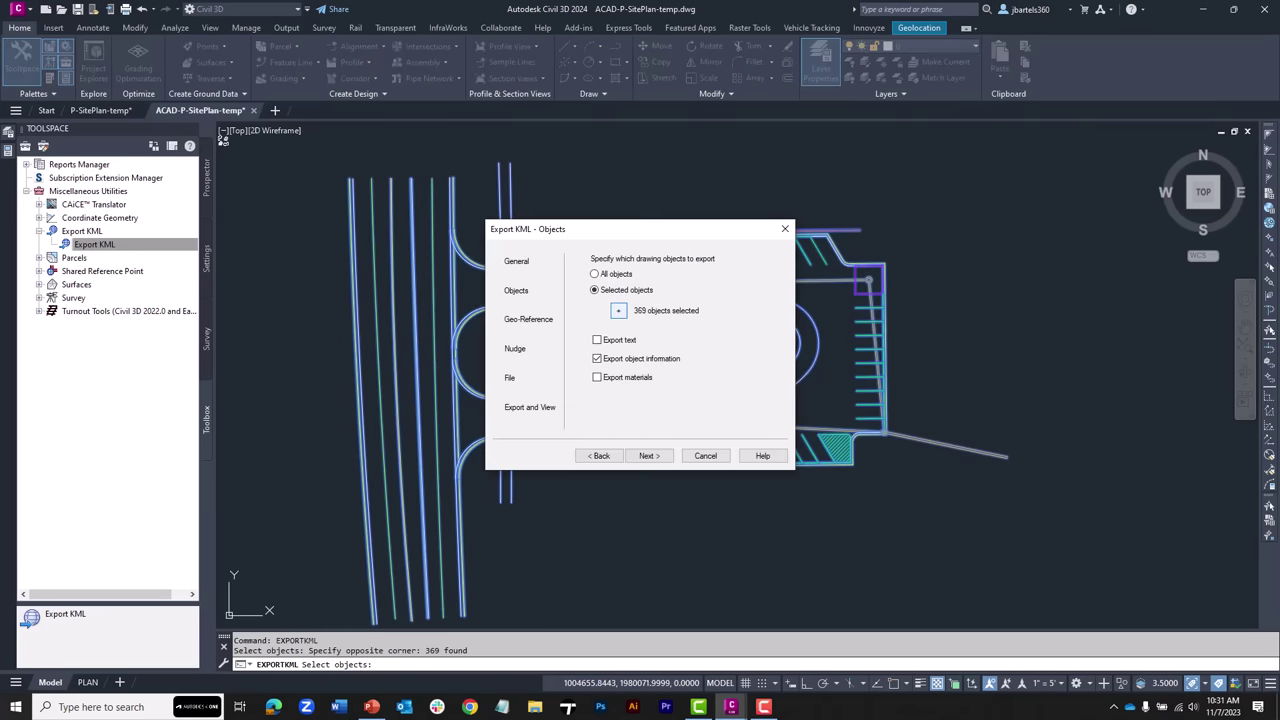
{"action": "left_click", "coordinate": [599, 360]}
{"action": "left_click", "coordinate": [646, 456]}
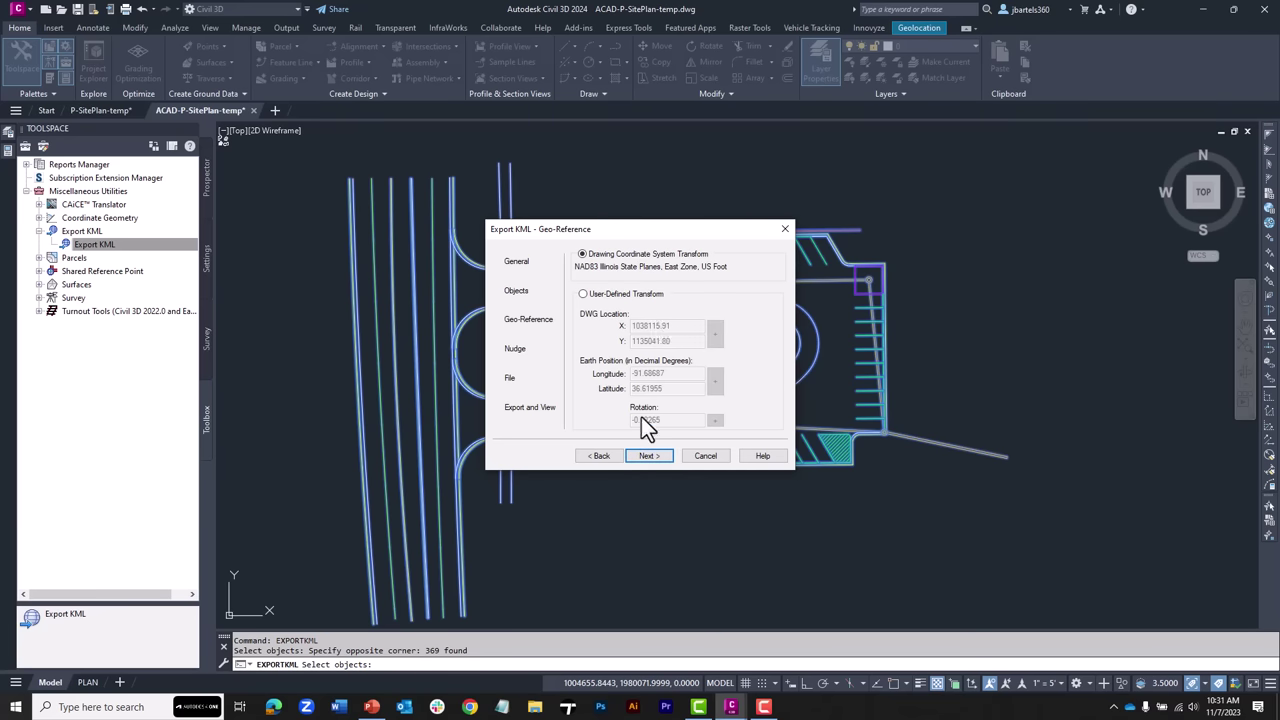
Step: Accept the drawing coordinate system transform and set the exported objects to drape on the ground
{"action": "left_click", "coordinate": [648, 456]}
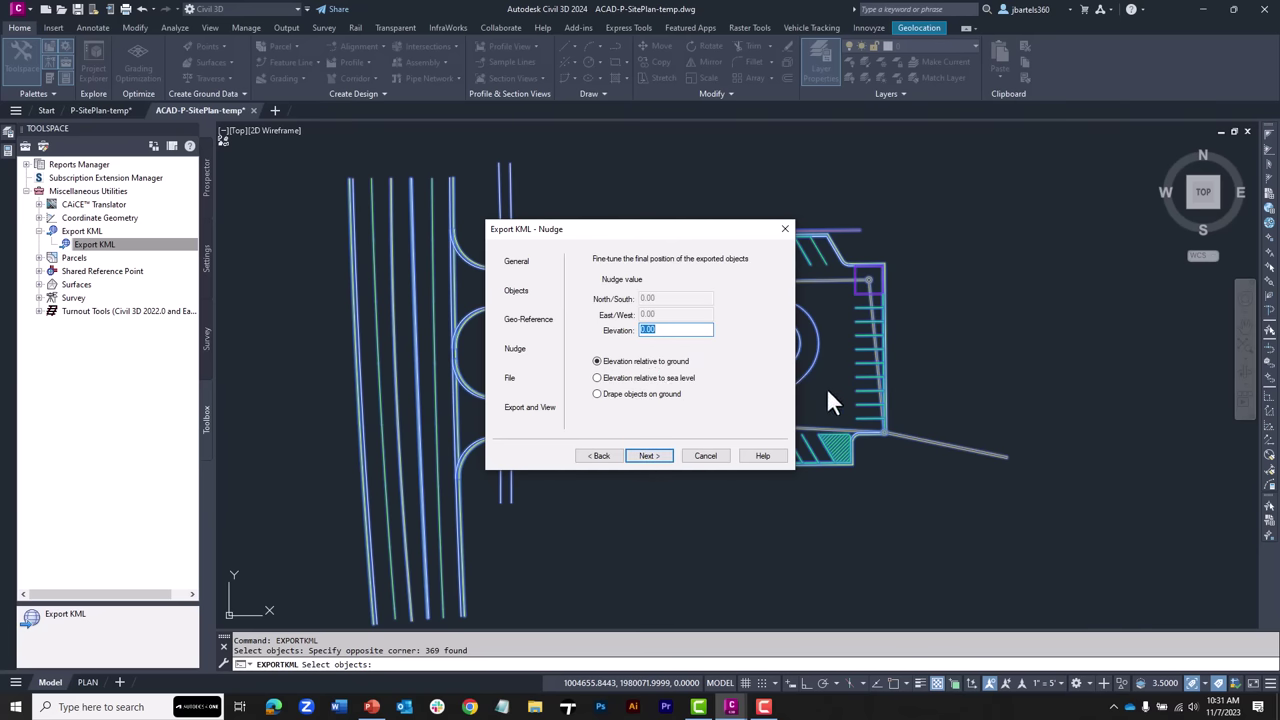
{"action": "left_click", "coordinate": [598, 396]}
{"action": "left_click", "coordinate": [649, 456]}
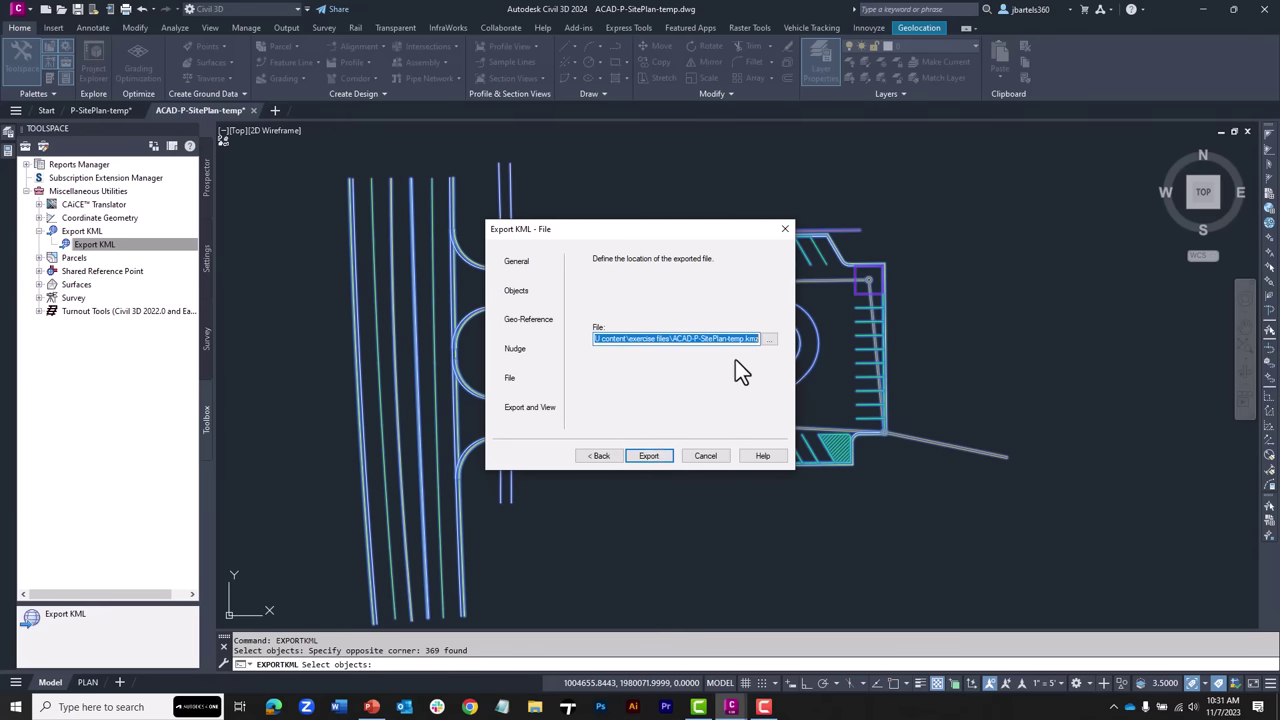
Step: Choose the JWB Engineering ACC > CAW Site Plan > Project Files > Field Files folder in Autodesk Docs as the export location
{"action": "left_click", "coordinate": [769, 341]}
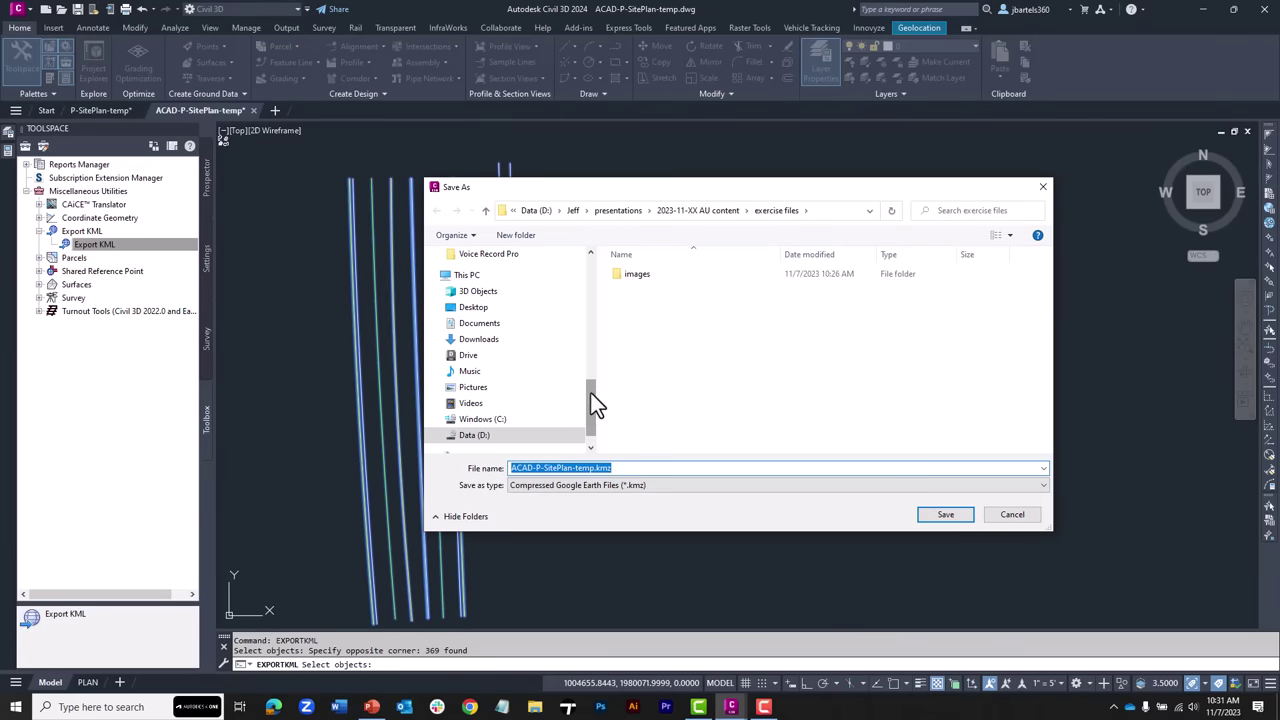
{"action": "left_click_drag", "start_coordinate": [591, 391], "coordinate": [594, 310]}
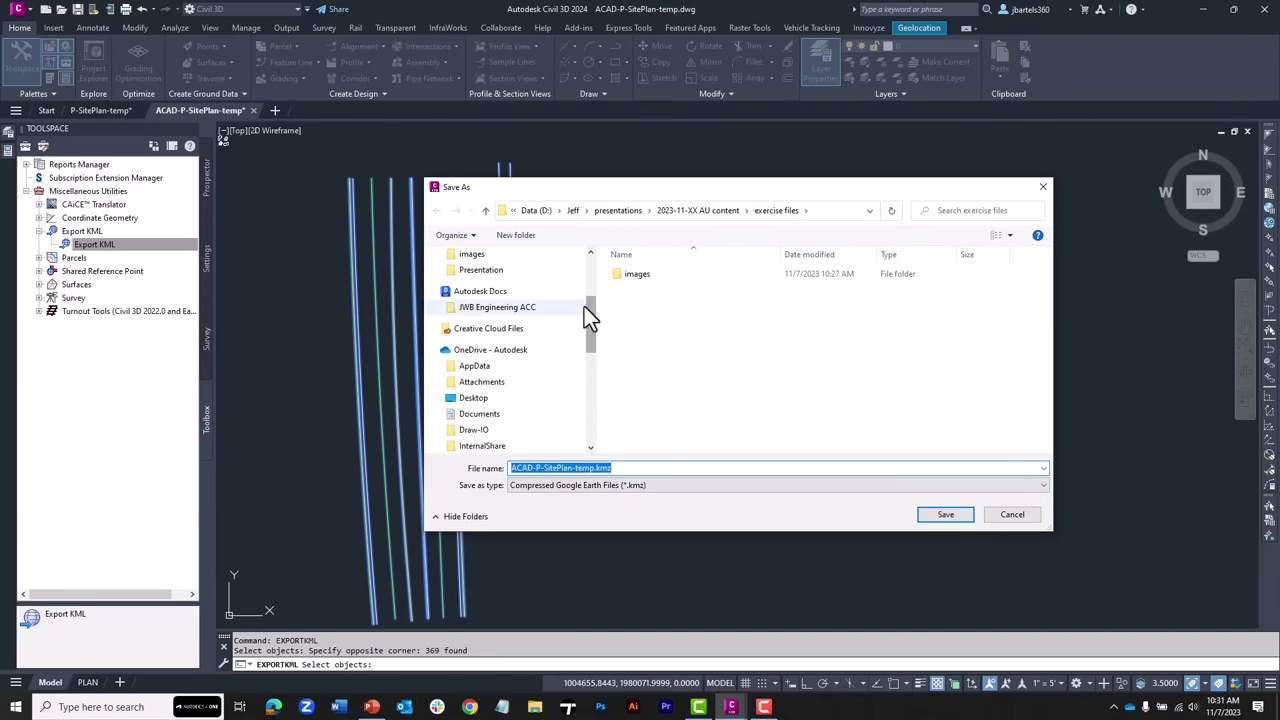
{"action": "left_click", "coordinate": [497, 309]}
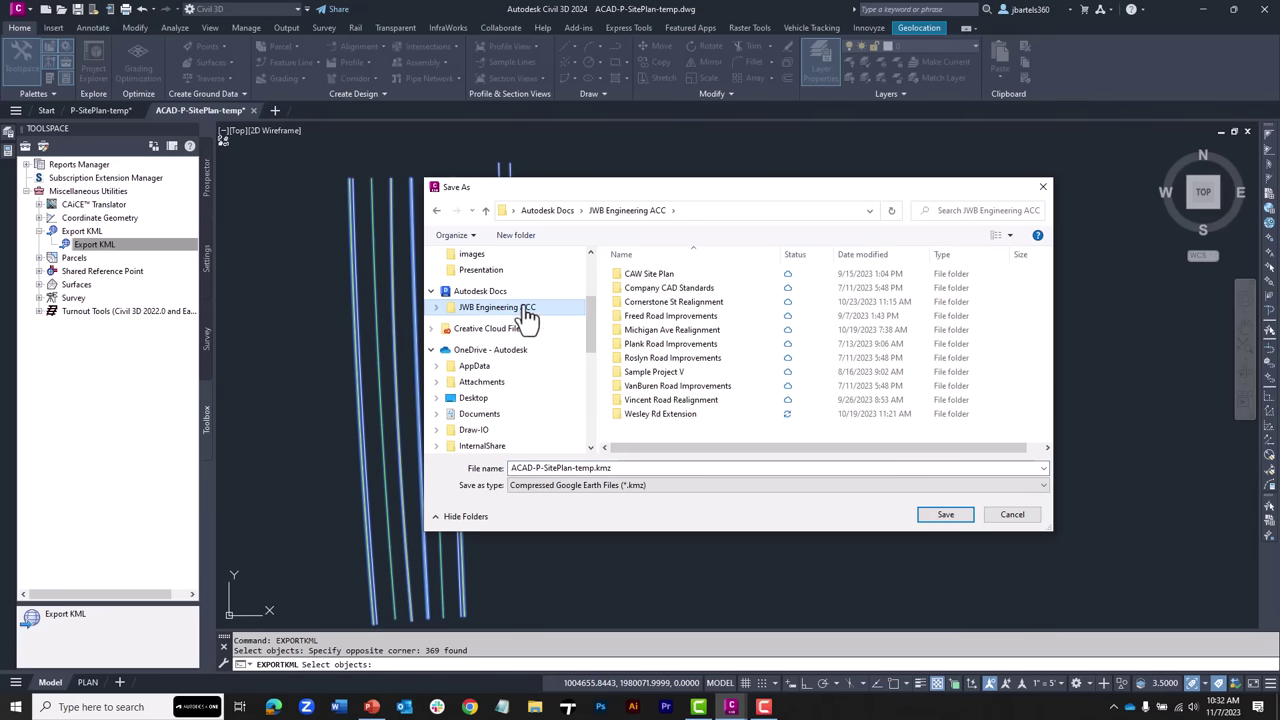
{"action": "double_click", "coordinate": [648, 276]}
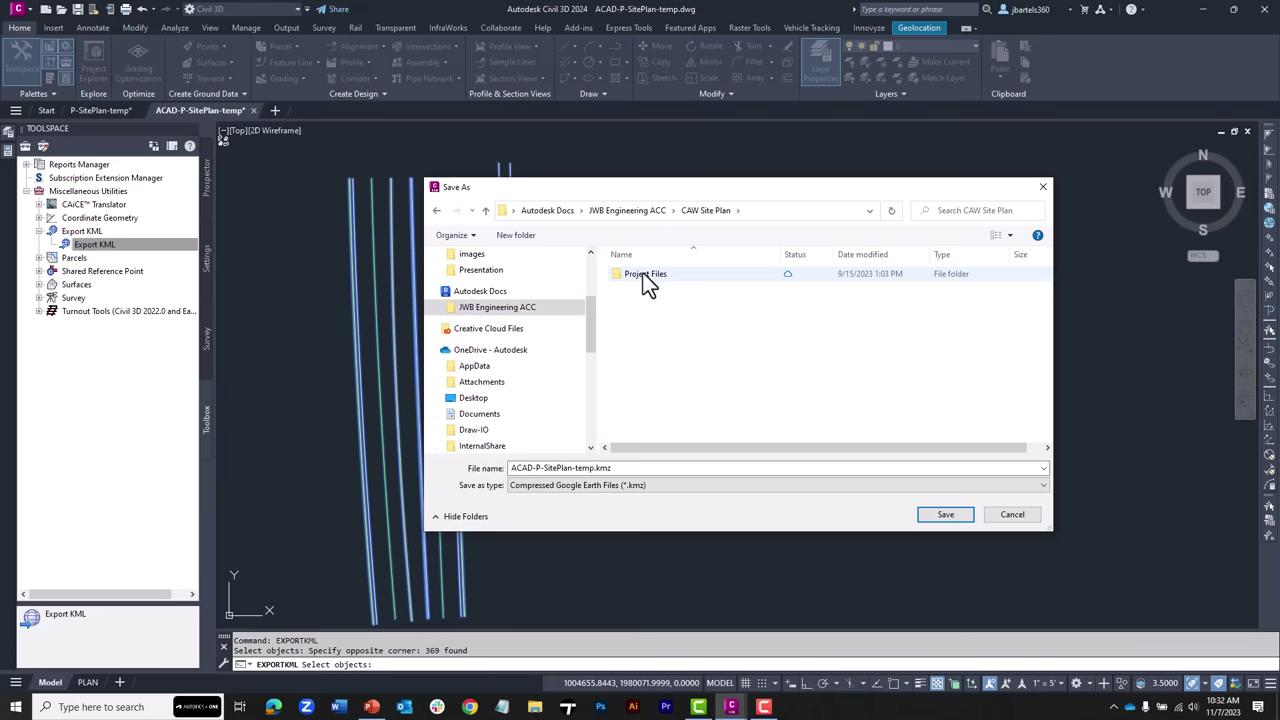
{"action": "double_click", "coordinate": [643, 273]}
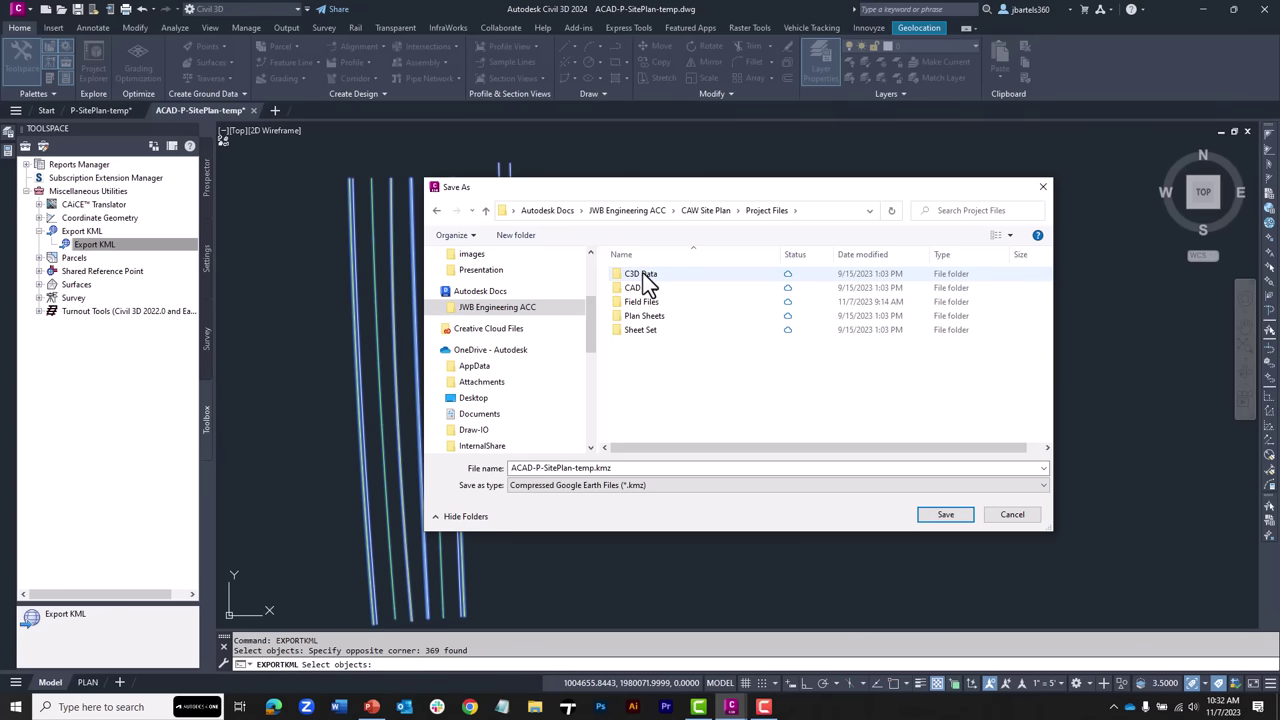
{"action": "double_click", "coordinate": [636, 303]}
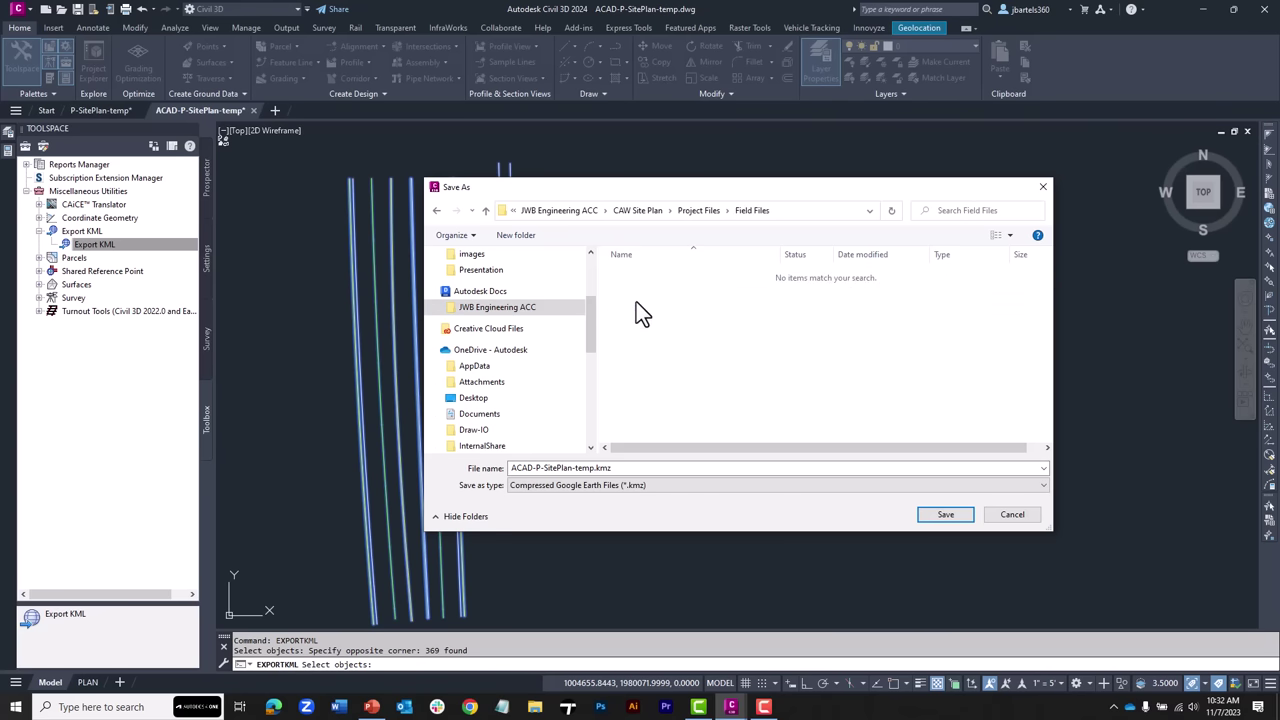
Step: Save as the compressed Google Earth file ACAD-P-SitePlan-temp.kmz and run the export
{"action": "left_click", "coordinate": [657, 486]}
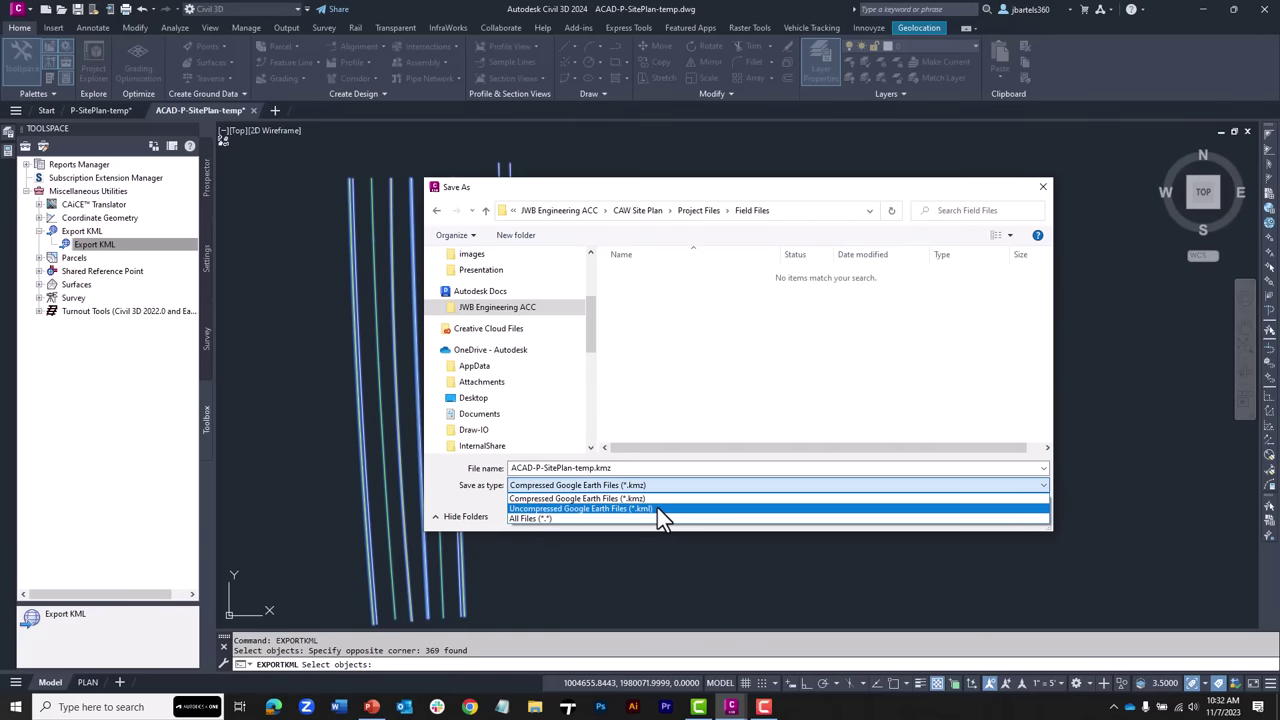
{"action": "left_click", "coordinate": [633, 497]}
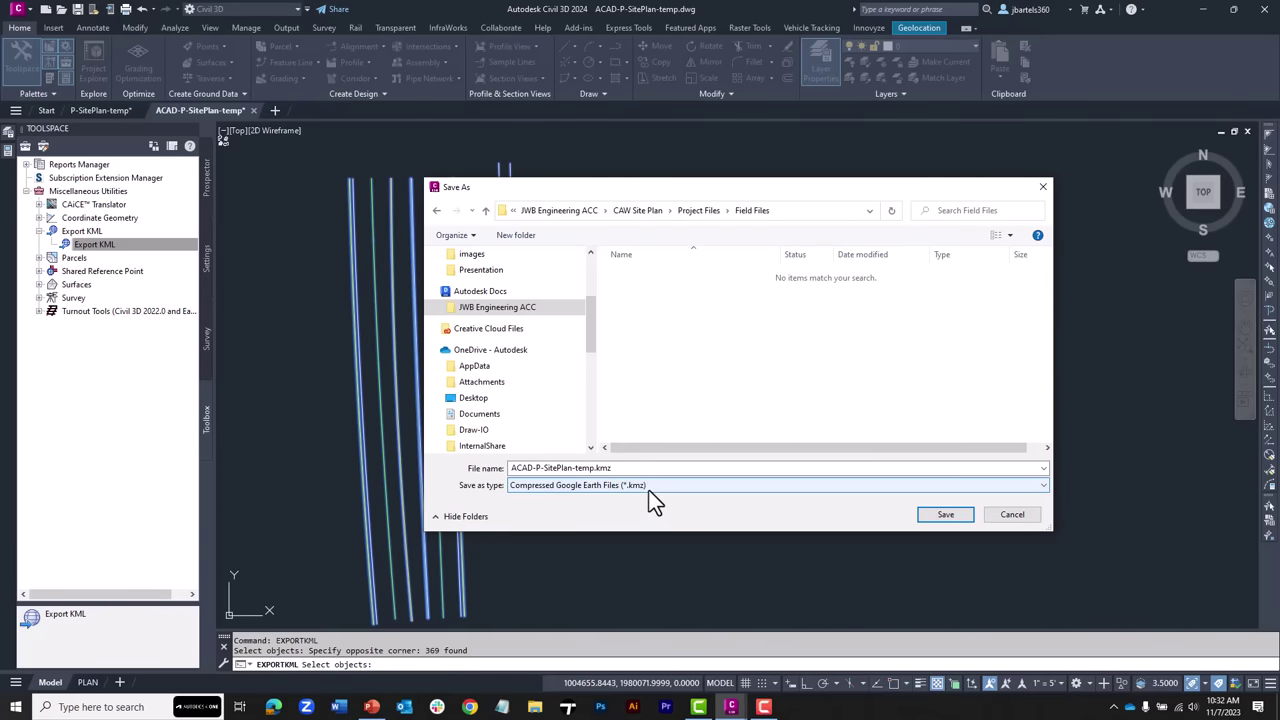
{"action": "left_click", "coordinate": [943, 513]}
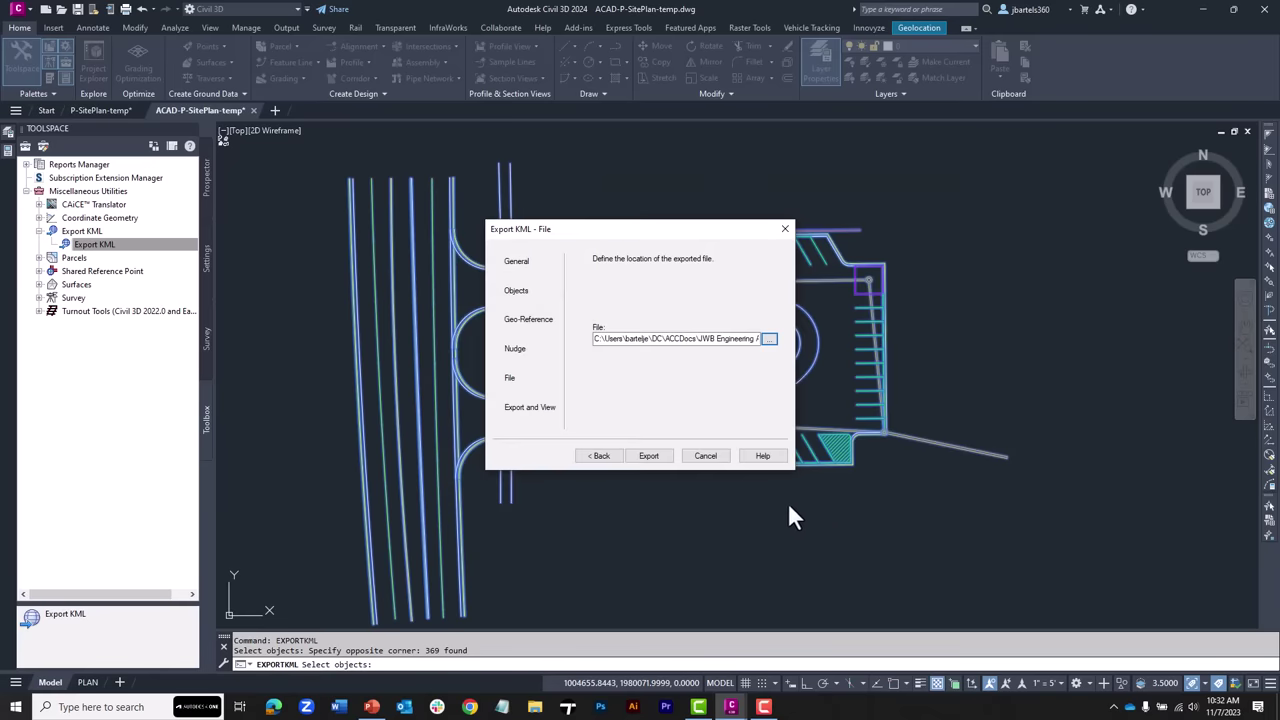
{"action": "left_click", "coordinate": [648, 458]}
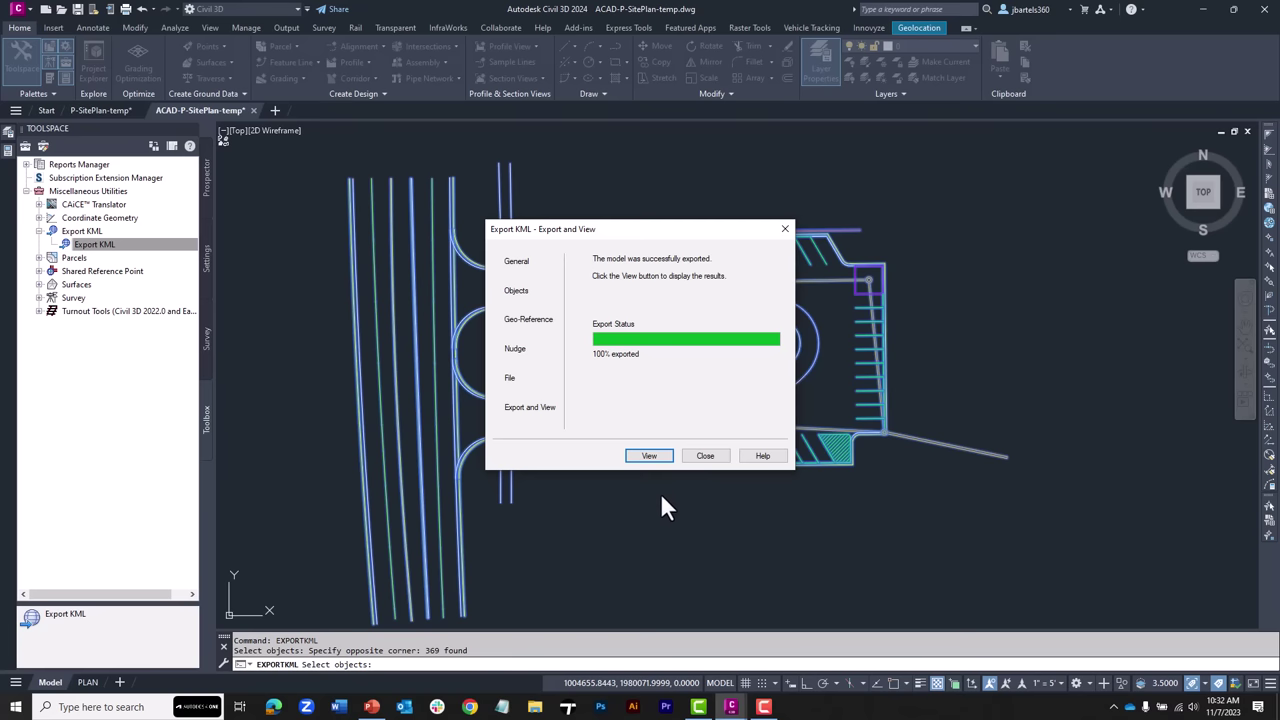
Step: View the export in Google Earth Pro, expand its Model folder and fly to the first 3D polyline
{"action": "left_click", "coordinate": [650, 458]}
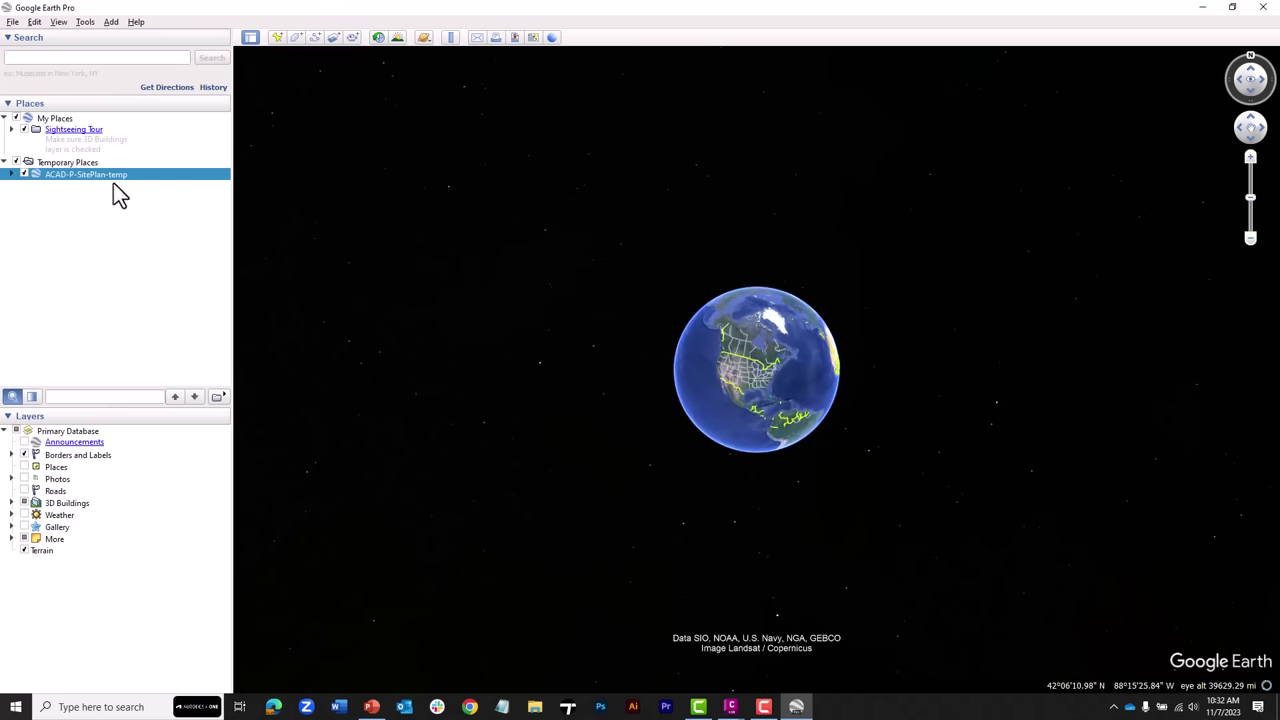
{"action": "left_click", "coordinate": [12, 175]}
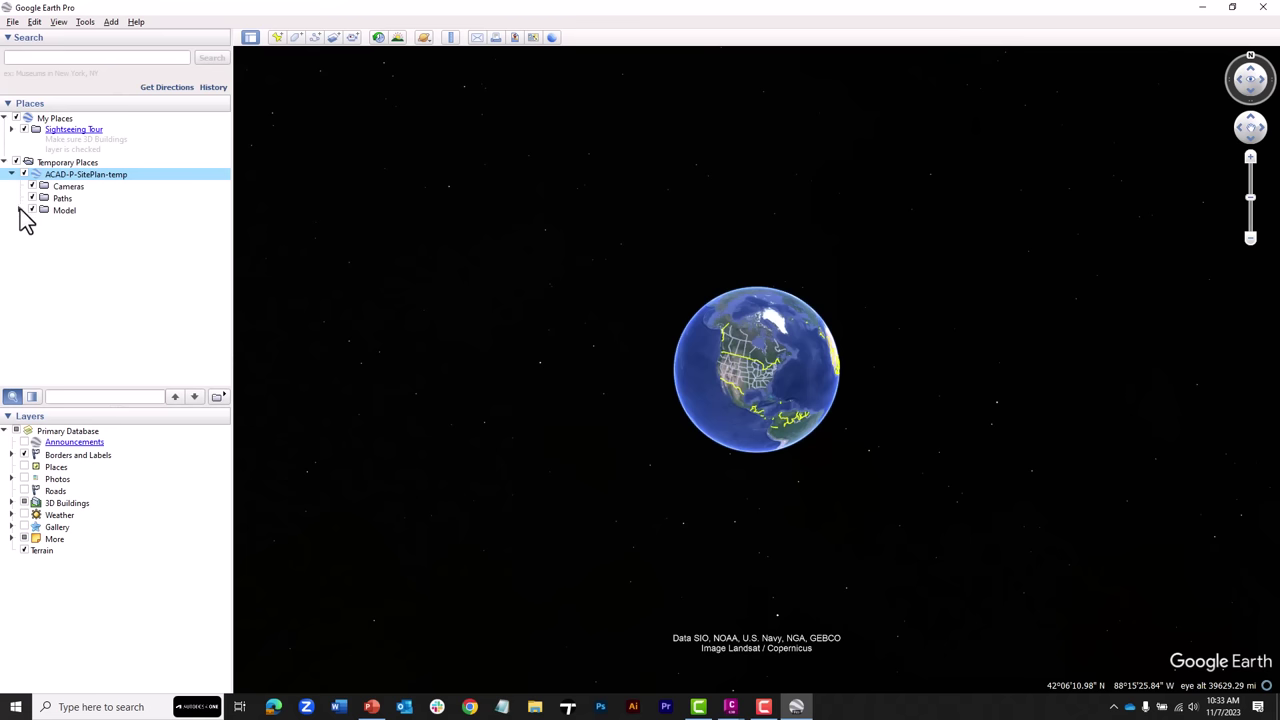
{"action": "left_click", "coordinate": [19, 210]}
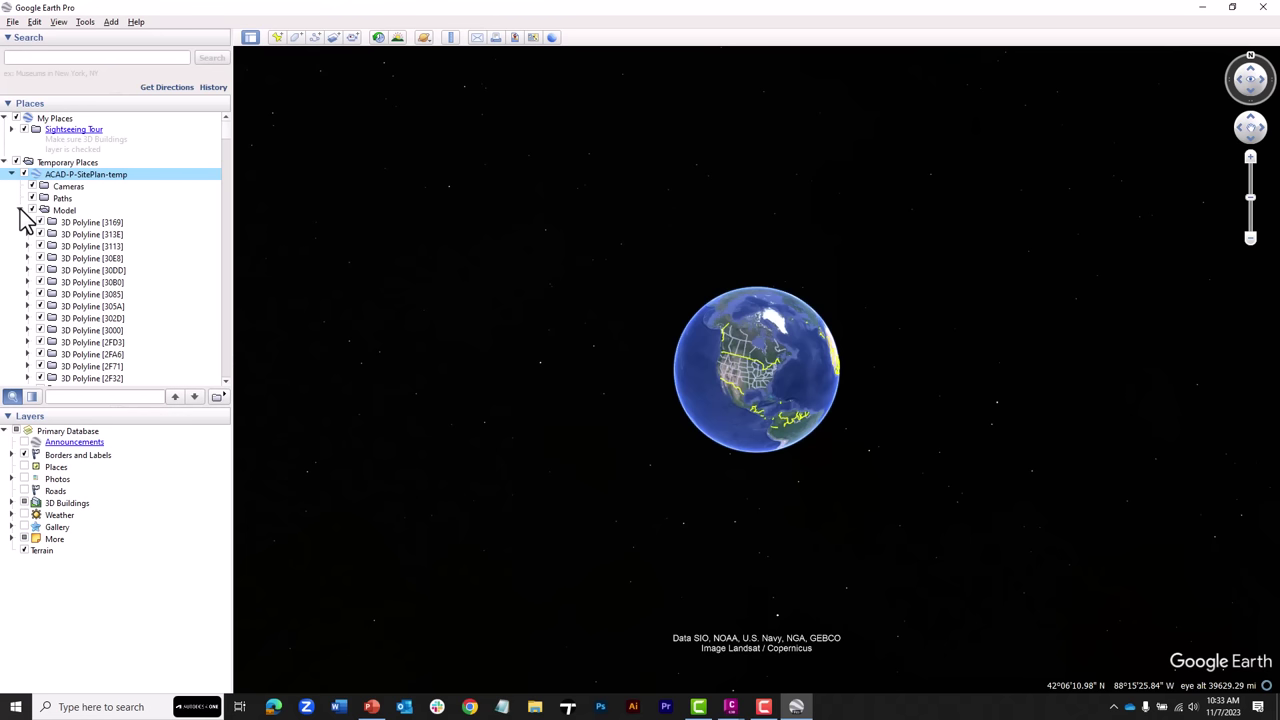
{"action": "double_click", "coordinate": [84, 222]}
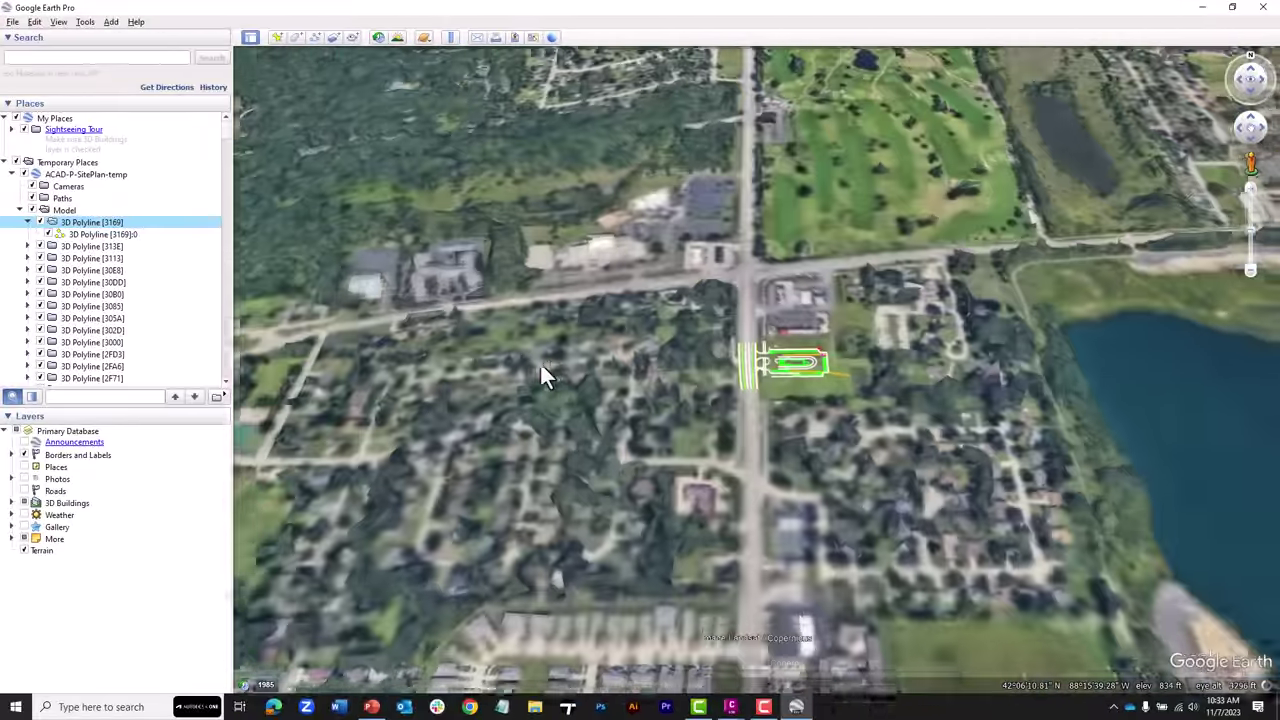
Step: Examine from overhead how the site plan linework sits on the aerial imagery, and close Google Earth Pro
{"action": "scroll", "coordinate": [873, 362], "scroll_direction": "up", "scroll_amount": 2}
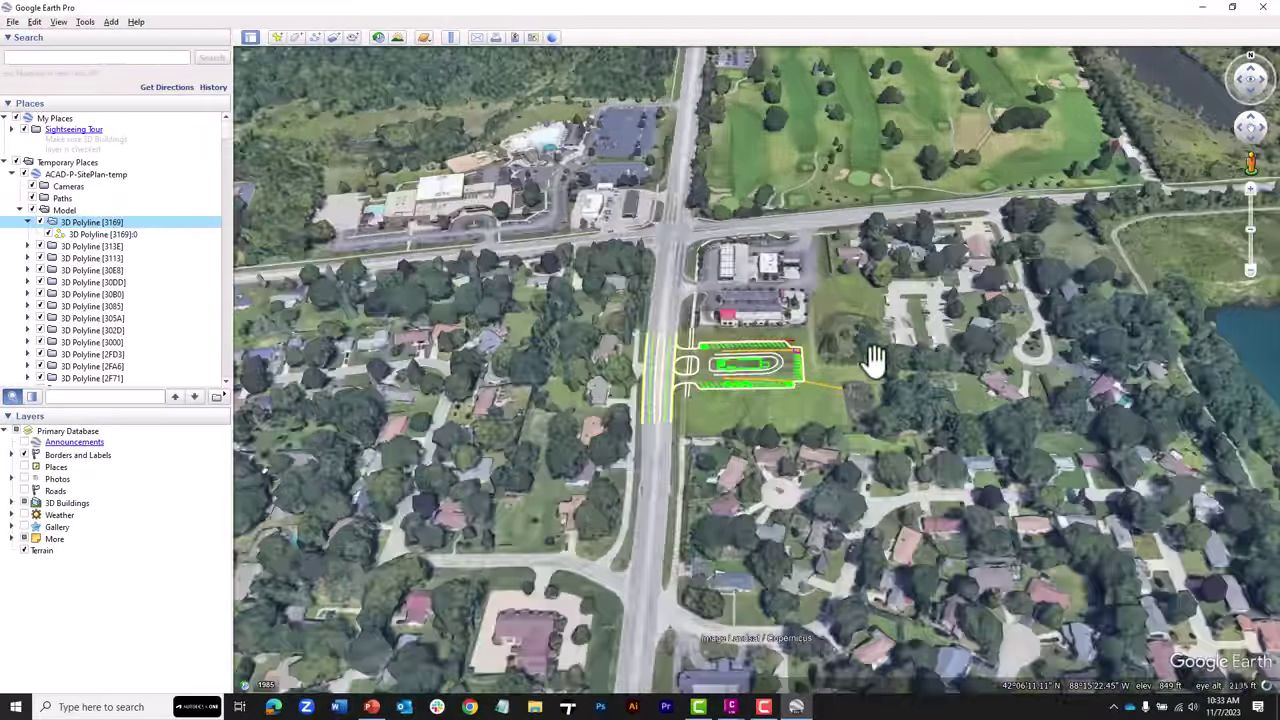
{"action": "scroll", "coordinate": [873, 362], "scroll_direction": "up", "scroll_amount": 3}
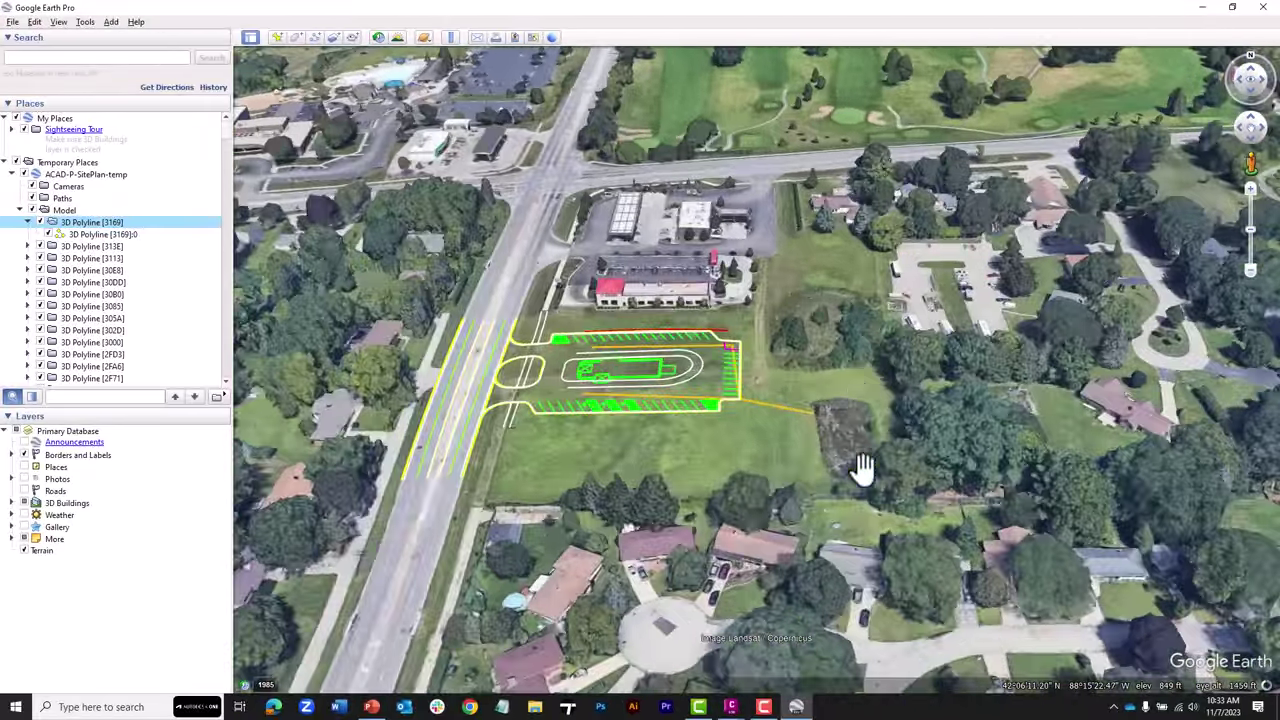
{"action": "middle_click_drag", "start_coordinate": [851, 531], "coordinate": [857, 277]}
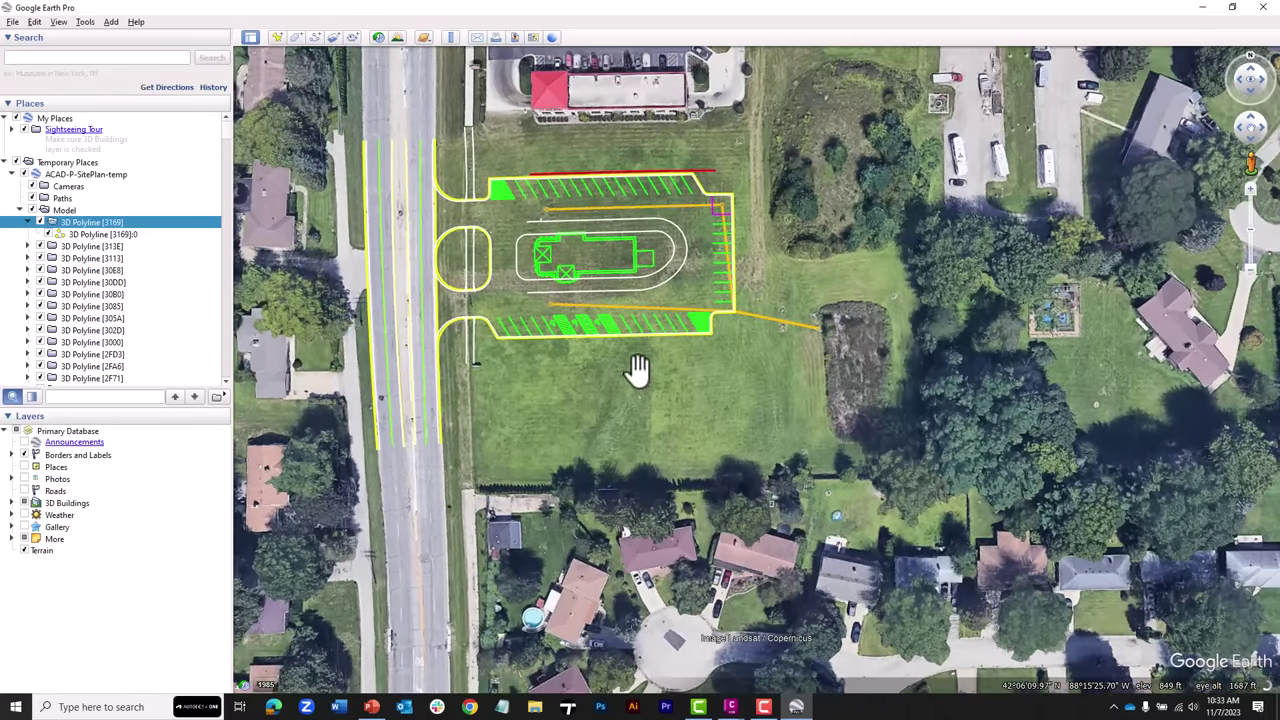
{"action": "left_click_drag", "start_coordinate": [637, 366], "coordinate": [782, 503]}
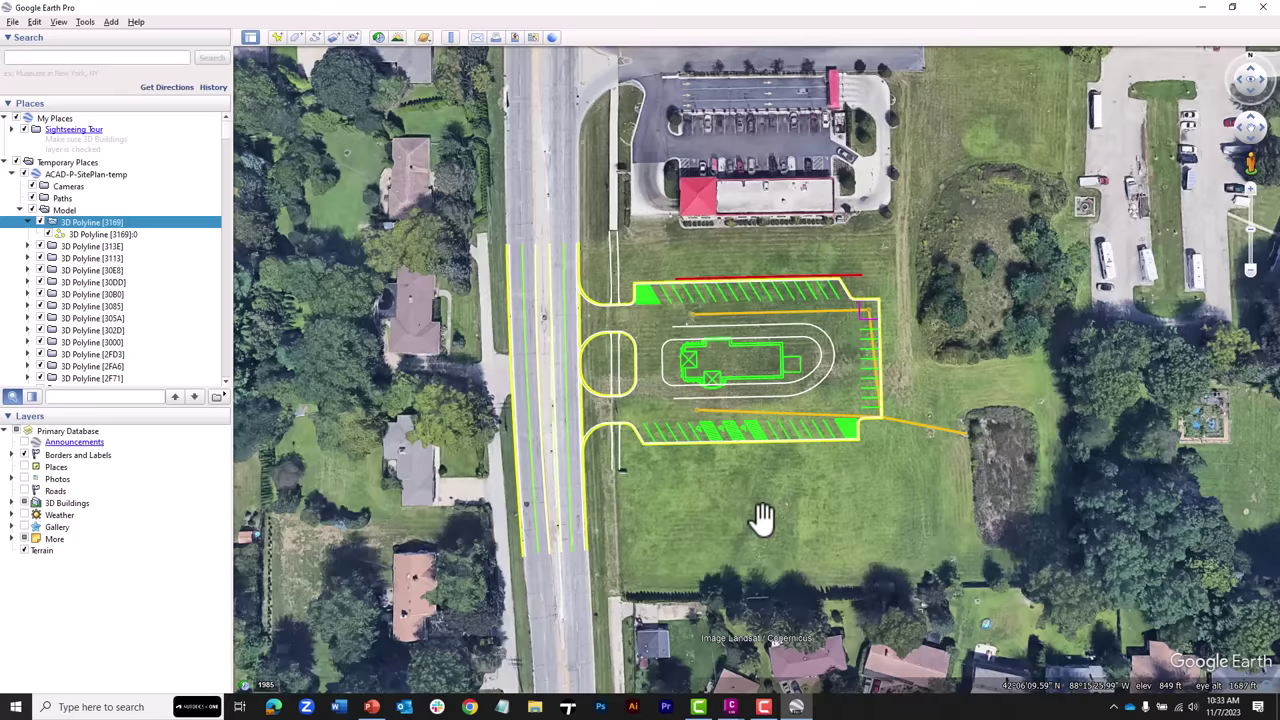
{"action": "left_click", "coordinate": [1264, 9]}
{"action": "left_click", "coordinate": [712, 369]}
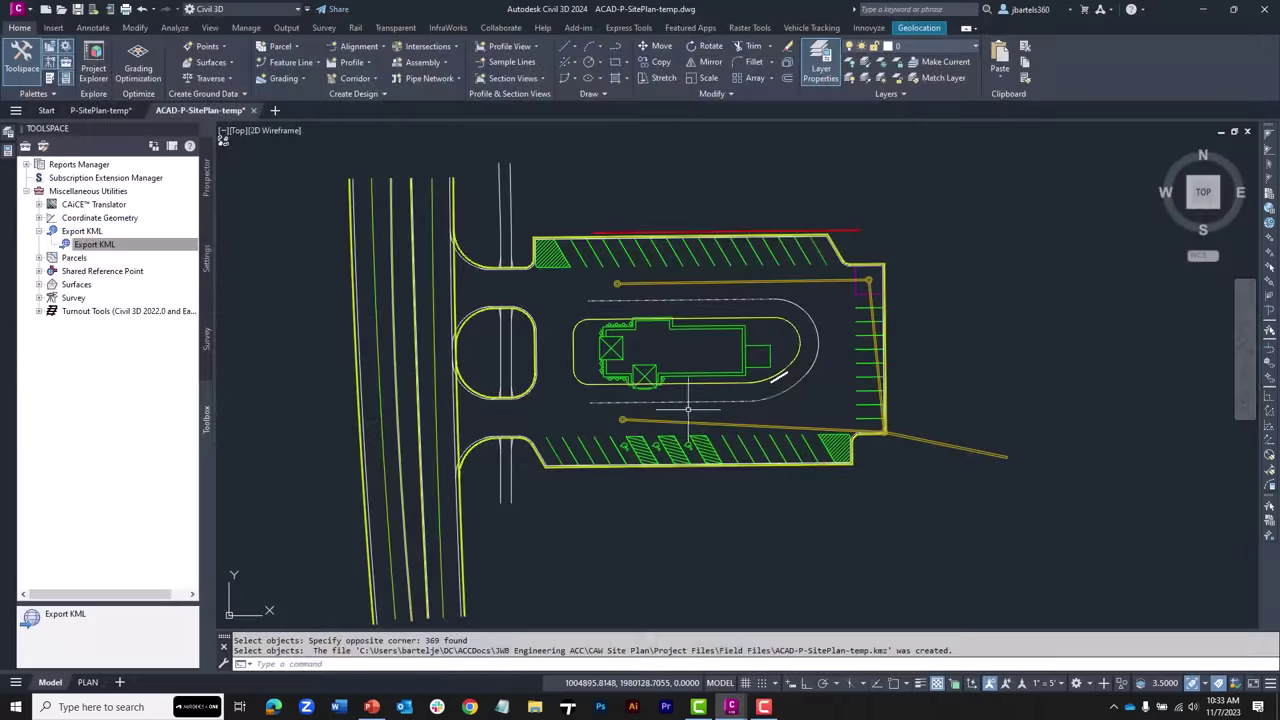
Step: Switch to the AU-Prez-video.pptx presentation in PowerPoint and start the slide show from slide 28
{"action": "left_click", "coordinate": [371, 707]}
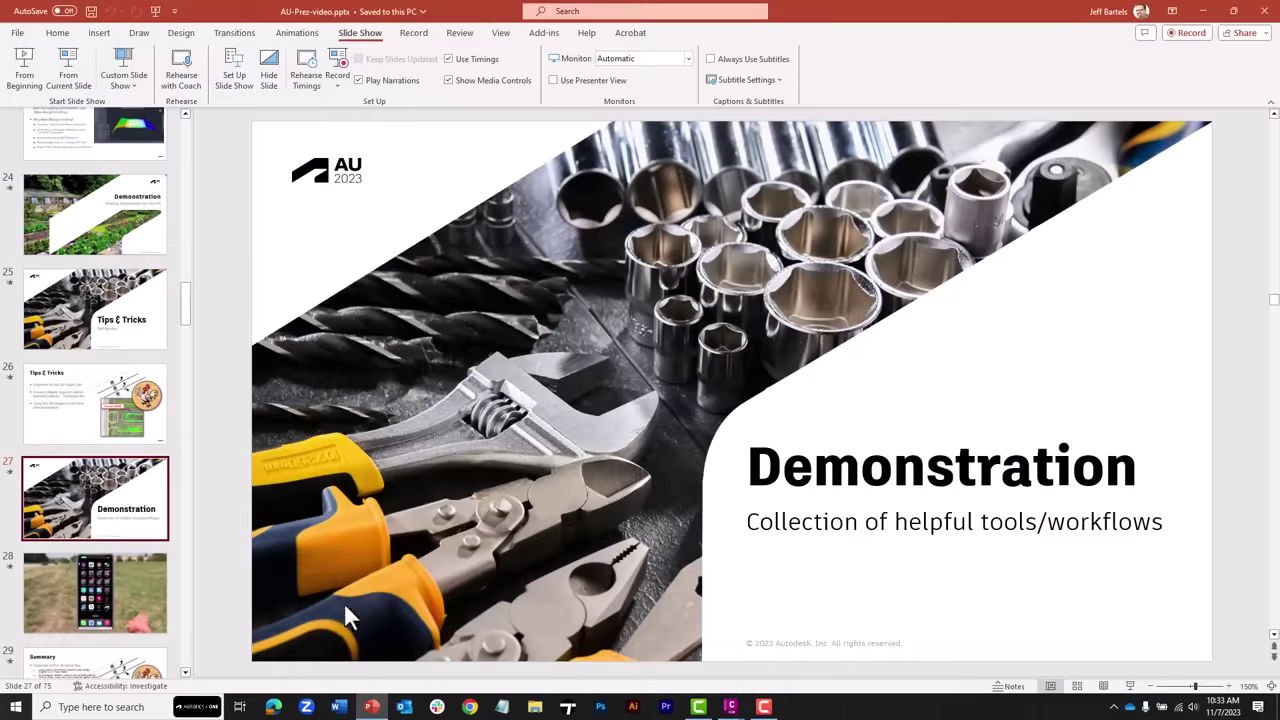
{"action": "left_click", "coordinate": [122, 576]}
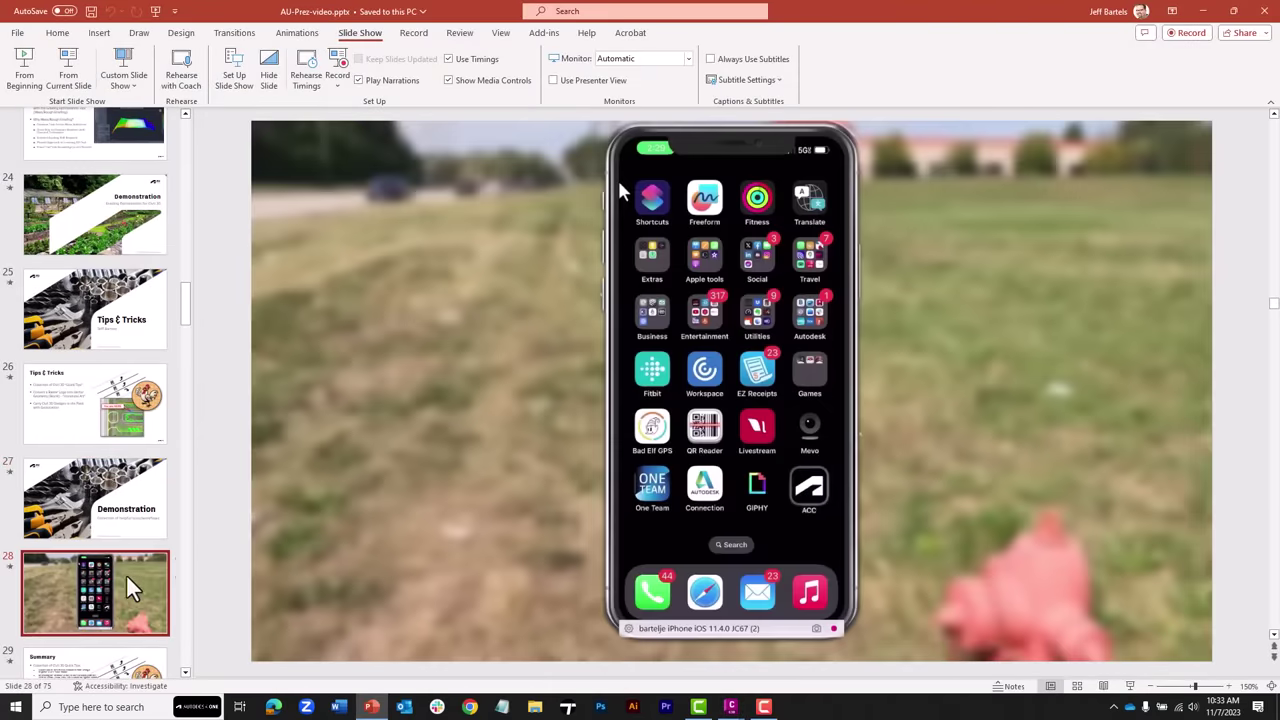
{"action": "left_click", "coordinate": [62, 75]}
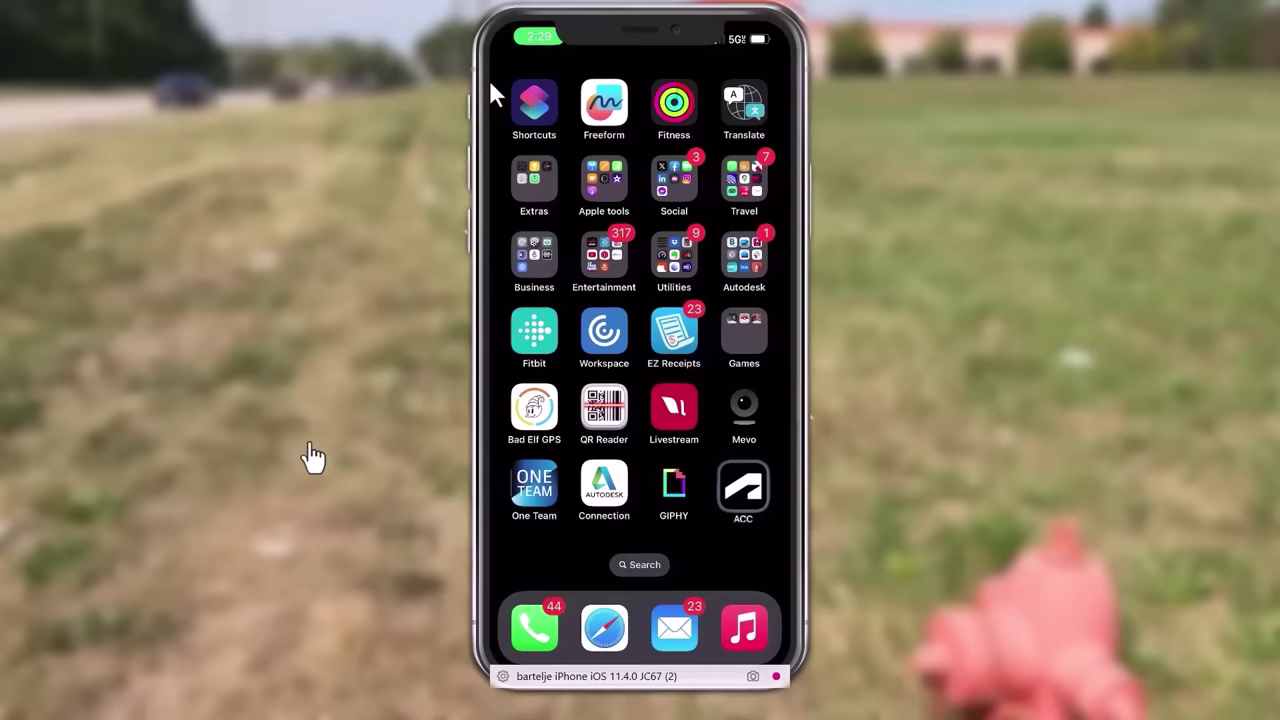
Step: Open the ACC app from the phone's home screen
{"action": "left_click", "coordinate": [743, 490]}
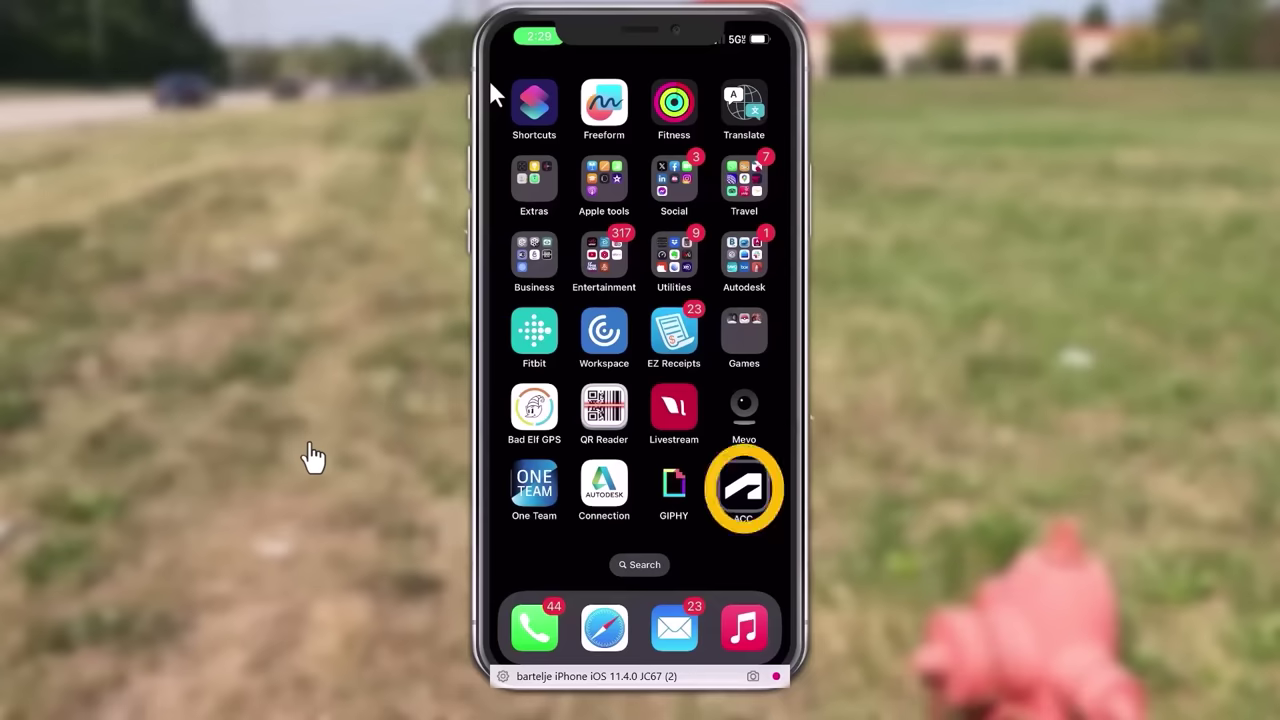